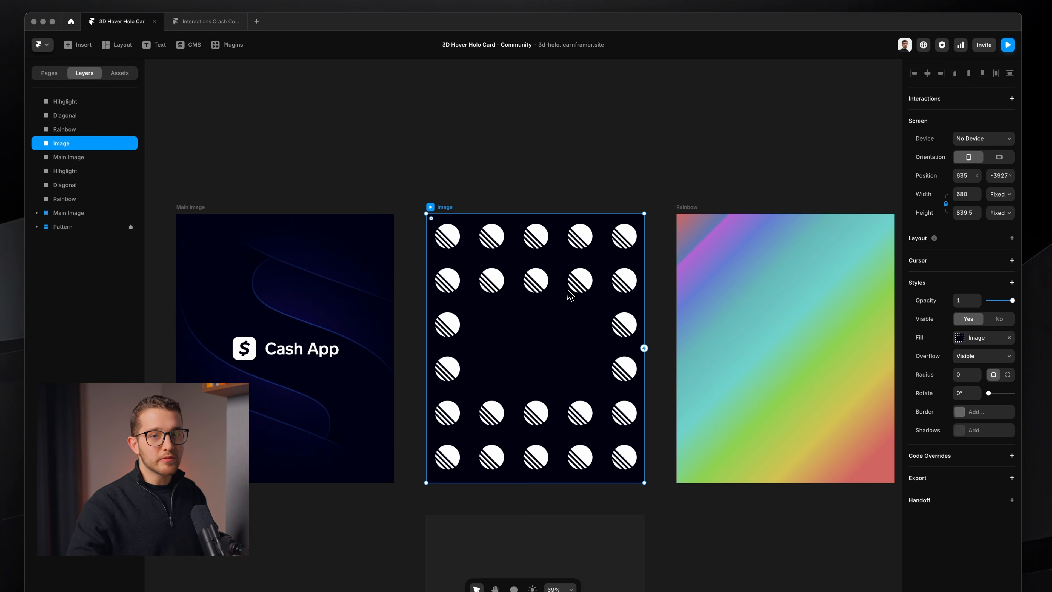
Step: Open the linear gradient fill of the Rainbow frame to examine its colour stops
scroll(571, 295, right, 10)
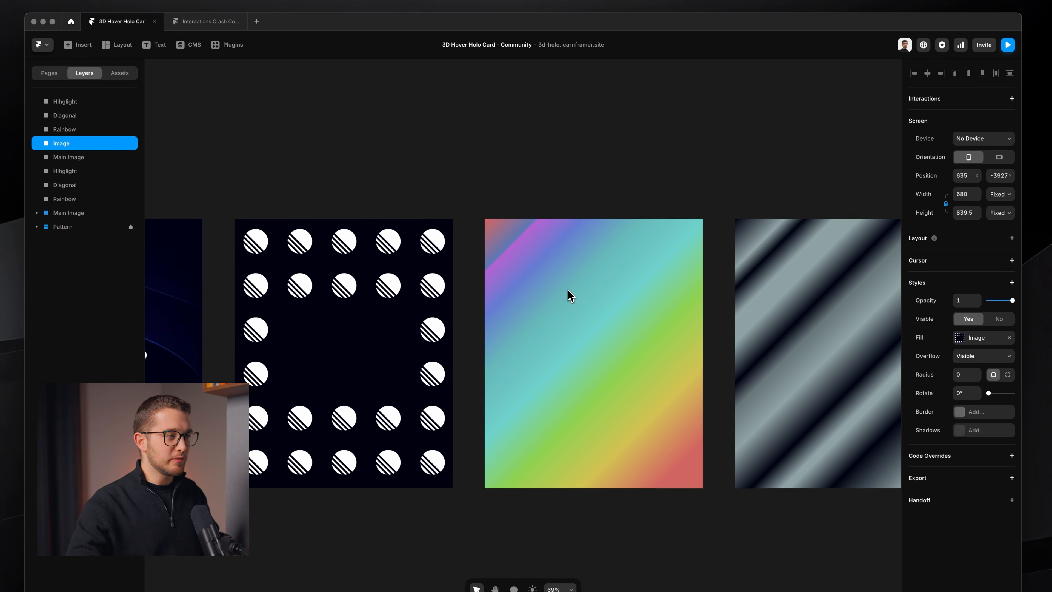
click(570, 295)
click(969, 338)
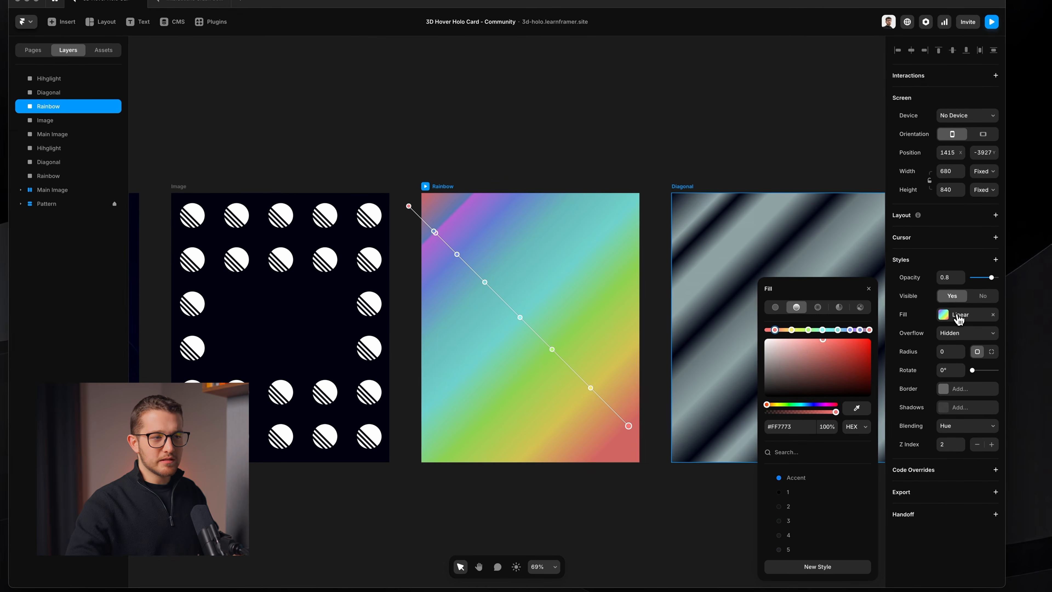
scroll(604, 324, right, 1)
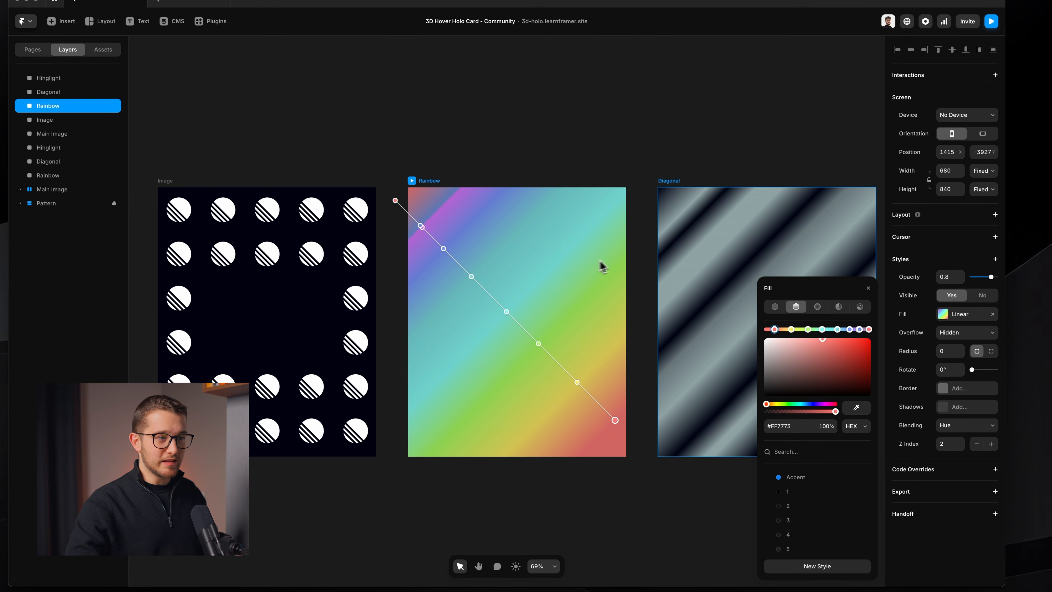
Step: Inspect the gradient fills of the Diagonal and Hihglight frames and close the fill editor
scroll(747, 292, right, 8)
click(599, 286)
scroll(599, 292, right, 2)
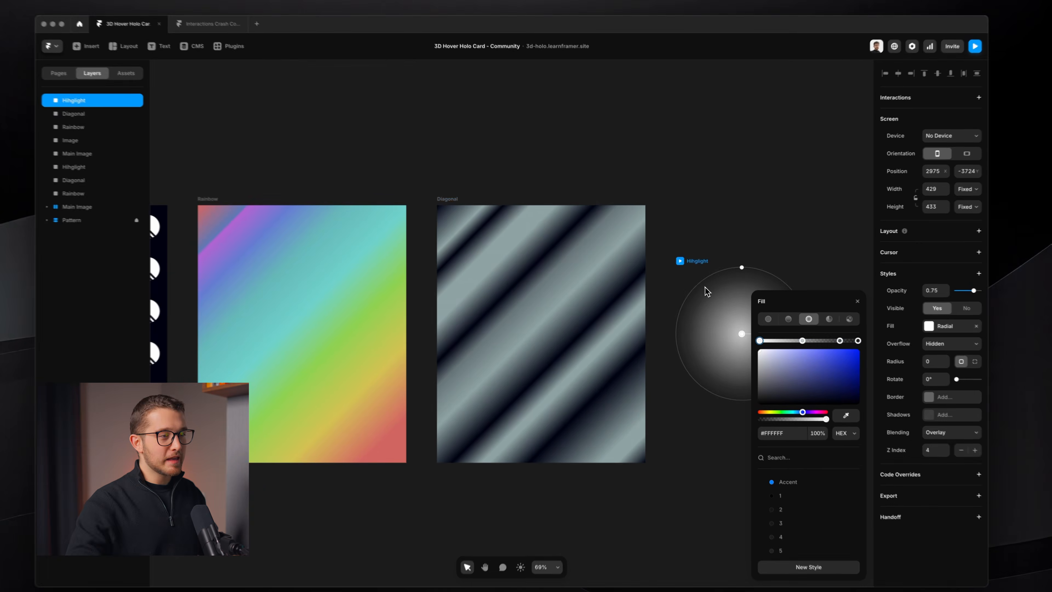
click(695, 287)
scroll(695, 288, right, 2)
click(867, 303)
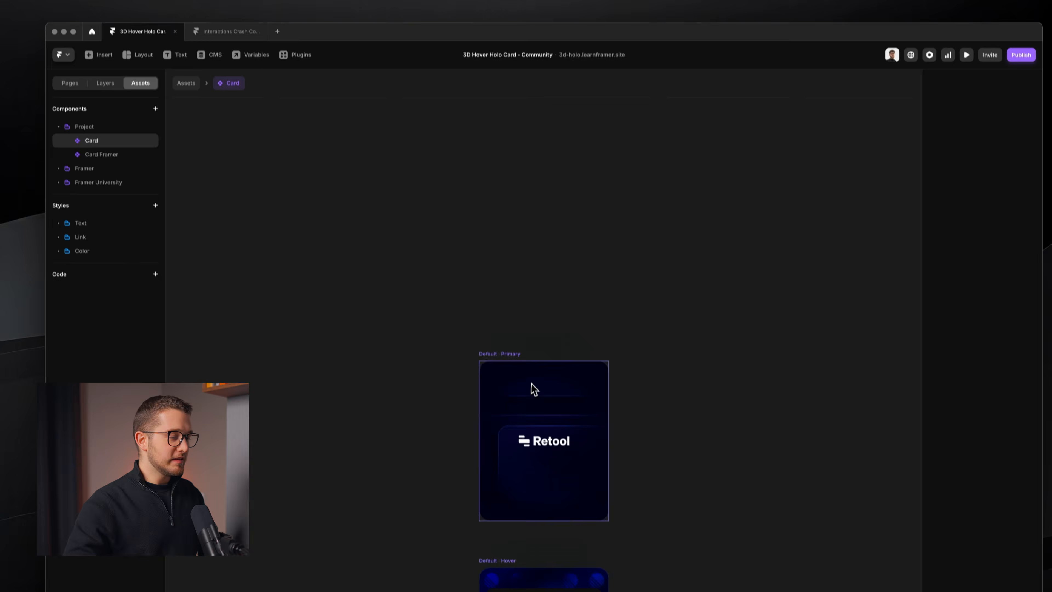
Step: Examine the Default primary and hover variants of the Retool Card component
scroll(530, 390, down, 5)
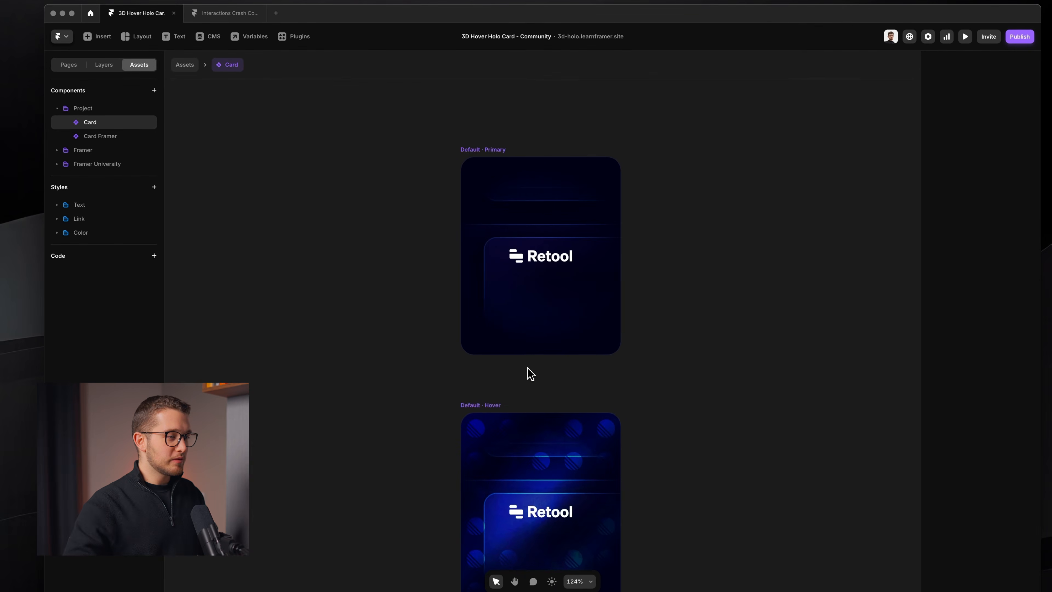
scroll(529, 368, down, 3)
scroll(529, 368, up, 5)
scroll(528, 369, down, 2)
scroll(528, 369, up, 1)
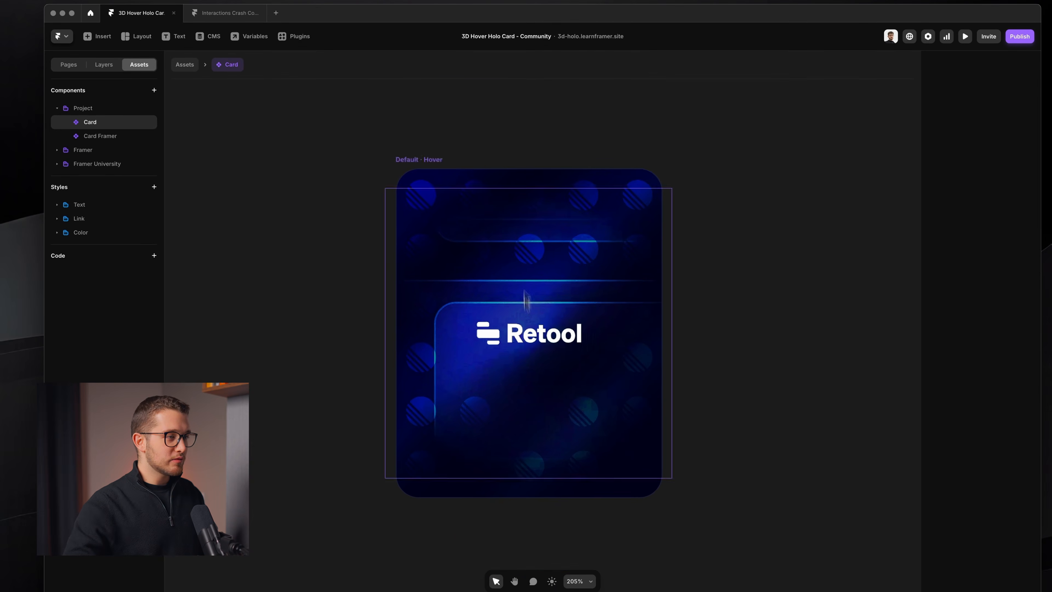
Step: Inspect the hover variant's Holo Effect frame with its Diagonal, Rainbow and Pattern layers, plus the Image layer
super+click(526, 326)
click(76, 135)
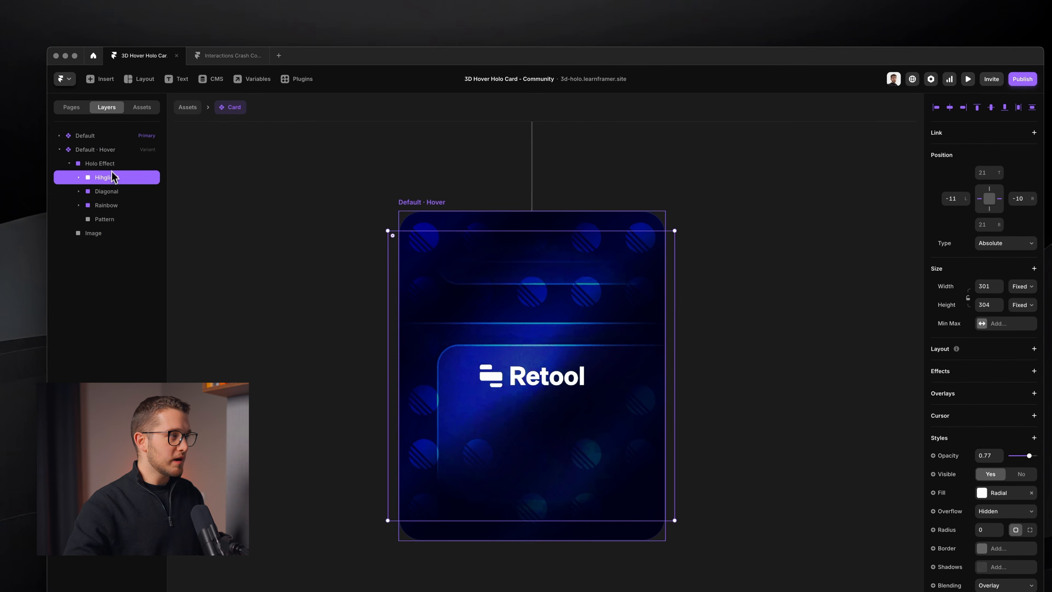
click(98, 168)
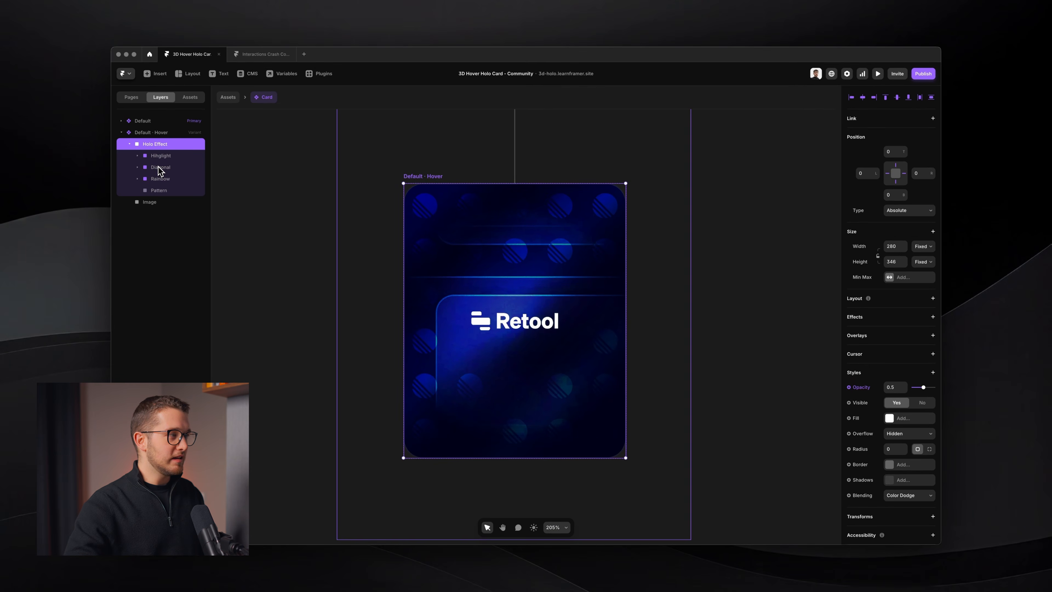
click(158, 167)
click(161, 191)
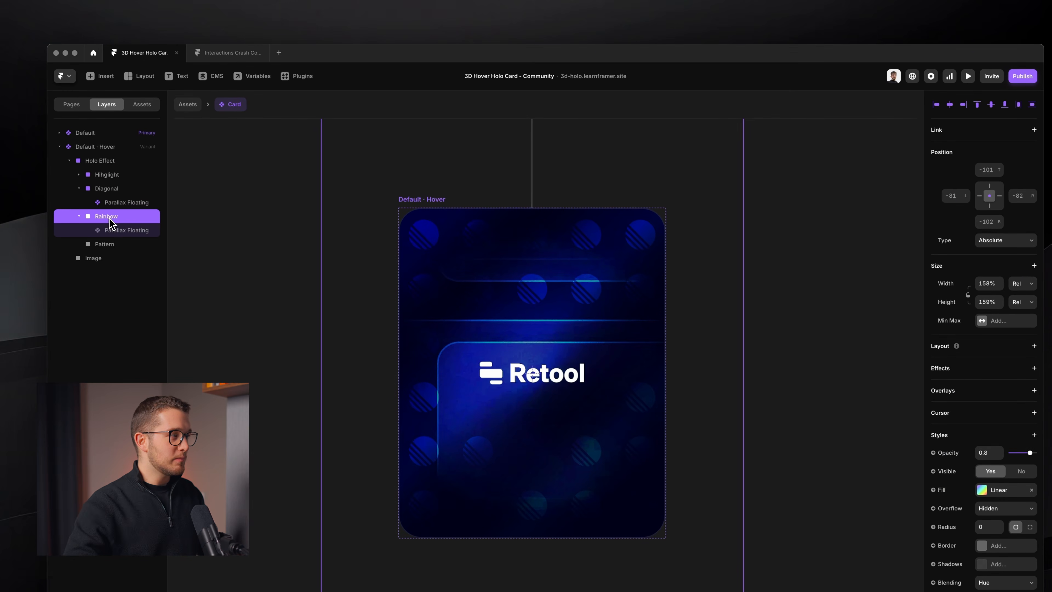
click(109, 247)
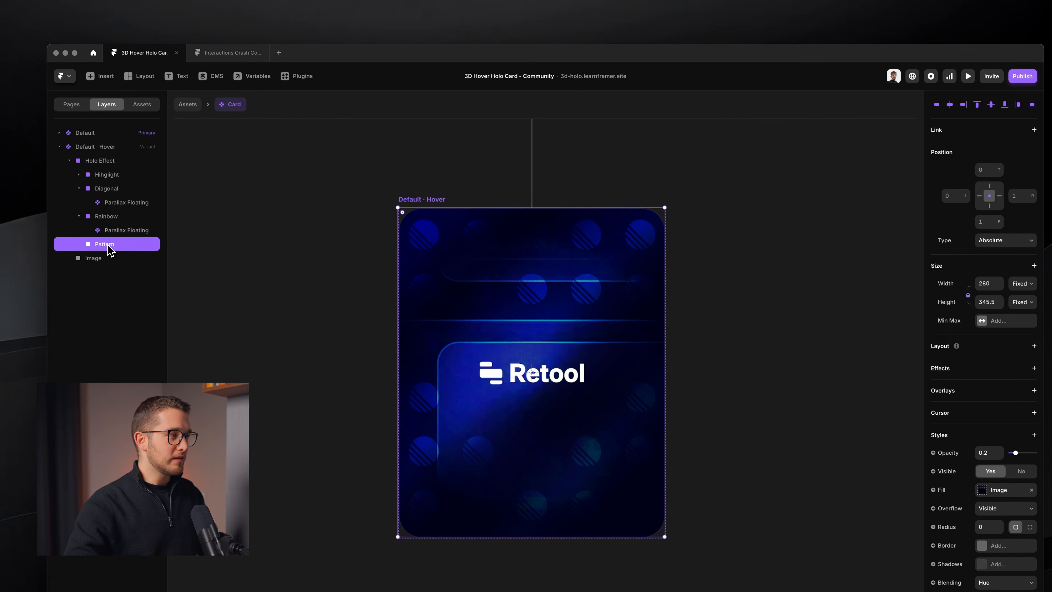
click(99, 262)
Step: Review the style, blending and z-index settings of the Hihglight layer in the hover variant
click(149, 215)
click(151, 189)
click(120, 176)
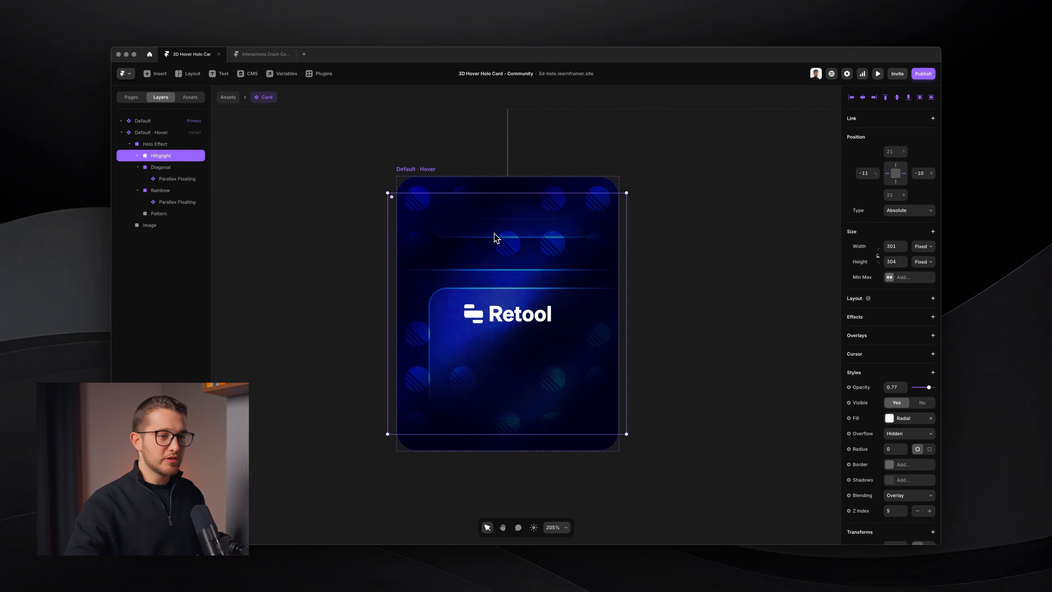
scroll(903, 475, down, 2)
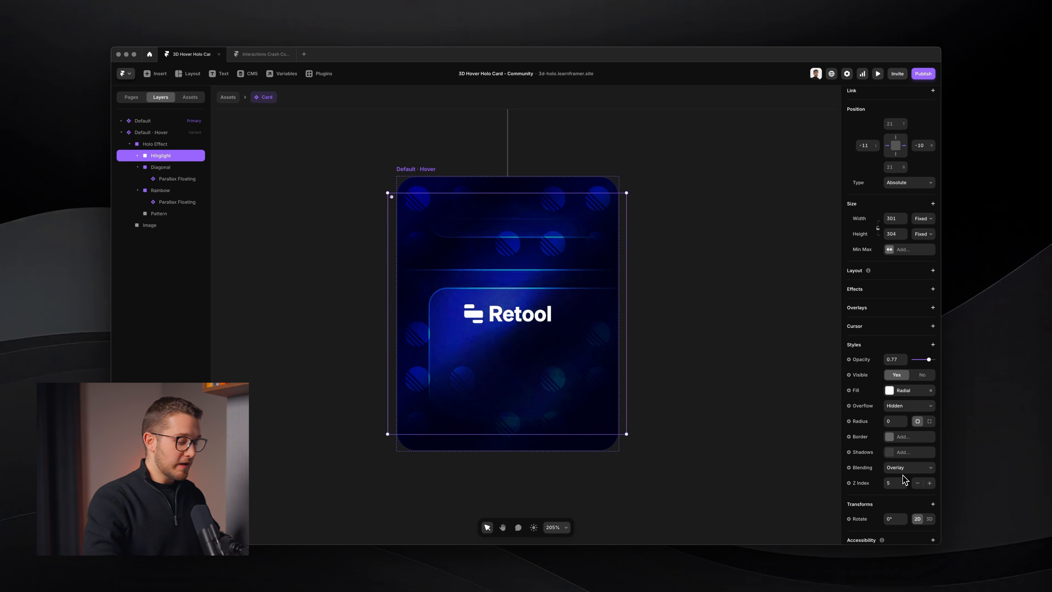
scroll(903, 475, up, 2)
scroll(585, 466, down, 3)
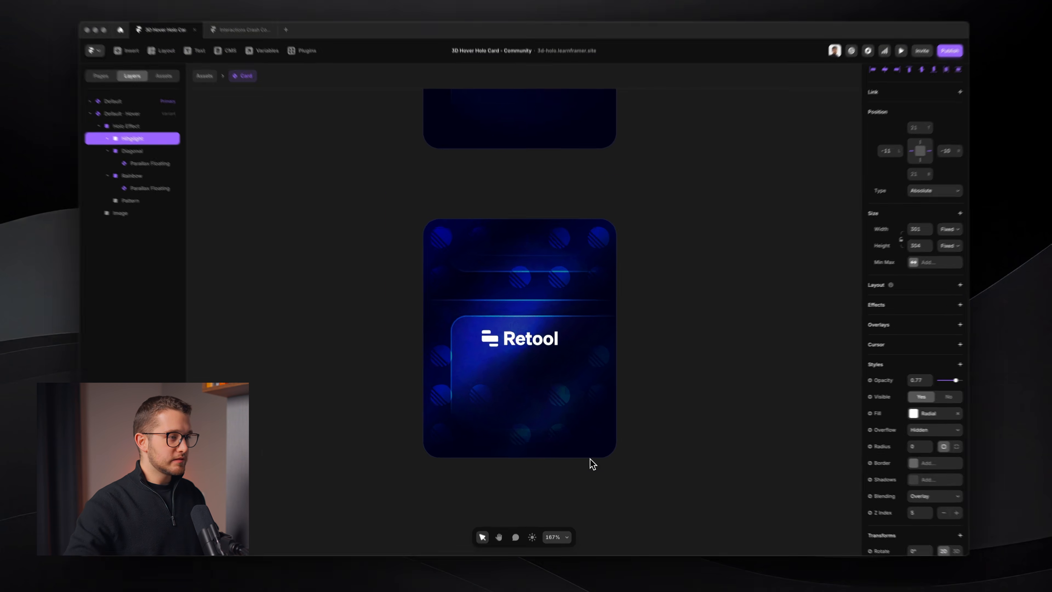
Step: Preview the Card component to see its holographic effect, and return to the canvas
click(656, 216)
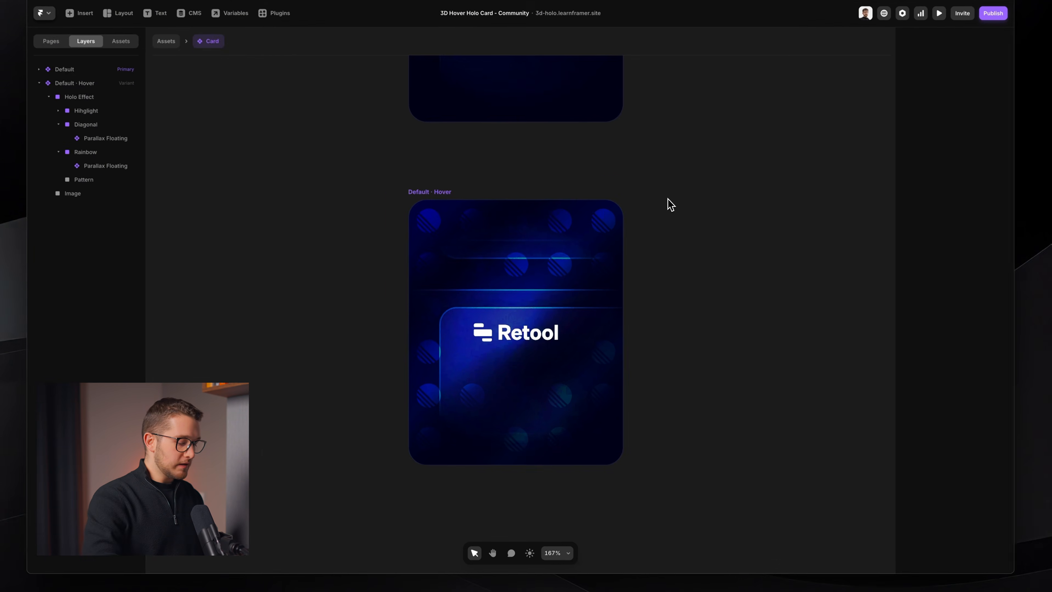
key(super+p)
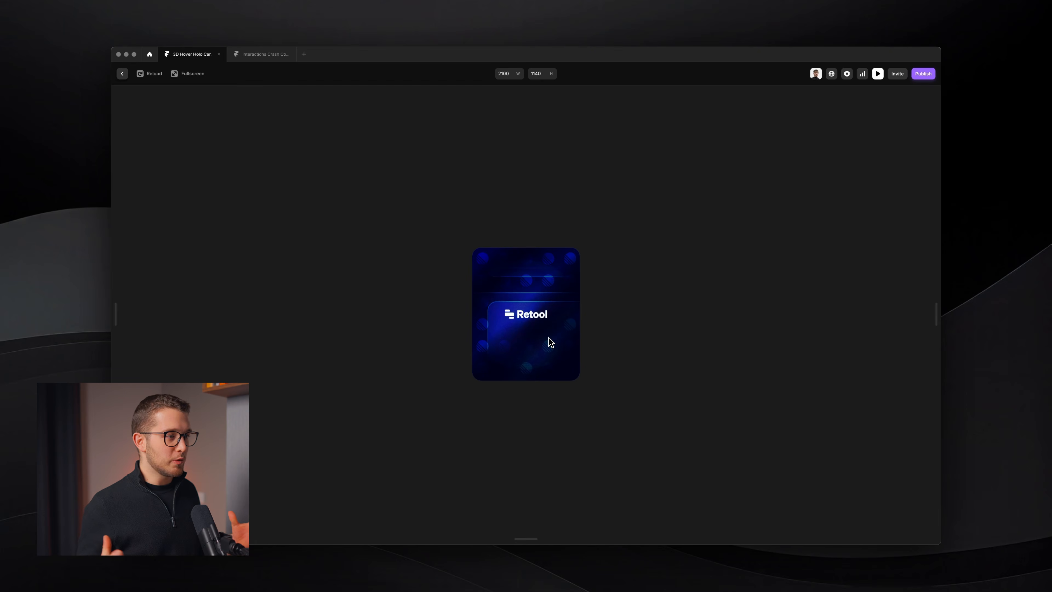
key(Escape)
Step: Inspect the Parallax Floating component settings inside the Hihglight layer of the Default variant
scroll(527, 303, up, 5)
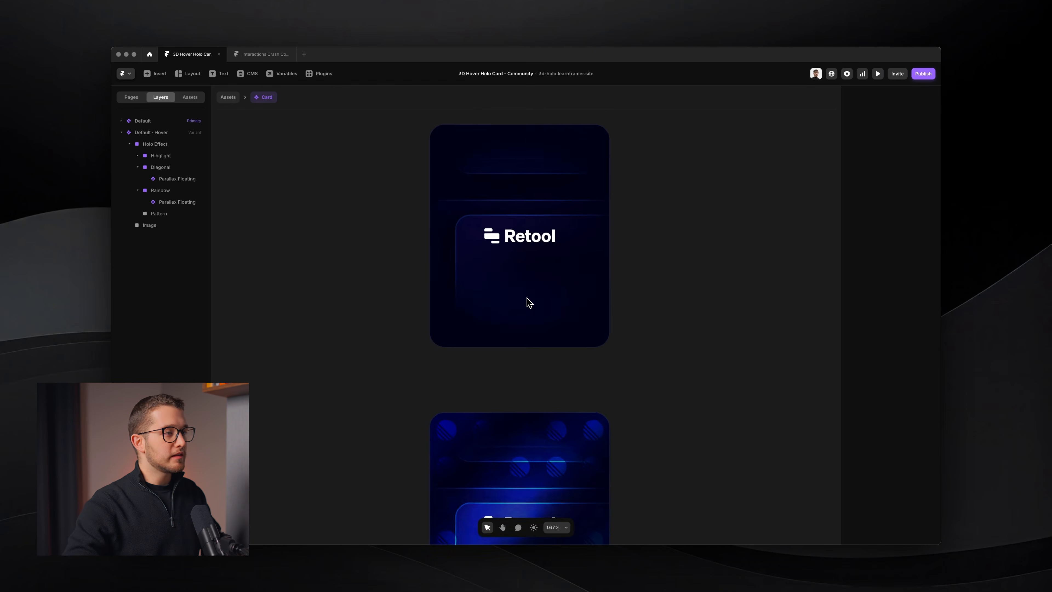
super+click(525, 282)
scroll(538, 297, down, 5)
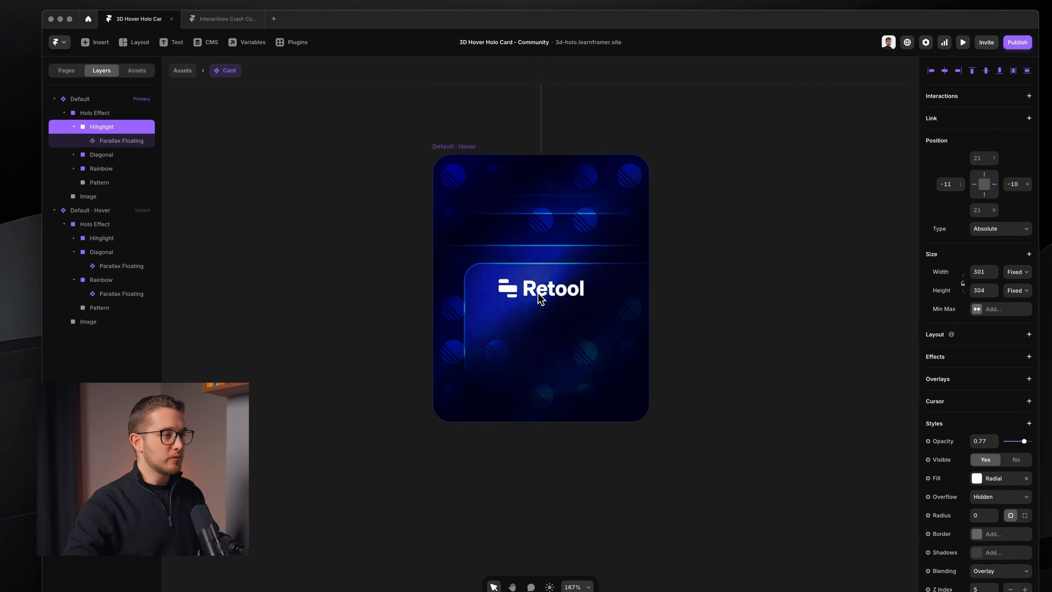
super+click(537, 293)
click(127, 145)
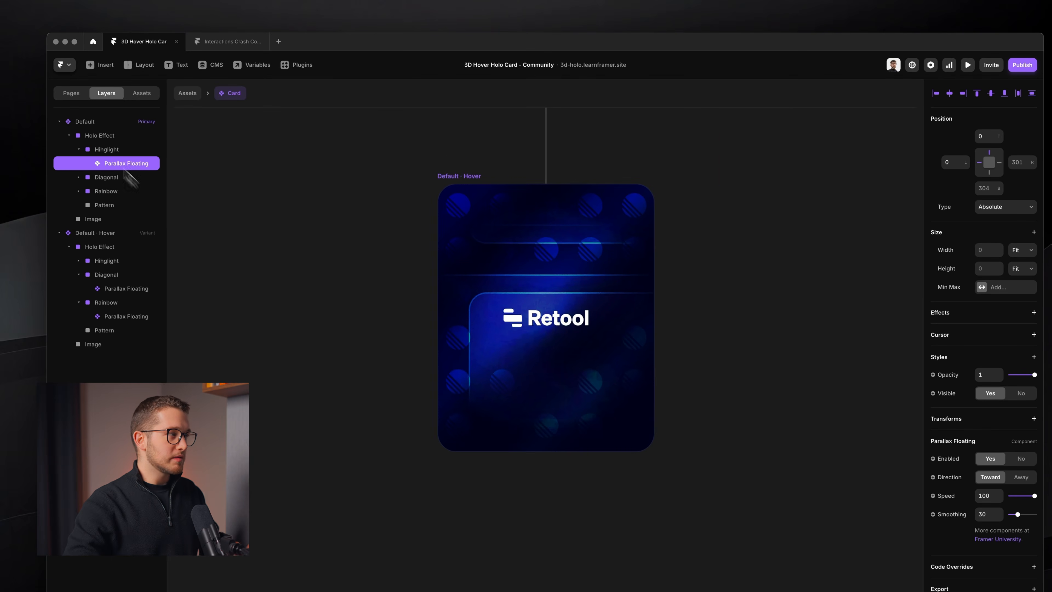
Step: Inspect the Diagonal layer and the Rainbow layer's Parallax Floating settings in the Default variant, and preview the card
click(106, 150)
click(118, 179)
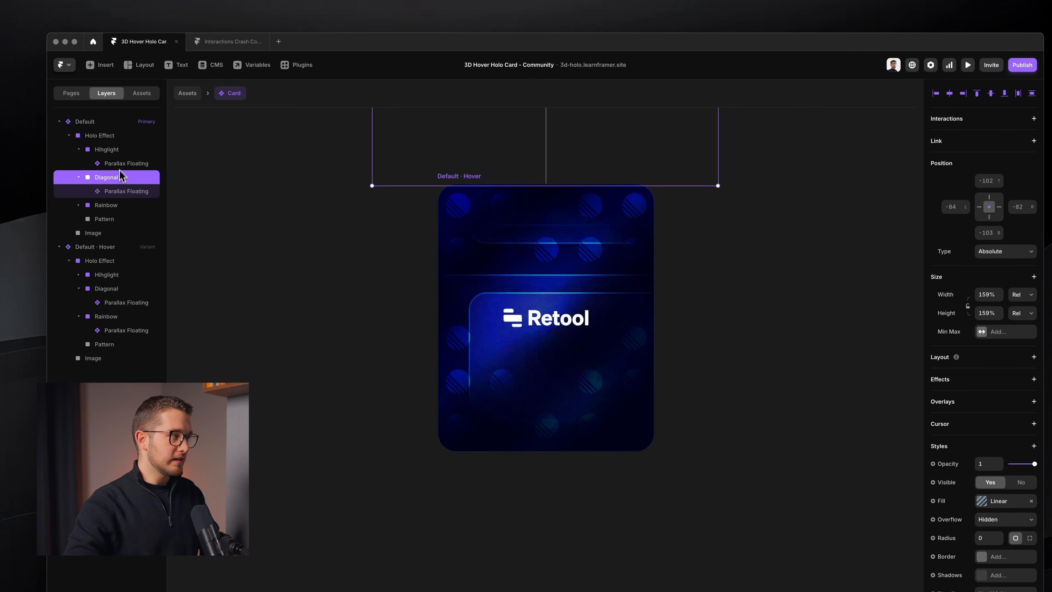
click(116, 204)
click(117, 220)
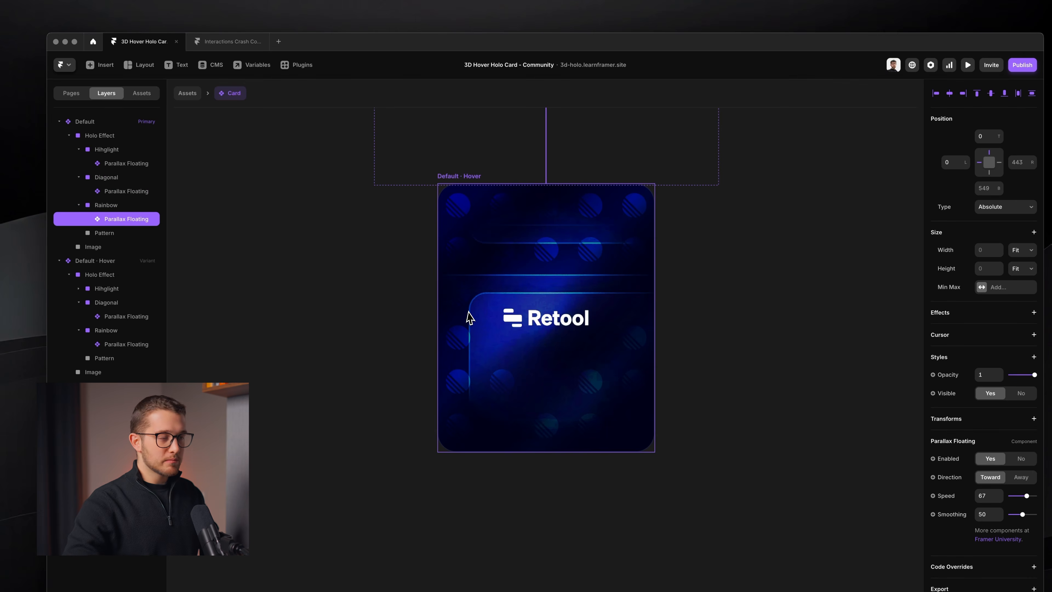
key(super+p)
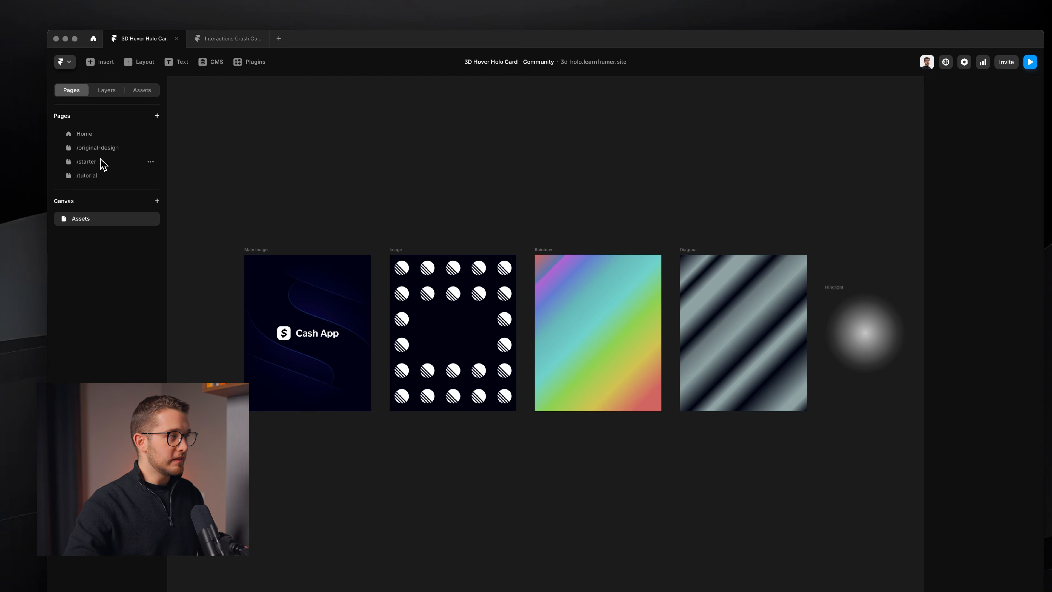
Step: On the /original-design page, connect the empty third 3D Hover component to the Vercel card
click(103, 151)
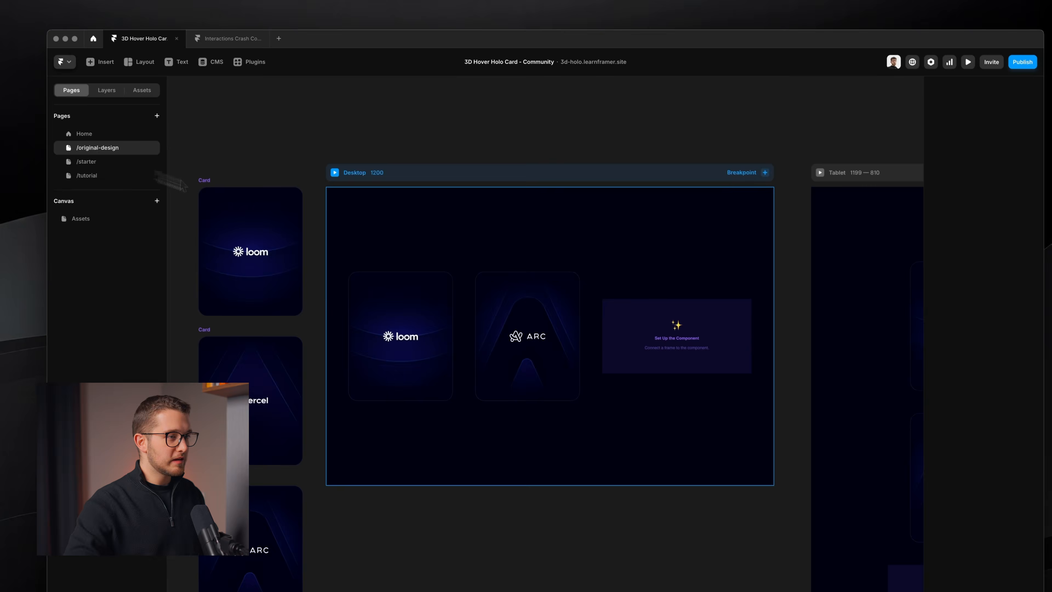
click(669, 332)
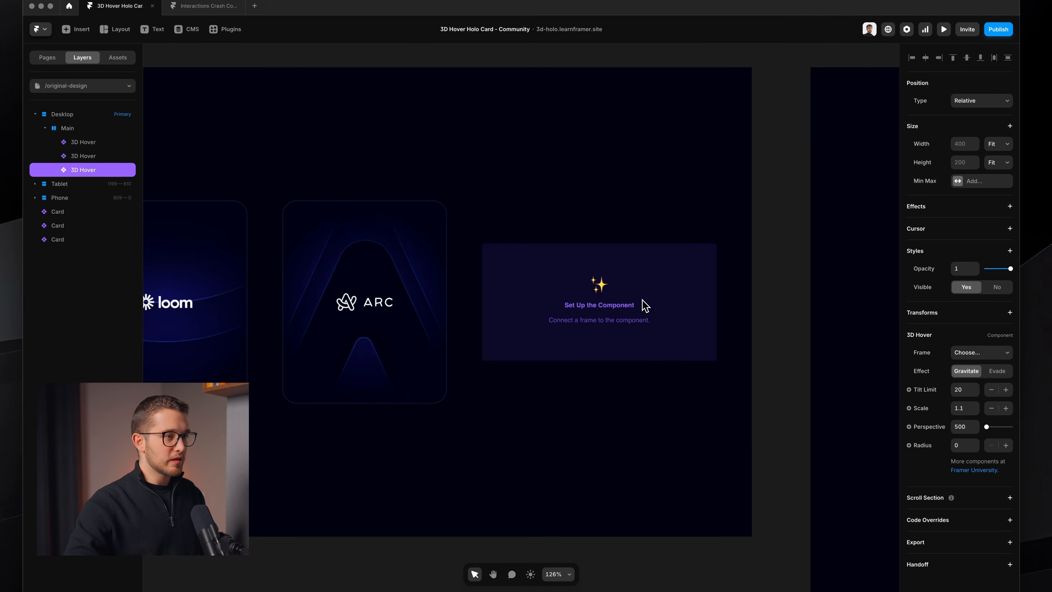
scroll(645, 306, down, 5)
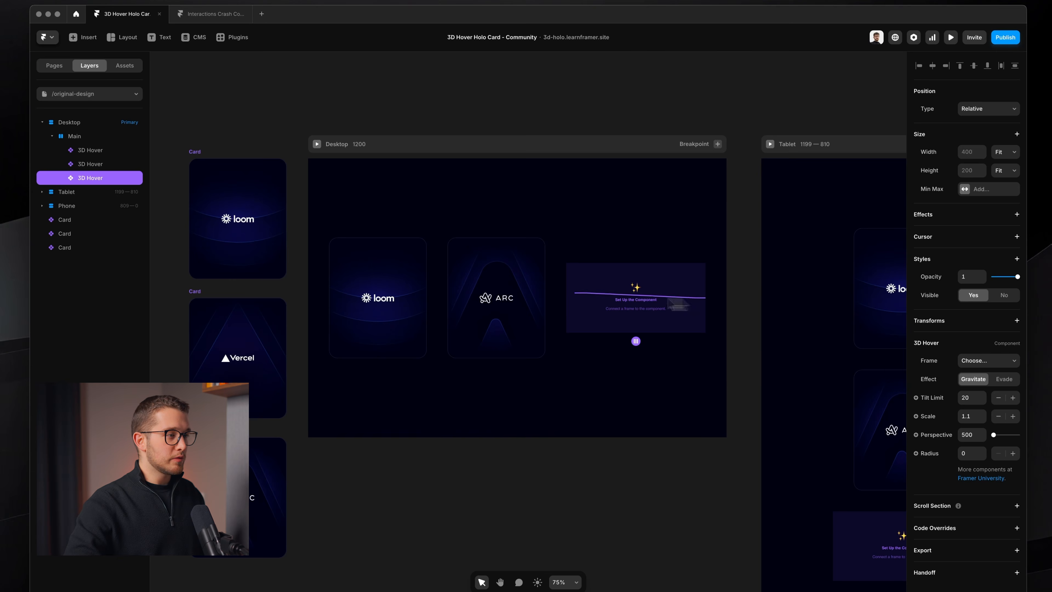
drag(300, 243, 274, 364)
Step: Preview the three hover cards on the page and inspect the ARC card's 3D Hover settings
click(474, 280)
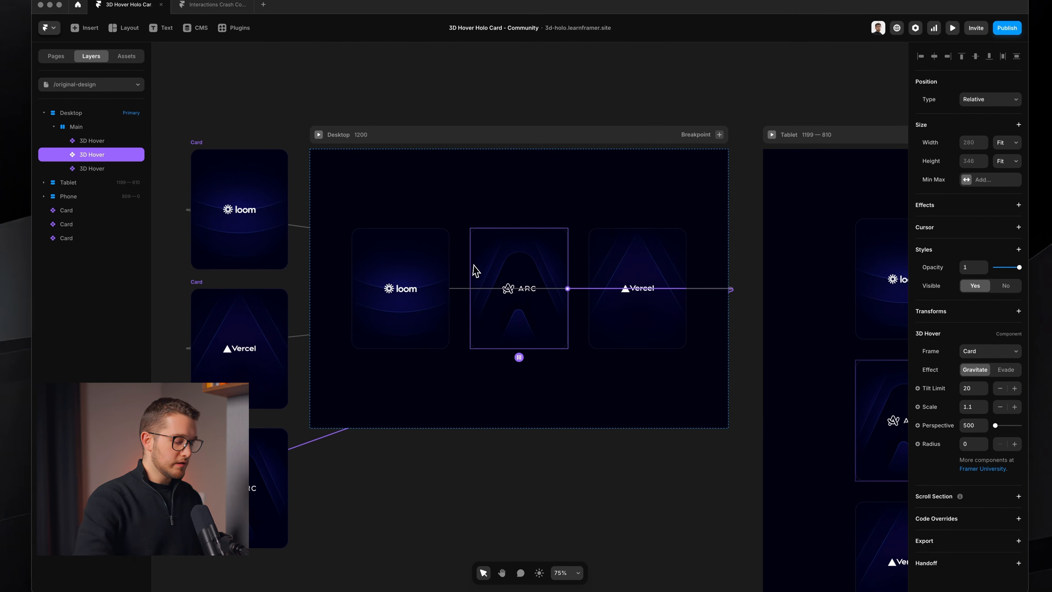
key(super+p)
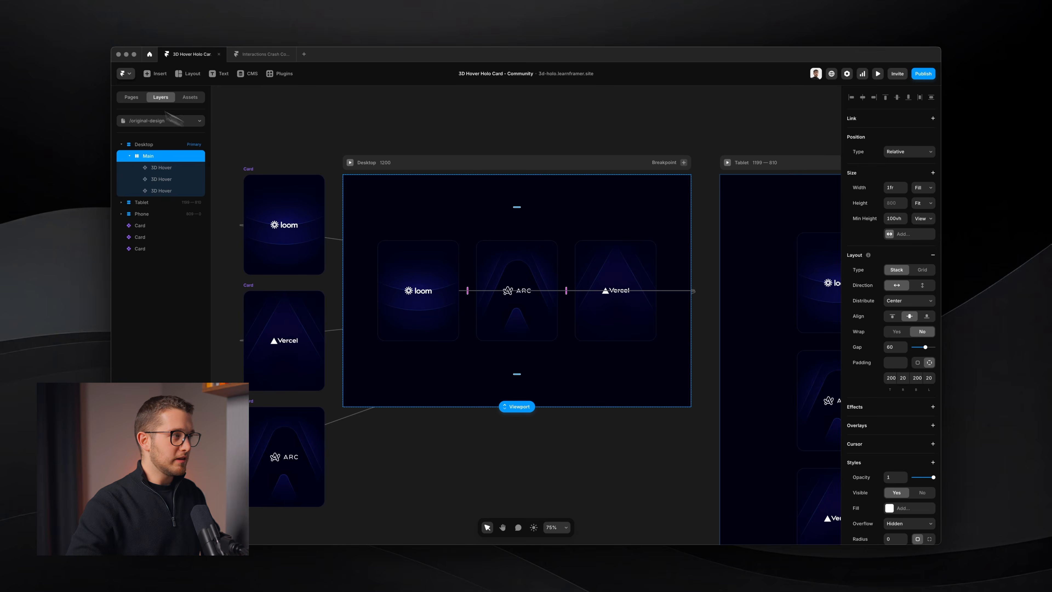
click(521, 318)
scroll(521, 318, up, 5)
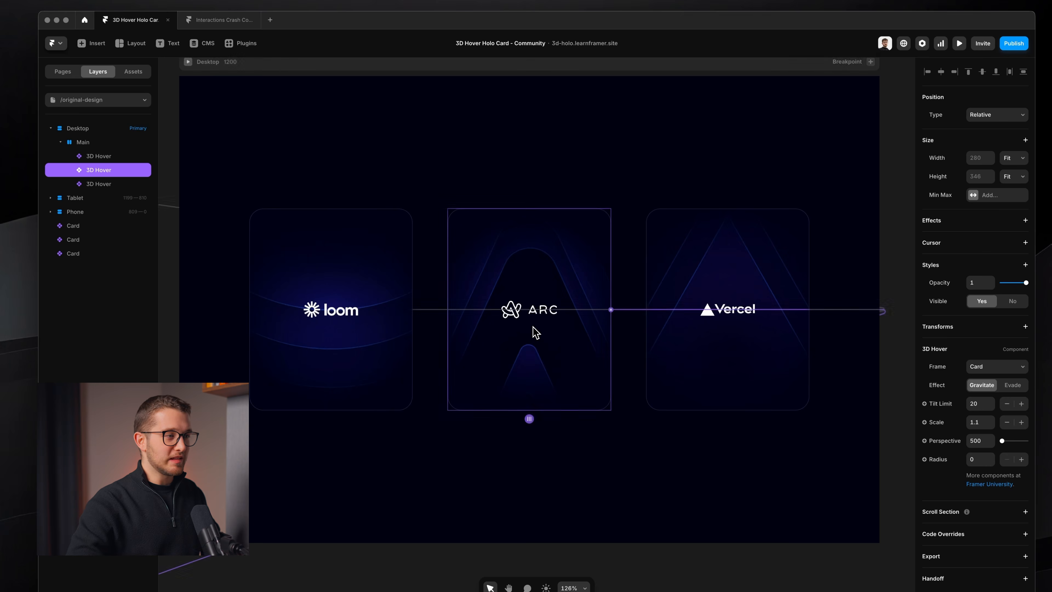
Step: Open the Home page and preview the Framer 3D Hover card without the preview interface, and return to the canvas
click(63, 71)
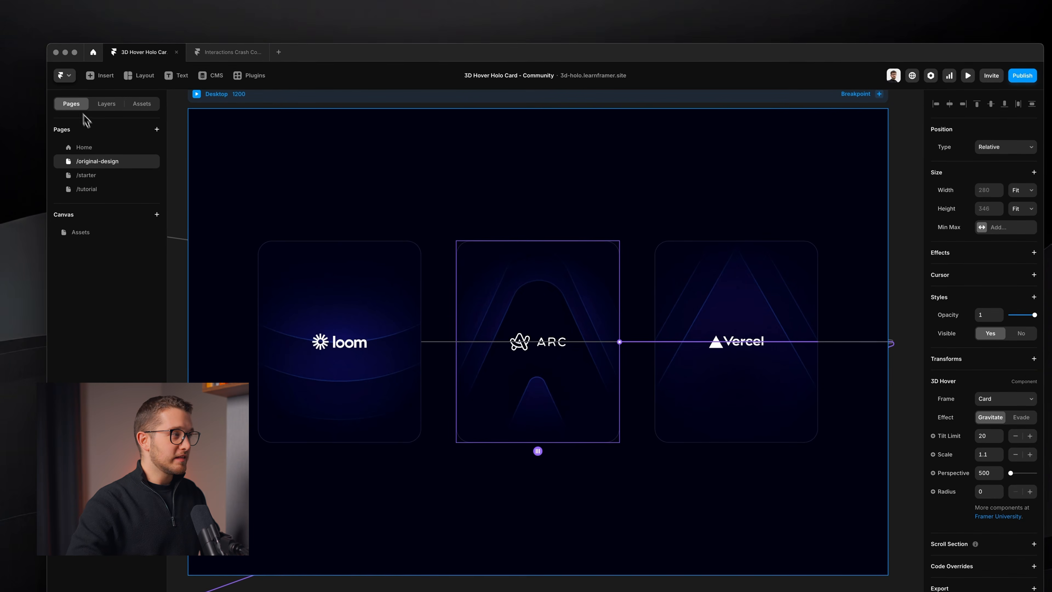
click(84, 148)
scroll(592, 286, up, 5)
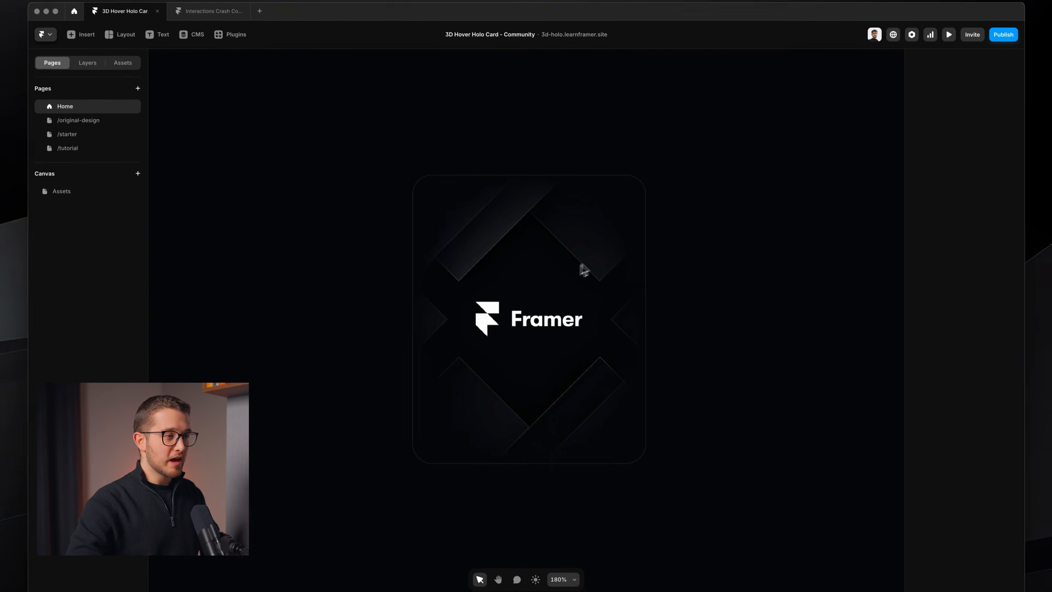
click(554, 280)
key(super+p)
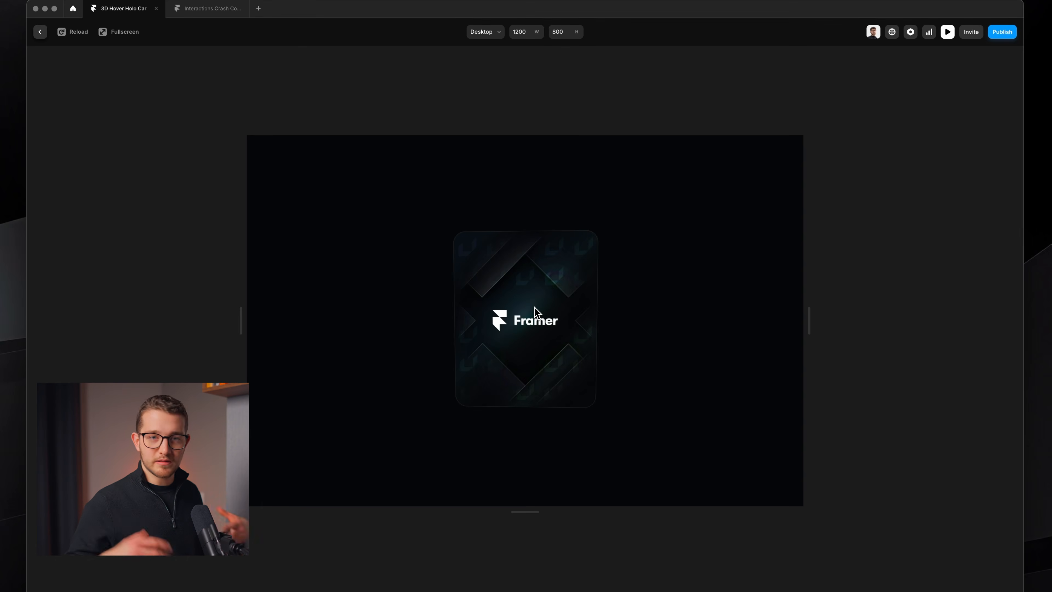
key(super+.)
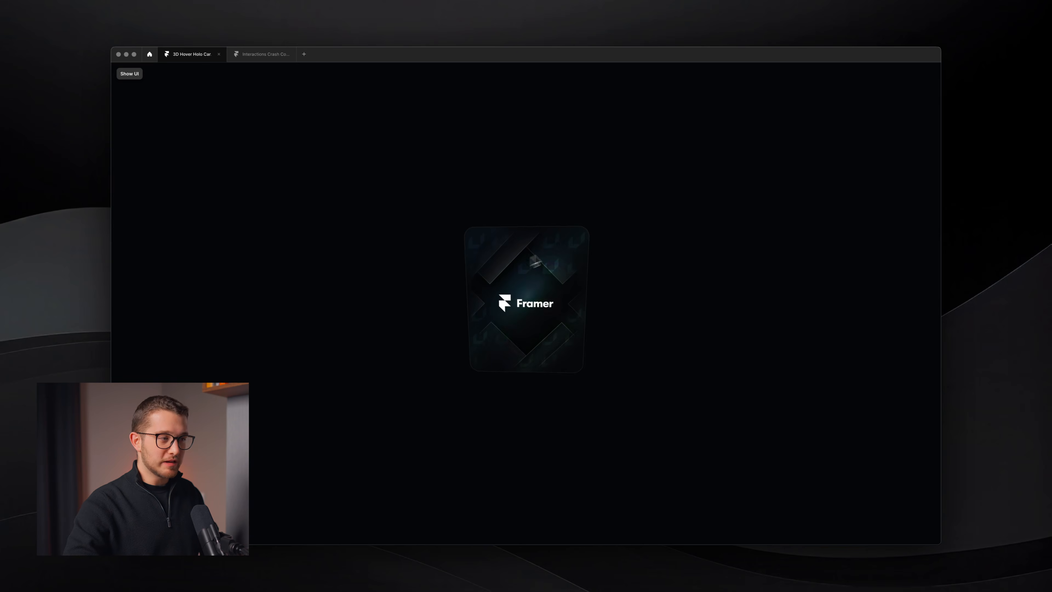
key(Escape)
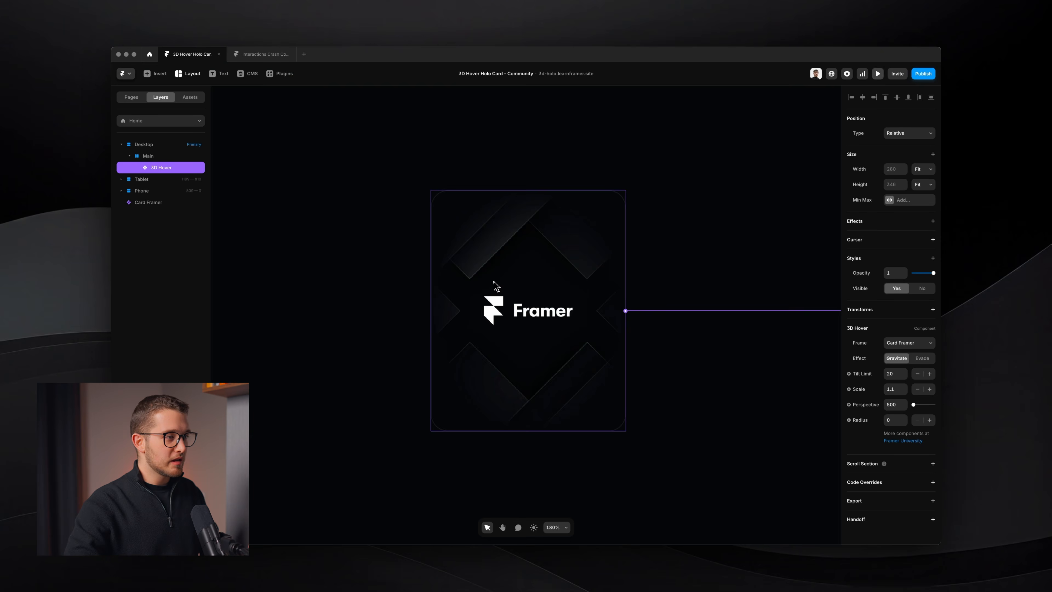
Step: Look over the Framer main image, pattern, rainbow, diagonal and highlight frames on the Assets canvas
scroll(496, 286, down, 5)
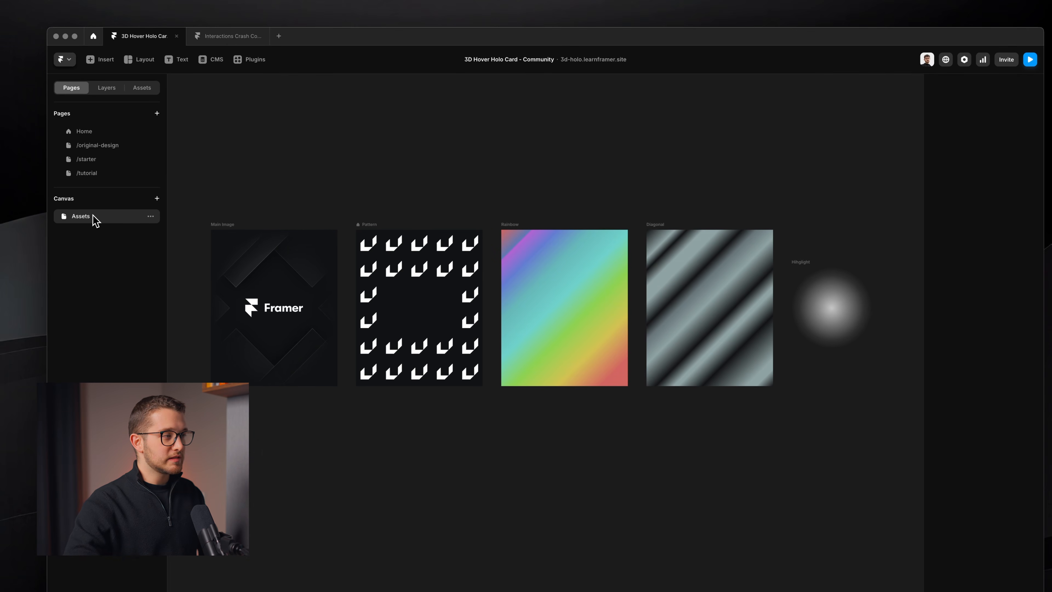
drag(189, 173, 875, 419)
scroll(875, 419, left, 2)
click(875, 419)
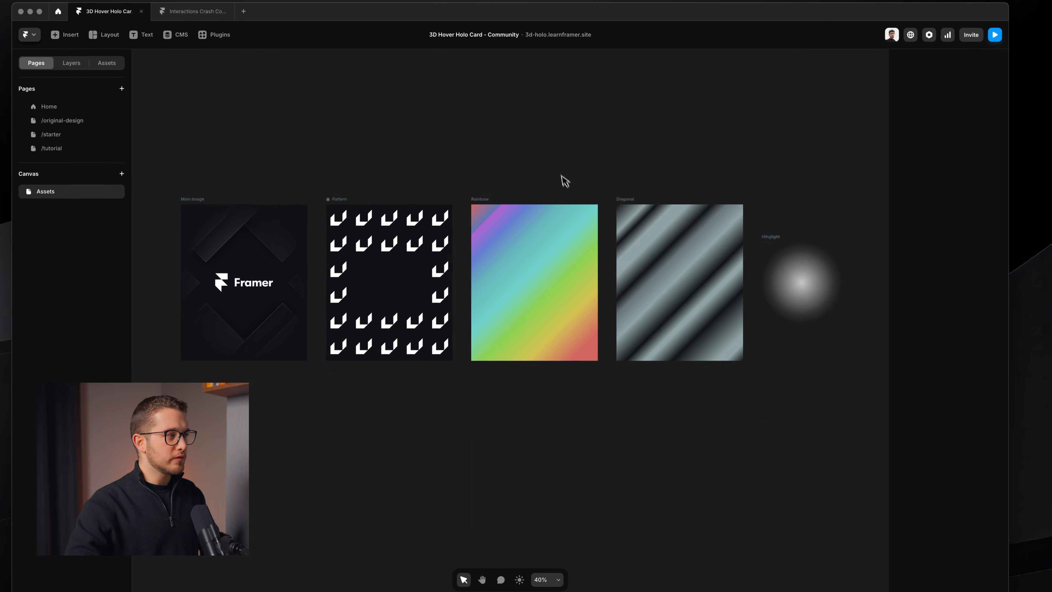
Step: Collapse the canvas page list and locate the Canvas Pages option in the preferences
click(36, 176)
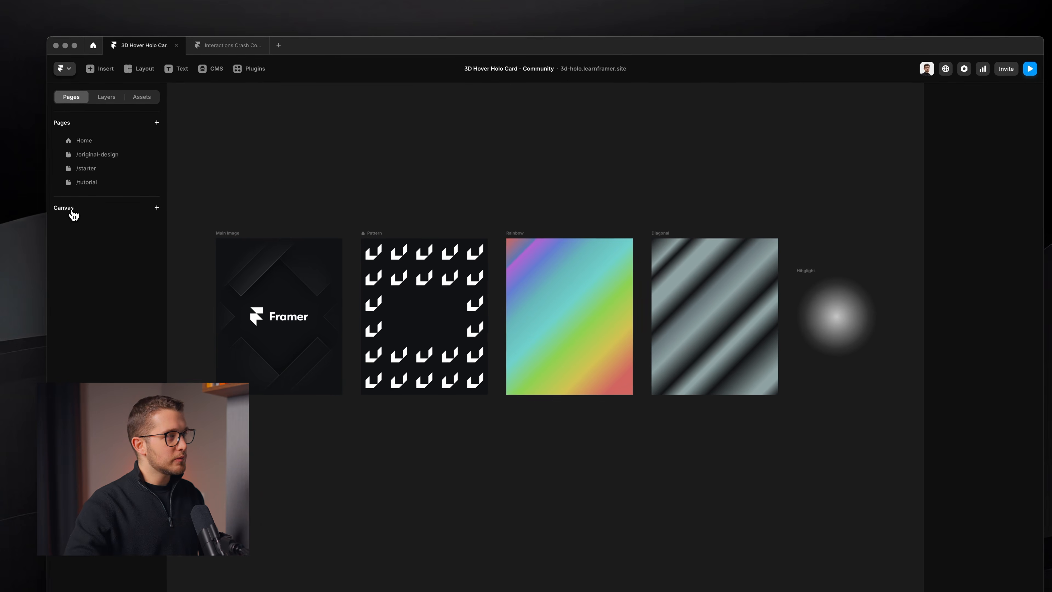
click(69, 73)
mouse_move(105, 304)
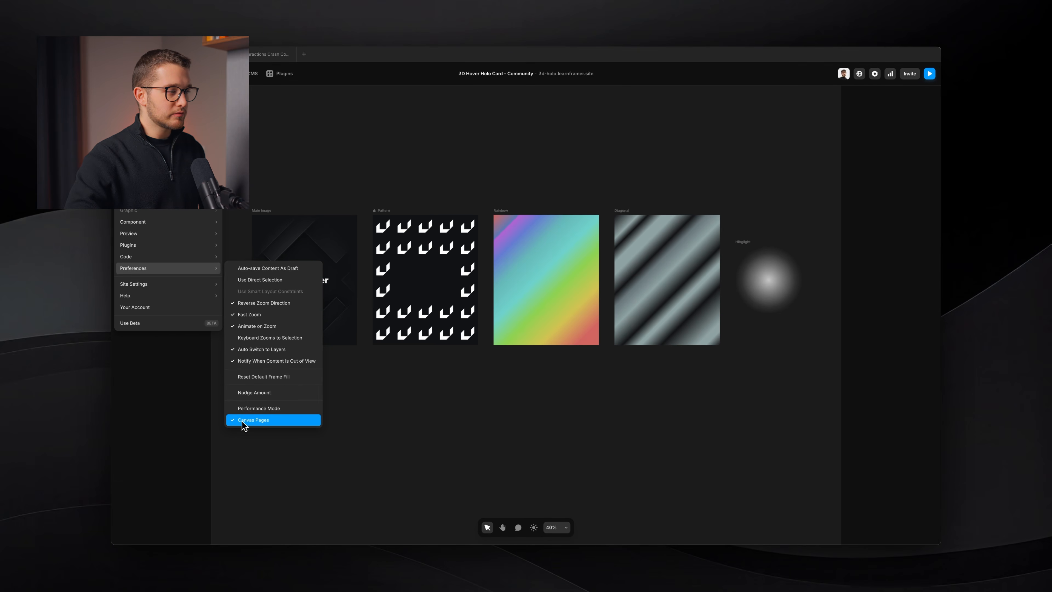
click(246, 421)
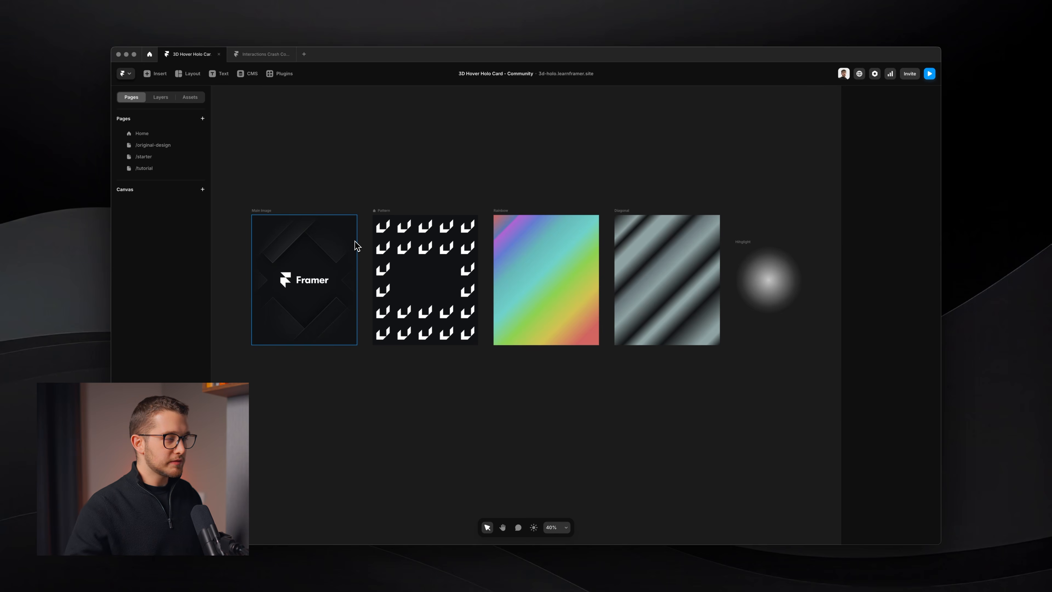
Step: Inspect the Main Image frame, its BG layer and the rotated gradient frame in its upper-left corner
scroll(355, 242, up, 5)
scroll(355, 241, left, 3)
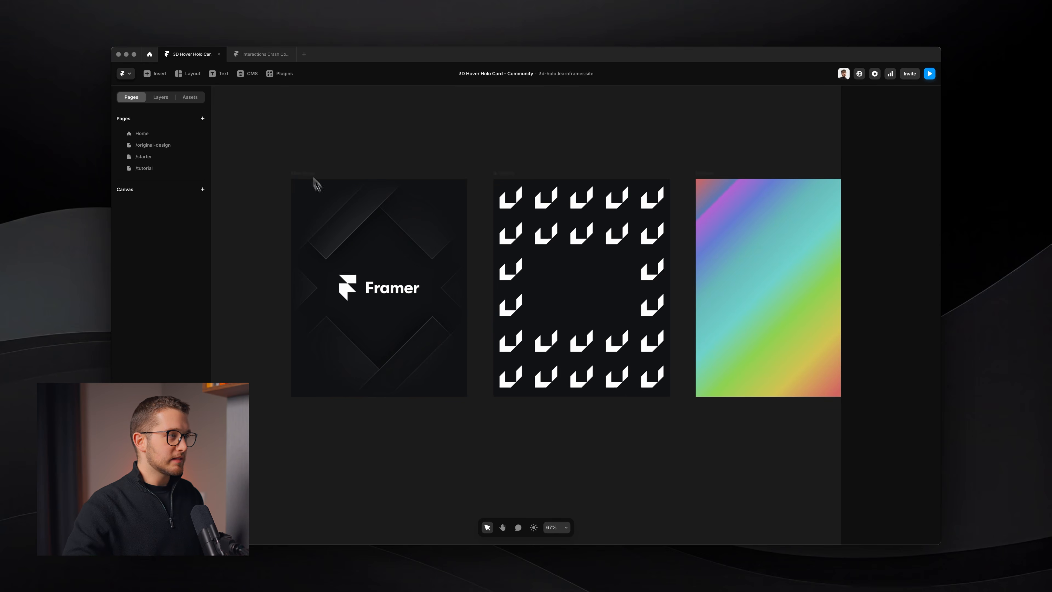
click(307, 176)
scroll(371, 307, left, 1)
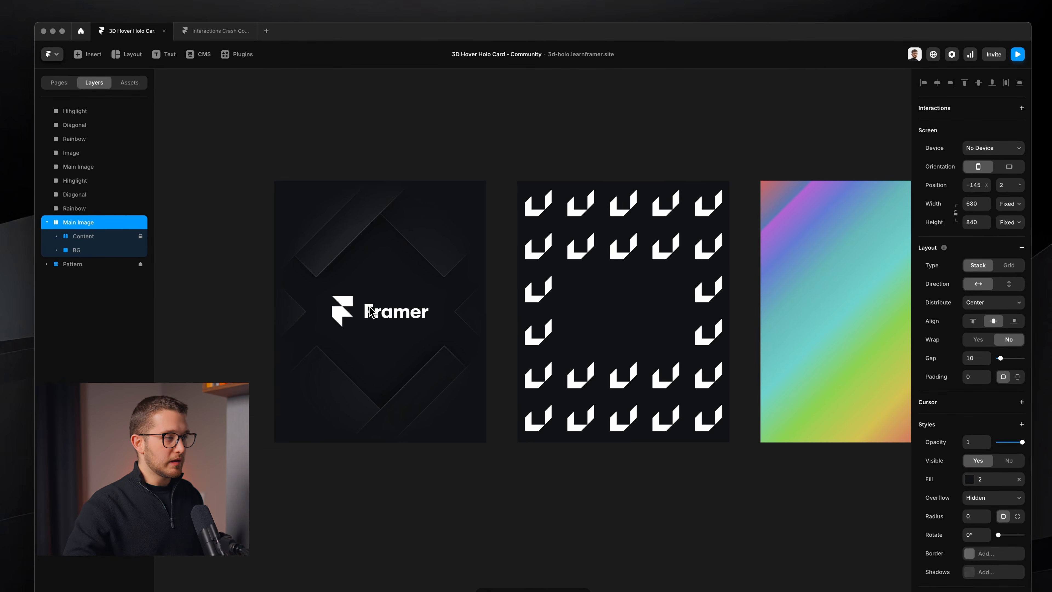
click(365, 310)
scroll(361, 321, up, 3)
scroll(361, 322, left, 2)
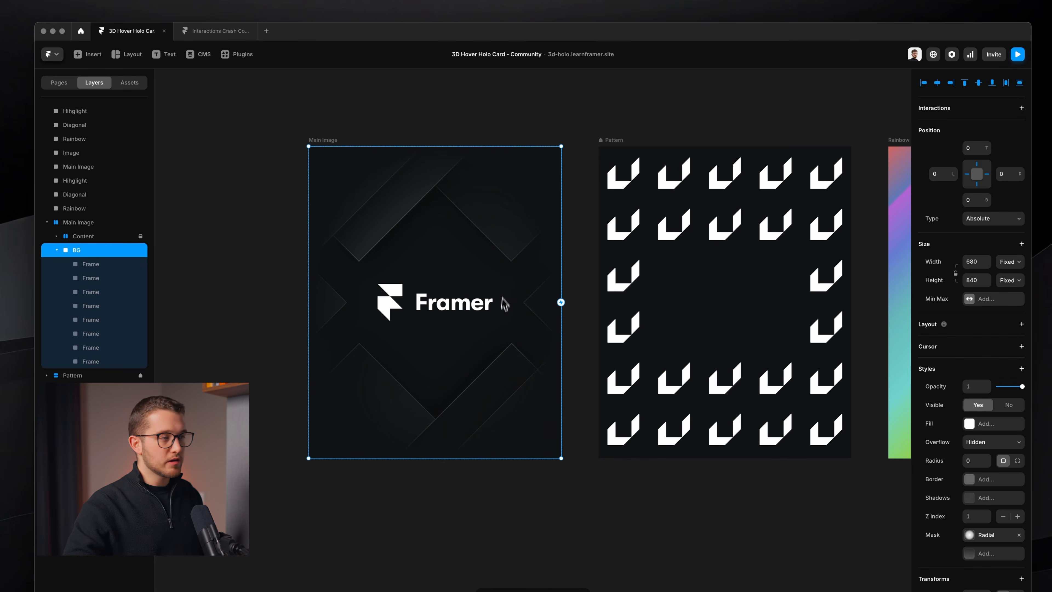
click(496, 202)
scroll(430, 196, right, 5)
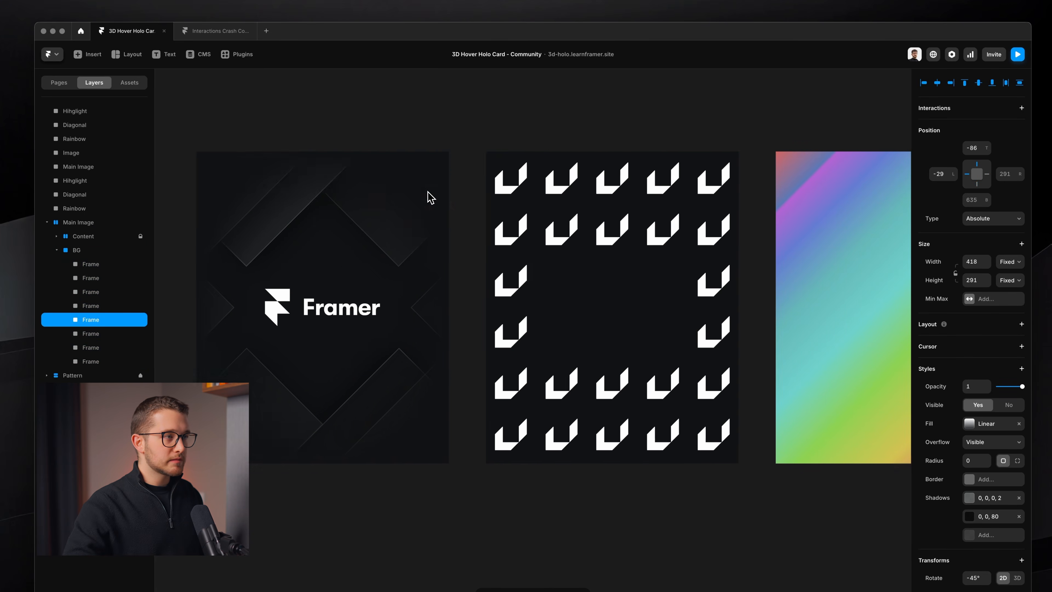
Step: Look at the Pattern frame's settings and open the Diagonal frame's linear gradient fill
click(443, 155)
scroll(565, 246, down, 2)
scroll(616, 228, right, 5)
scroll(486, 244, right, 5)
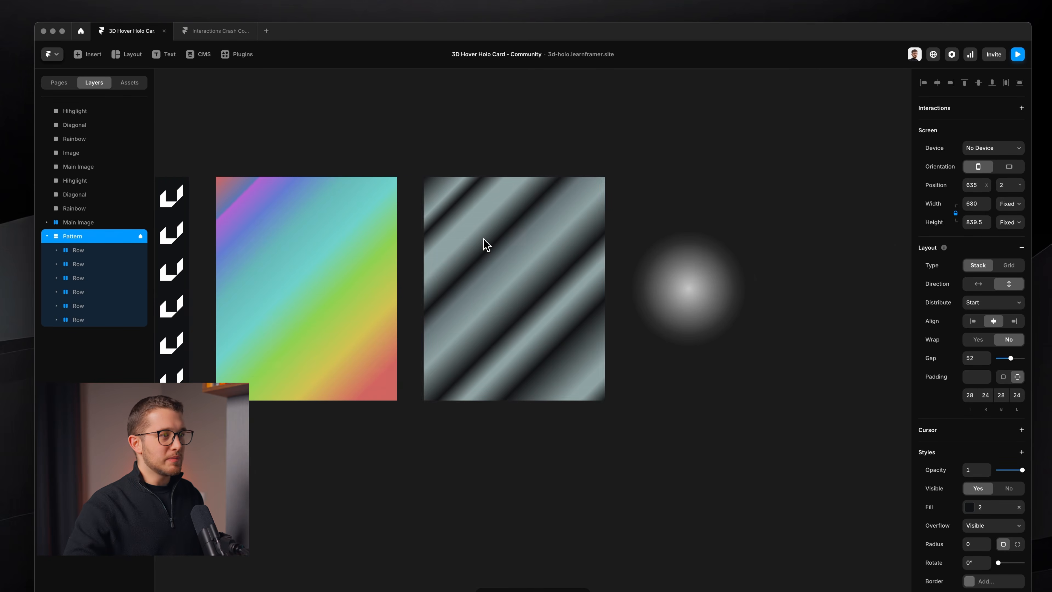
click(465, 168)
scroll(455, 174, up, 3)
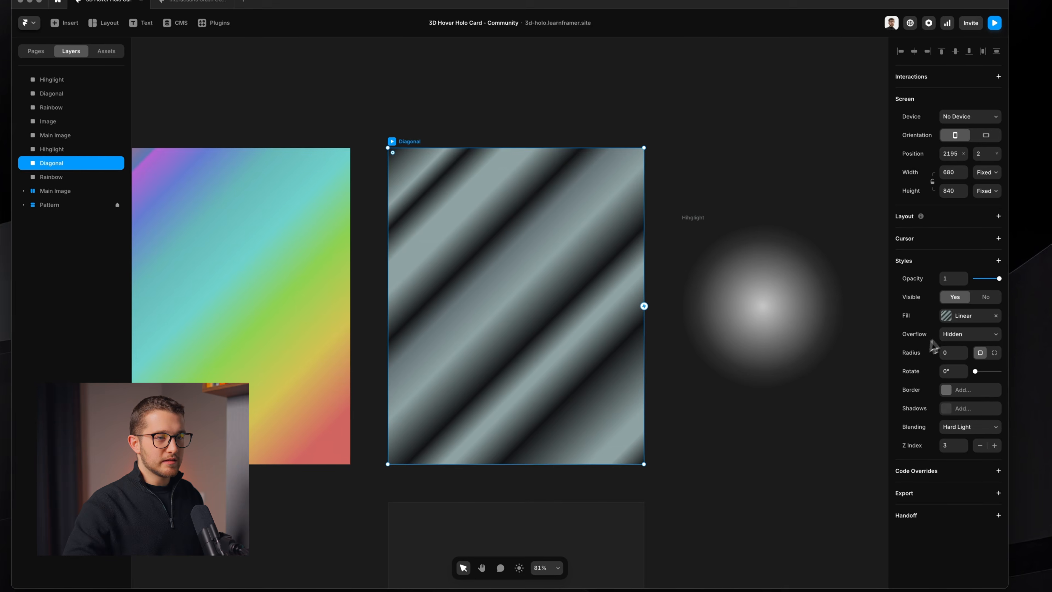
click(987, 347)
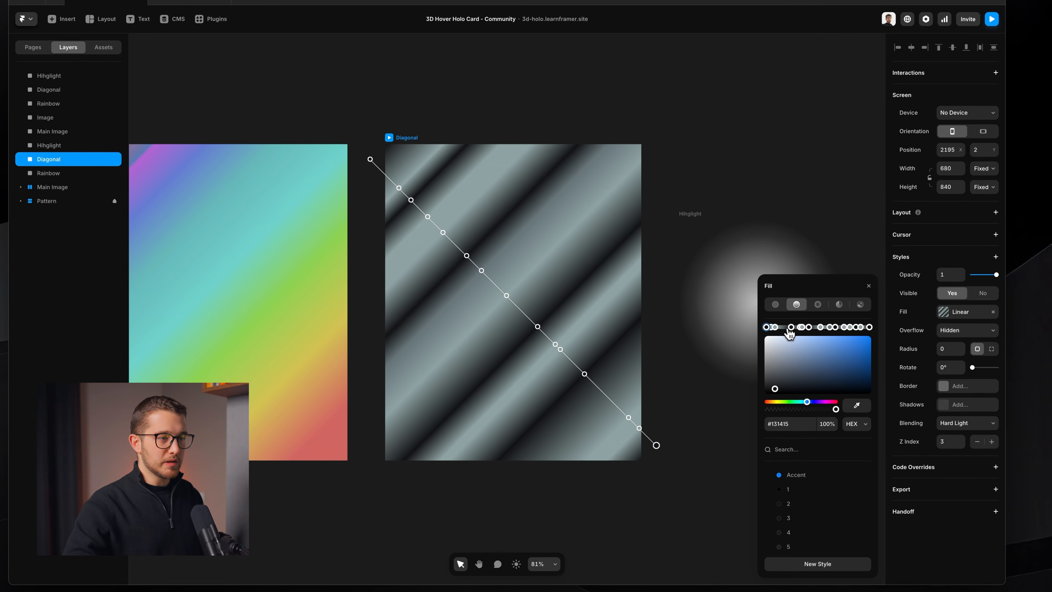
Step: Check the Pattern frame's solid fill and compare it with the dark stops of the Diagonal frame's gradient
scroll(721, 377, down, 3)
scroll(704, 373, left, 6)
click(487, 321)
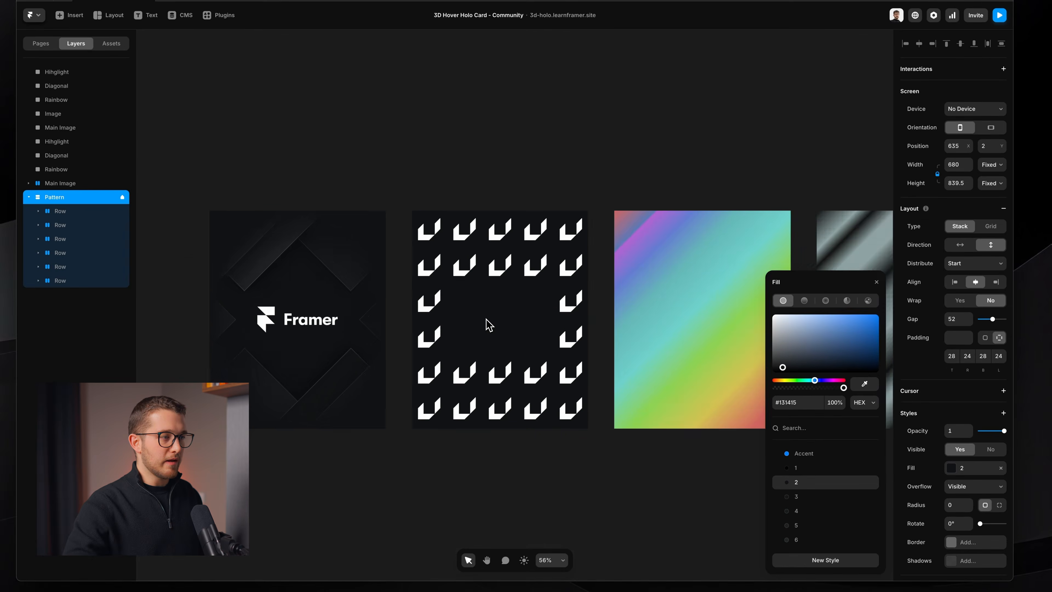
scroll(489, 324, up, 3)
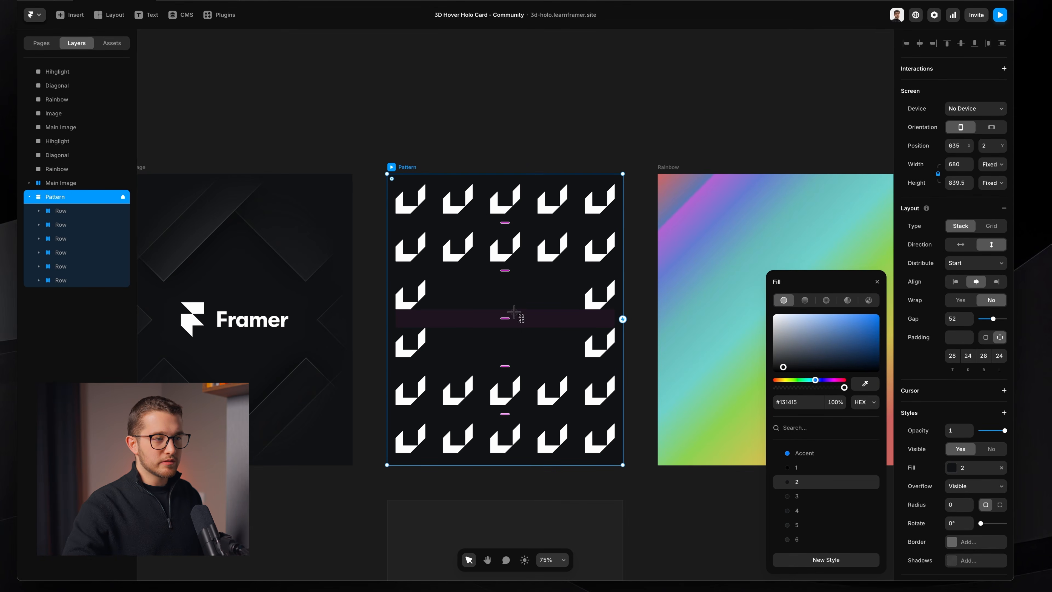
scroll(514, 312, down, 2)
scroll(514, 317, right, 10)
click(525, 270)
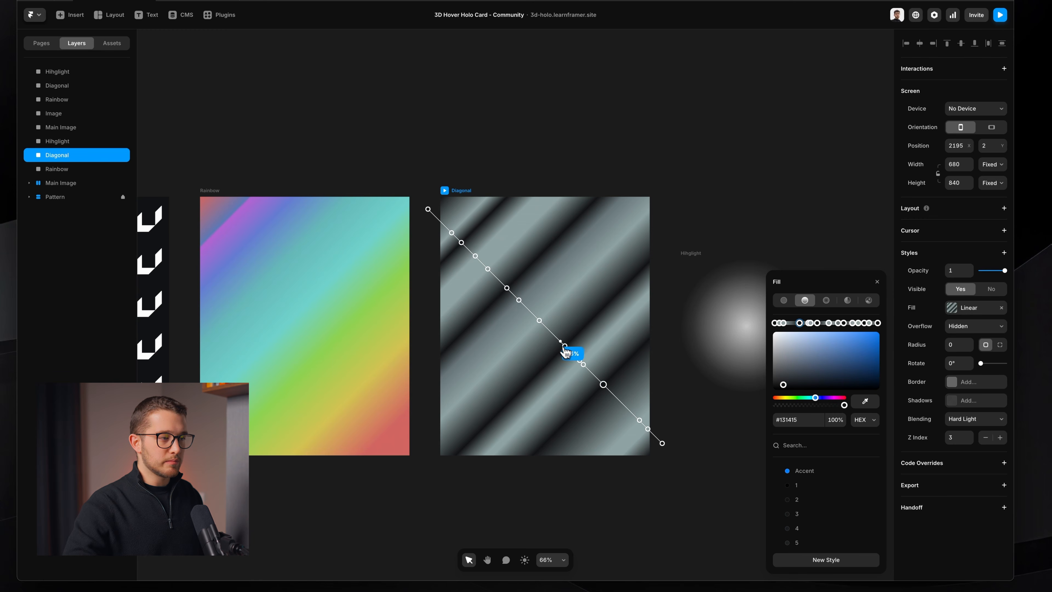
scroll(567, 352, down, 3)
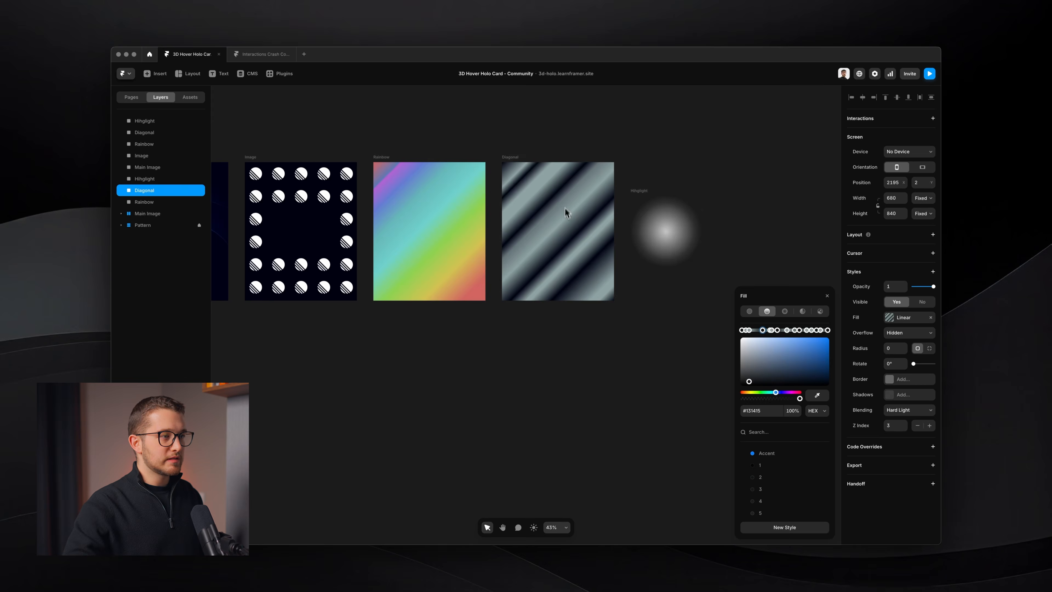
Step: Look over the second set of card assets and select the third row inside the Pattern frame
scroll(566, 216, up, 5)
scroll(523, 369, down, 3)
scroll(453, 298, left, 3)
scroll(497, 280, up, 5)
scroll(498, 277, down, 5)
scroll(499, 277, up, 8)
click(494, 281)
scroll(482, 294, up, 2)
click(480, 299)
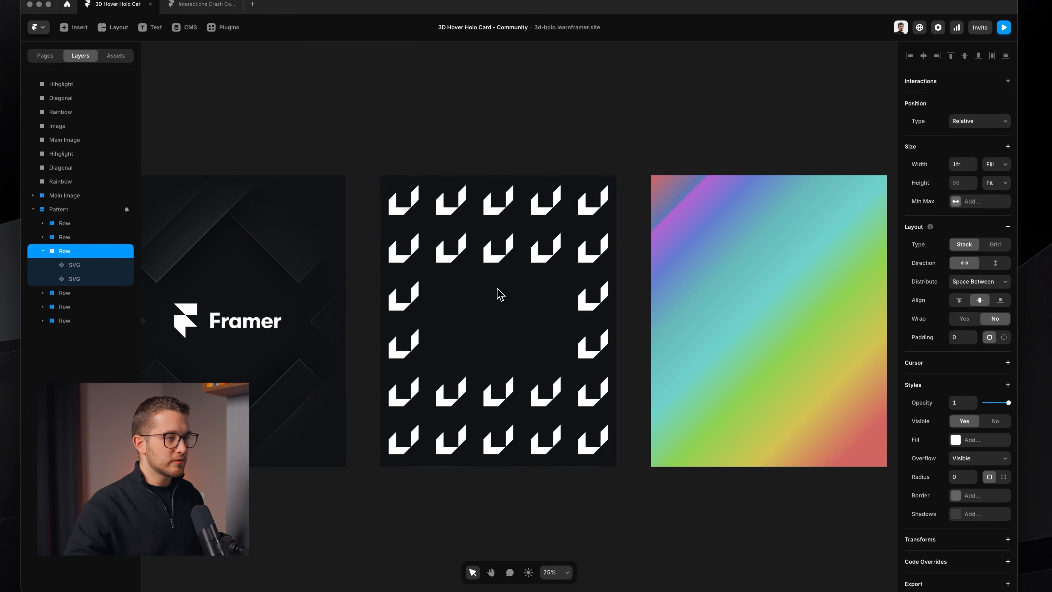
scroll(497, 288, left, 2)
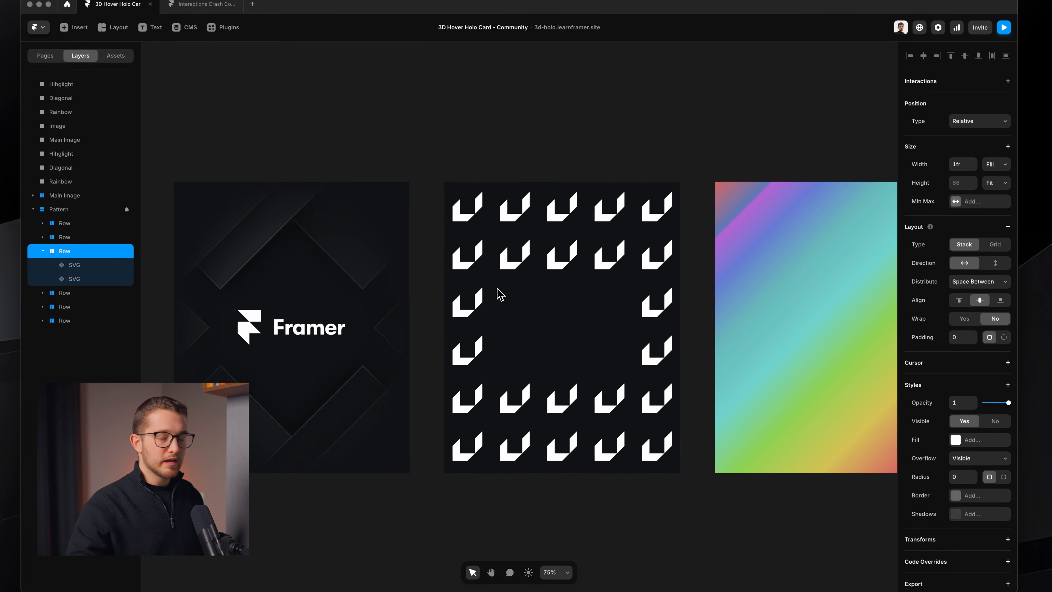
Step: Examine the Diagonal frame and the highlight beside it, and clear the selection
scroll(497, 292, right, 10)
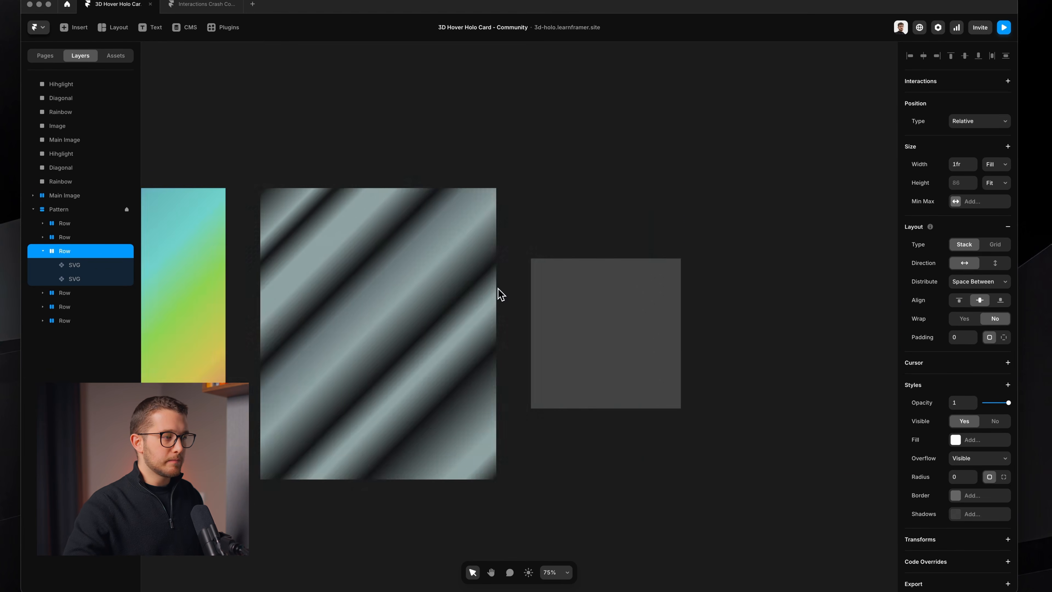
click(421, 297)
scroll(421, 301, left, 1)
click(961, 327)
click(625, 175)
scroll(627, 176, left, 8)
scroll(627, 173, left, 10)
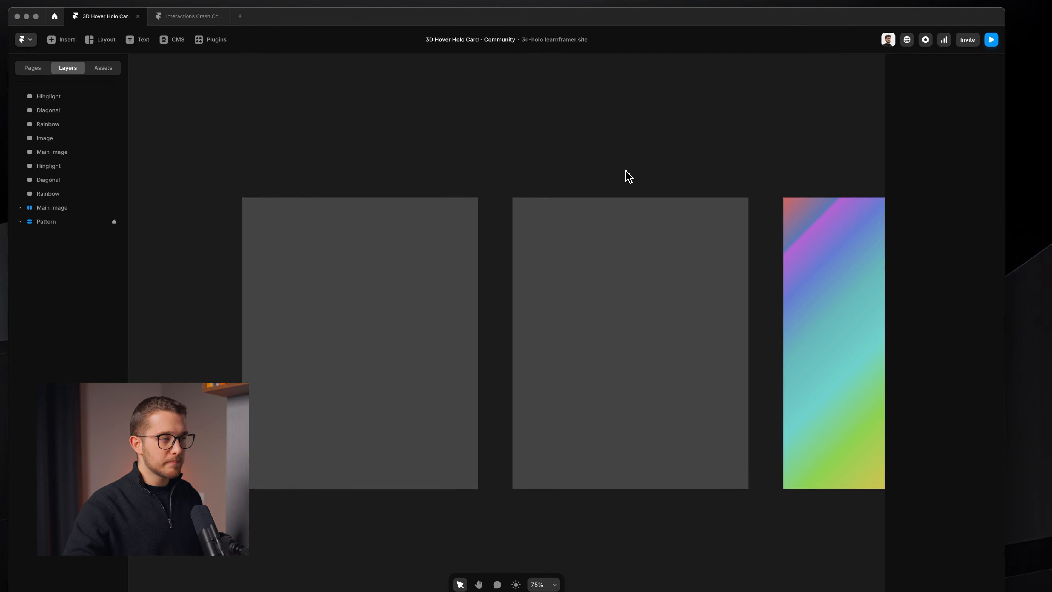
Step: Examine how the rotated gradient frames in the Main Image's BG layer form the background
click(424, 295)
scroll(414, 316, left, 1)
scroll(437, 308, up, 4)
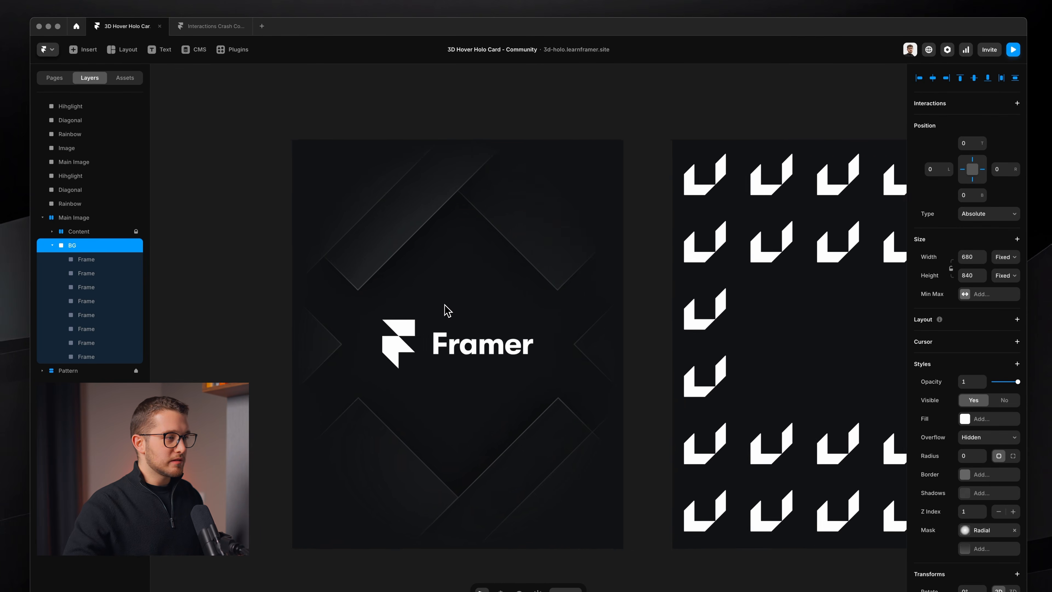
scroll(448, 305, left, 1)
double_click(459, 194)
scroll(521, 212, left, 1)
scroll(554, 236, down, 10)
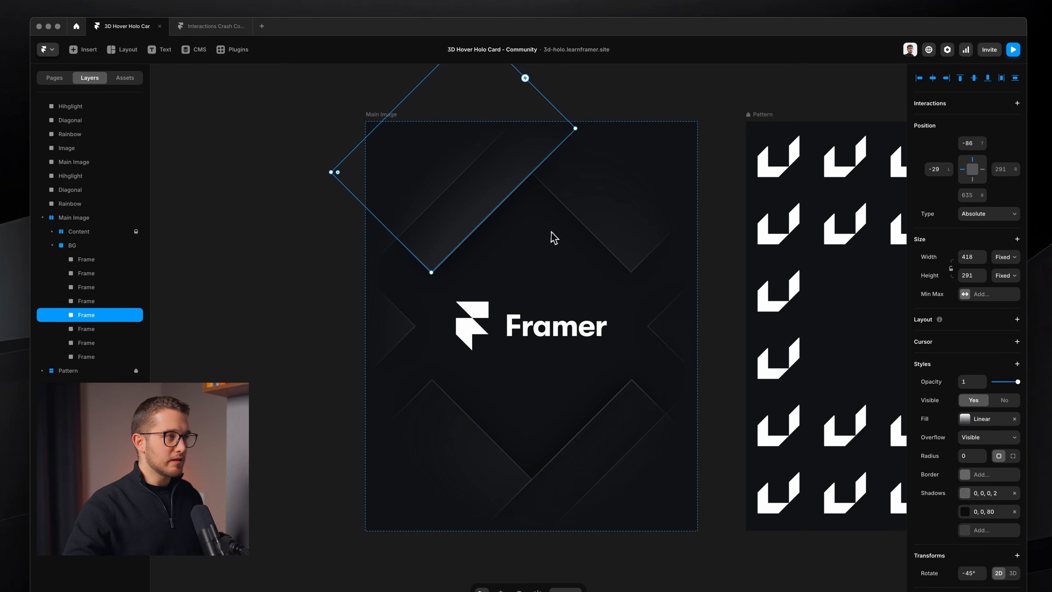
Step: Duplicate the Main Image frame straight below the original at Y position 1091
click(437, 151)
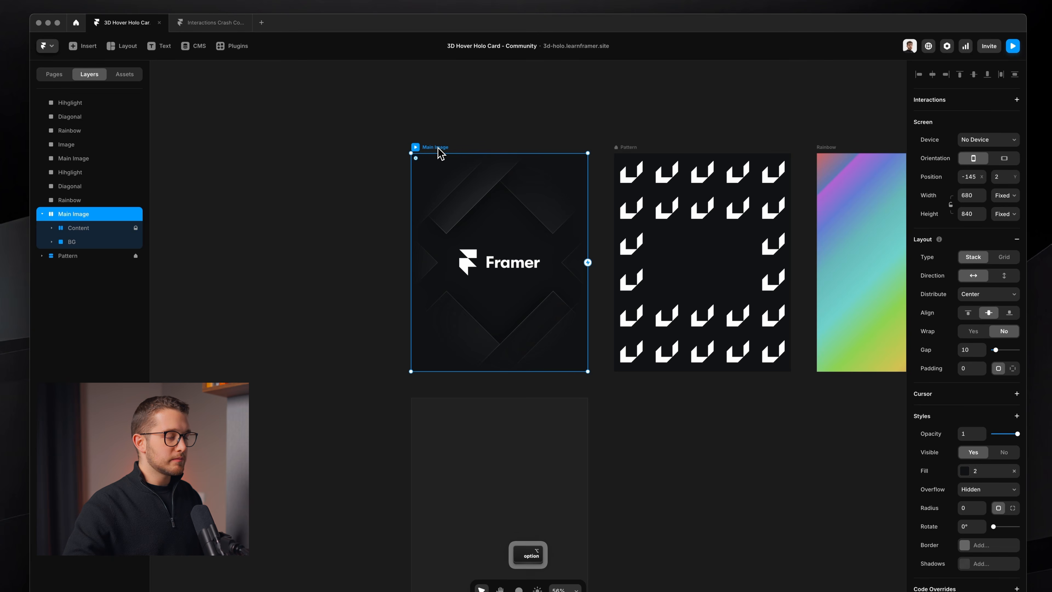
drag(439, 151, 480, 401)
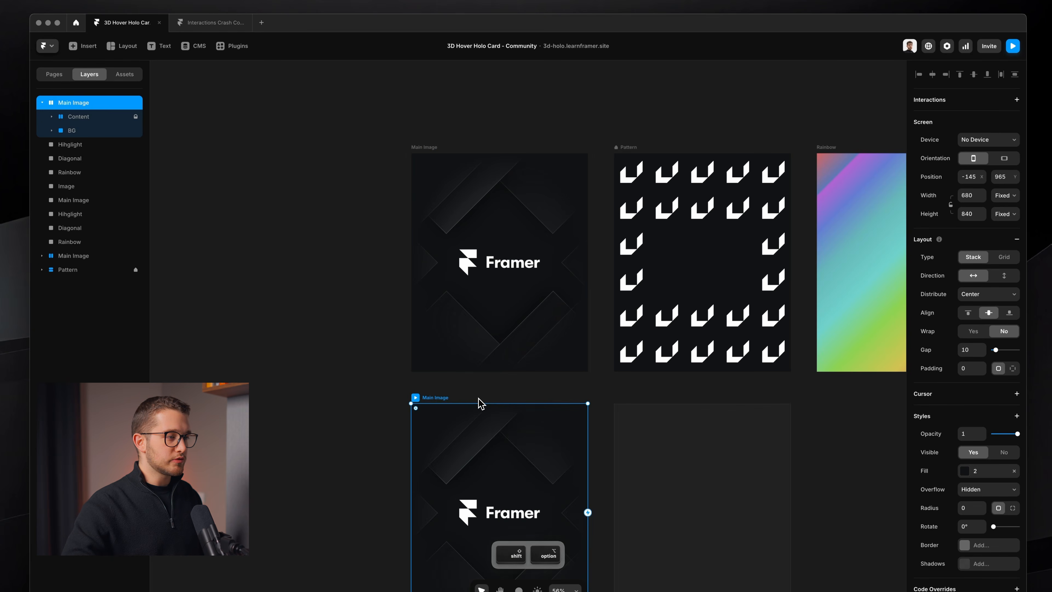
scroll(479, 405, down, 5)
scroll(481, 275, up, 3)
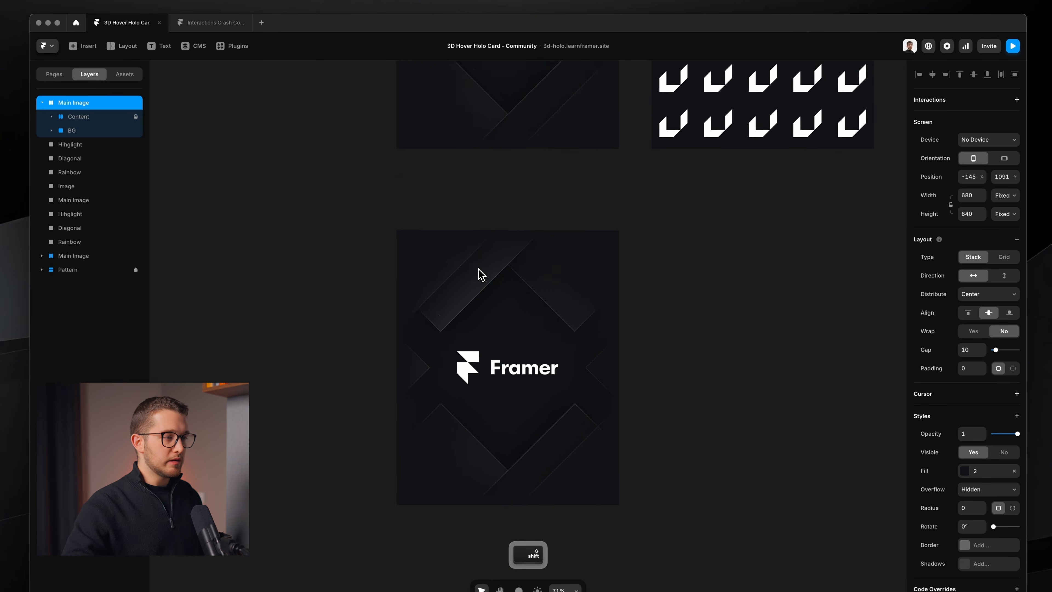
Step: Try repositioning the upper-right rotated frame in the copy's BG layer and undo the move
super+click(484, 300)
scroll(482, 300, up, 2)
super+click(438, 214)
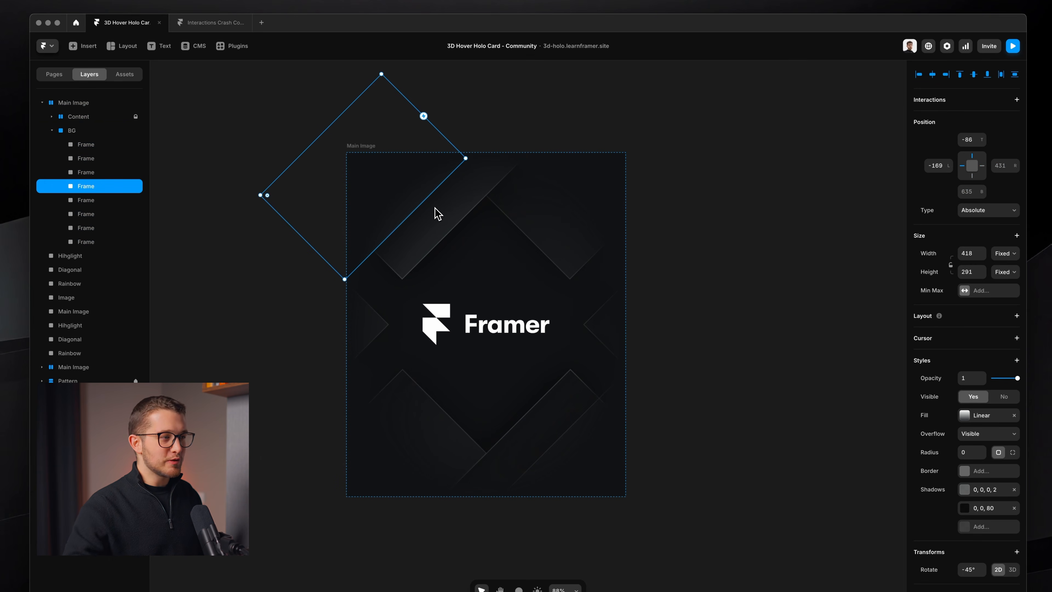
super+click(531, 197)
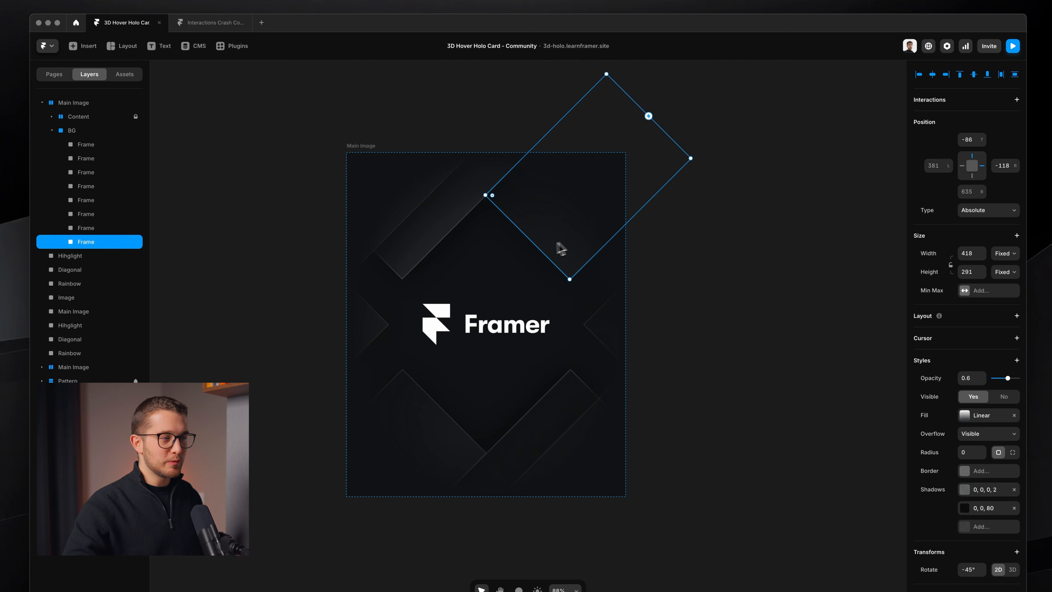
drag(562, 217, 538, 240)
key(super+z)
key(super+z)
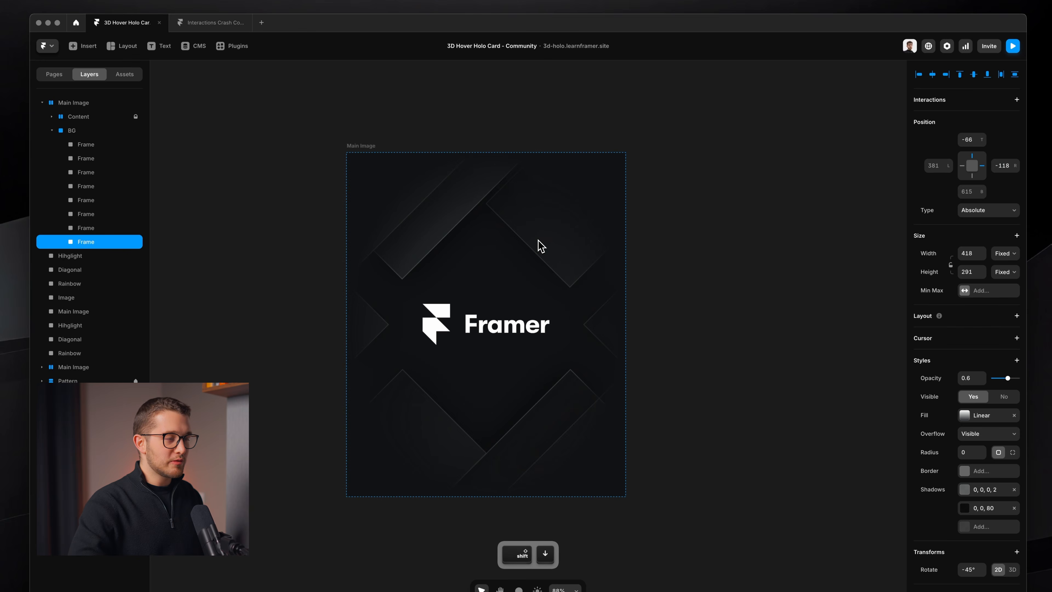
Step: Move the copy's upper-right rotated frame down and inward to a top offset of -16 and right offset of -48
key(shift+Down)
key(shift+Down)
key(shift+Down)
key(shift+Down)
key(shift+Down)
key(shift+Left)
key(shift+Left)
key(shift+Left)
key(shift+Left)
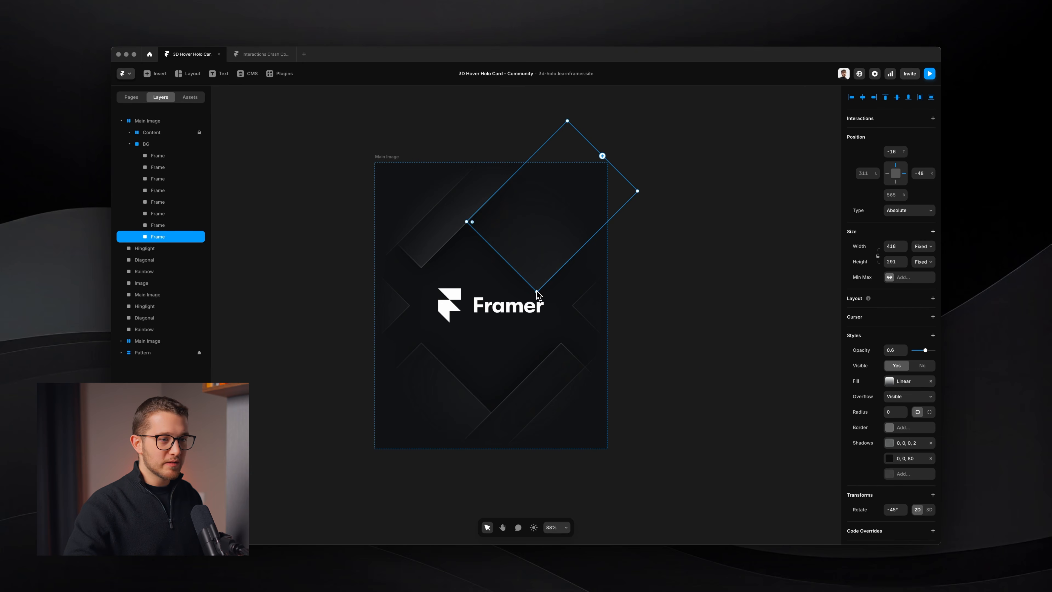
Step: Examine the rotated frame's linear fill and the settings of its two shadows
scroll(903, 390, down, 2)
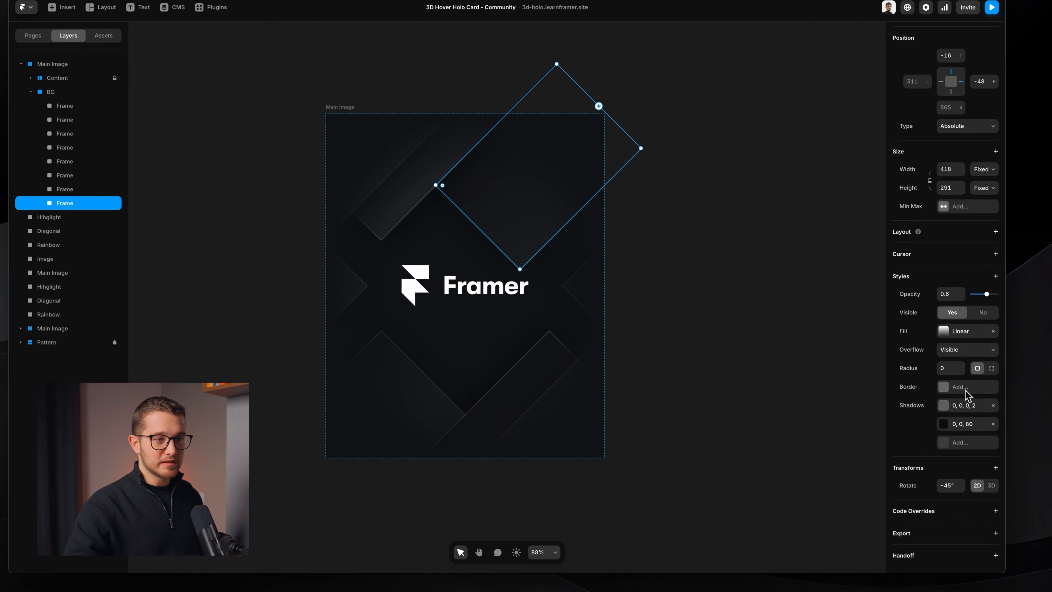
click(961, 331)
click(962, 331)
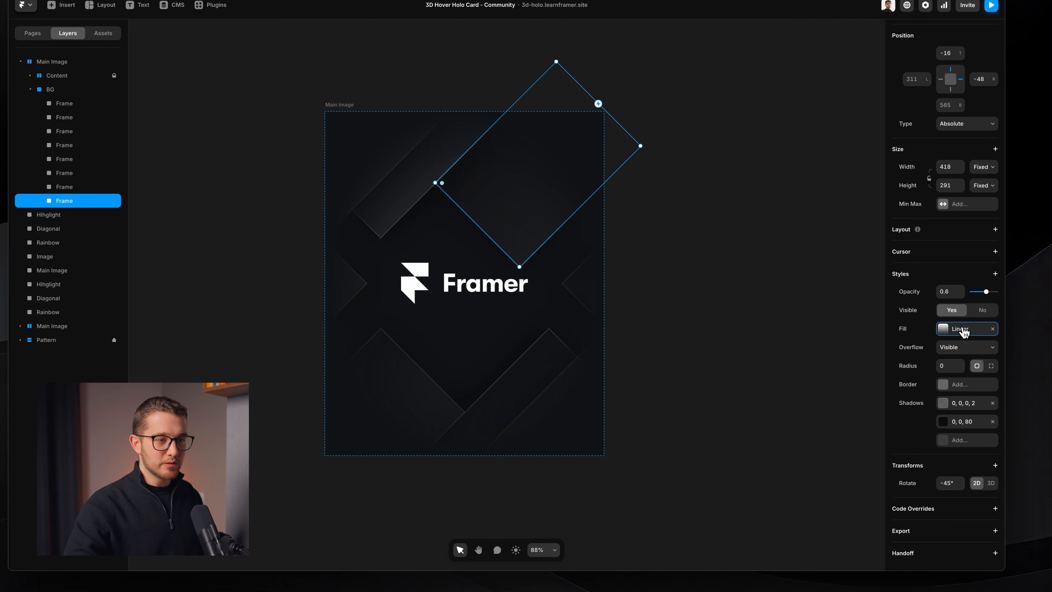
click(984, 405)
click(980, 425)
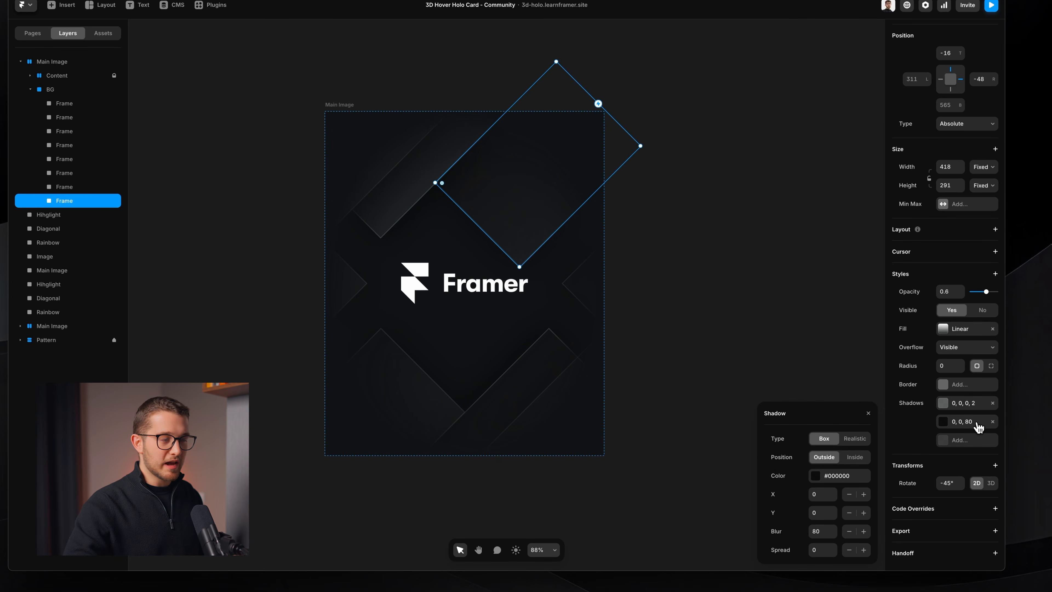
Step: Try rotating the frame to about -18° and back, and delete the duplicated Main Image frame
drag(520, 271, 556, 270)
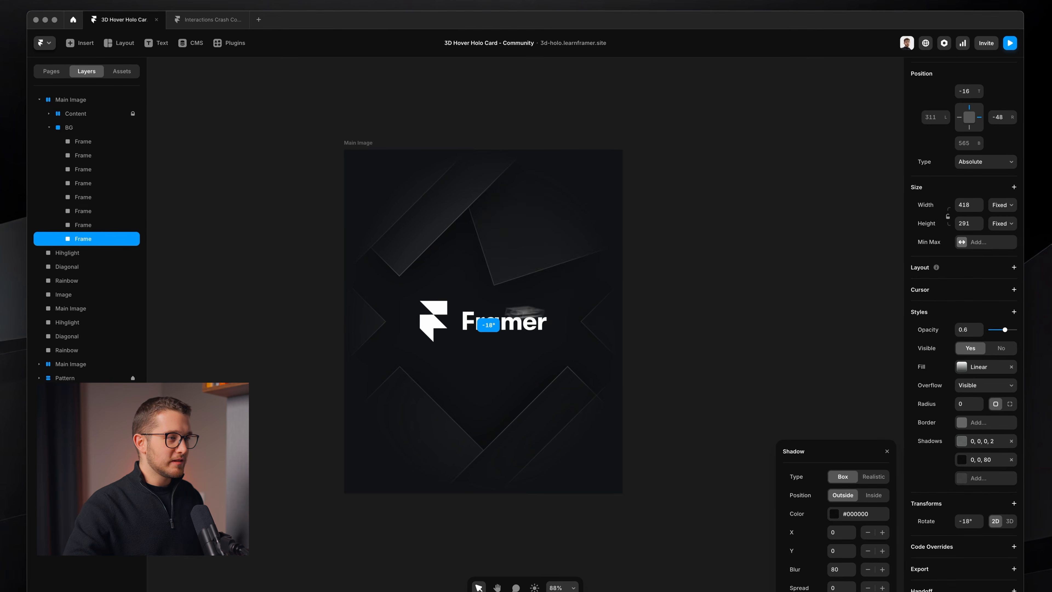
drag(509, 317, 545, 322)
click(333, 202)
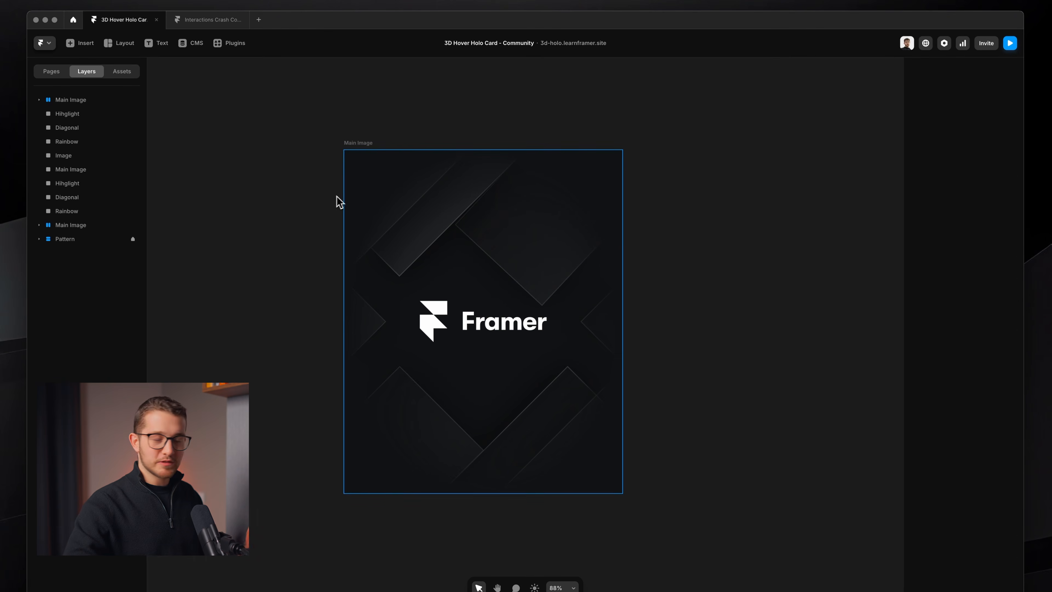
click(389, 153)
key(Delete)
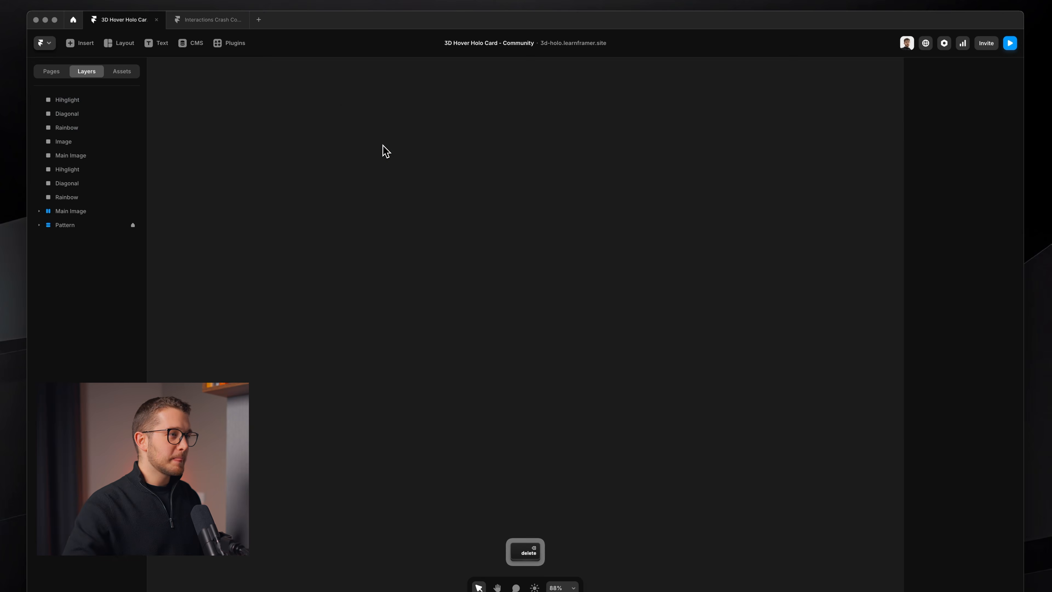
Step: Export the Main Image frame as a 1x PNG to the Desktop under the file name Main Image.png
click(371, 136)
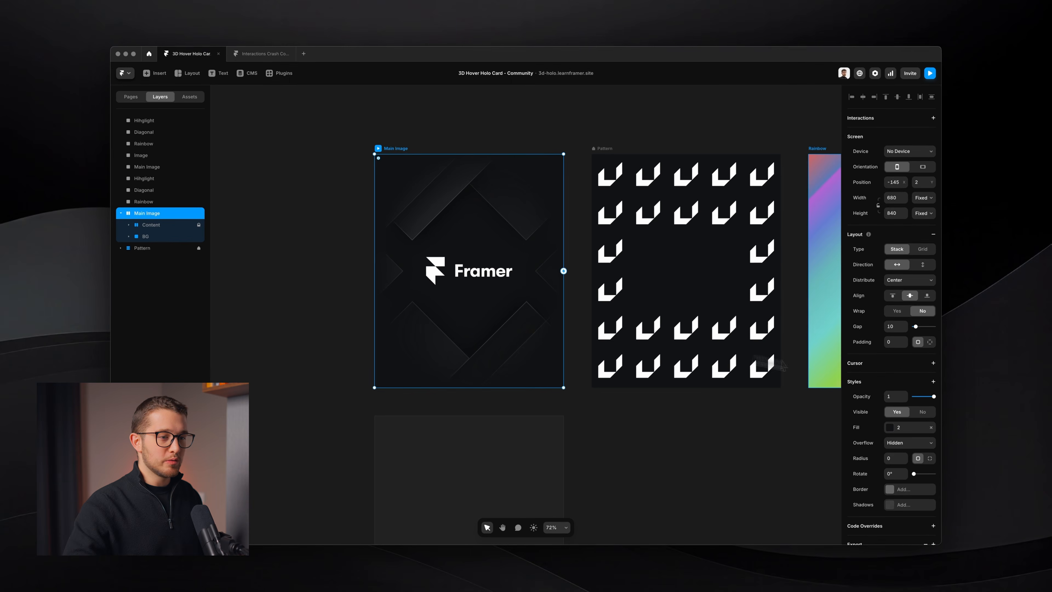
scroll(881, 431, down, 3)
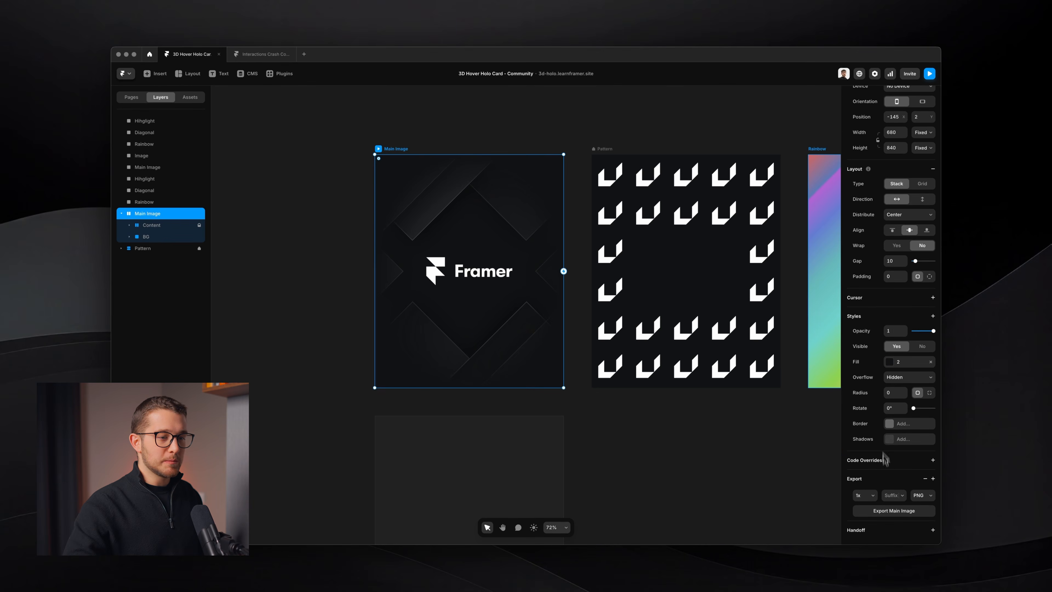
click(901, 511)
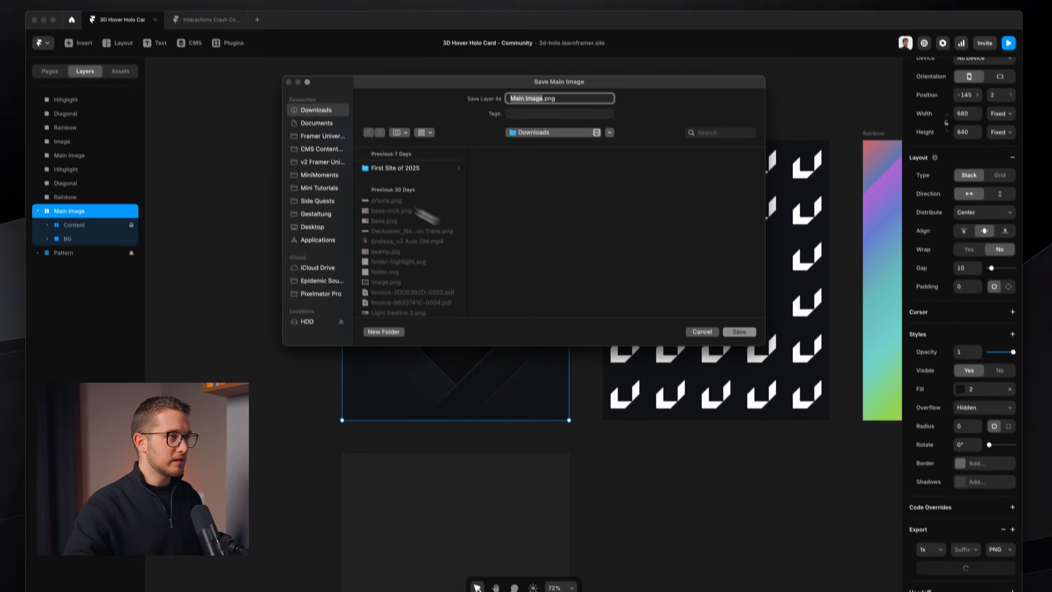
click(322, 225)
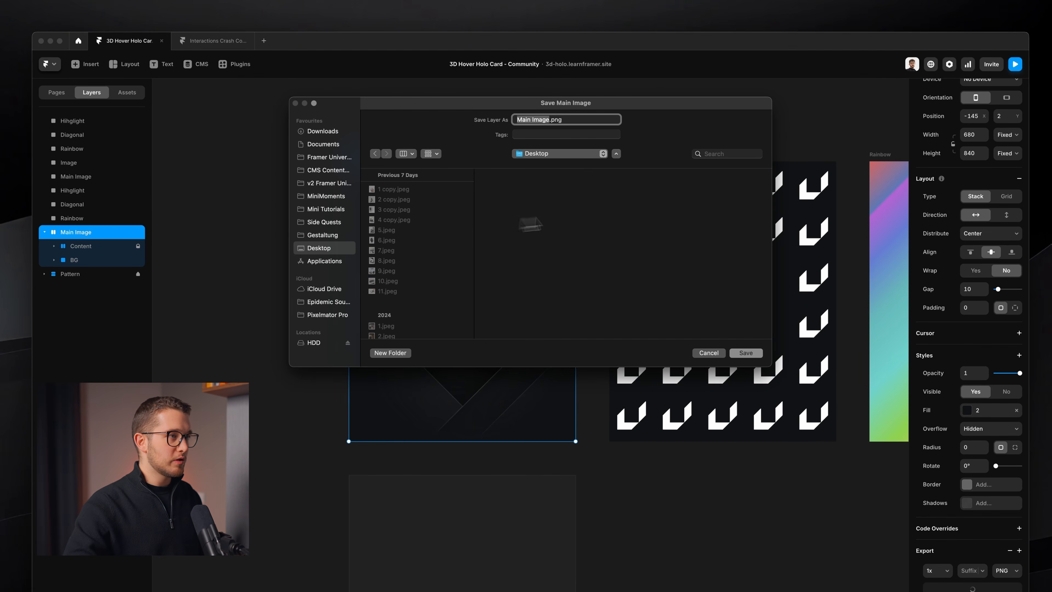
key(Return)
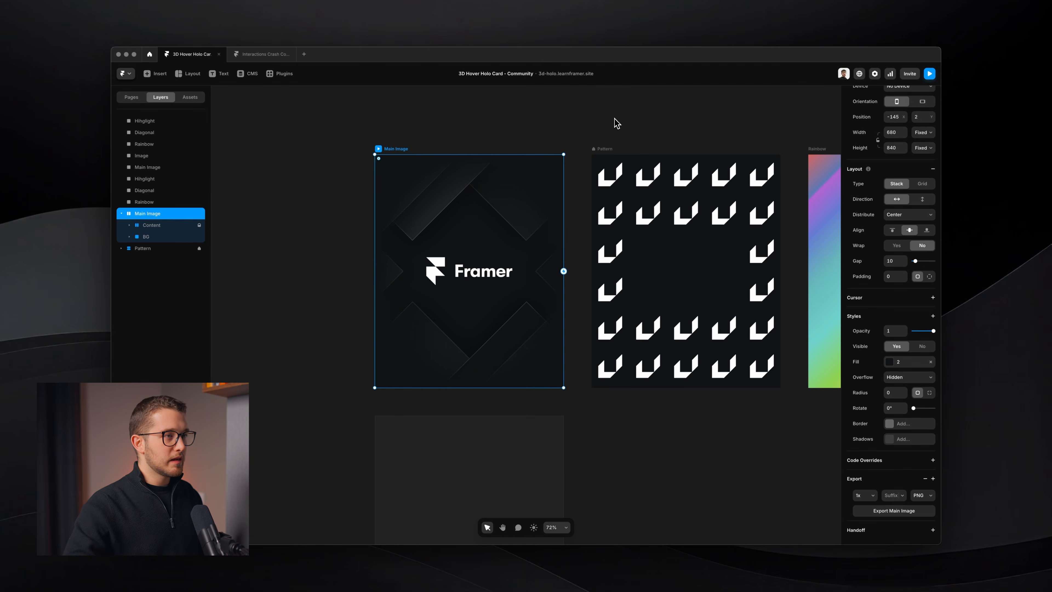
Step: Examine the Pattern frame's first row of icons and the SVG code behind its second icon
scroll(614, 118, right, 3)
scroll(525, 164, right, 2)
scroll(525, 163, up, 2)
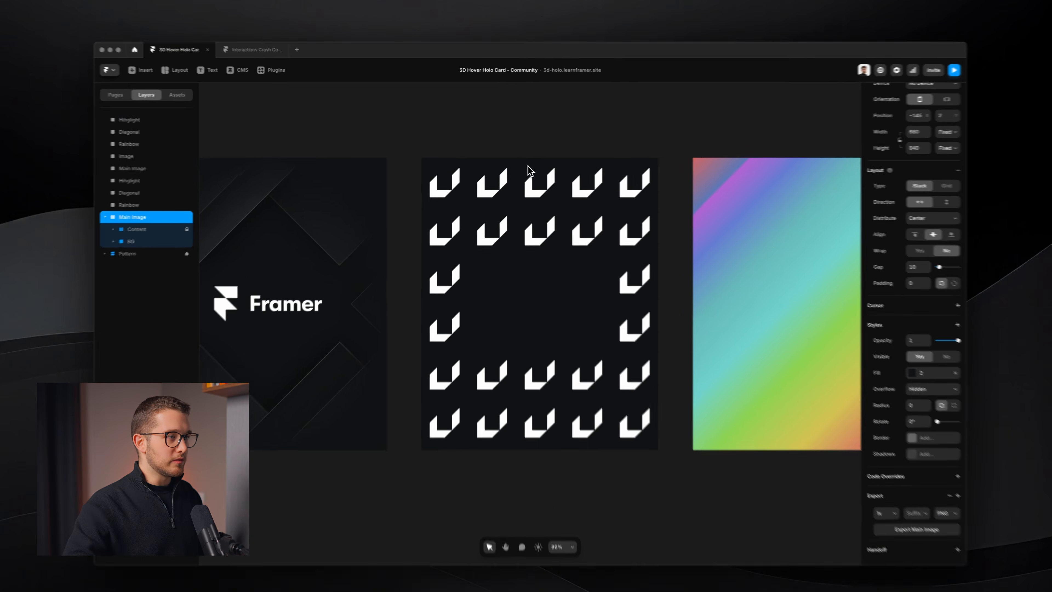
click(472, 183)
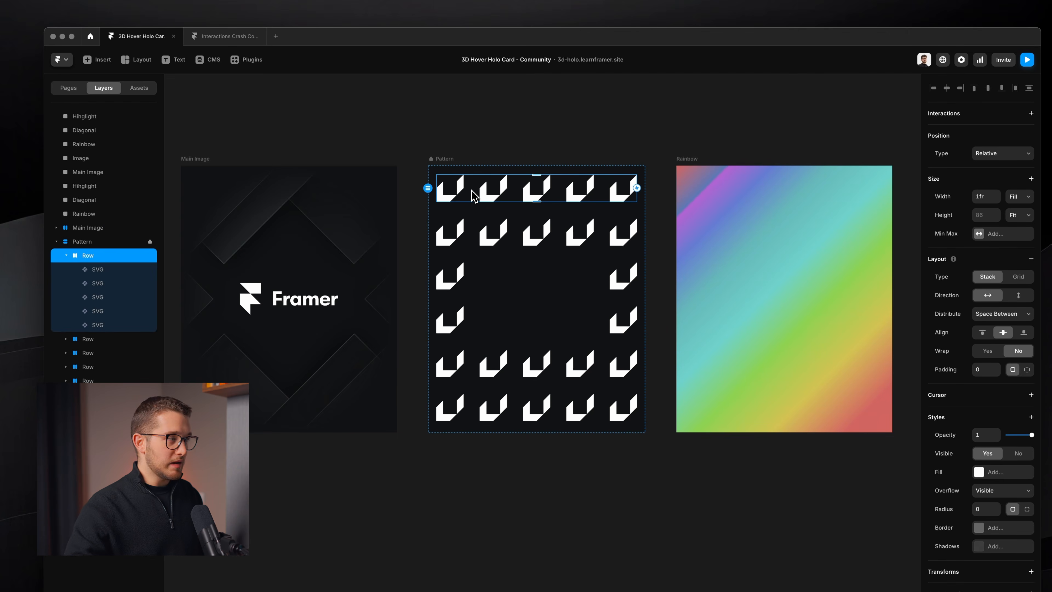
super+click(442, 202)
super+click(489, 195)
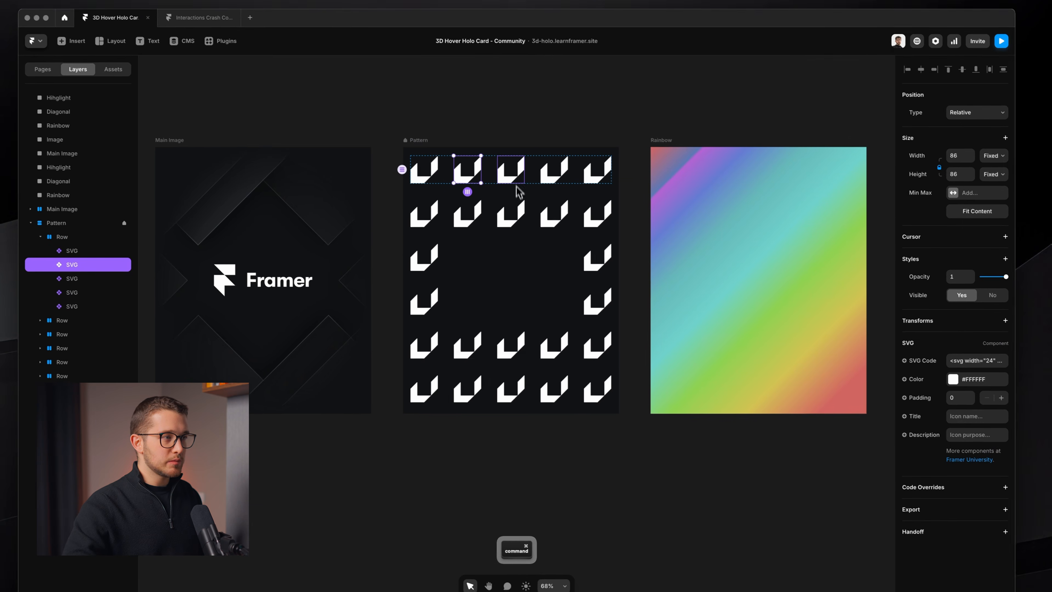
click(974, 358)
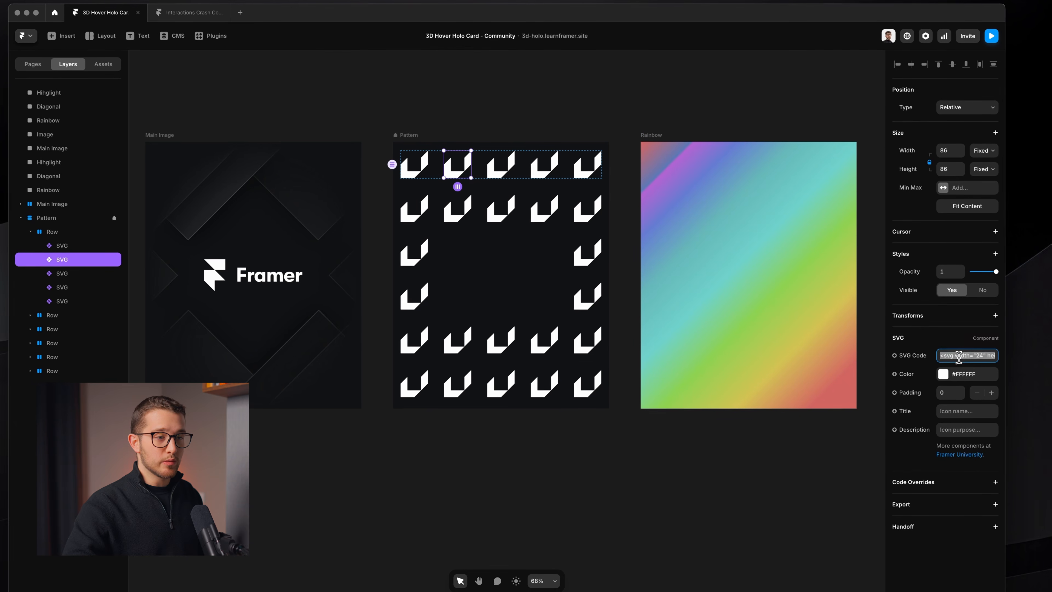
click(519, 112)
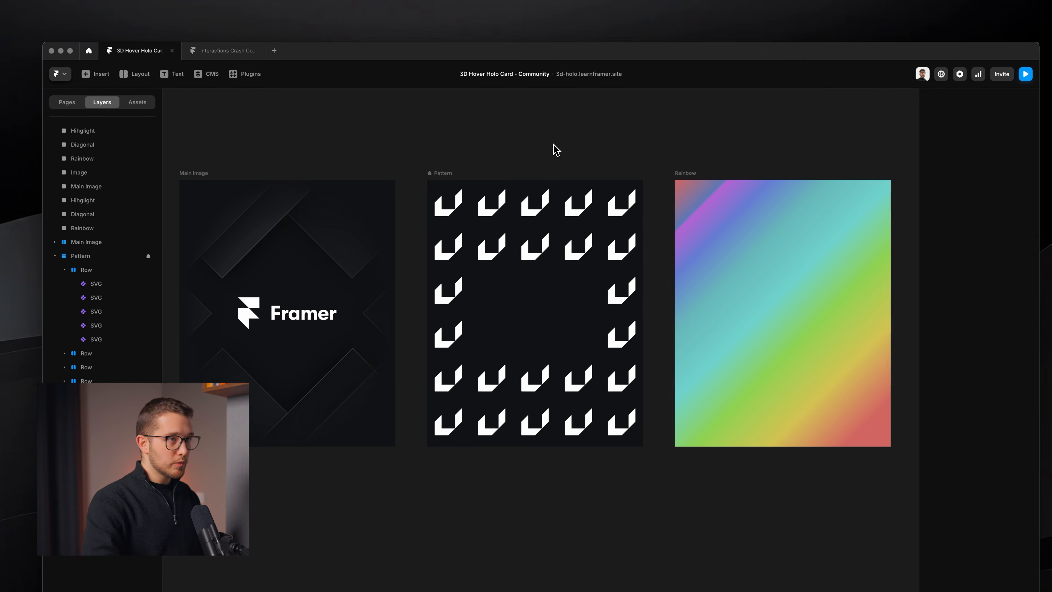
key(alt+space)
key(alt+4)
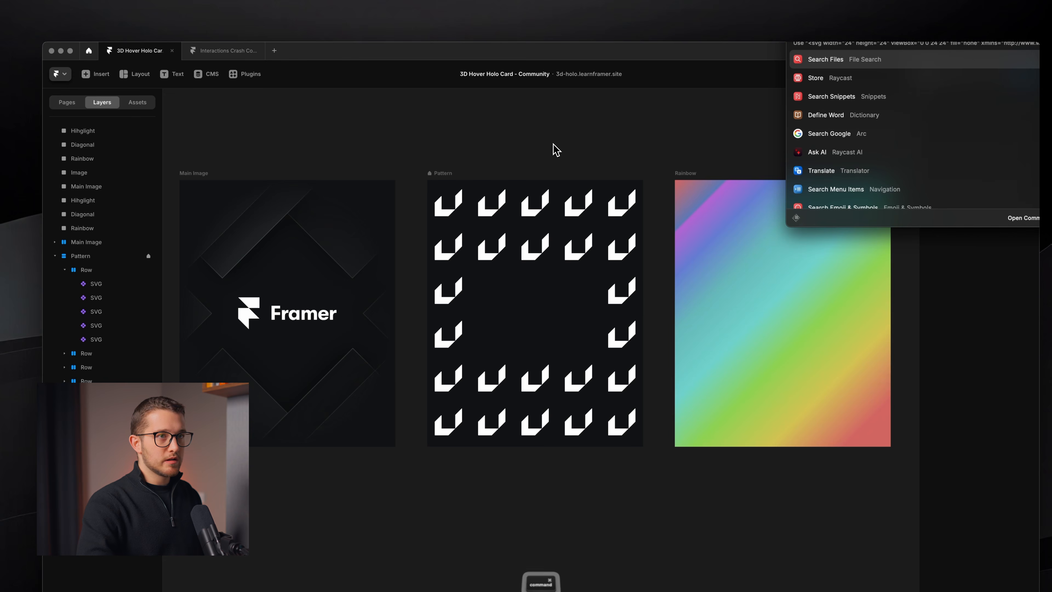
key(Escape)
Step: Expand the rows of the Pattern frame in the layer tree and select all SVG icons in the first row
click(480, 176)
super+click(456, 210)
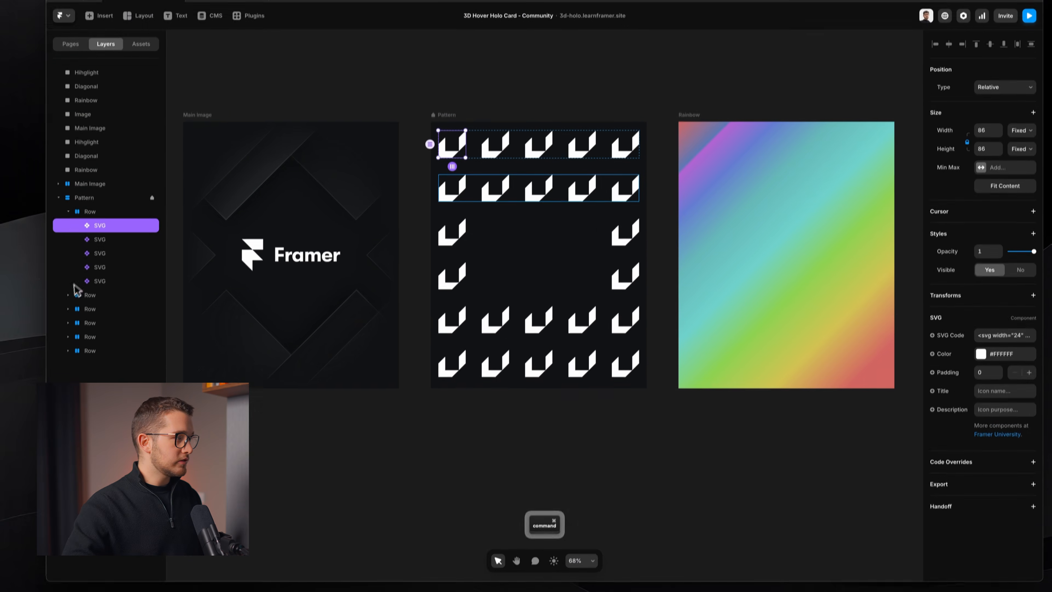
click(68, 294)
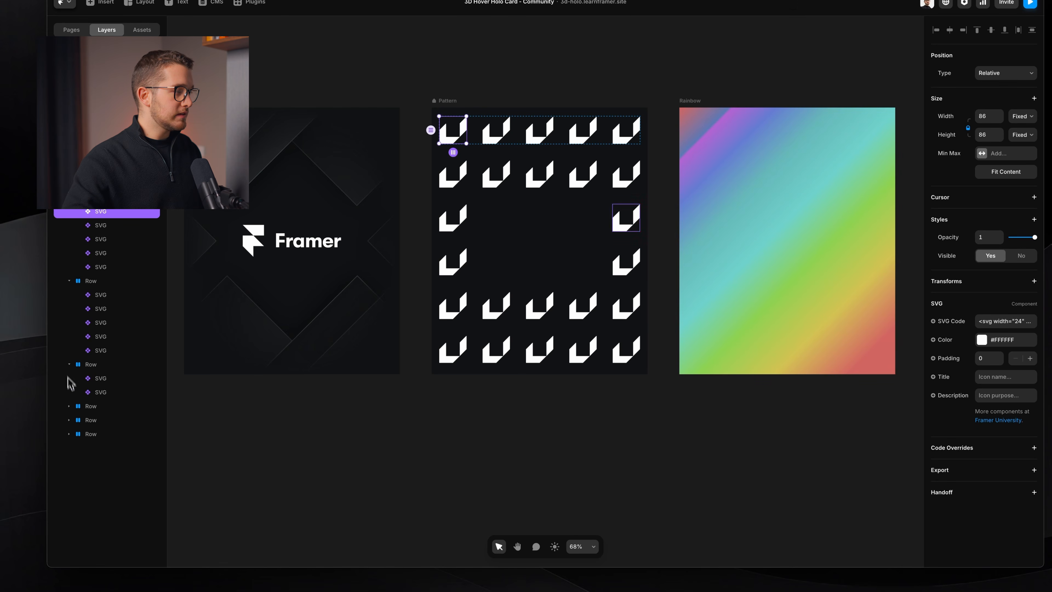
click(69, 531)
scroll(103, 328, down, 3)
shift+click(111, 223)
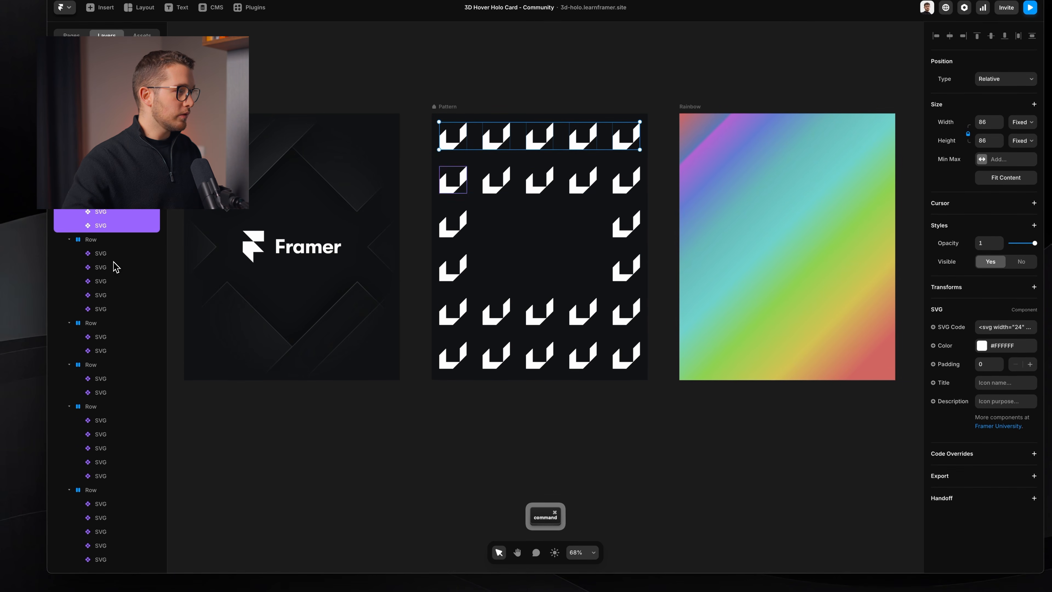
Step: Add the SVG icons of all remaining Pattern rows to the selection
super+click(113, 251)
shift+super+click(114, 307)
super+click(114, 337)
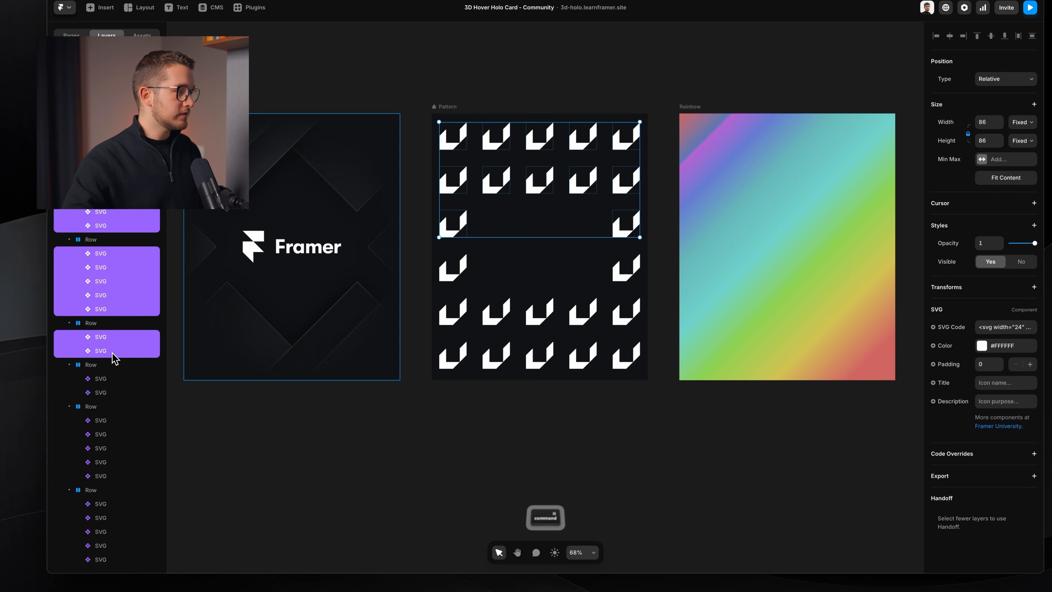
shift+super+click(114, 393)
super+click(113, 420)
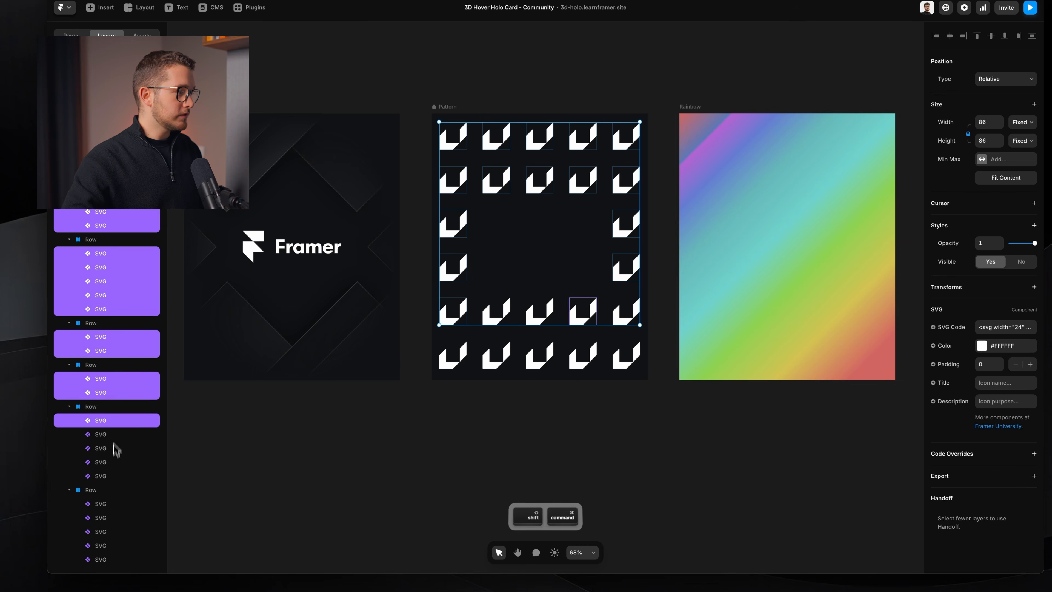
shift+super+click(113, 475)
shift+super+click(104, 539)
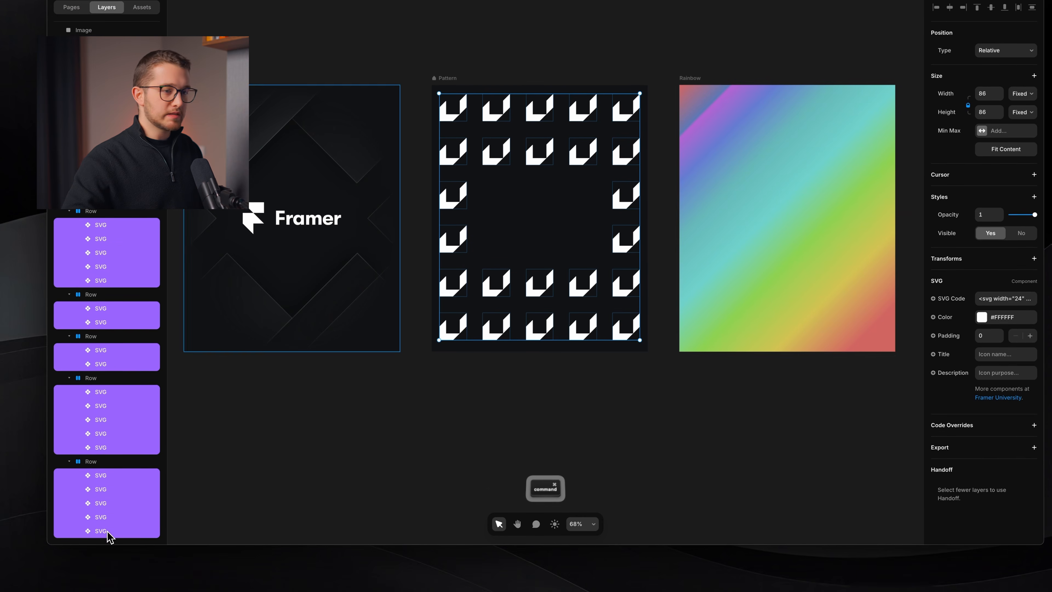
Step: Try replacing the selected Pattern icons' SVG code with the Framer logo's code, undo the replacement and clear the selection
click(984, 332)
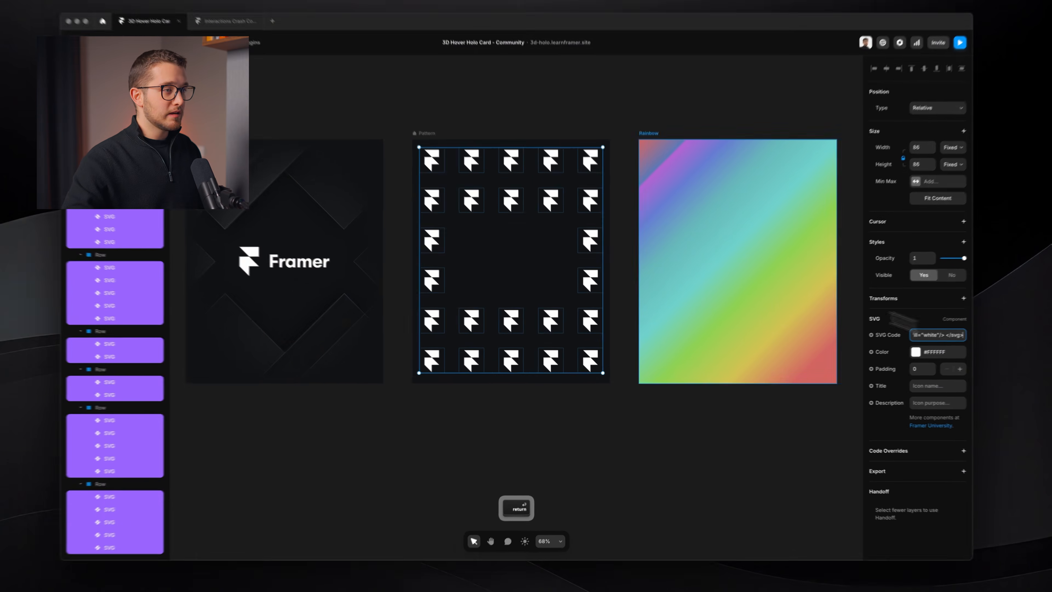
scroll(501, 186, left, 2)
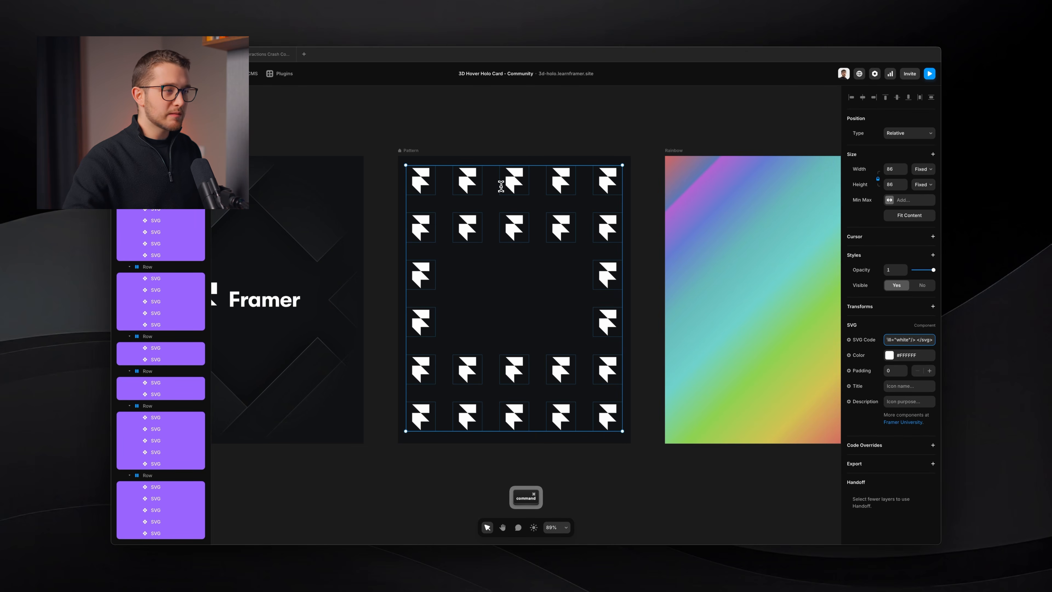
key(cmd+z)
click(536, 126)
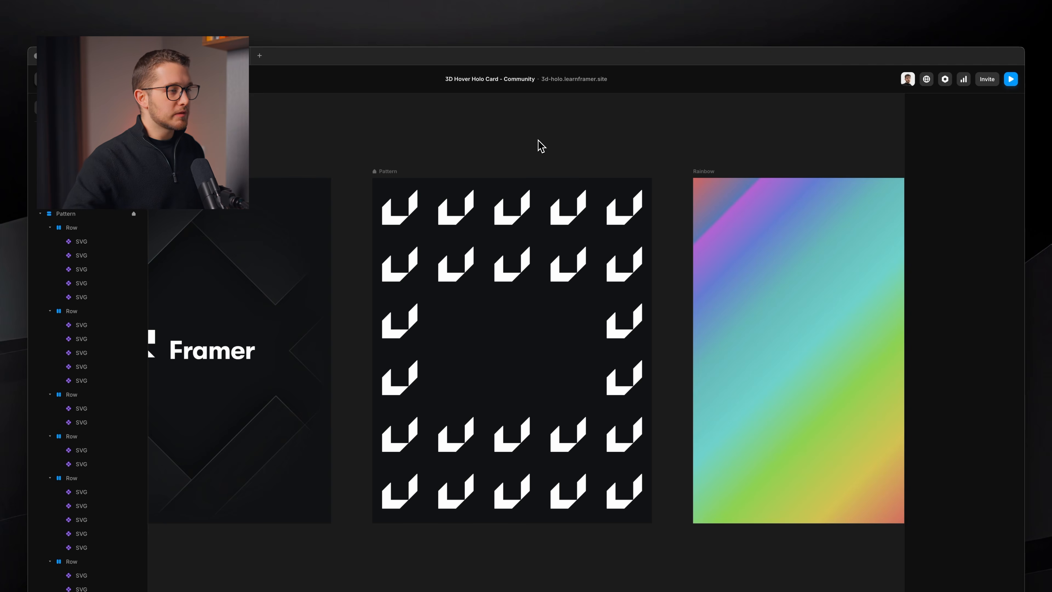
Step: Switch to Figma and copy the white Framer logo frame as SVG
key(super+Tab)
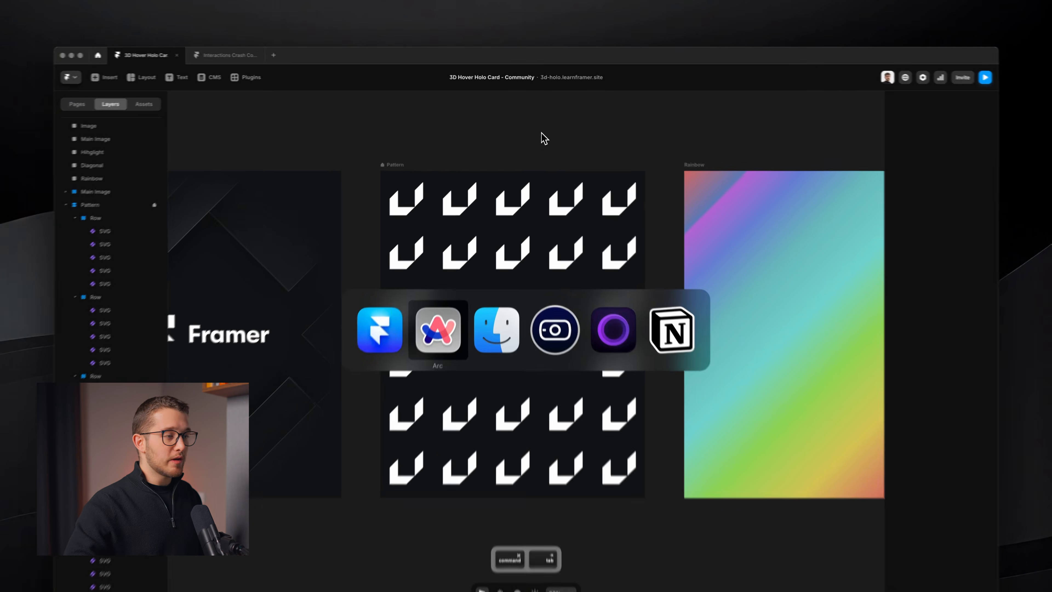
key(super+Escape)
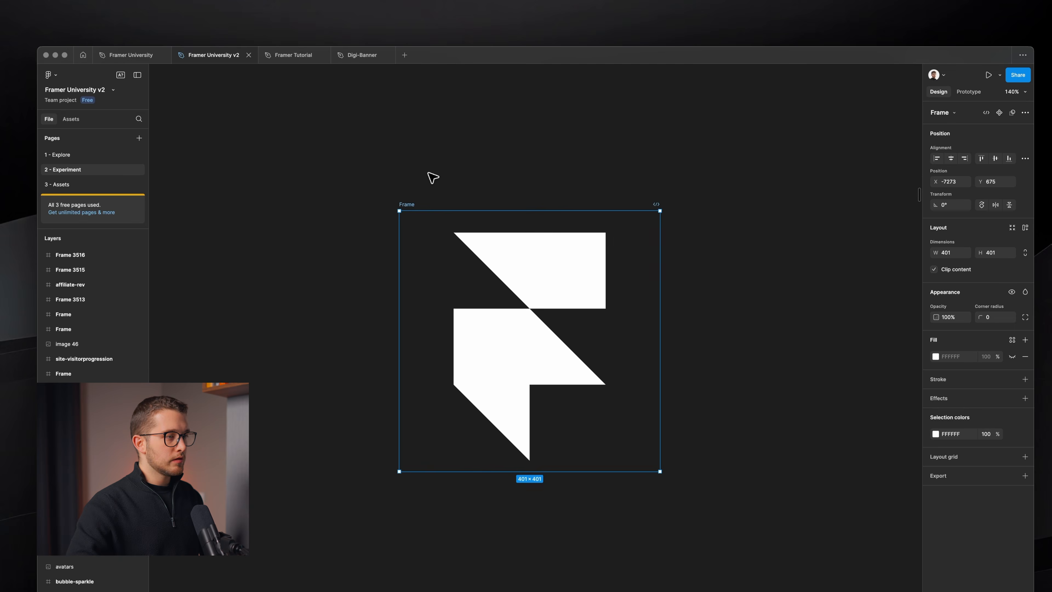
right_click(413, 211)
mouse_move(463, 247)
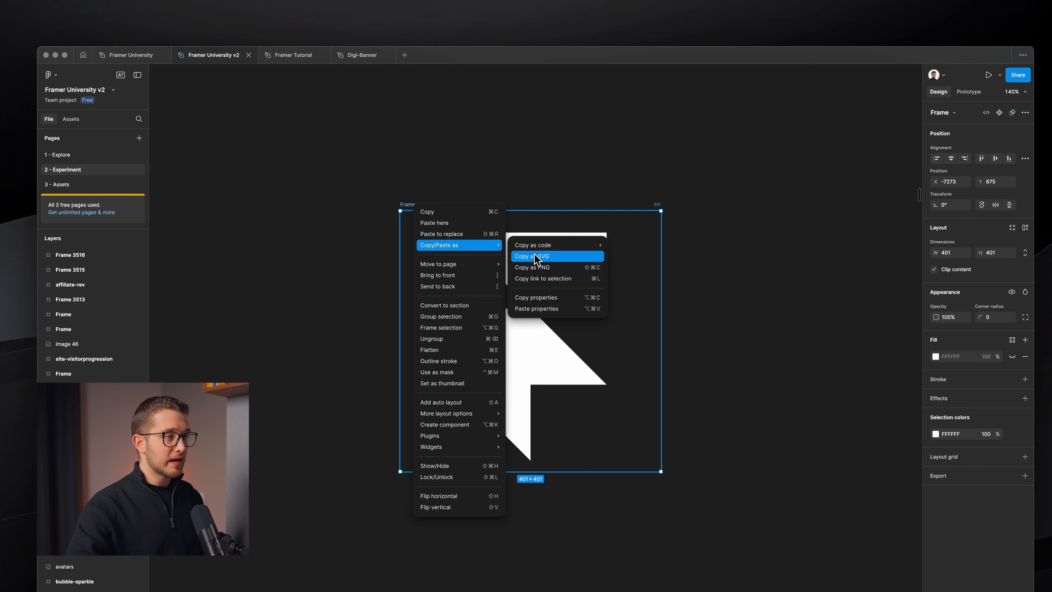
click(547, 256)
click(587, 186)
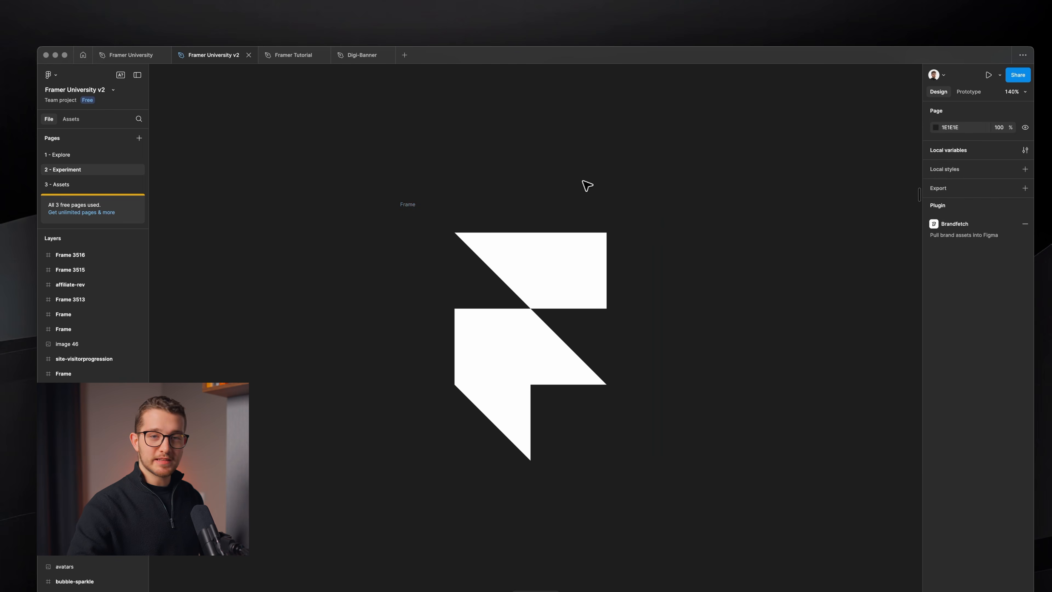
Step: Switch back to Framer, try pasting the copied logo code as the SVG code of all Pattern icons, and undo the replacement
key(super+Tab)
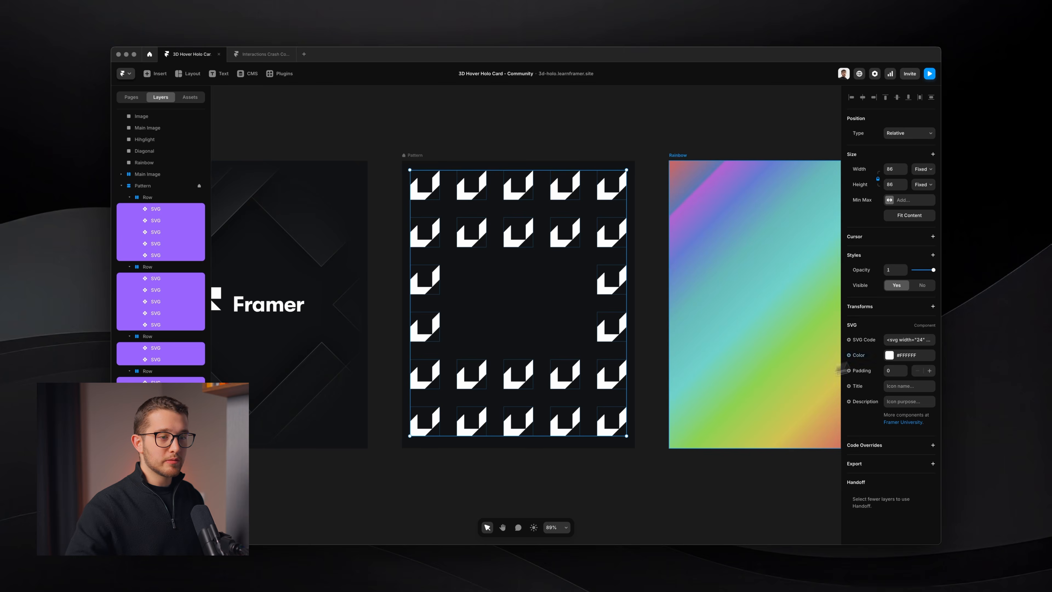
click(897, 340)
key(super+v)
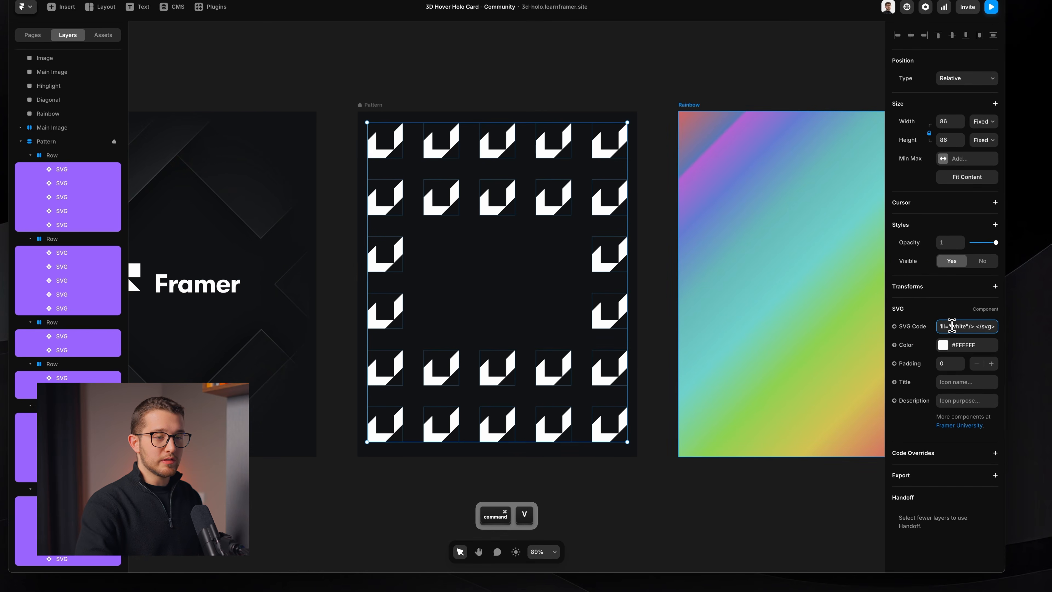
key(Return)
click(463, 57)
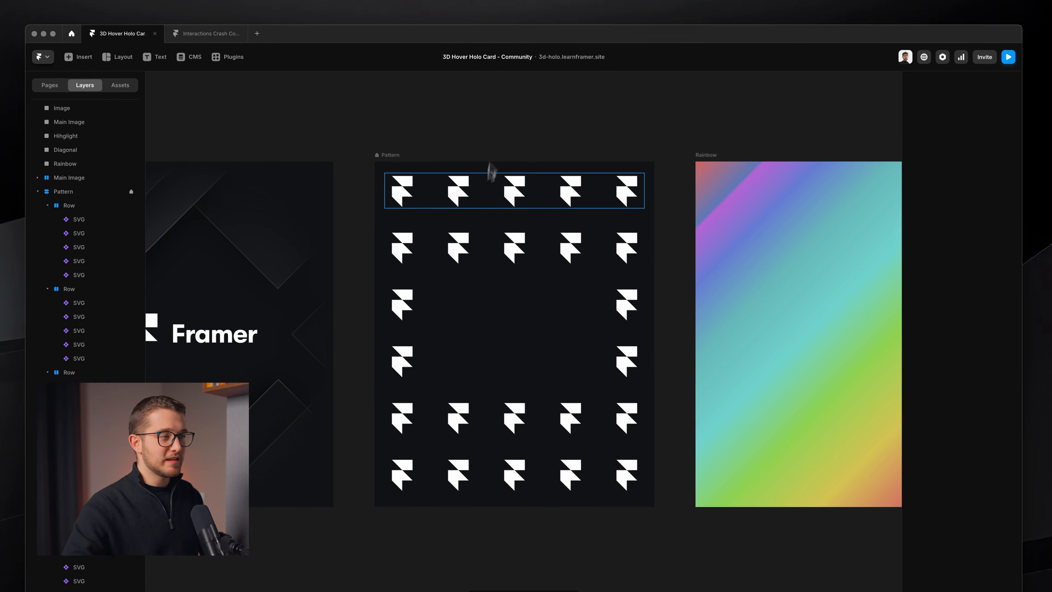
key(super+Tab)
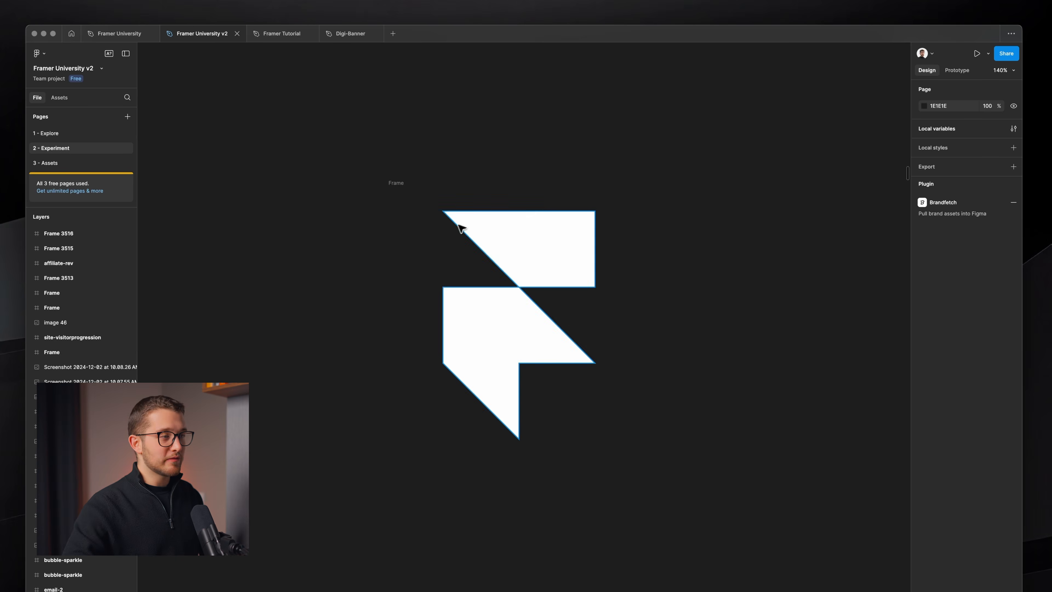
key(super+Tab)
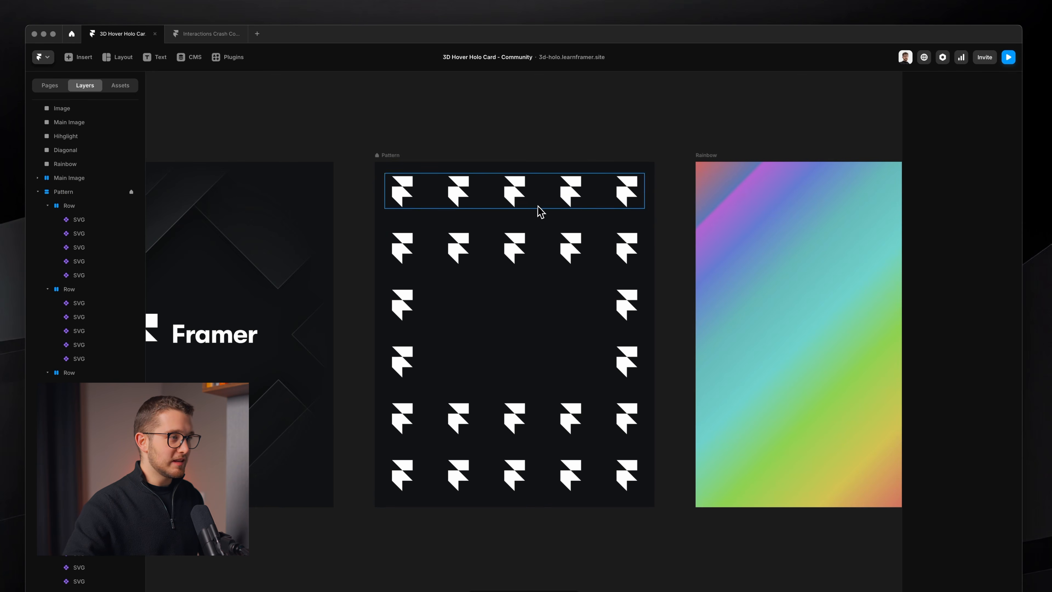
super+click(532, 195)
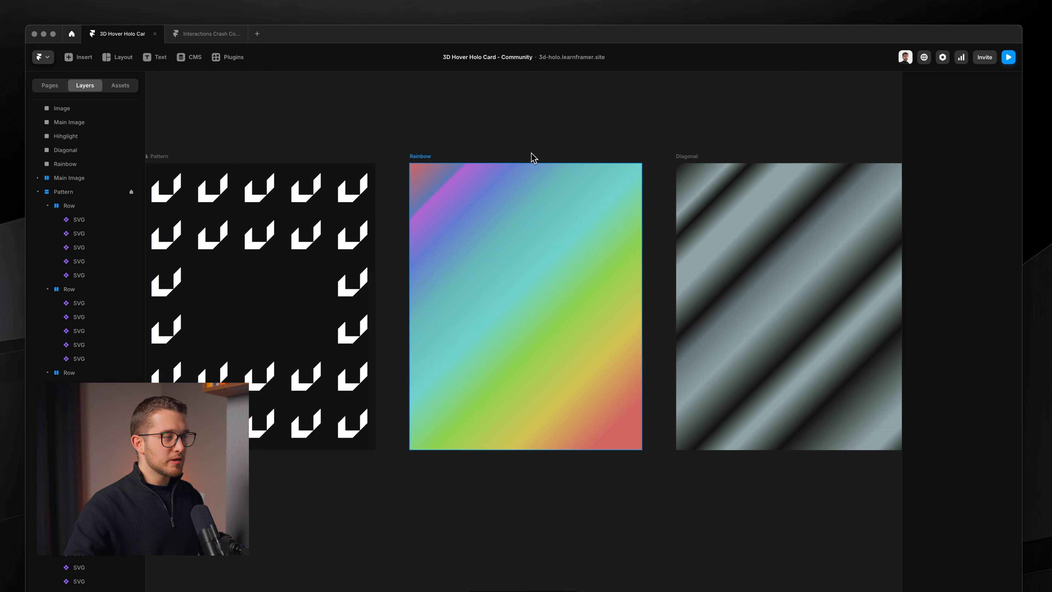
Step: Examine the Rainbow frame's style settings and the colour stops of the Diagonal frame's linear gradient fill
click(532, 155)
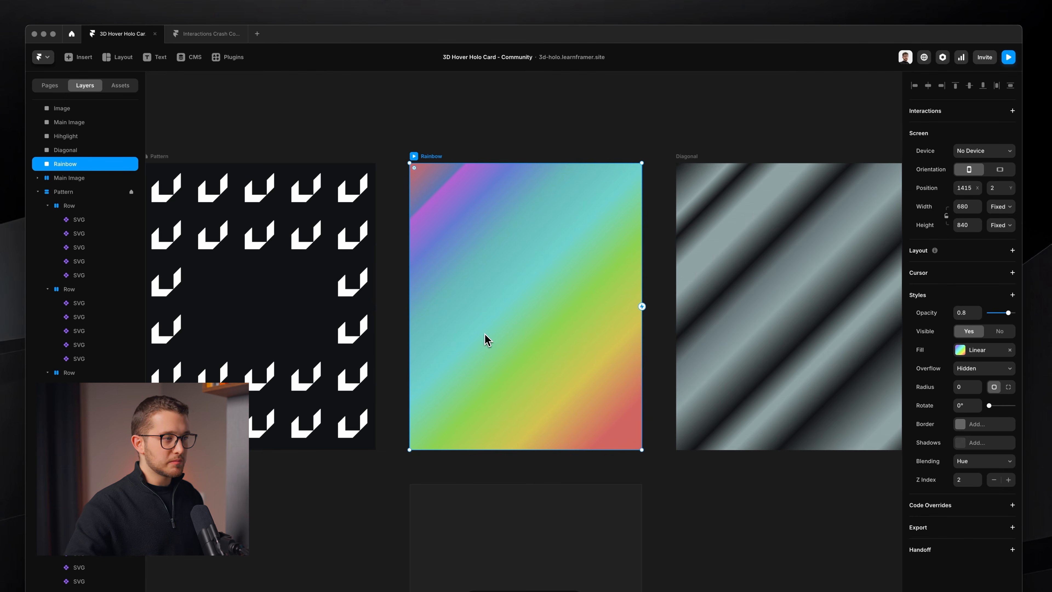
scroll(517, 336, right, 10)
click(470, 174)
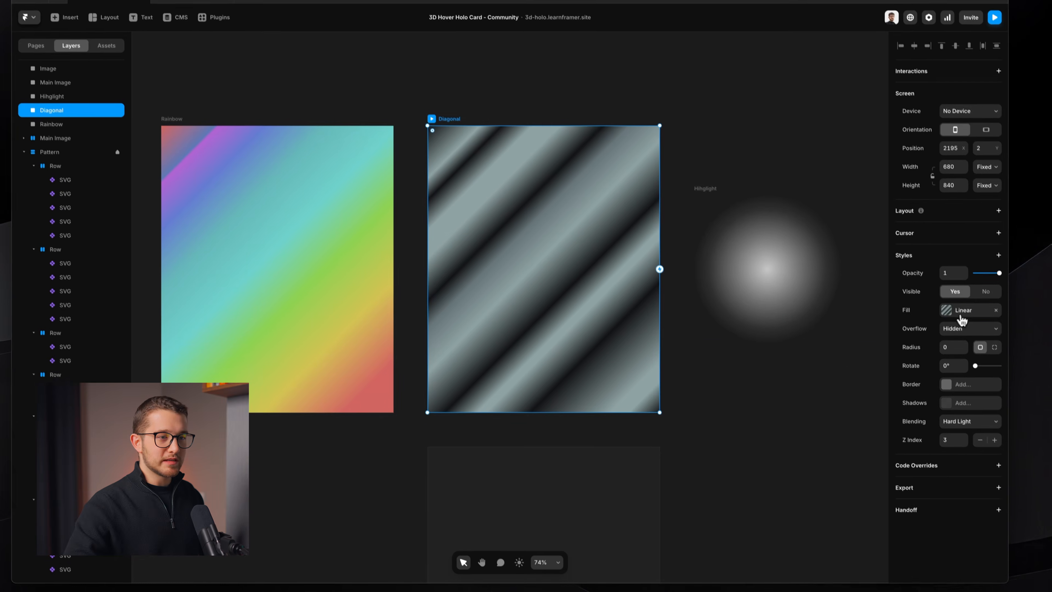
click(976, 349)
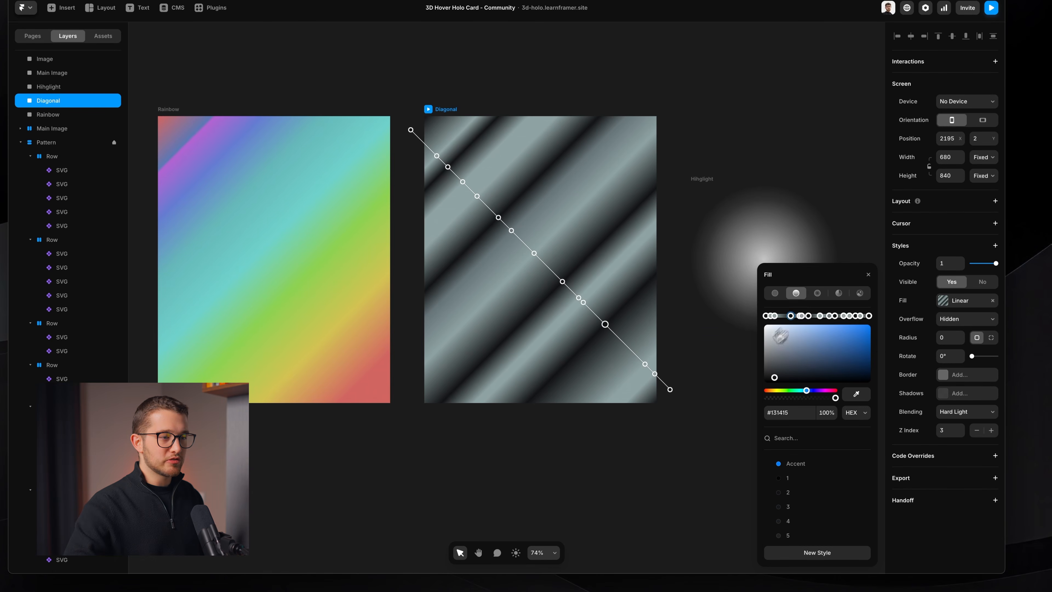
scroll(629, 380, down, 3)
scroll(629, 381, left, 2)
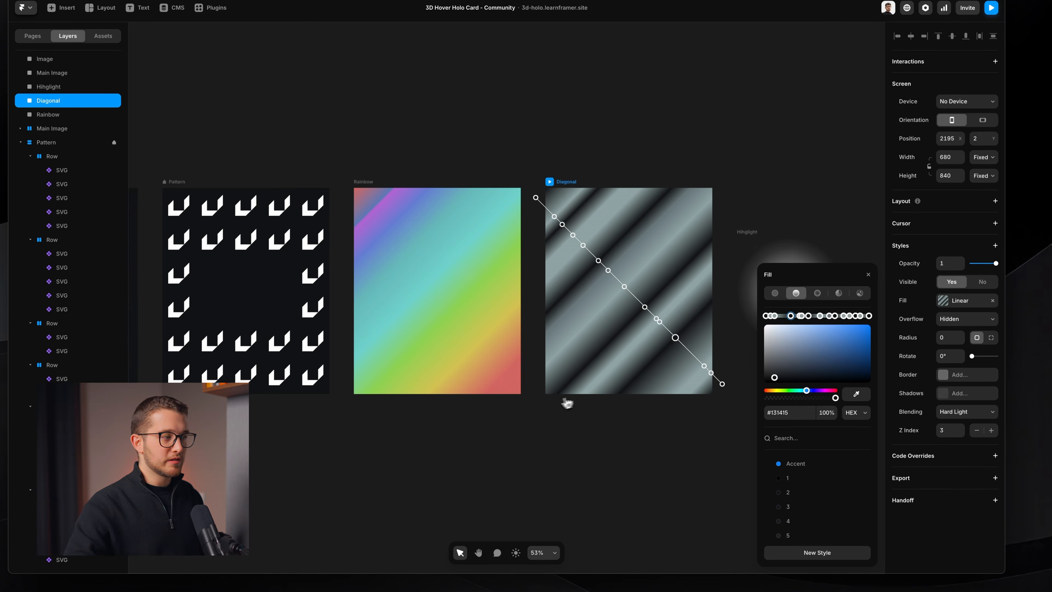
scroll(577, 400, left, 8)
scroll(559, 273, up, 5)
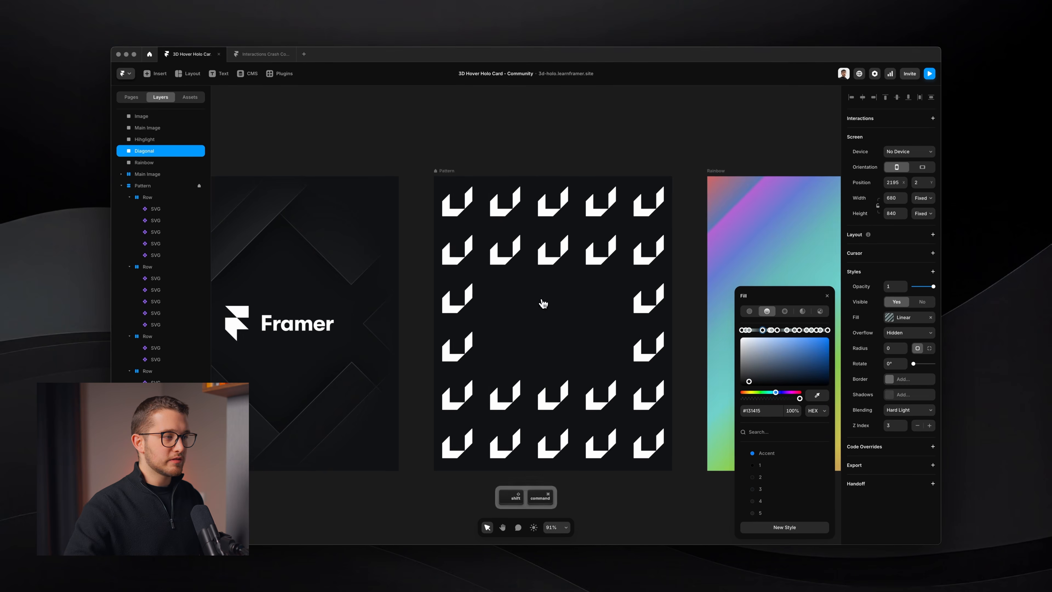
Step: View the Main Image and Pattern frames and try a screen capture of an area across them
scroll(543, 304, left, 6)
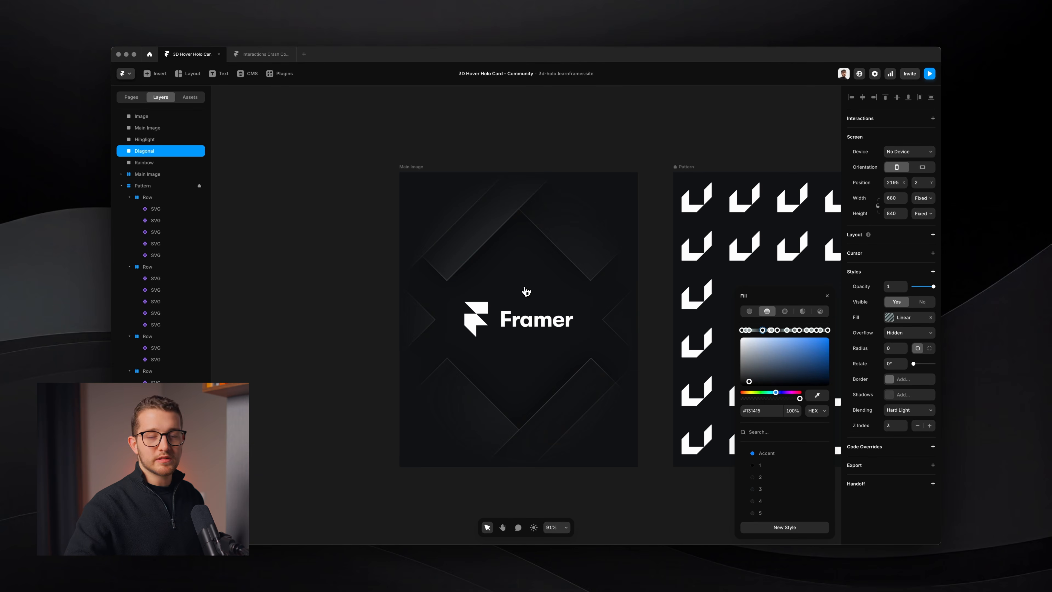
scroll(526, 291, right, 1)
scroll(511, 274, right, 5)
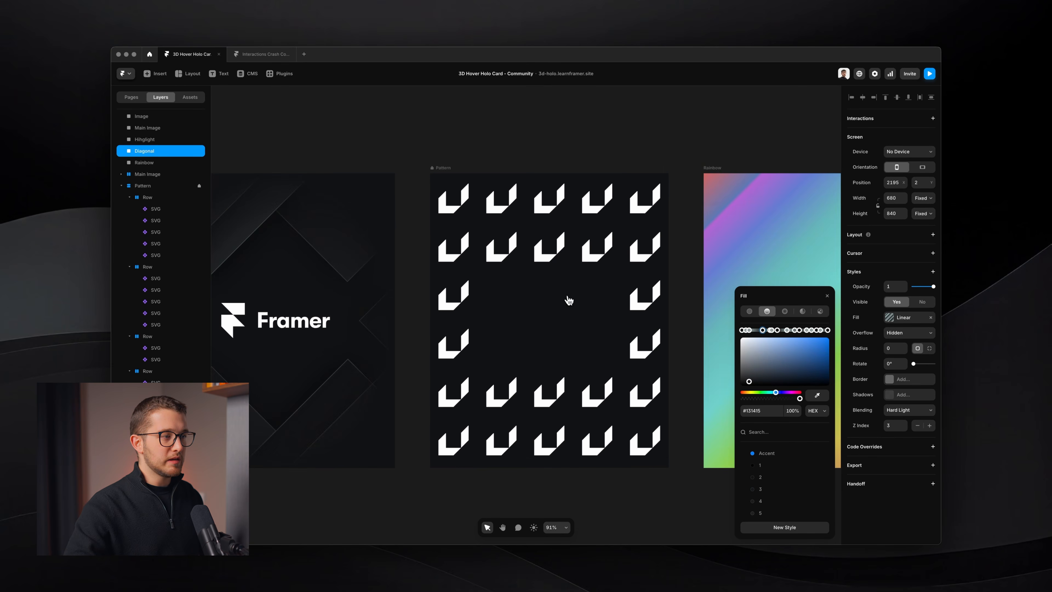
key(super+shift+4)
drag(525, 292, 284, 315)
key(space)
key(Escape)
Step: Examine the Diagonal frame's gradient, then the Highlight frame's radial fill and style settings
scroll(541, 281, right, 6)
scroll(542, 282, right, 8)
scroll(399, 310, up, 5)
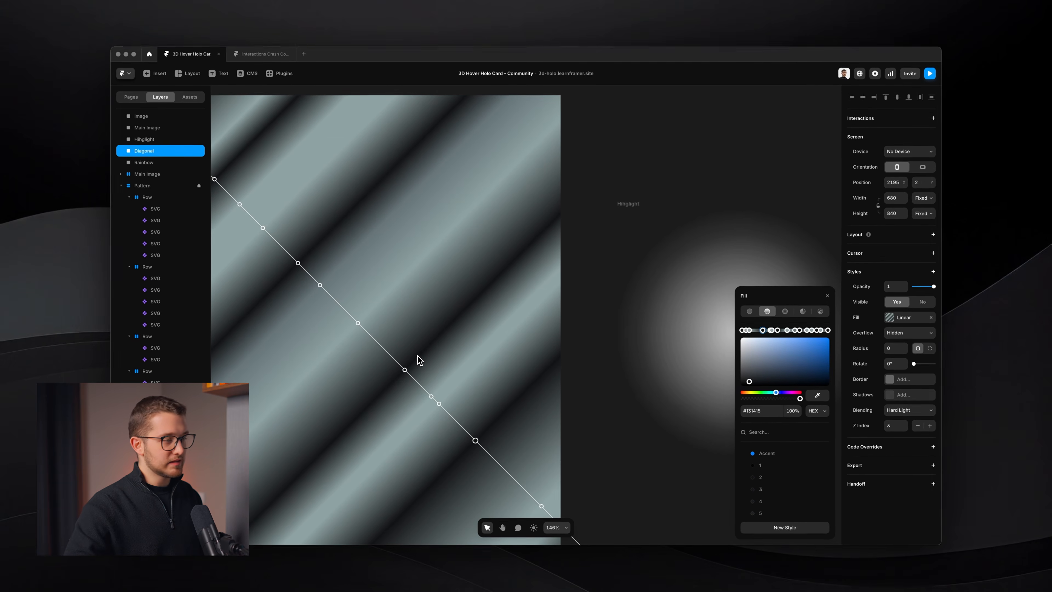
scroll(418, 355, down, 5)
key(Escape)
click(594, 297)
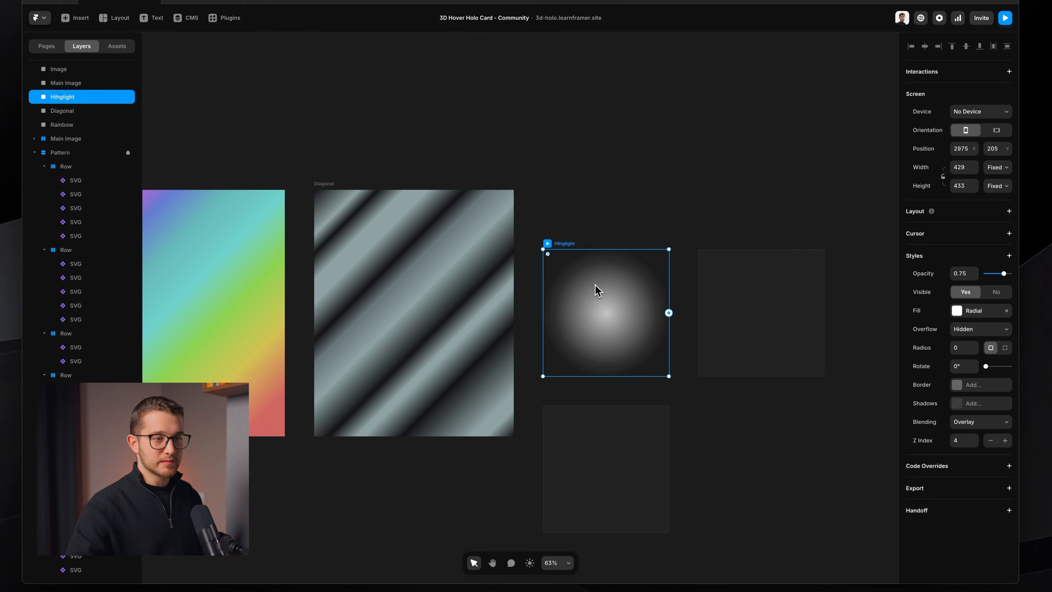
click(957, 311)
key(Escape)
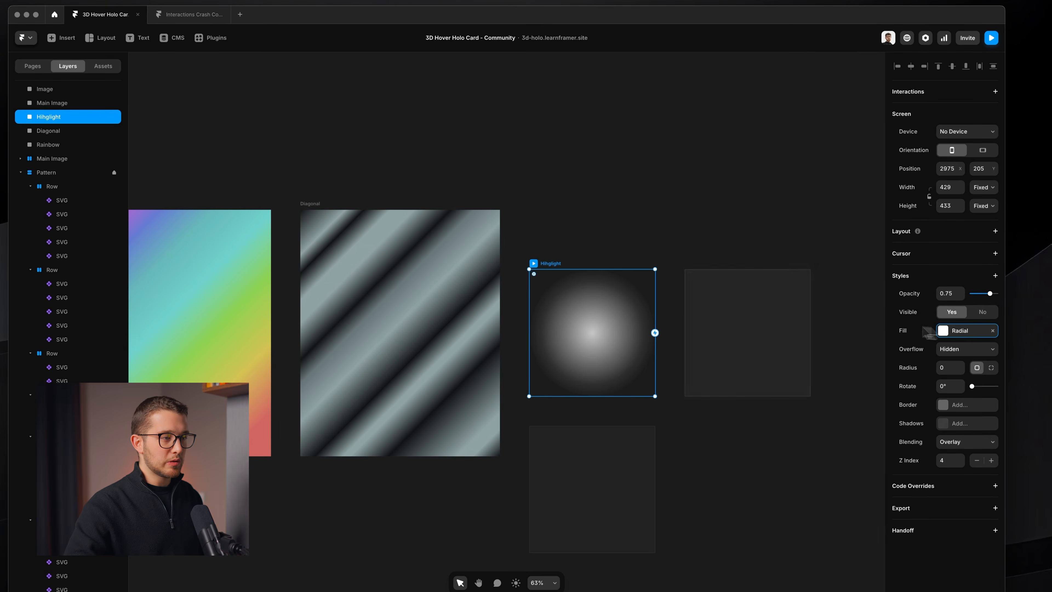
Step: Export the Pattern frame as a 1x PNG file named Pattern.png and clear the selection
click(628, 233)
scroll(628, 232, down, 4)
scroll(628, 232, left, 5)
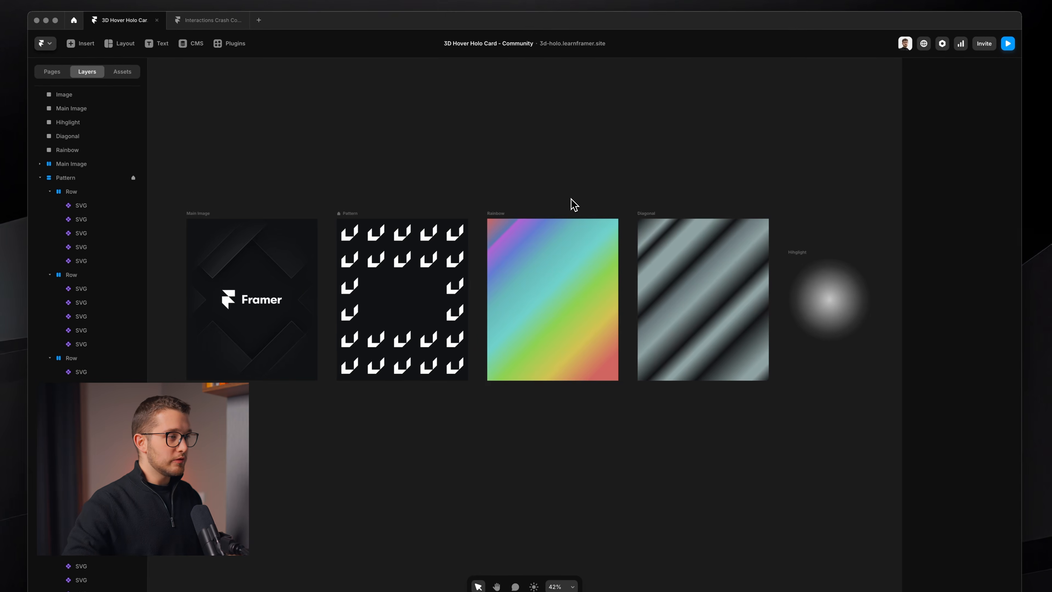
scroll(564, 208, up, 5)
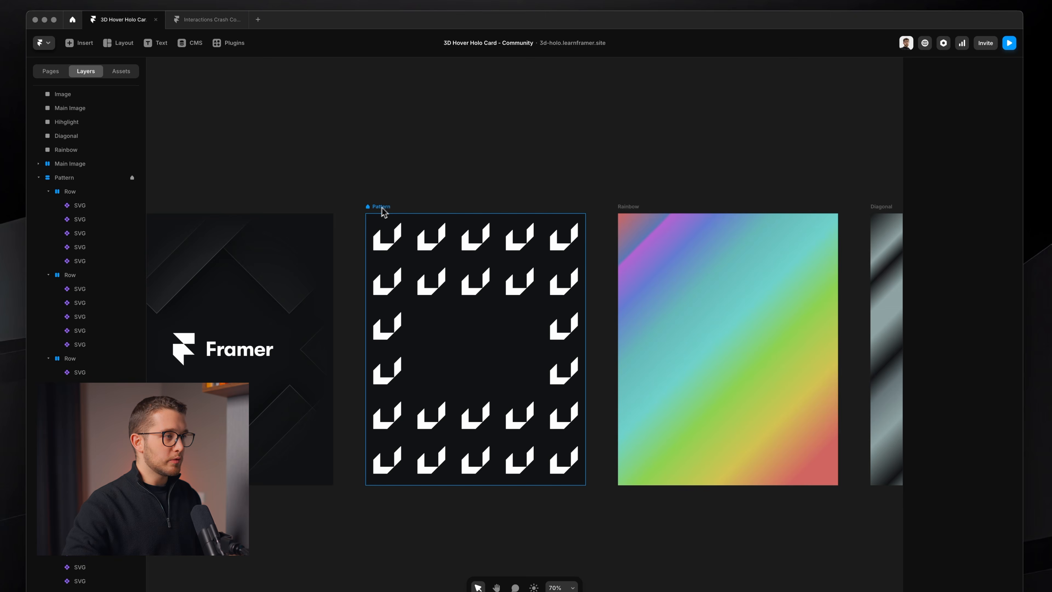
click(380, 211)
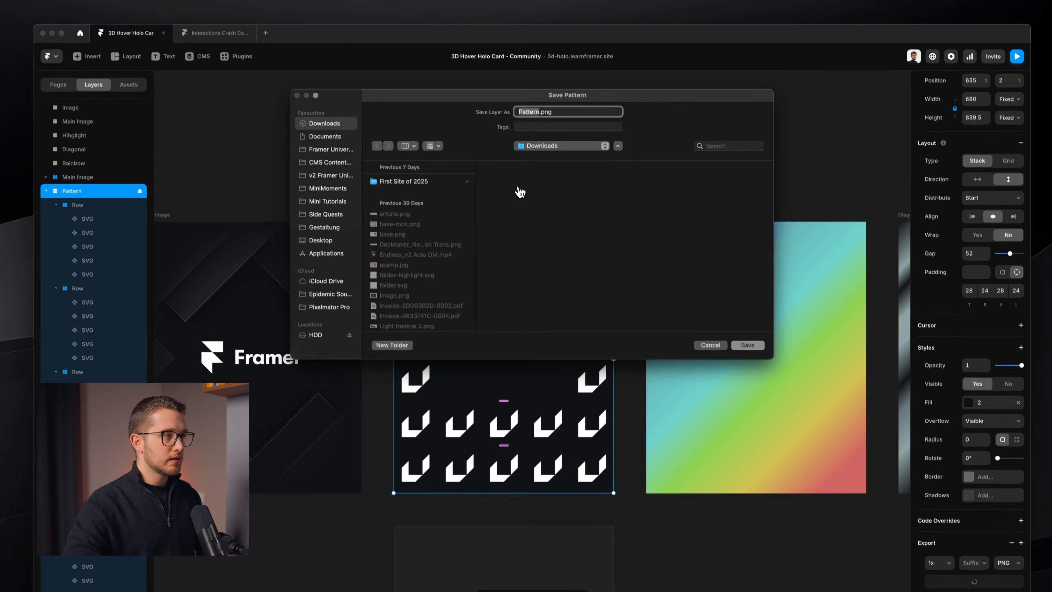
click(351, 251)
key(Return)
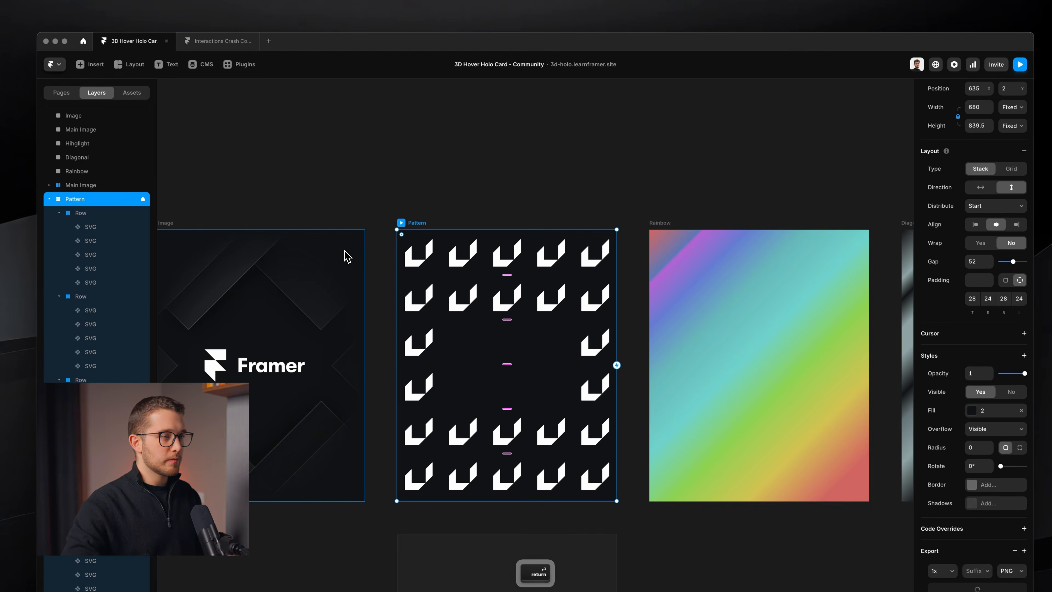
click(532, 194)
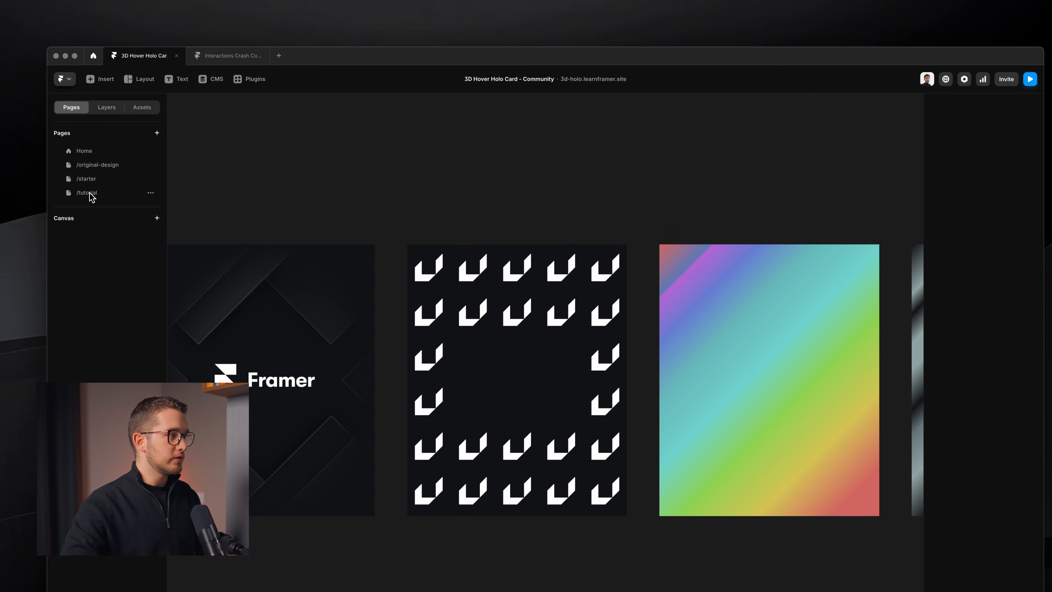
Step: Open the /tutorial page and draw a frame about 377 by 469 px in the middle of the Desktop breakpoint
click(88, 192)
click(107, 180)
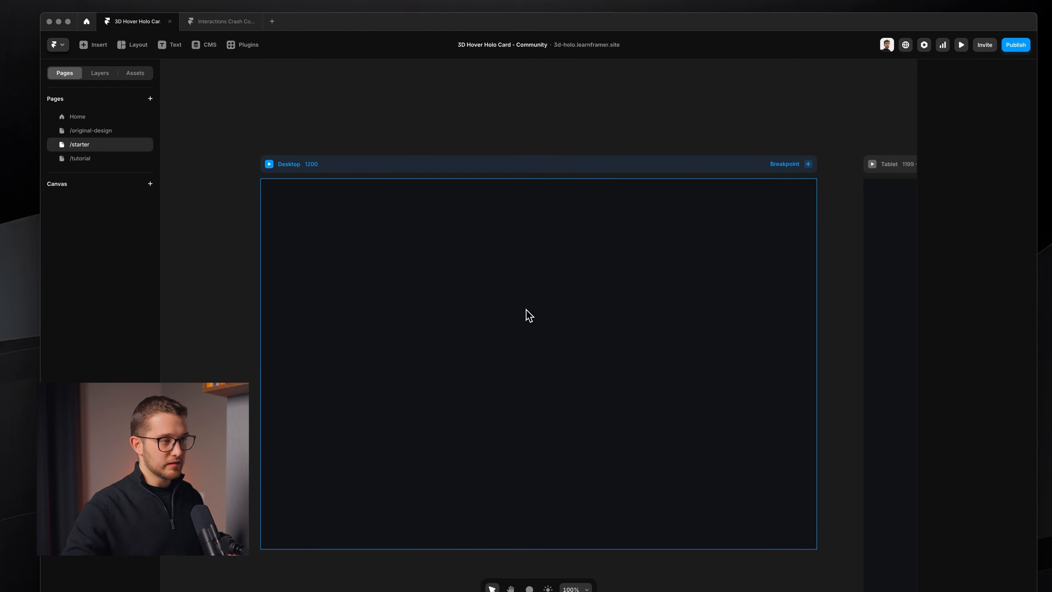
click(100, 158)
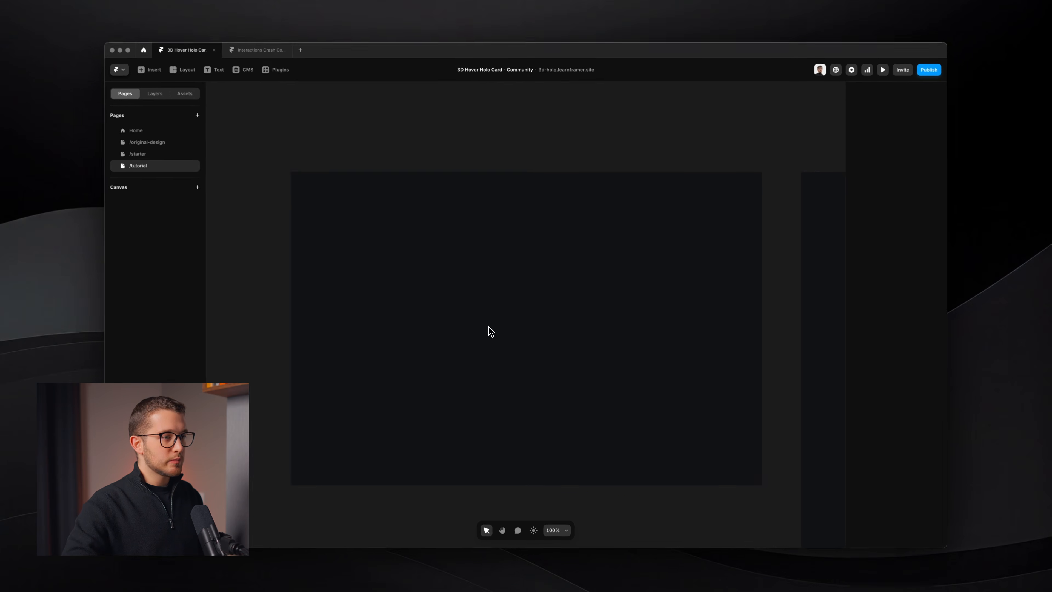
key(f)
mouse_move(449, 252)
mouse_down()
mouse_move(508, 298)
mouse_move(600, 432)
mouse_up()
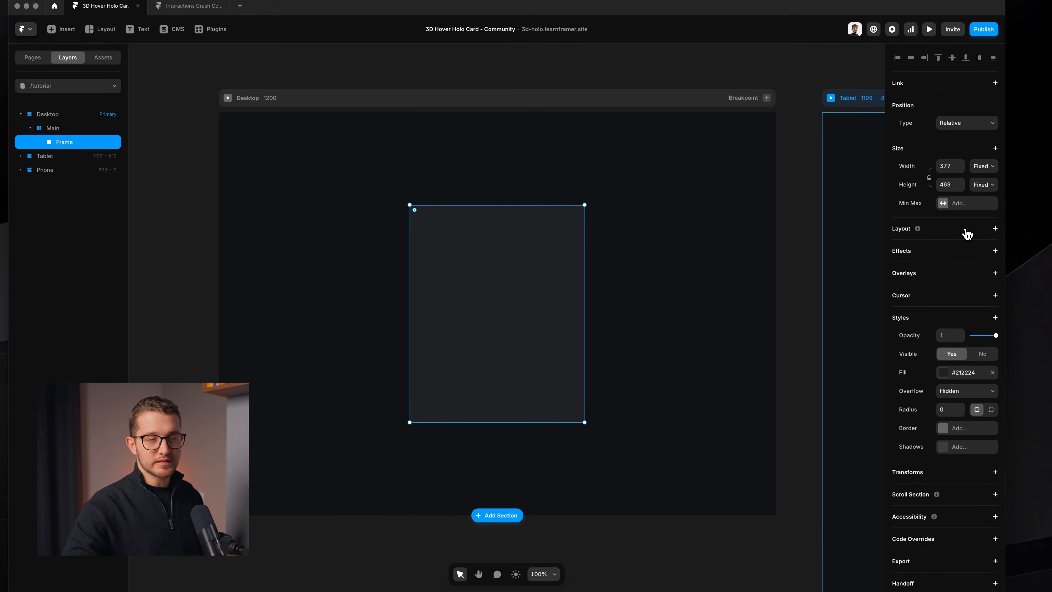
Step: Add a stack layout to the new frame and remove its fill
click(994, 228)
scroll(970, 235, down, 5)
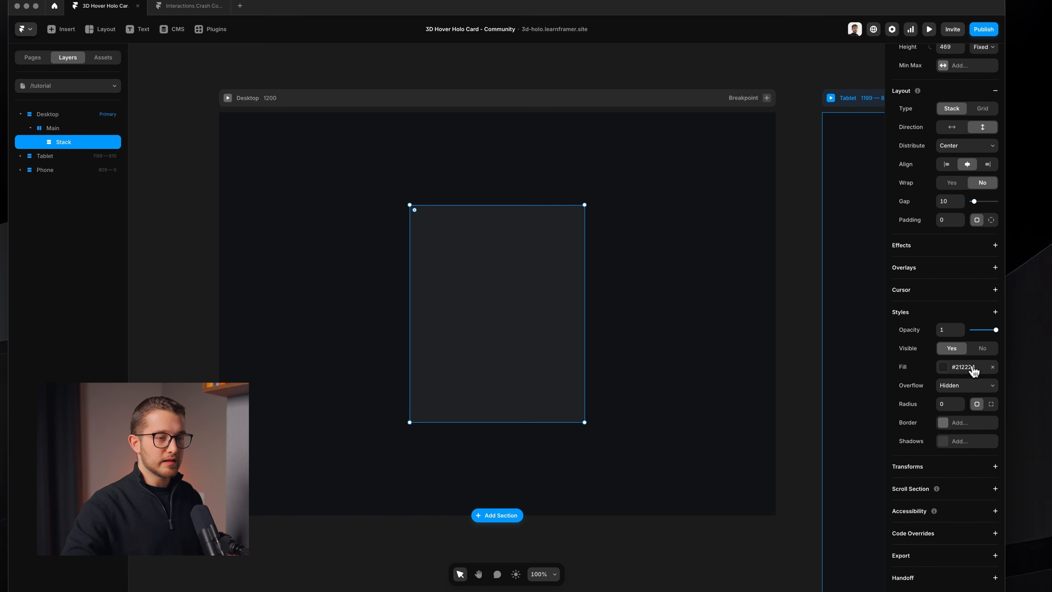
click(993, 367)
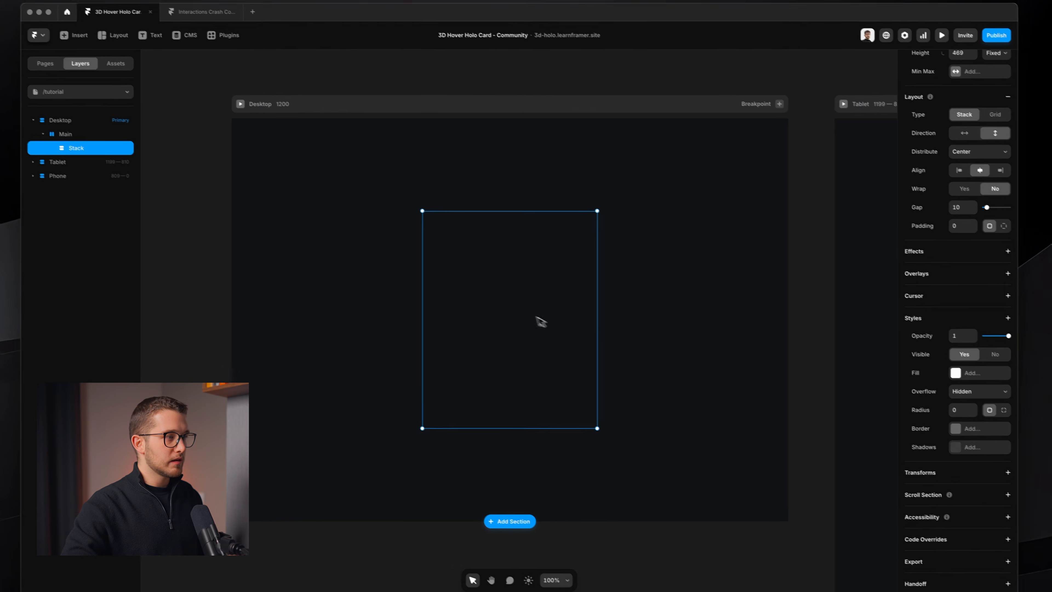
Step: Rename the stack inside Main as Card
double_click(92, 146)
key(shift)
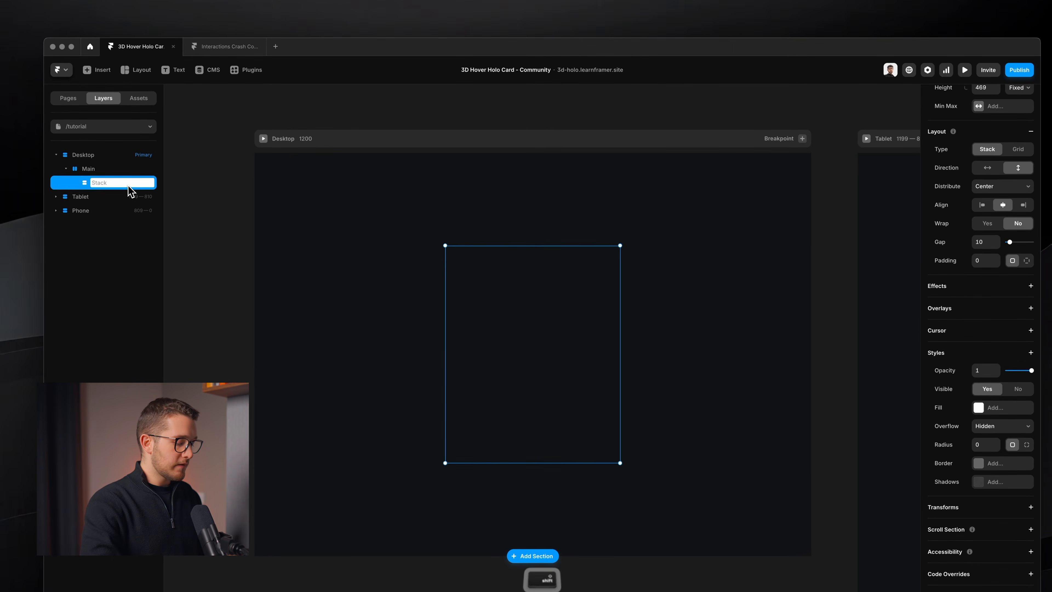
text(Card)
key(Return)
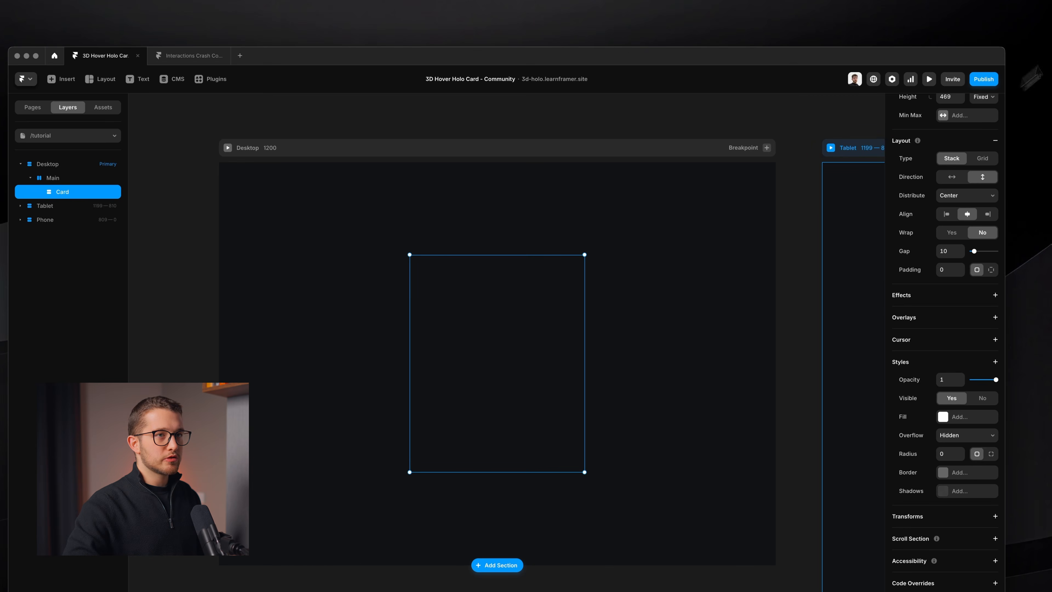
Step: Import Main Image.png onto the page and nest it inside the Card stack
drag(924, 238, 498, 364)
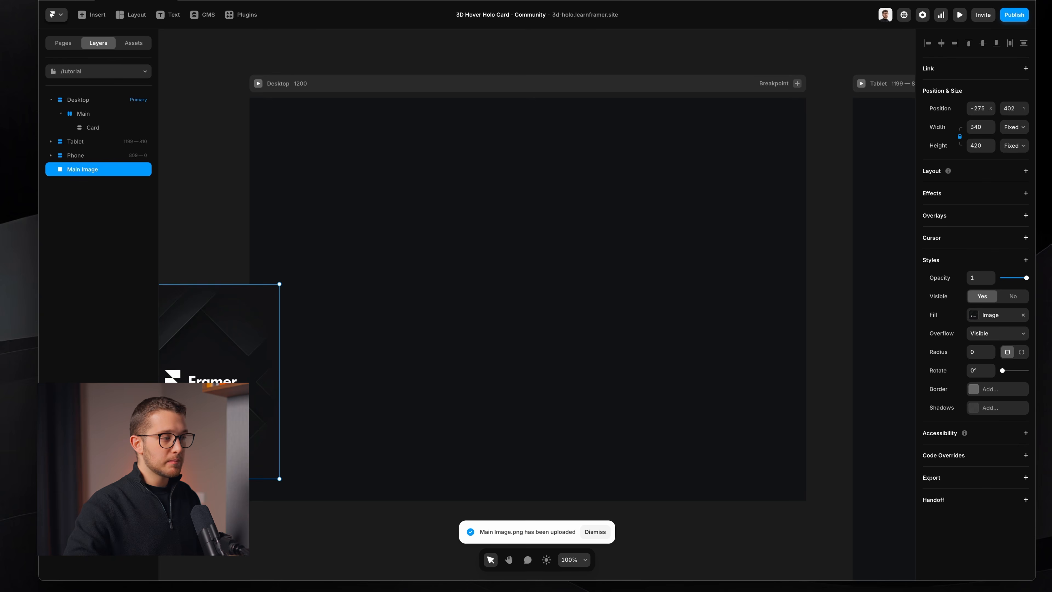
drag(450, 322, 538, 276)
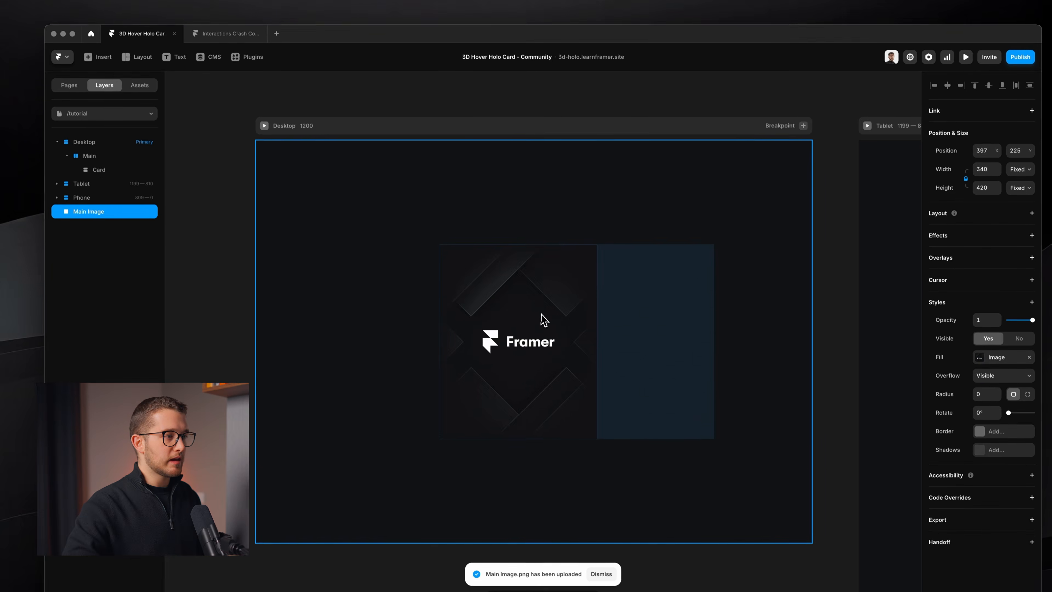
drag(544, 319, 544, 319)
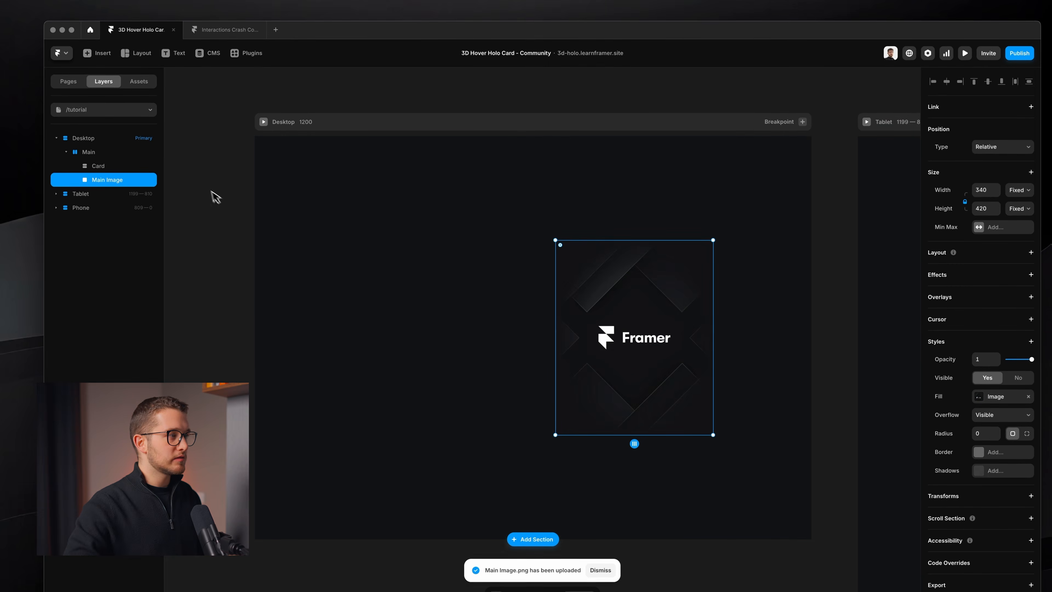
mouse_move(111, 173)
mouse_down()
mouse_move(100, 170)
mouse_move(124, 172)
mouse_up()
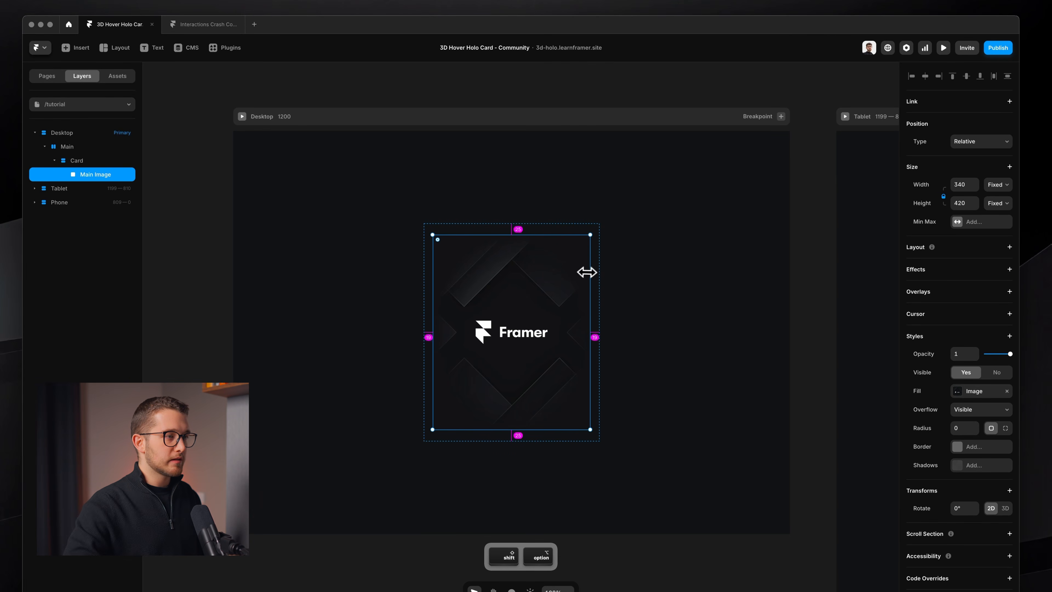
Step: Scale the Main Image down proportionally inside the Card and set its width to 280
drag(589, 272, 575, 272)
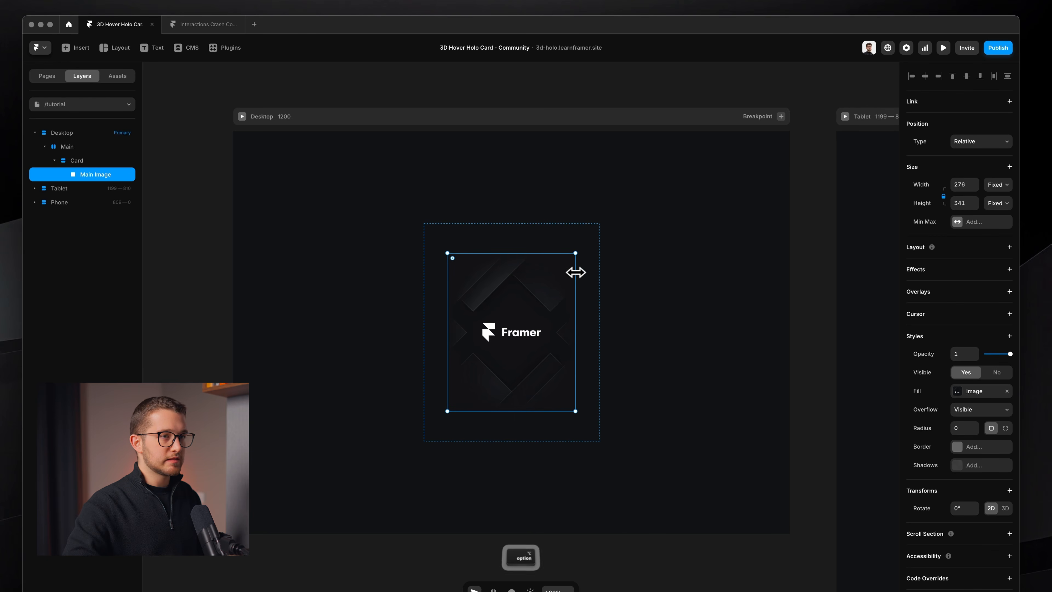
click(963, 184)
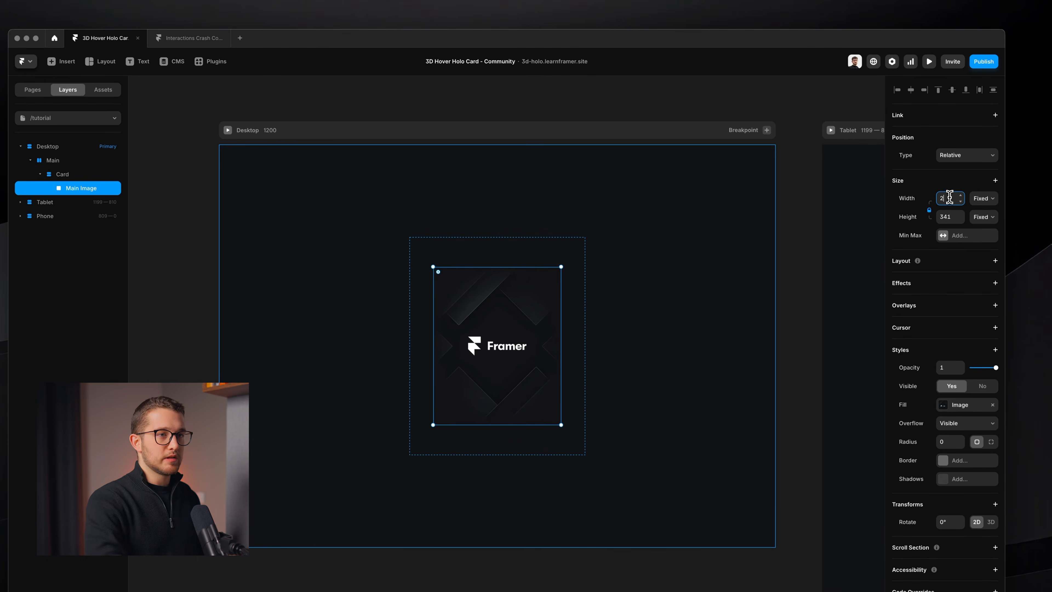
text(280)
key(Return)
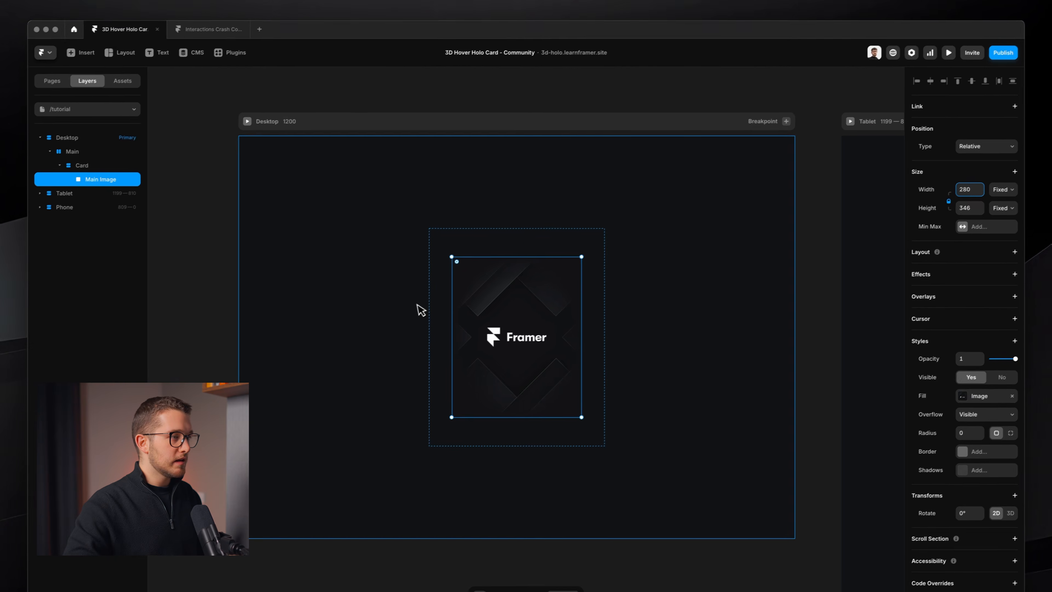
Step: Set both the width and the height of the Card stack to Fit Content
click(70, 174)
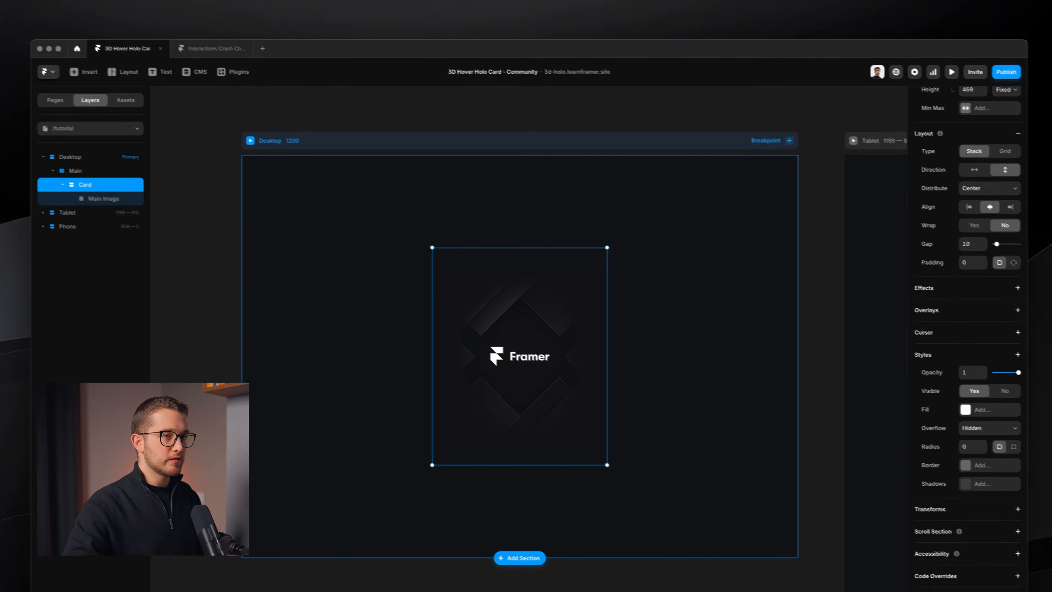
scroll(997, 217, up, 5)
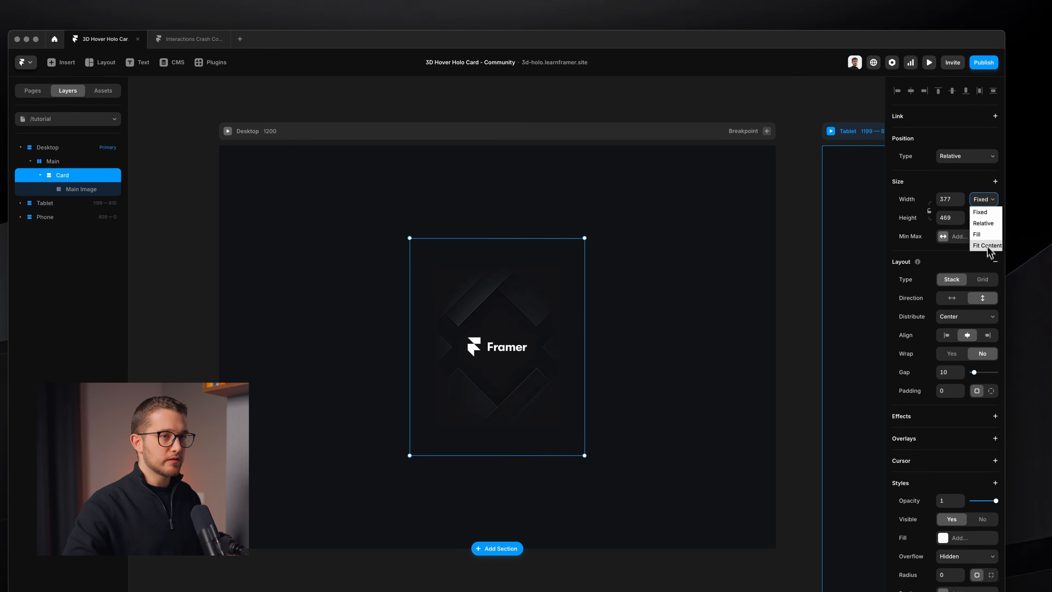
click(988, 246)
click(988, 264)
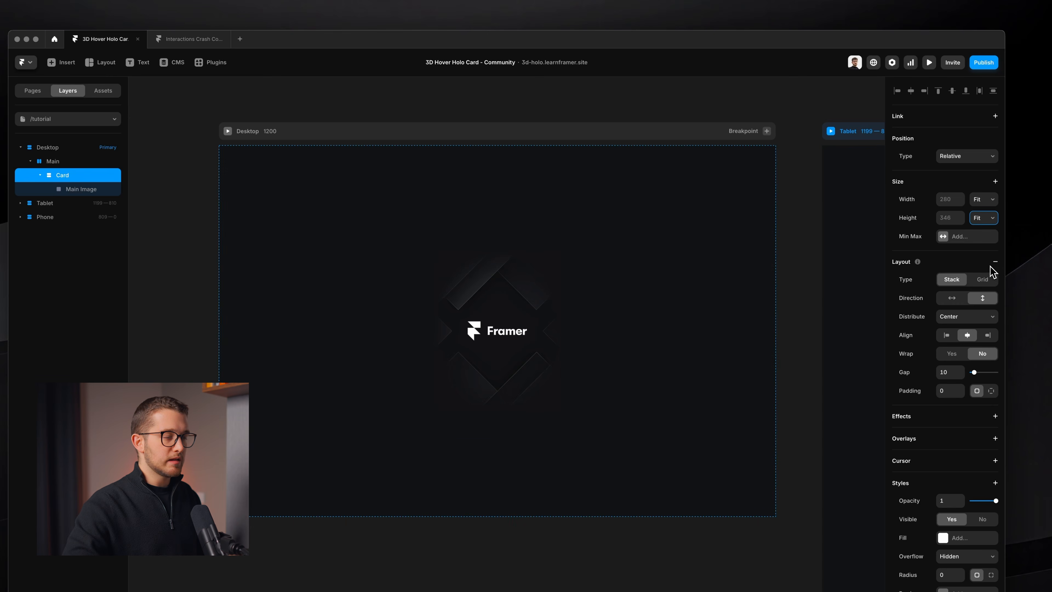
scroll(538, 332, up, 3)
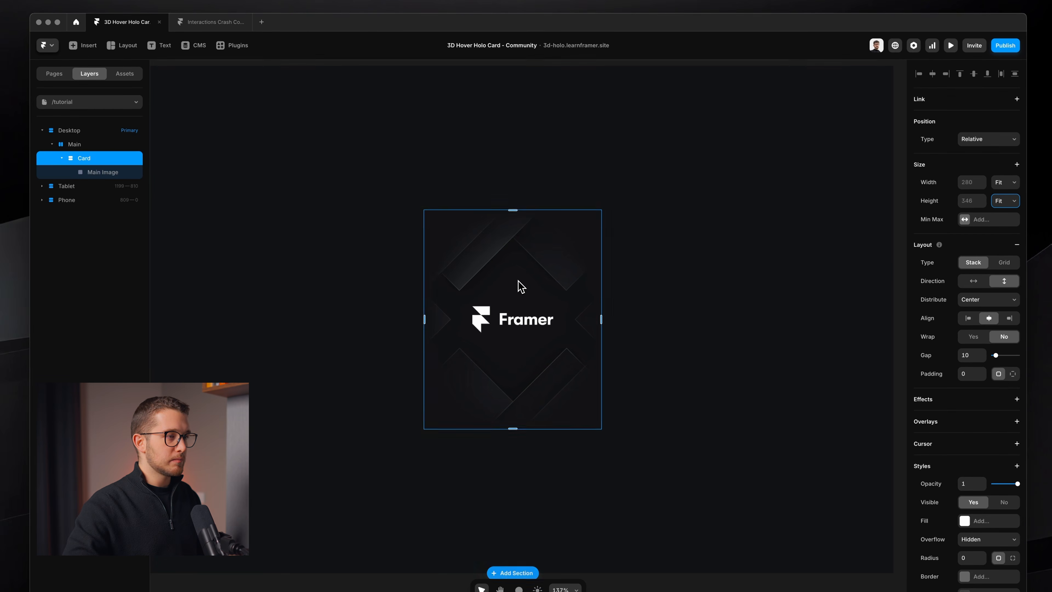
key(Return)
key(Escape)
scroll(510, 277, up, 1)
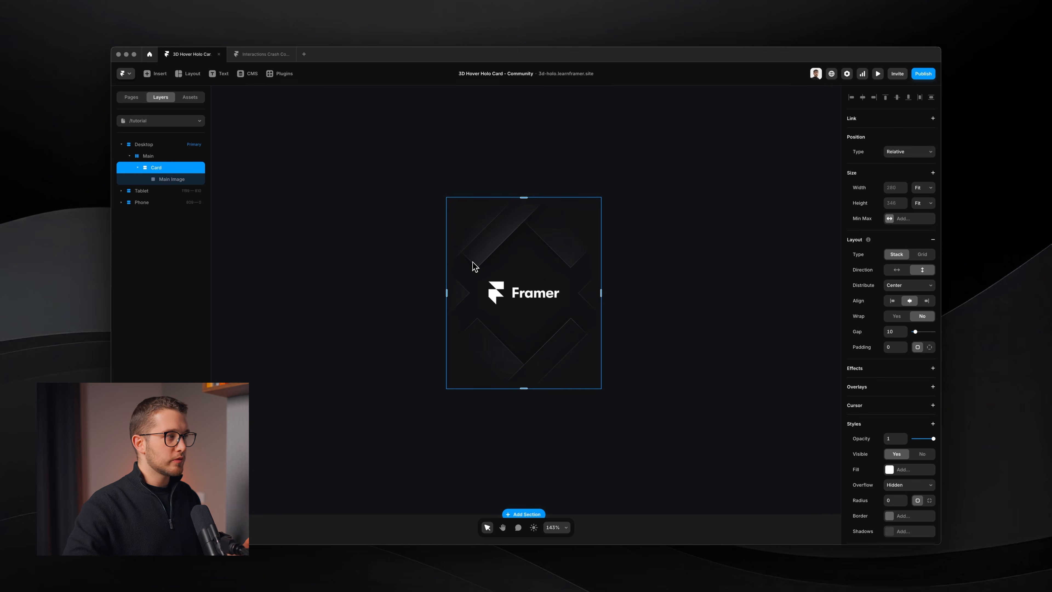
Step: Give the Card a solid border in colour style 6 and round its corners with a radius
scroll(903, 453, down, 3)
click(890, 402)
click(812, 424)
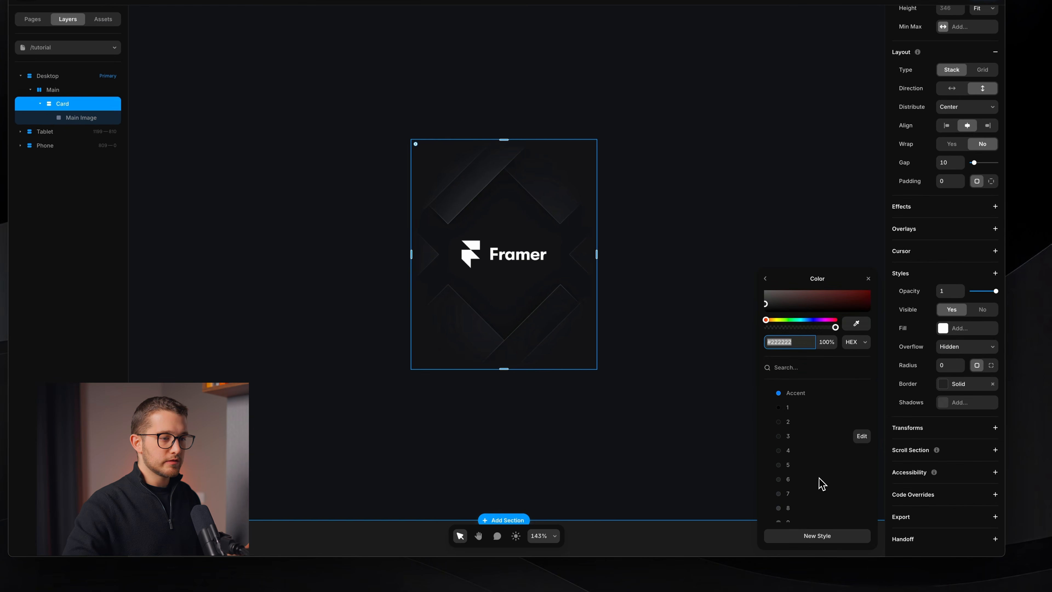
scroll(808, 452, down, 1)
click(798, 439)
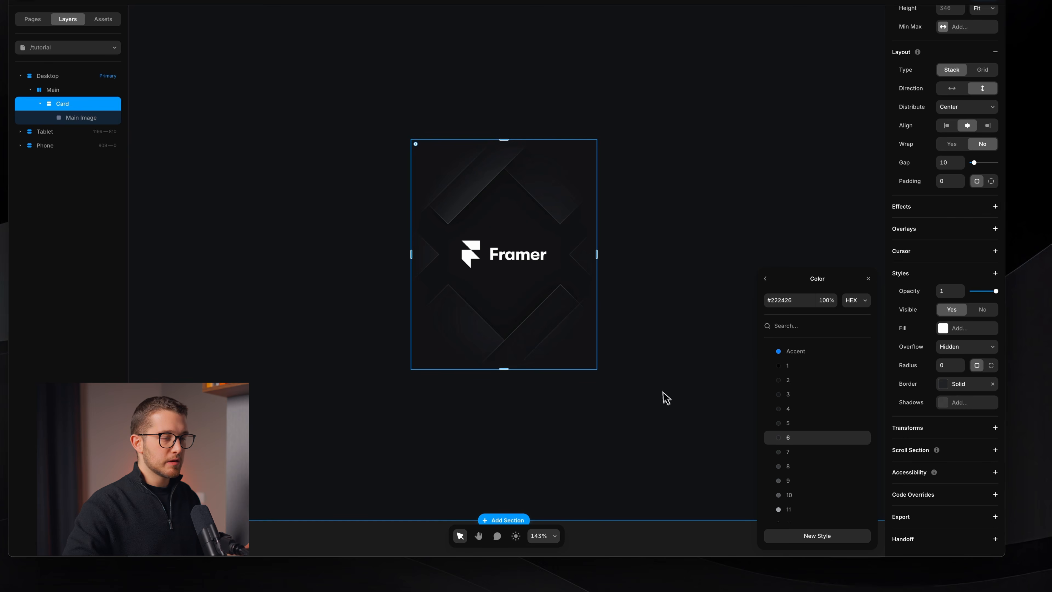
click(947, 365)
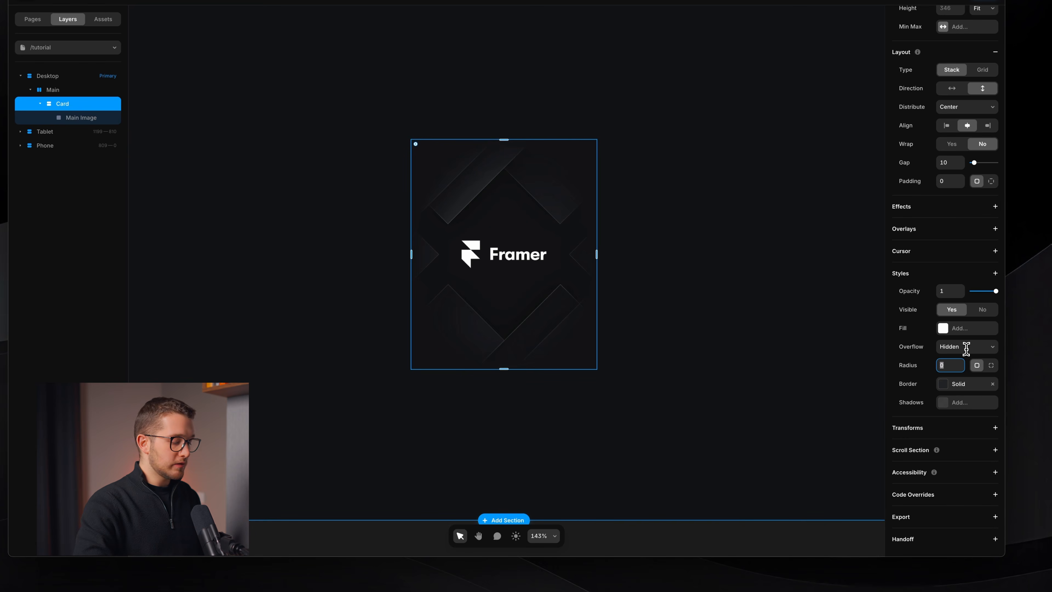
key(Return)
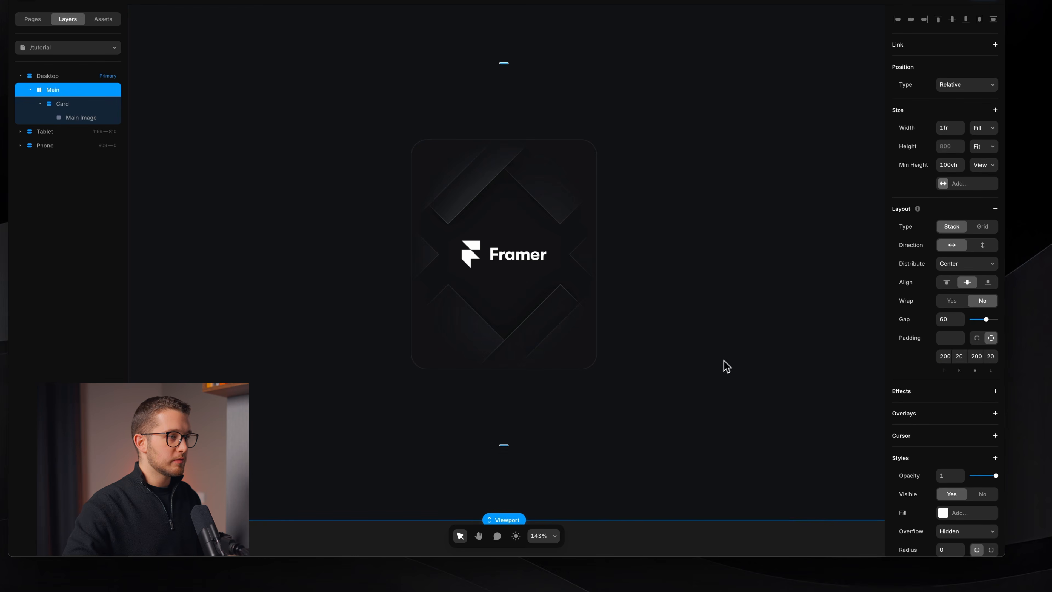
Step: Find the Pattern layer on the Assets canvas and import its exported Pattern.png onto the /tutorial page beside the Desktop breakpoint
super+click(511, 217)
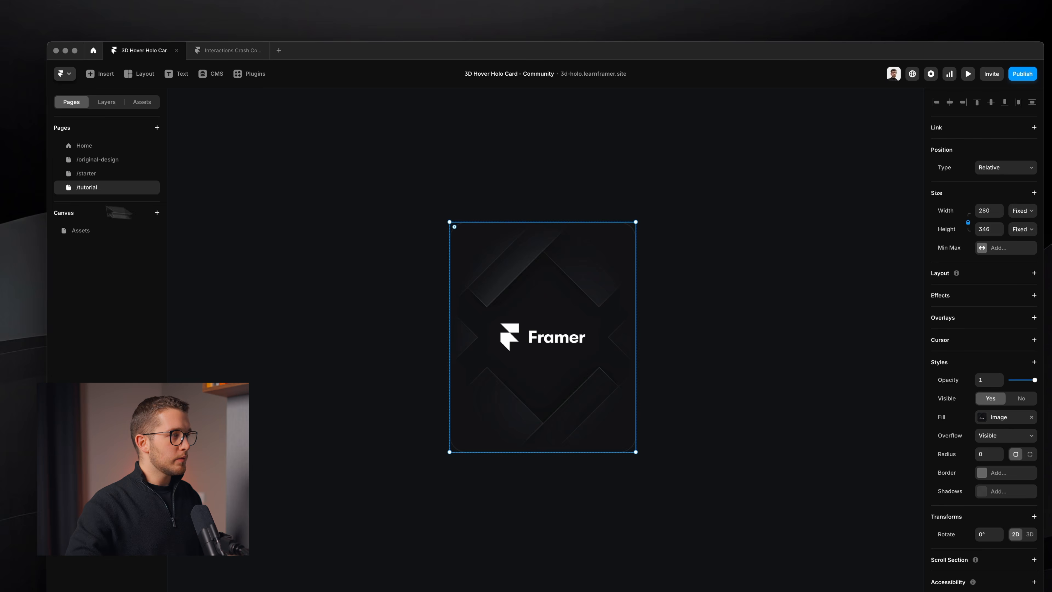
click(74, 233)
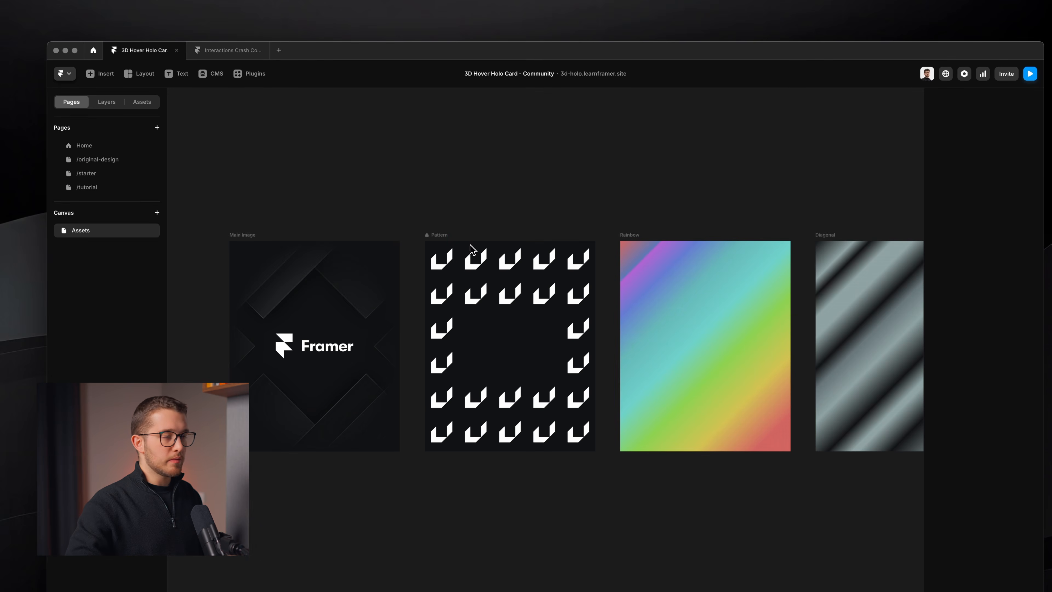
scroll(476, 251, right, 2)
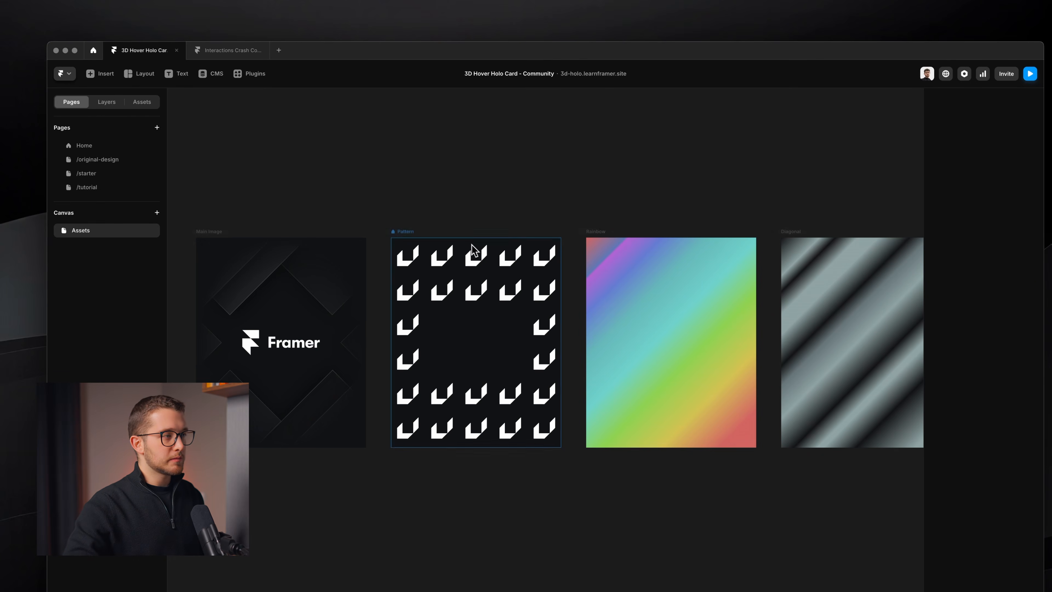
click(413, 231)
click(72, 103)
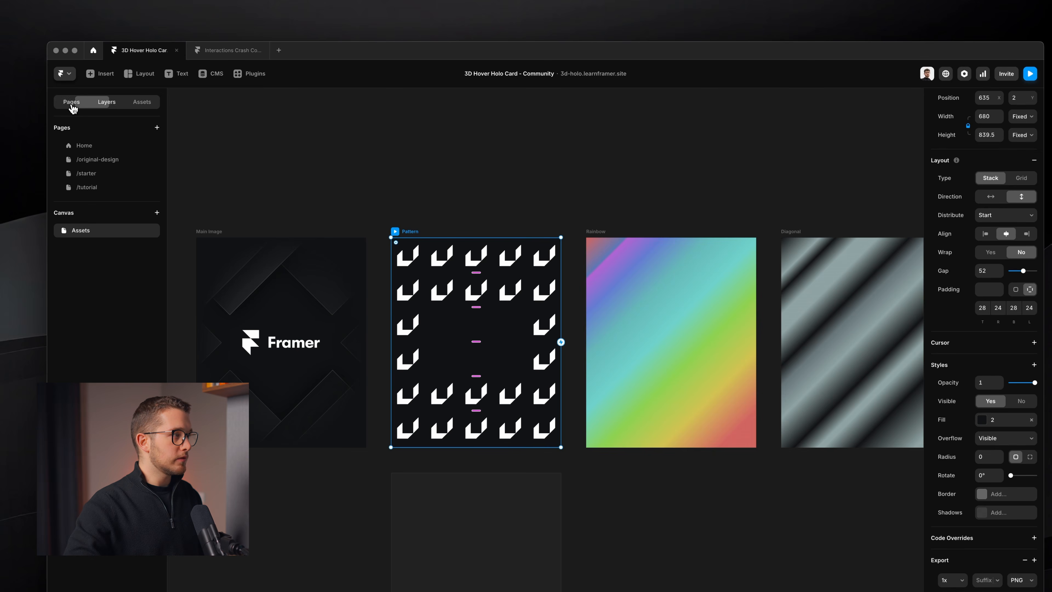
click(87, 187)
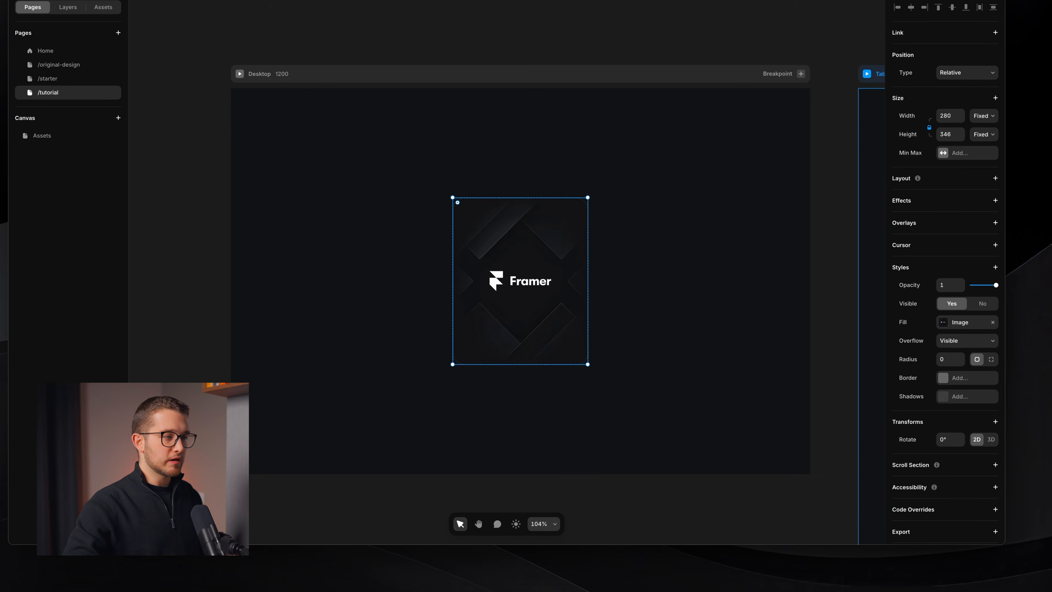
drag(683, 406, 188, 254)
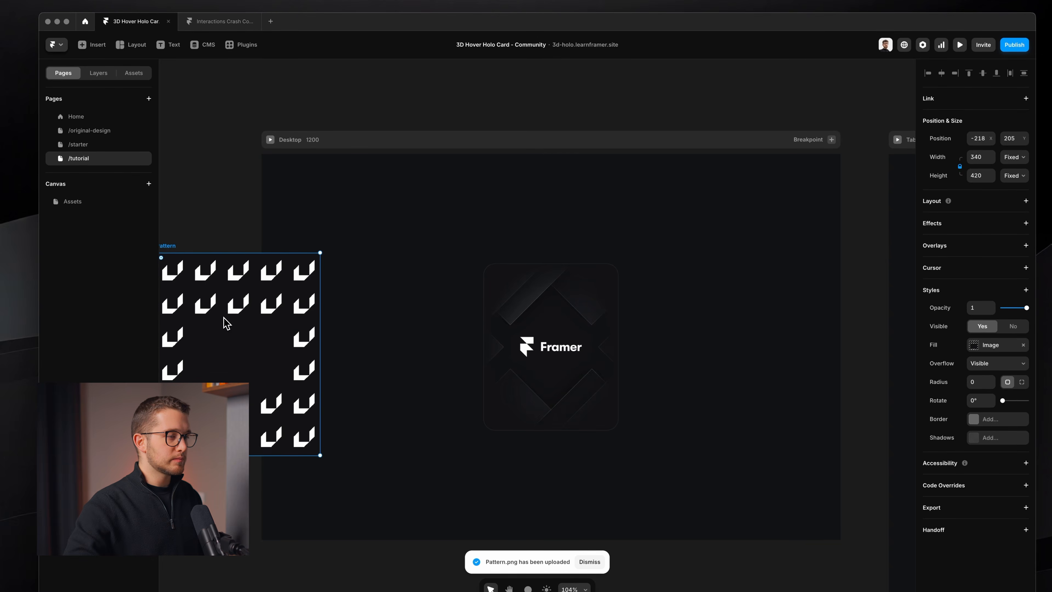
Step: Cut the imported Pattern image and paste it inside the Card stack
key(super+z)
super+click(539, 291)
scroll(541, 291, down, 2)
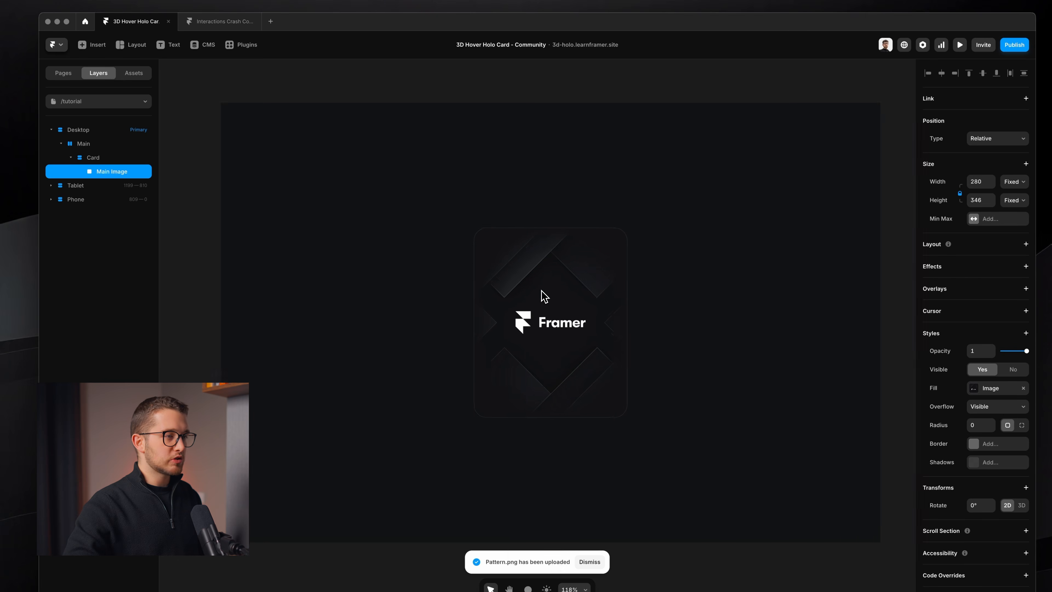
scroll(541, 290, up, 3)
click(109, 161)
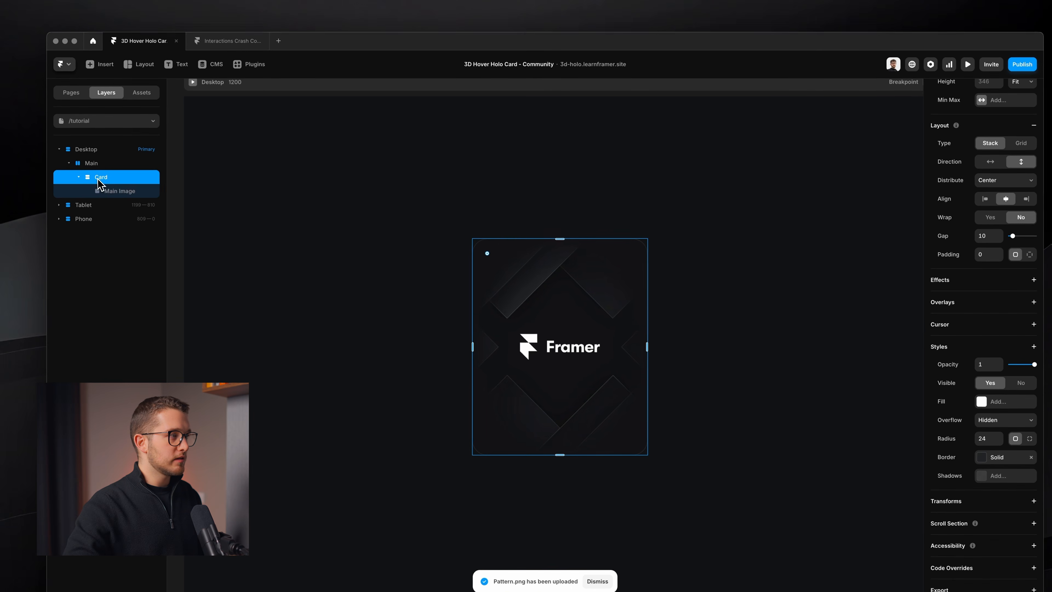
key(super+v)
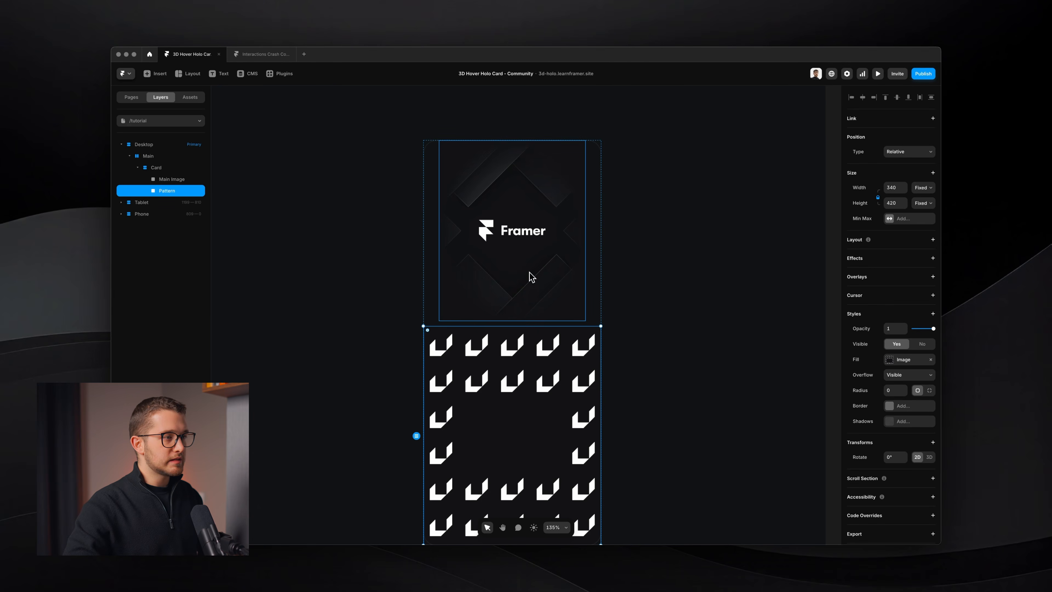
Step: Try swapping the stacking order of Main Image and Pattern within the Card, returning Main Image to first place
scroll(532, 279, down, 2)
click(539, 286)
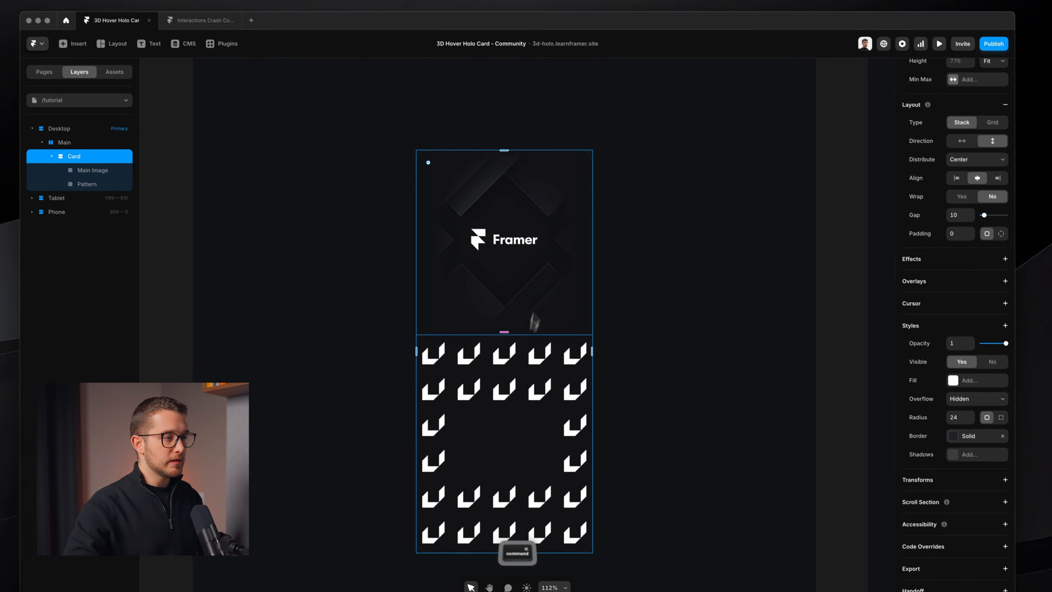
click(547, 303)
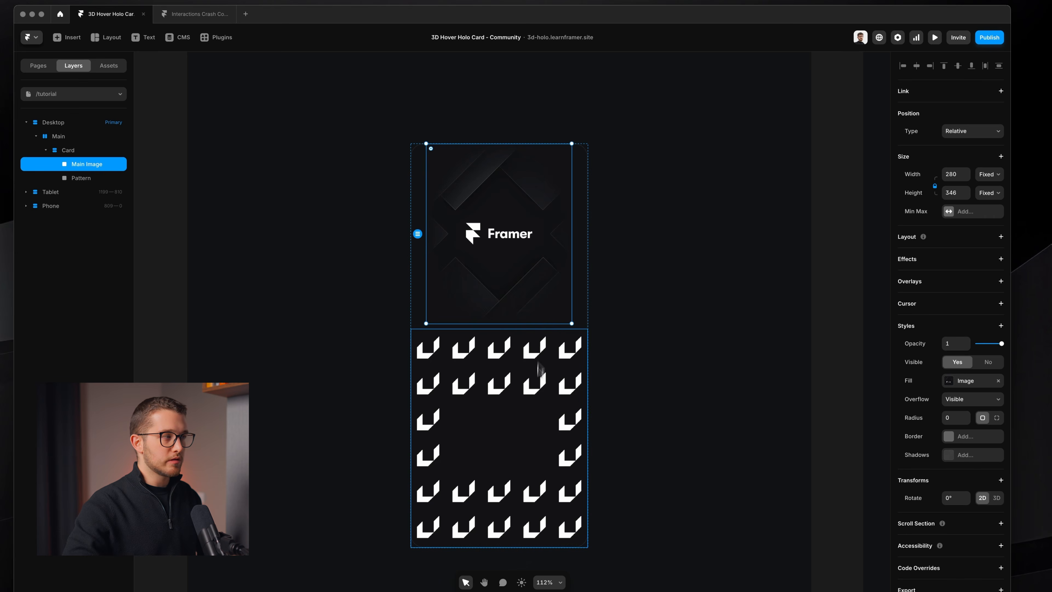
key(Down)
key(Up)
key(Down)
key(Up)
Step: Make Pattern absolutely positioned and centred in the Card, with both width and height set to Relative 100%
super+click(535, 402)
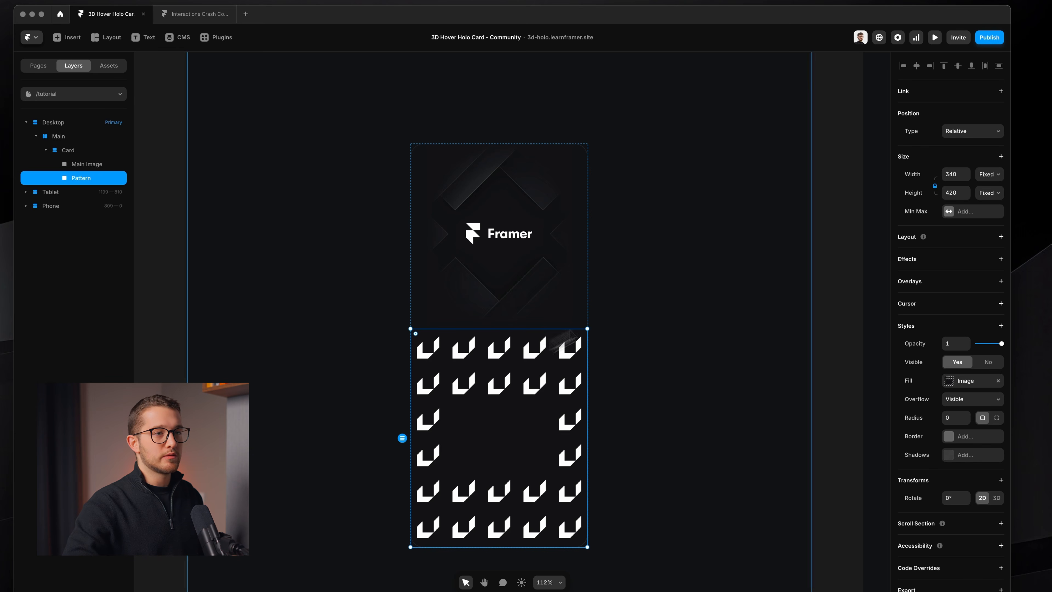
click(973, 131)
click(966, 145)
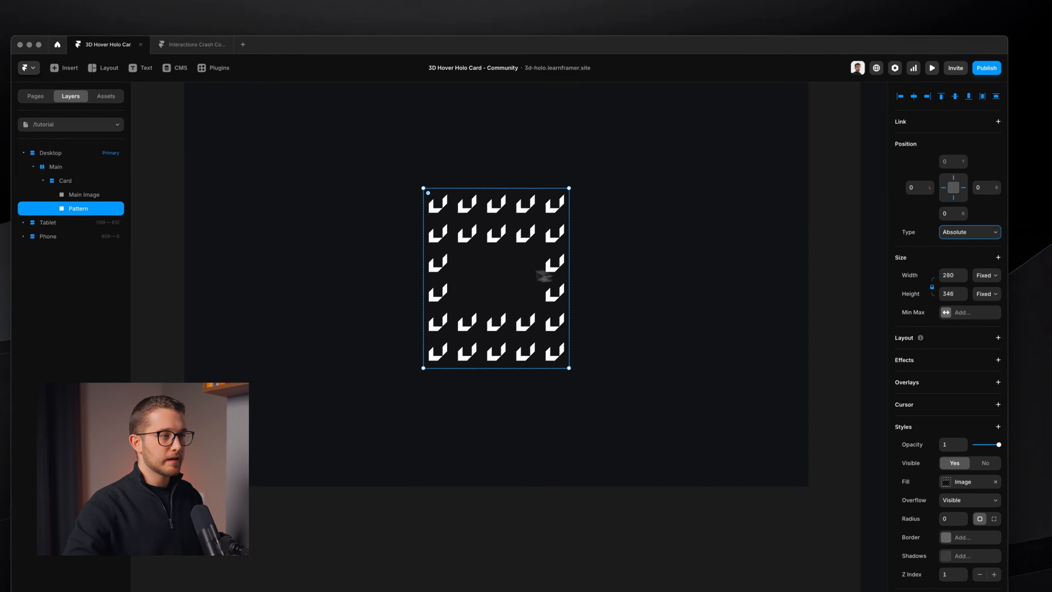
scroll(523, 266, up, 5)
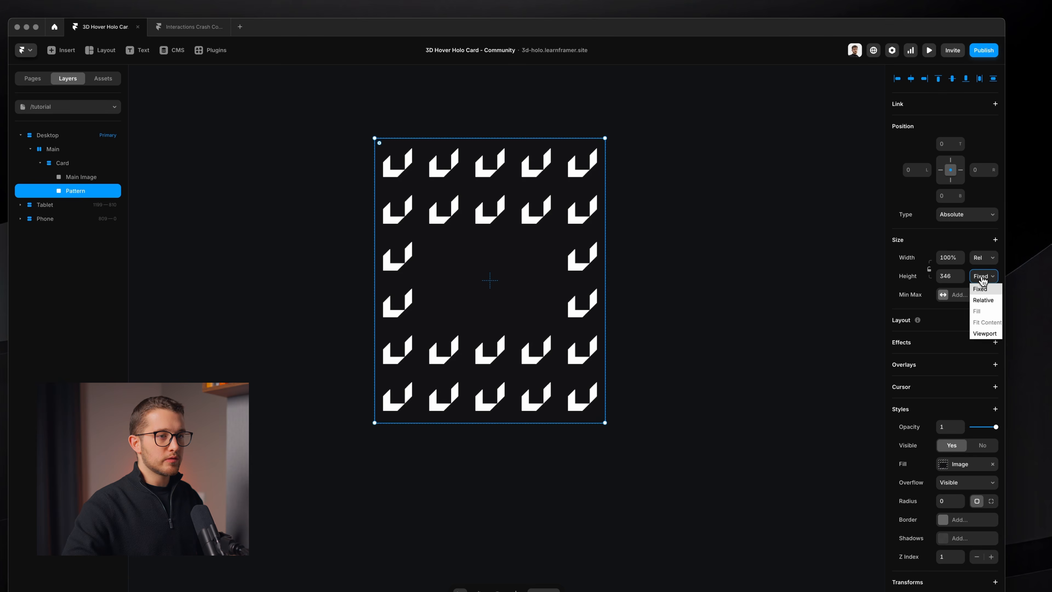
click(984, 299)
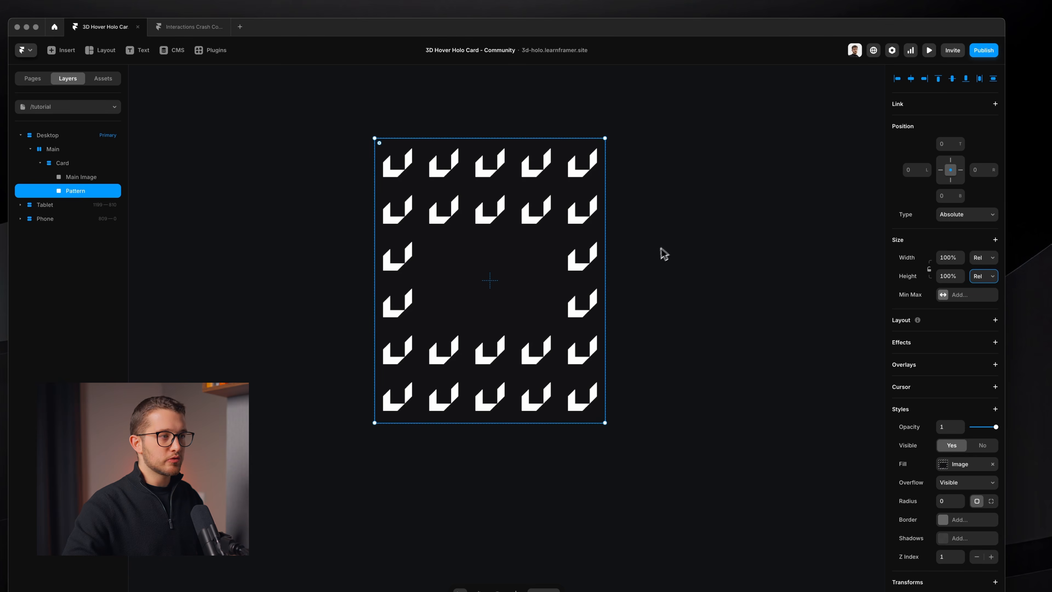
click(653, 267)
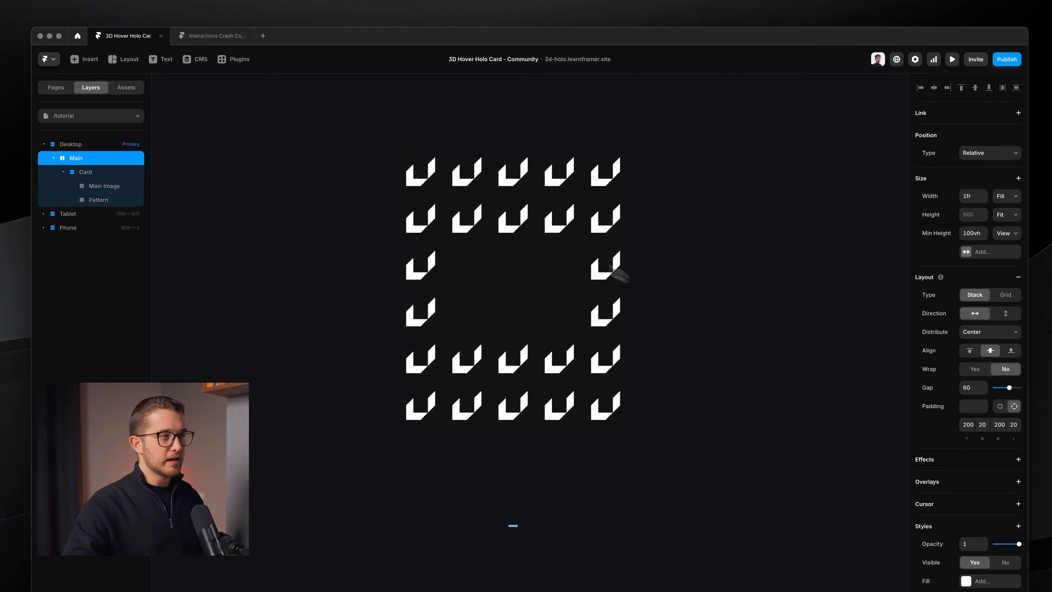
Step: Set the Z Index of Pattern to 1
key(super)
super+click(572, 221)
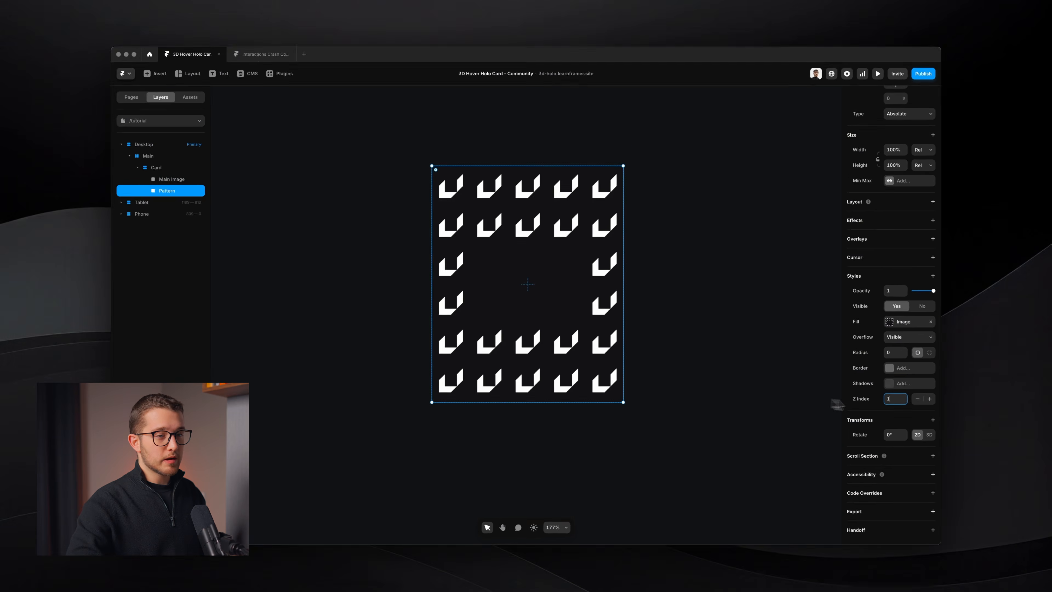
click(895, 400)
text(1)
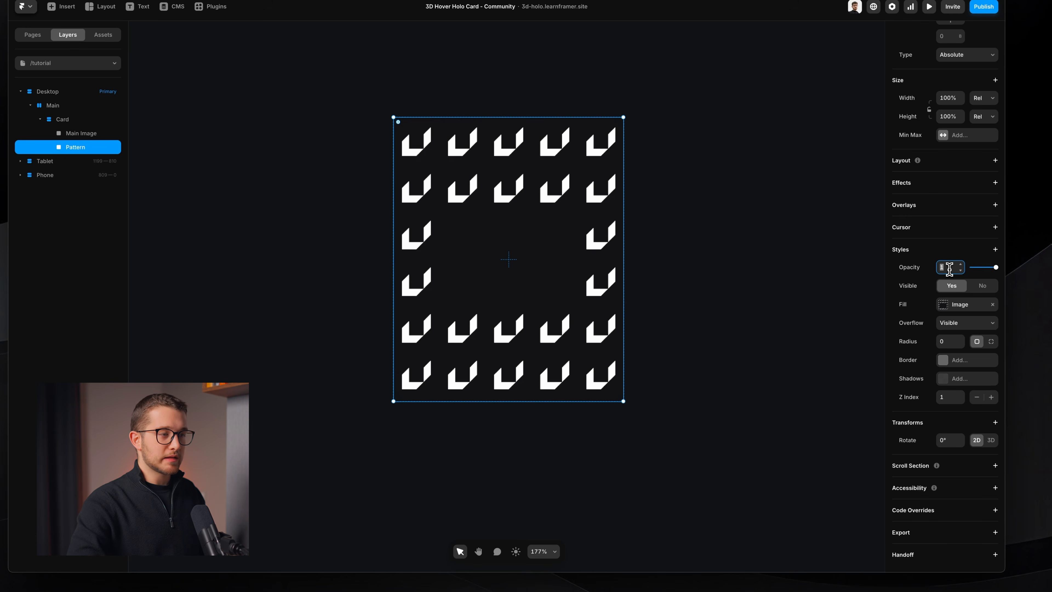
Step: Lower the opacity of Pattern to 0.2
key(shift+Down)
key(shift+Down)
key(shift+Down)
key(shift+Down)
key(shift+Down)
key(shift+Down)
key(shift+Down)
key(shift+Down)
key(shift+Down)
key(shift+Down)
key(shift+Up)
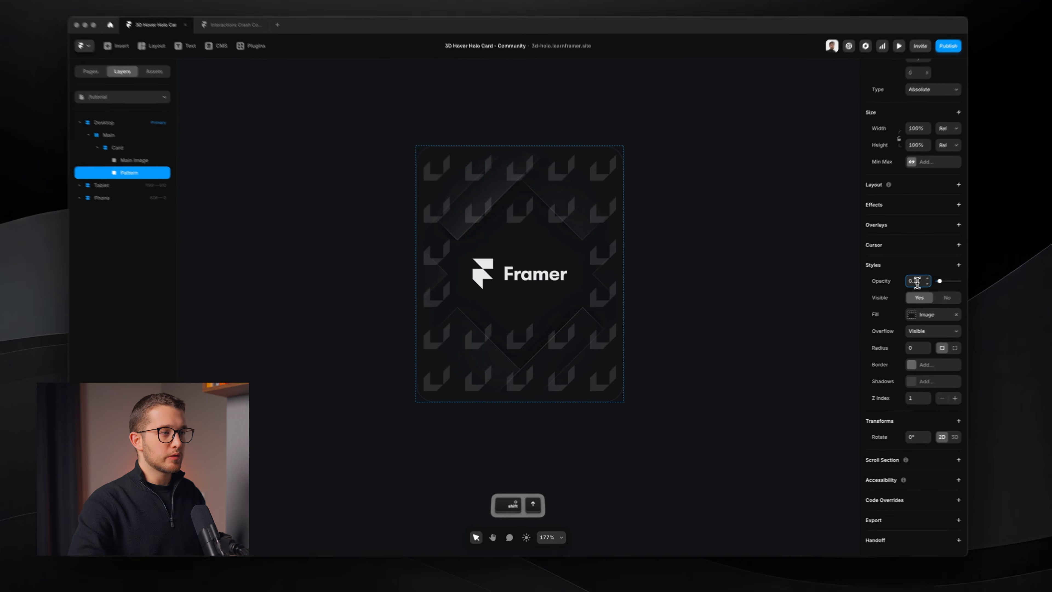
key(Down)
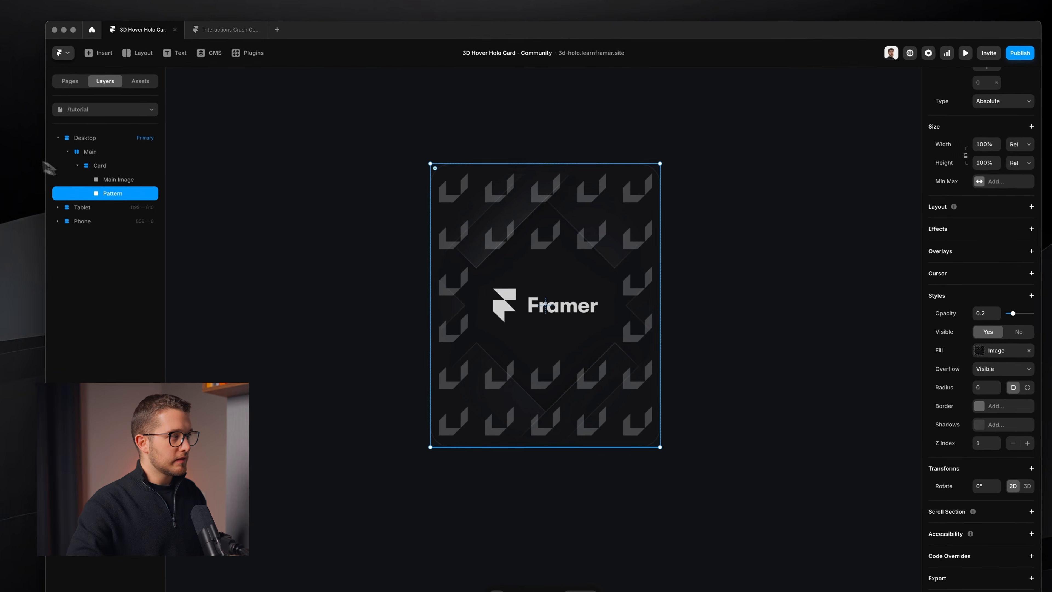
Step: Move Pattern above Main Image in the Card's layer order and leave Pattern selected
drag(107, 176, 106, 177)
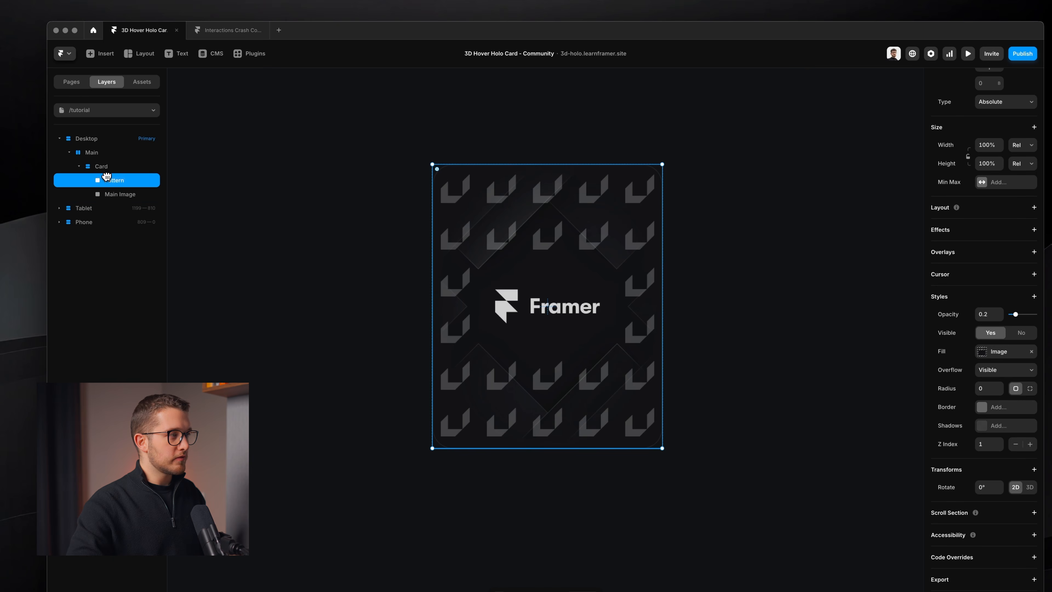
click(124, 200)
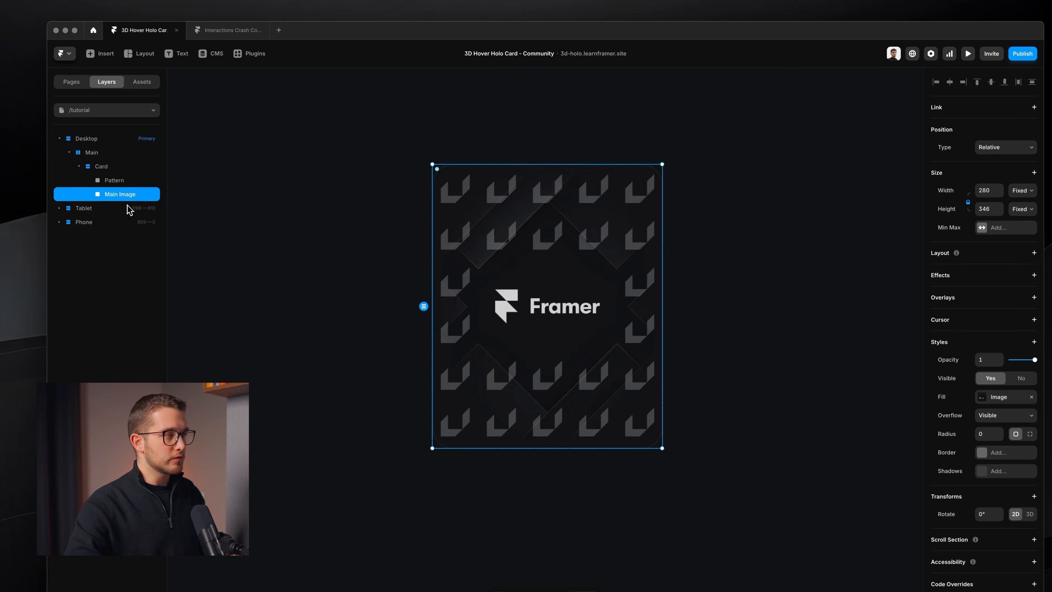
click(127, 206)
click(128, 181)
click(129, 194)
click(129, 181)
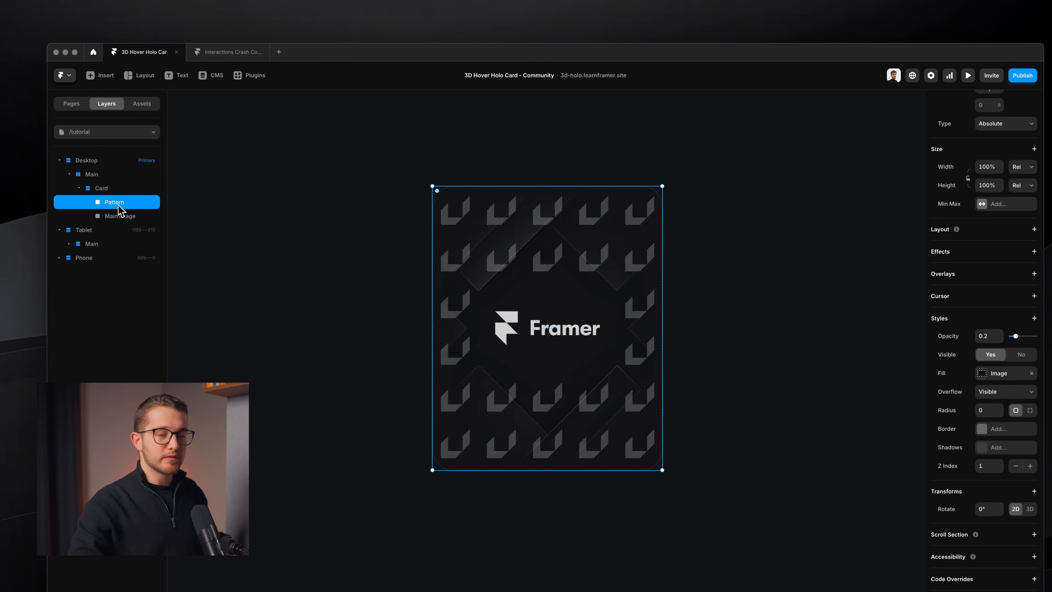
Step: Wrap Pattern in a new frame named Holo and pin all four of the frame's sides to the Card at 0
key(super+Return)
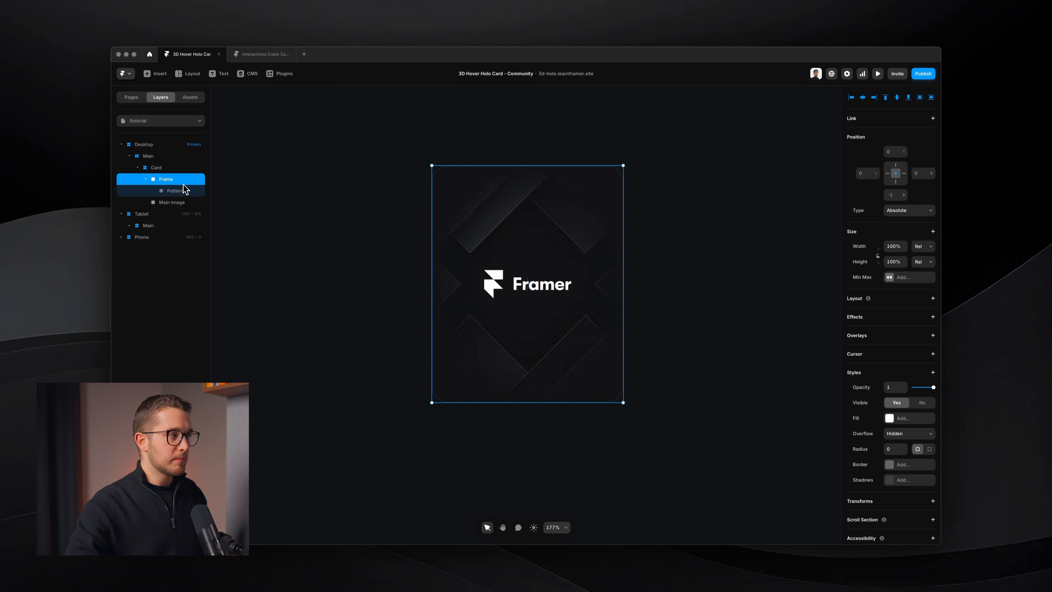
key(Return)
text(Hol)
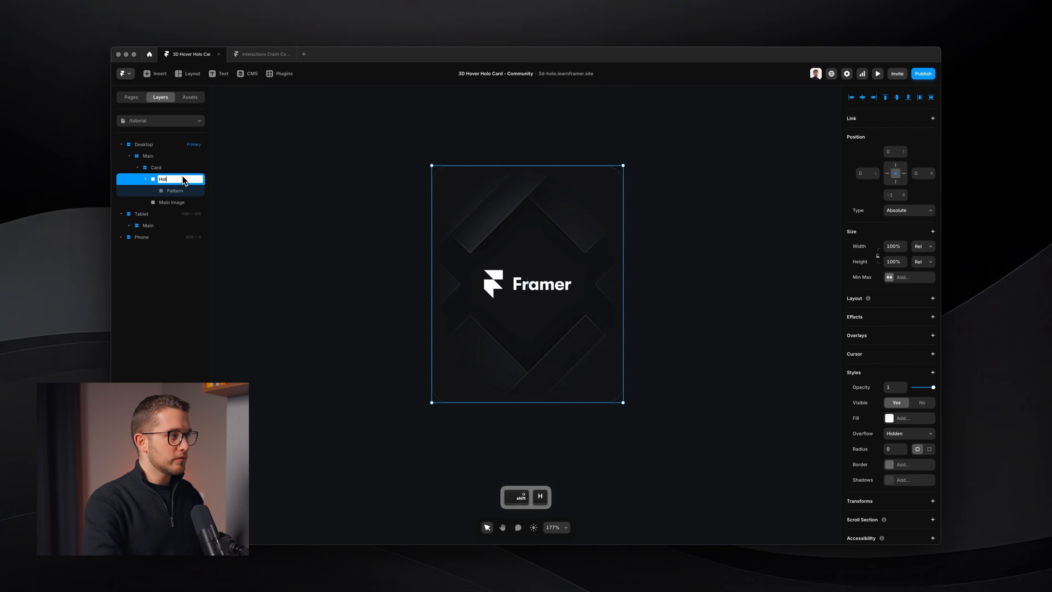
key(Return)
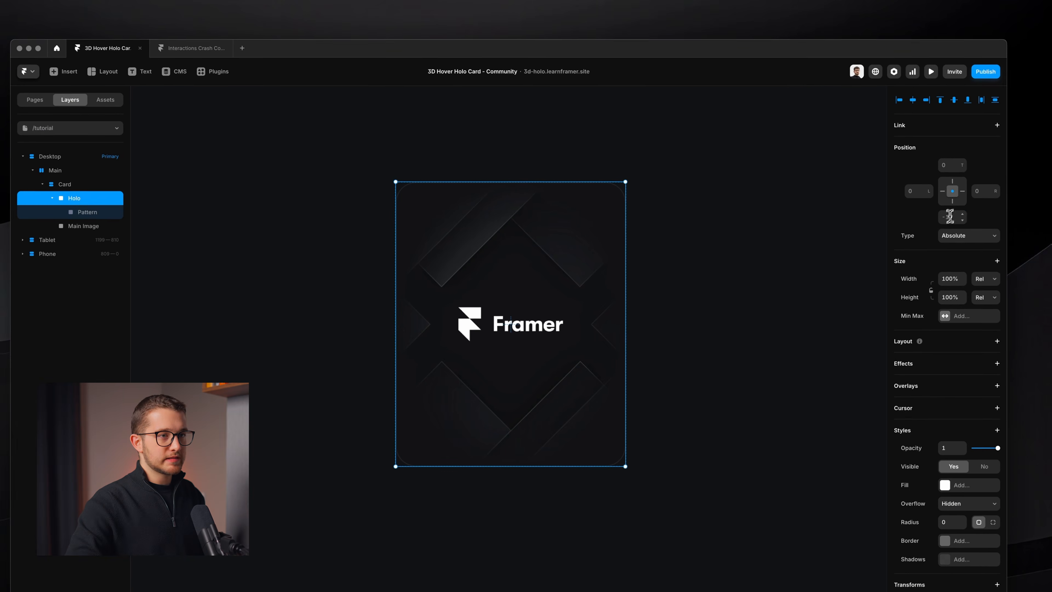
click(950, 216)
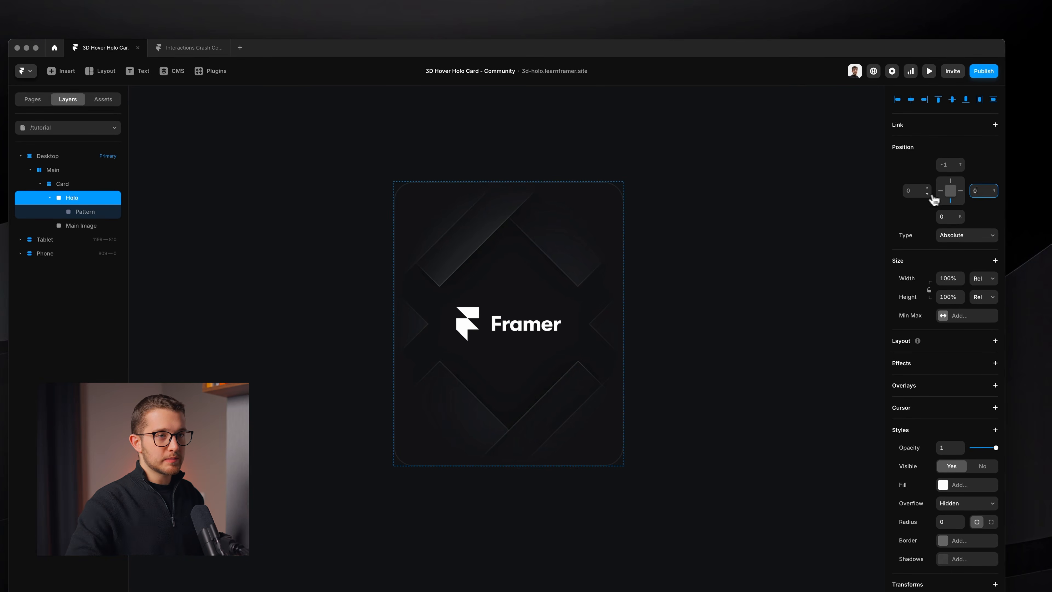
click(924, 190)
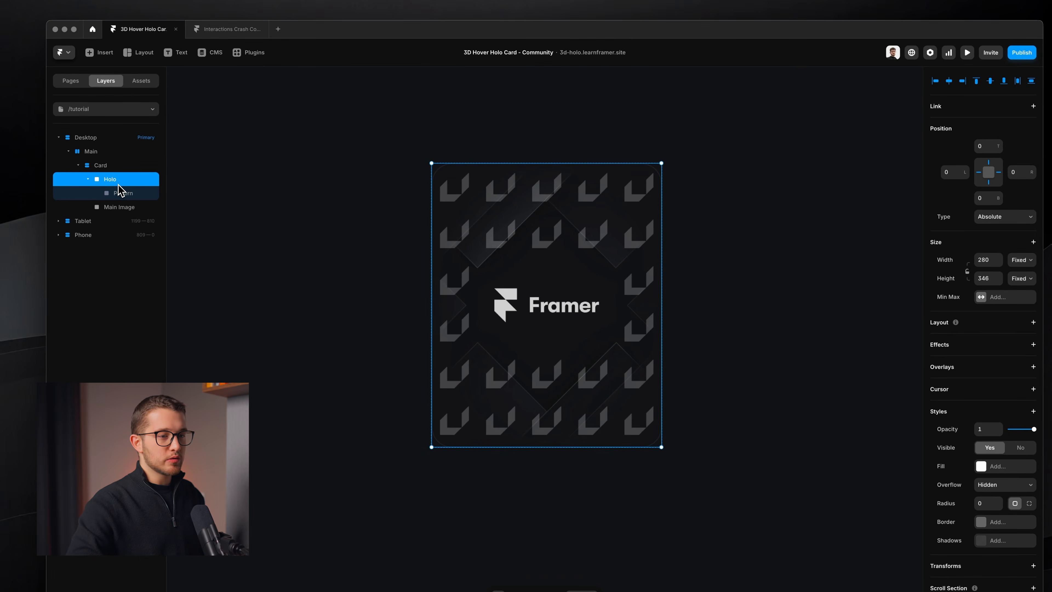
Step: Add a Blending style to the Holo frame and set it to Color Dodge
click(1033, 411)
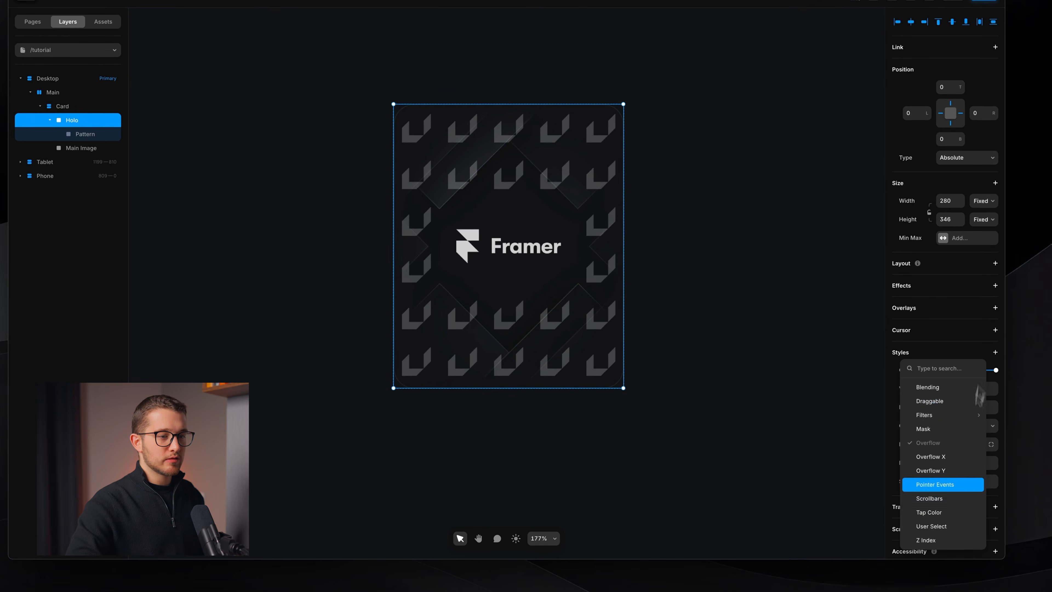
click(953, 388)
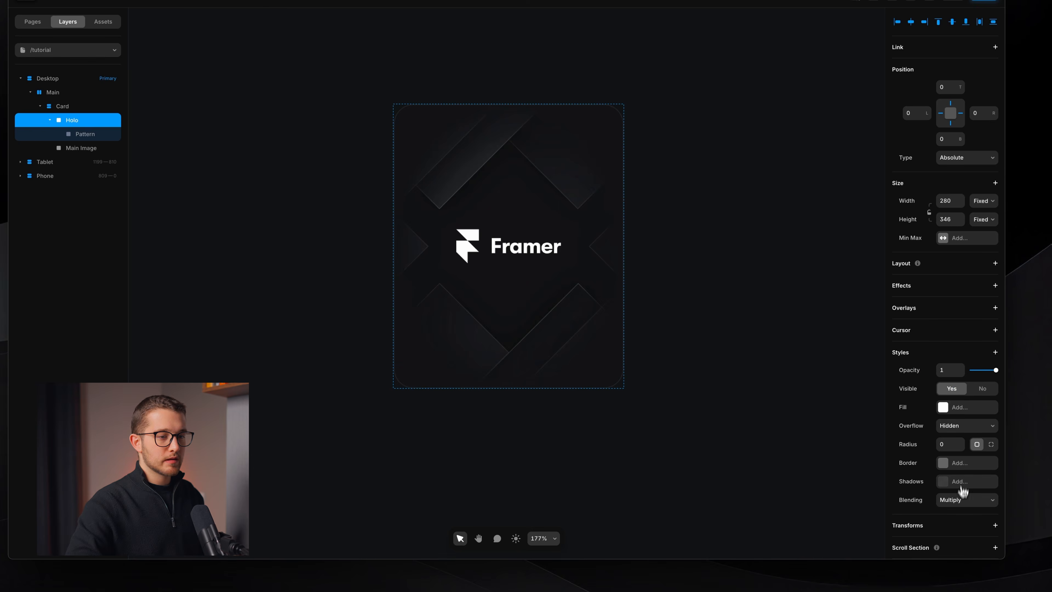
click(961, 500)
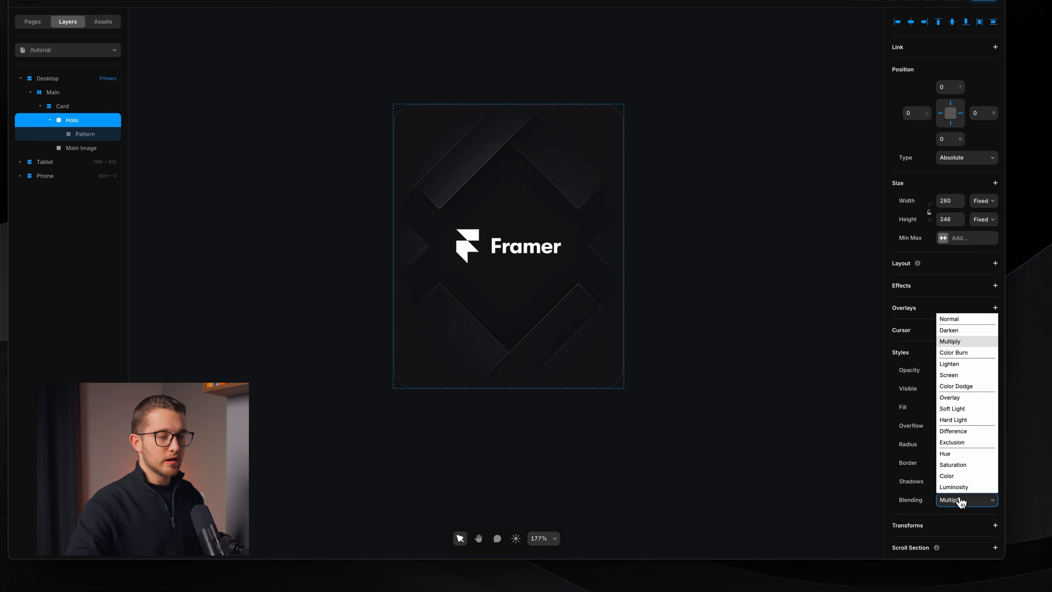
click(972, 385)
click(684, 202)
Step: Try a higher opacity on Pattern inside Holo and set it back to 0.2
super+click(585, 214)
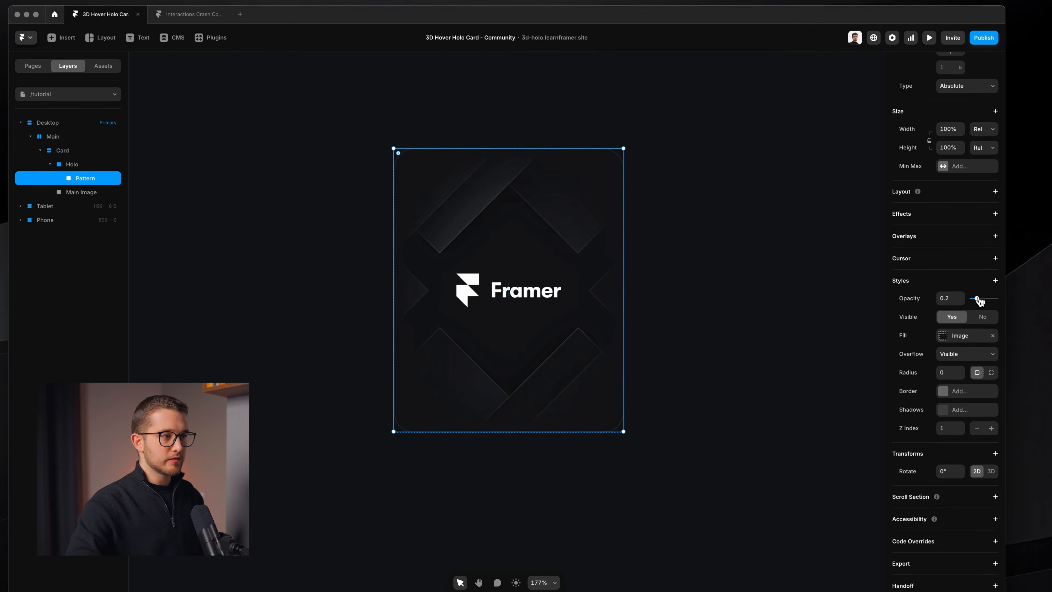
drag(979, 302, 996, 303)
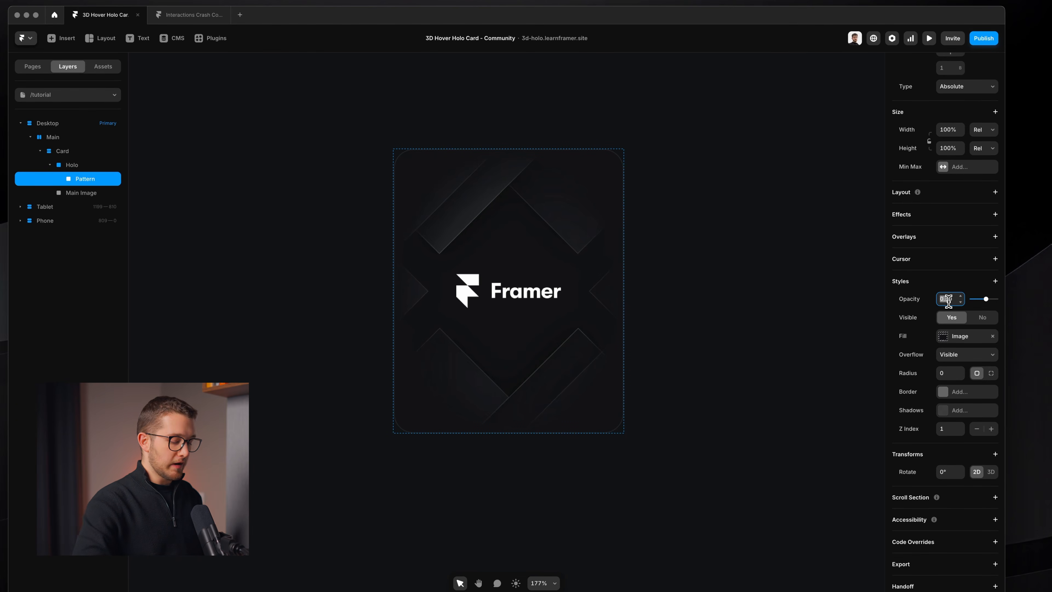
key(Return)
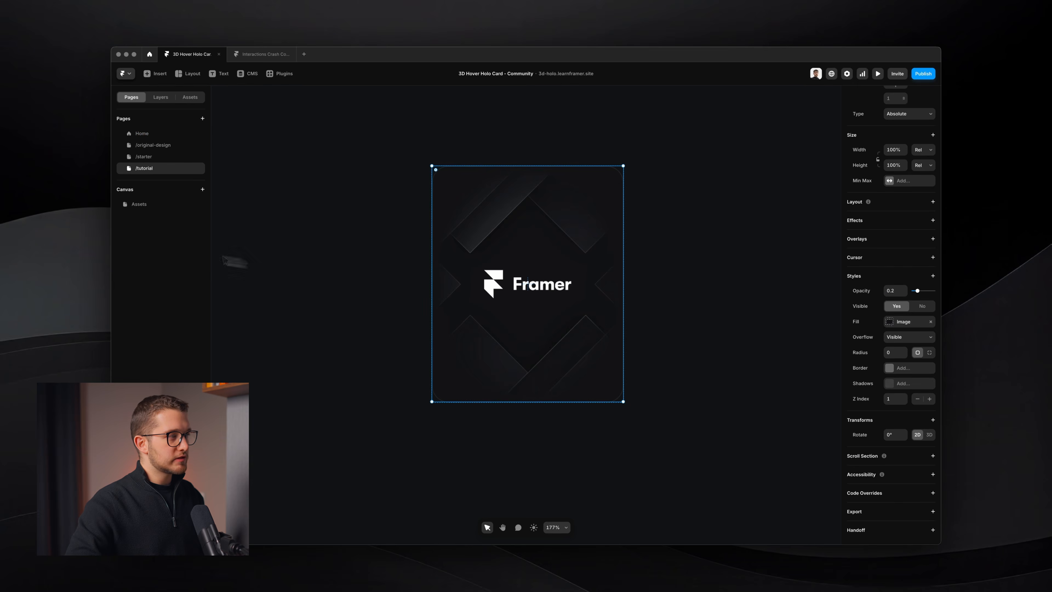
Step: Copy the Rainbow gradient from the Assets canvas and paste it inside the Holo frame on the /tutorial page
click(140, 204)
click(603, 234)
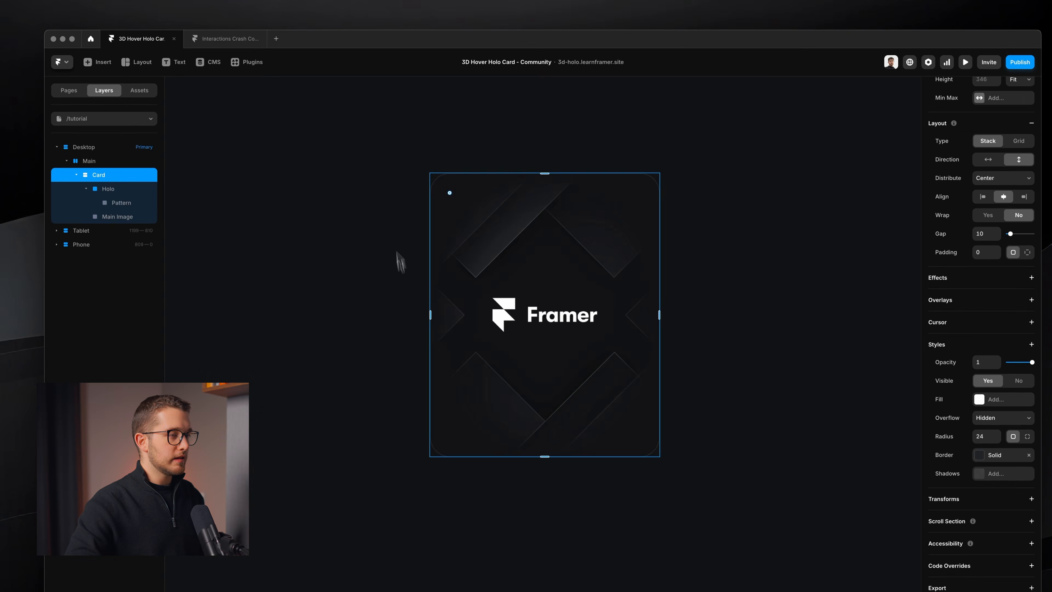
click(137, 191)
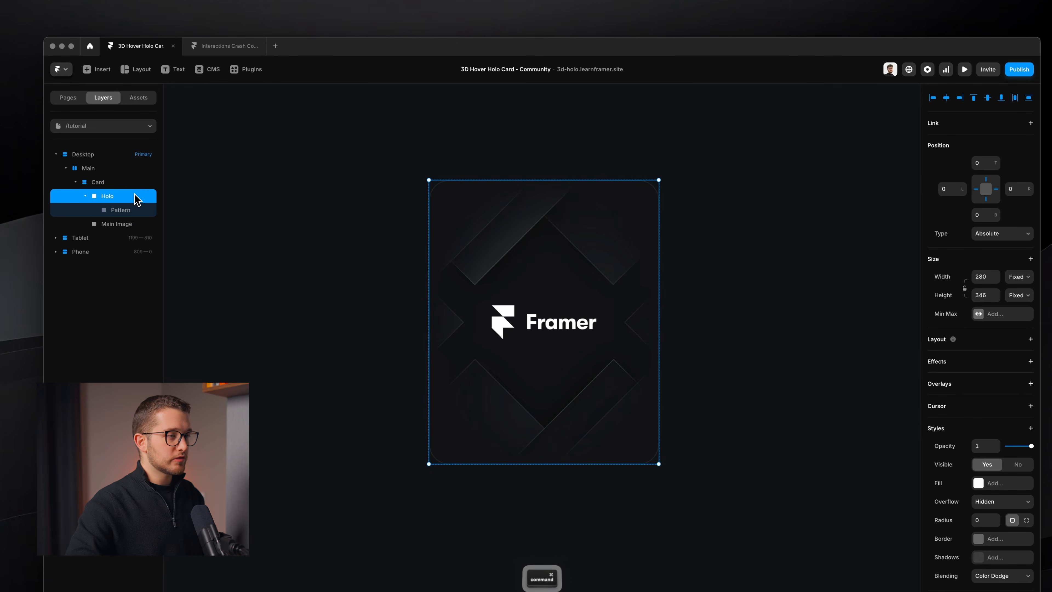
key(super+v)
scroll(562, 272, down, 5)
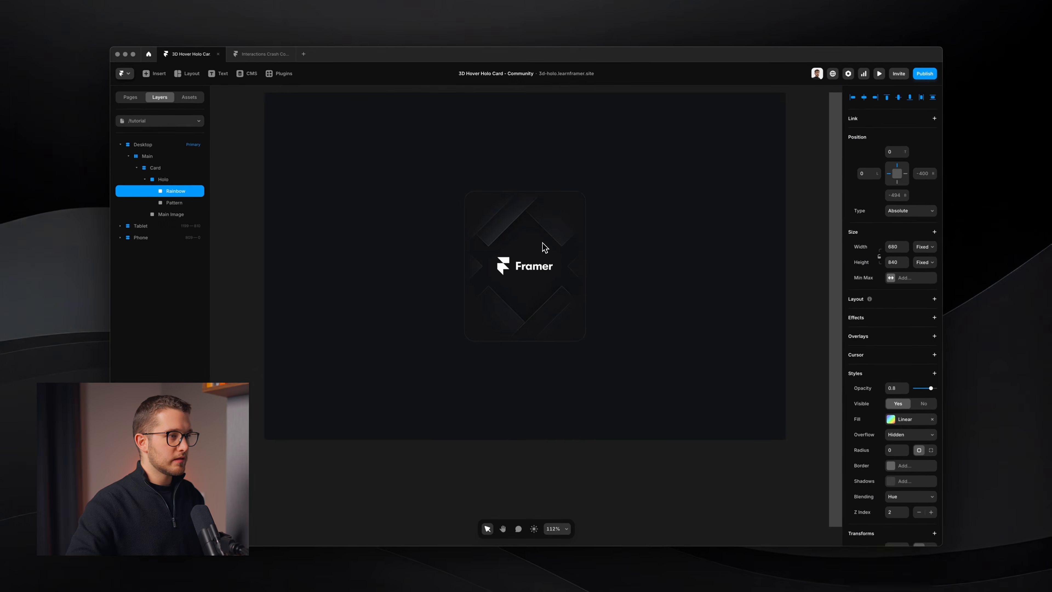
Step: Center Rainbow horizontally and vertically in the Holo frame and remove its side pins
scroll(561, 272, up, 2)
key(alt+h)
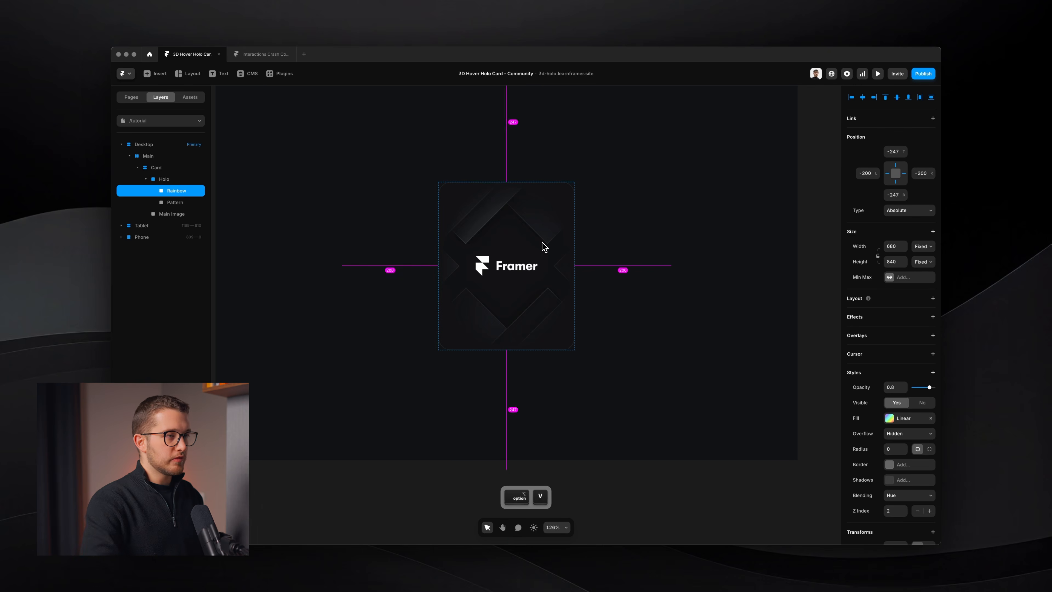
click(896, 175)
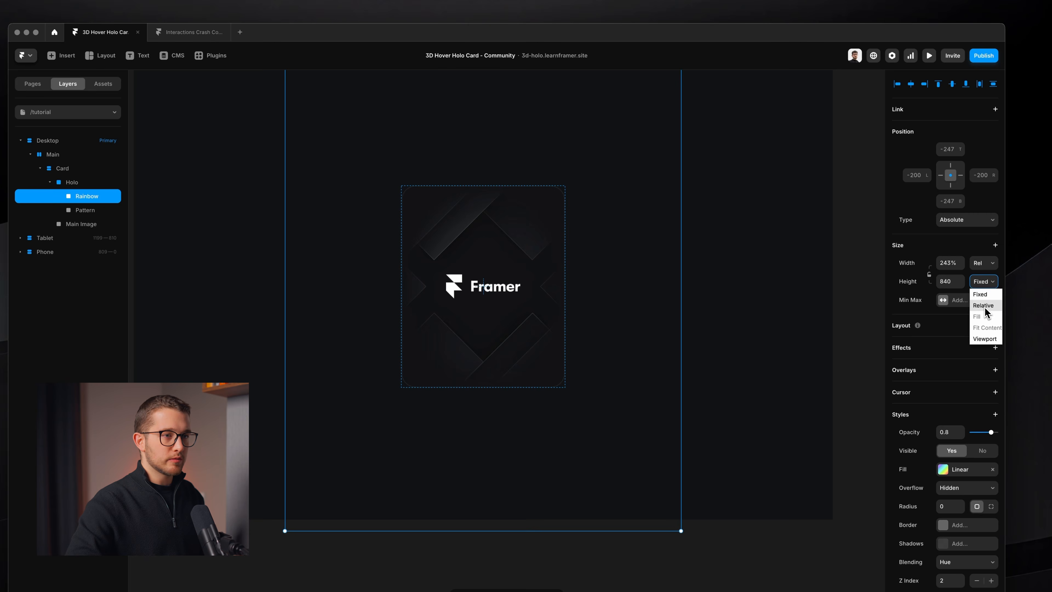
Step: Switch Rainbow's width and height to relative sizing and set both to 160%
click(985, 308)
key(alt+shift)
click(949, 280)
text(160)
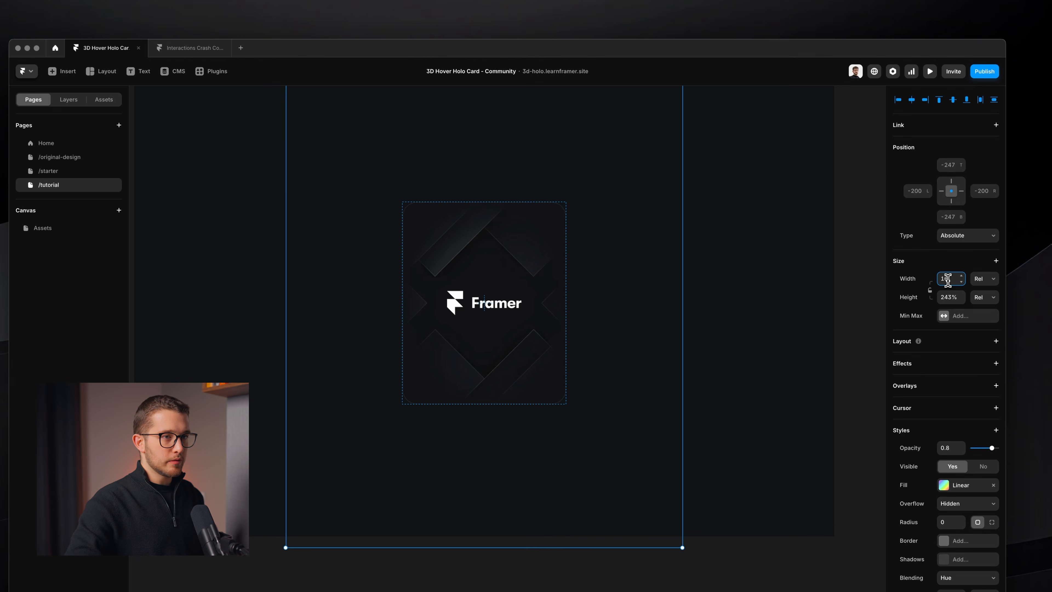
key(Return)
key(Return)
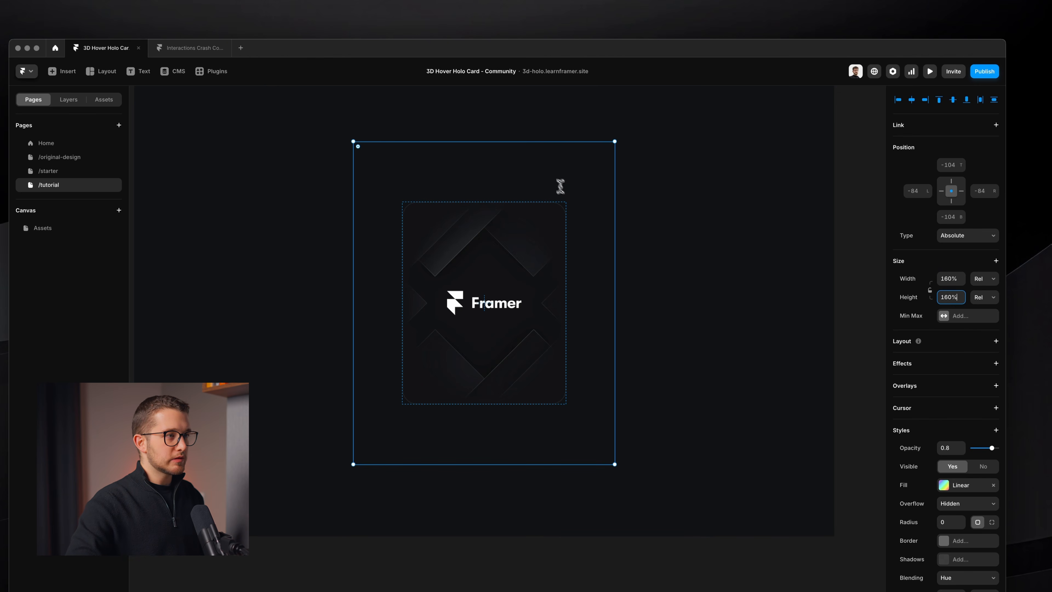
Step: Examine how far Rainbow extends beyond the card, along with its Z index and linear gradient fill
drag(353, 140, 610, 460)
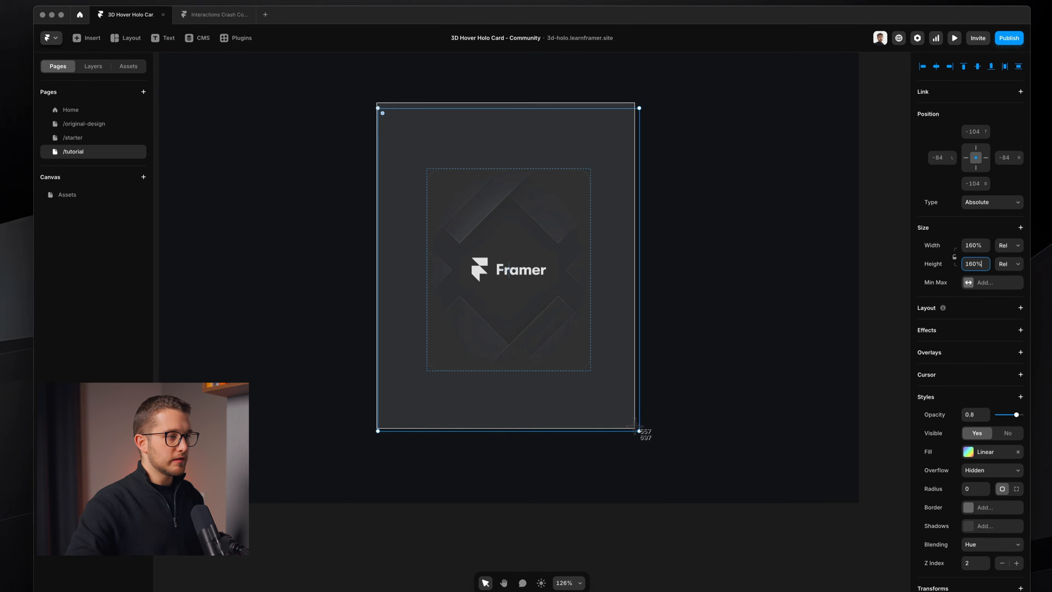
drag(635, 426, 641, 429)
key(Escape)
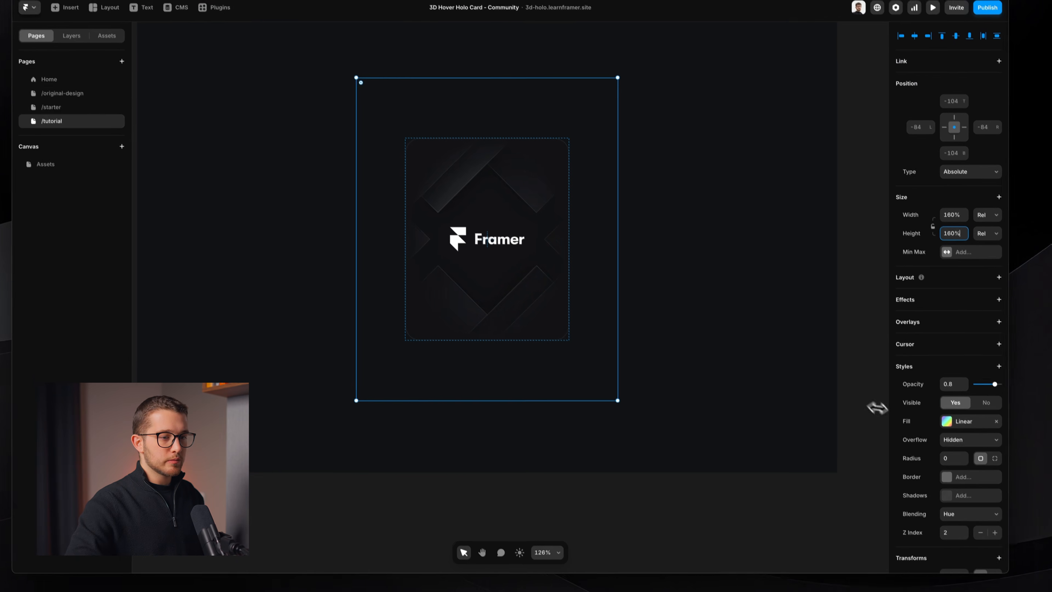
click(978, 590)
key(Up)
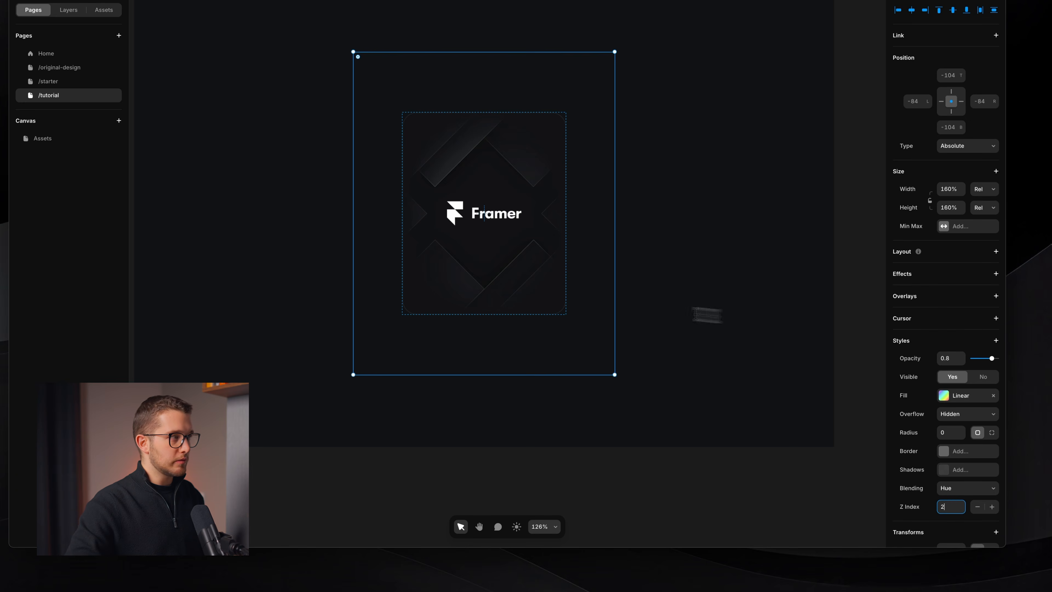
click(68, 9)
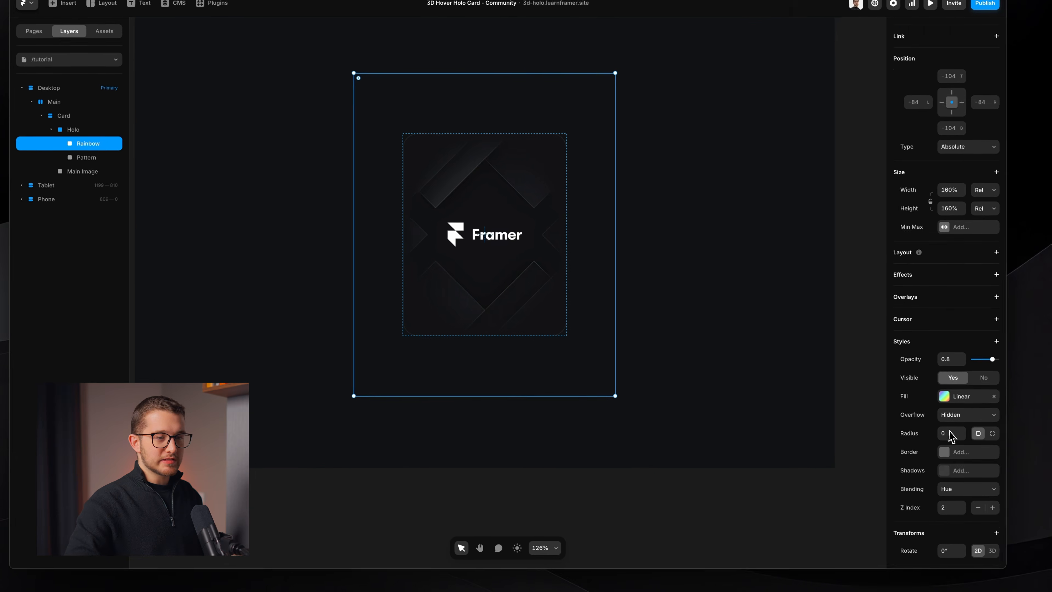
scroll(950, 435, down, 2)
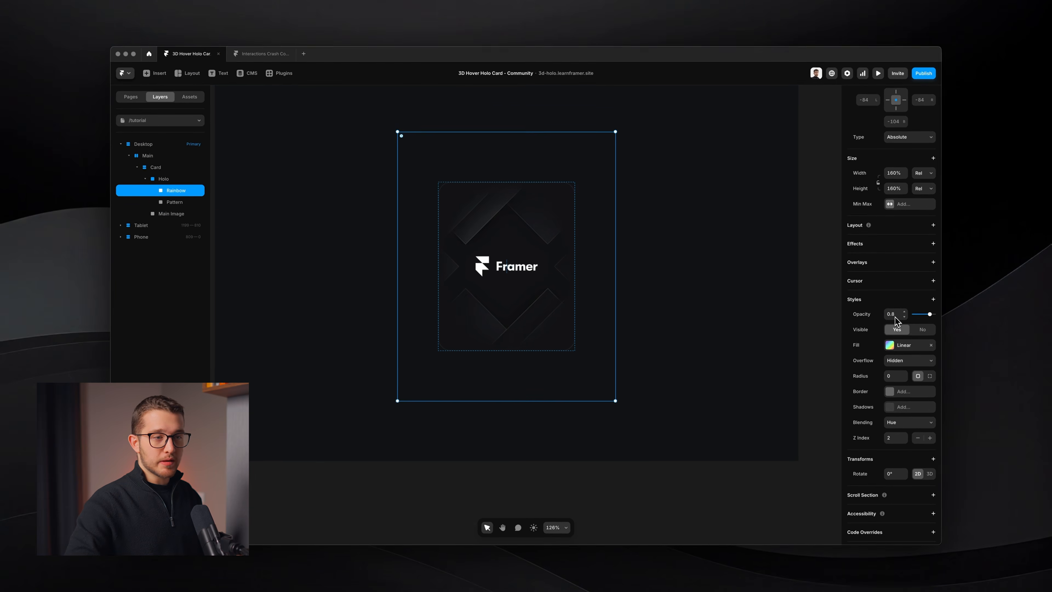
click(891, 345)
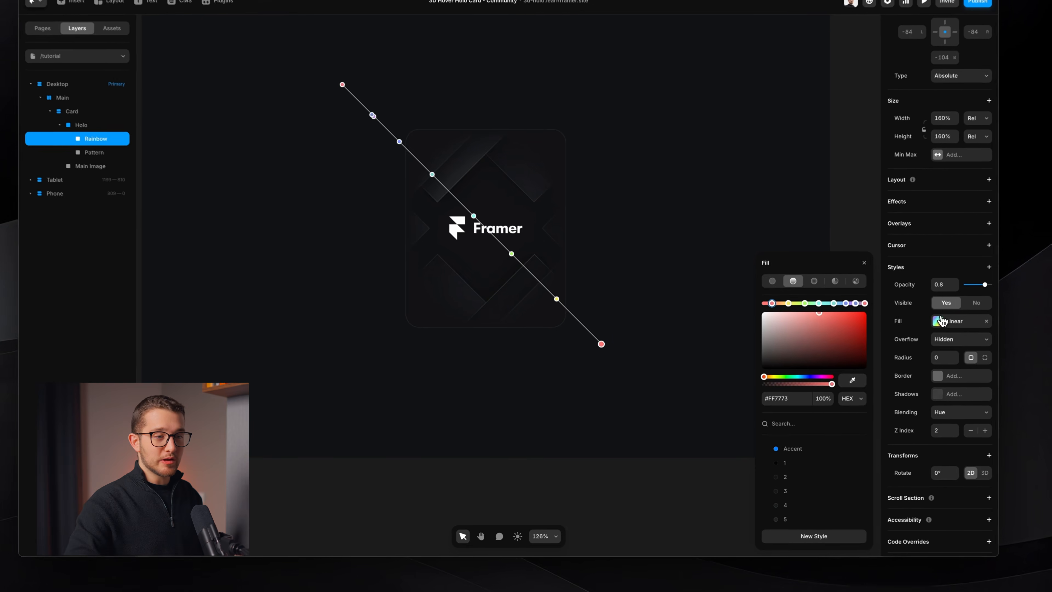
click(941, 322)
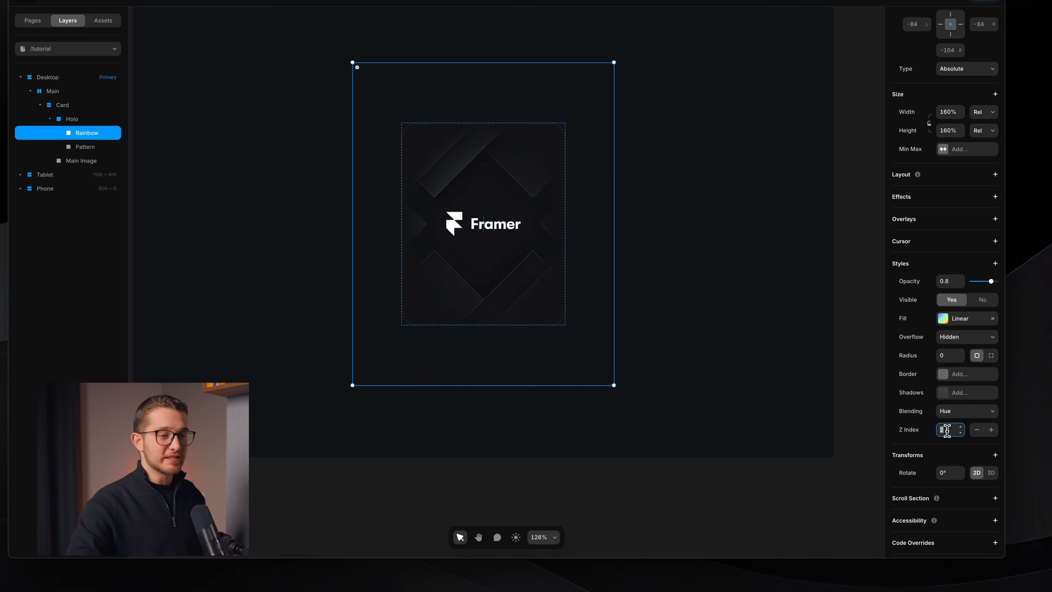
Step: Compare Rainbow's bounds with the Holo frame and check the settings of both layers
key(space)
click(213, 54)
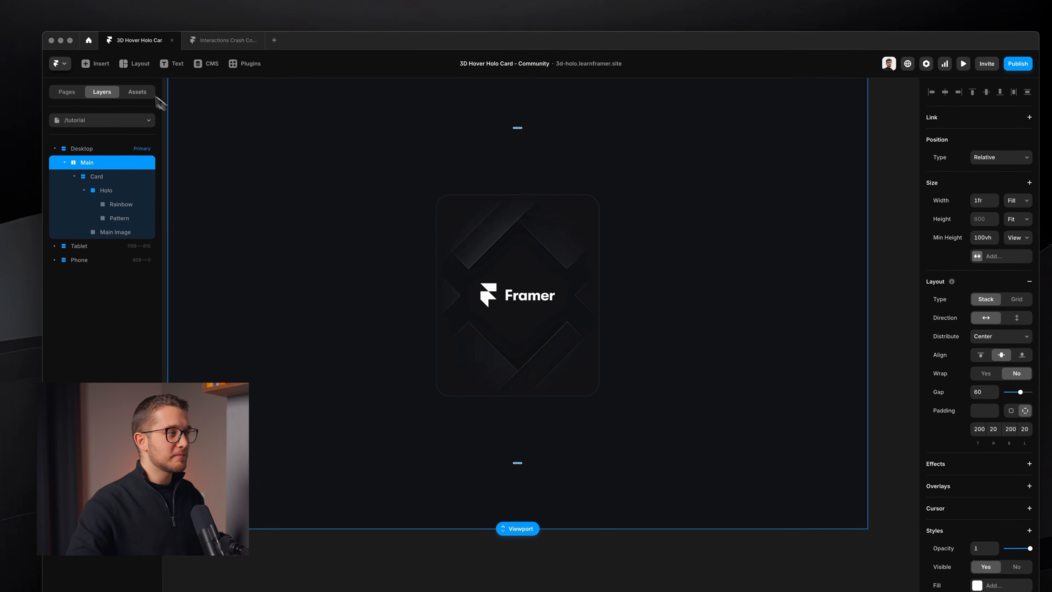
click(132, 203)
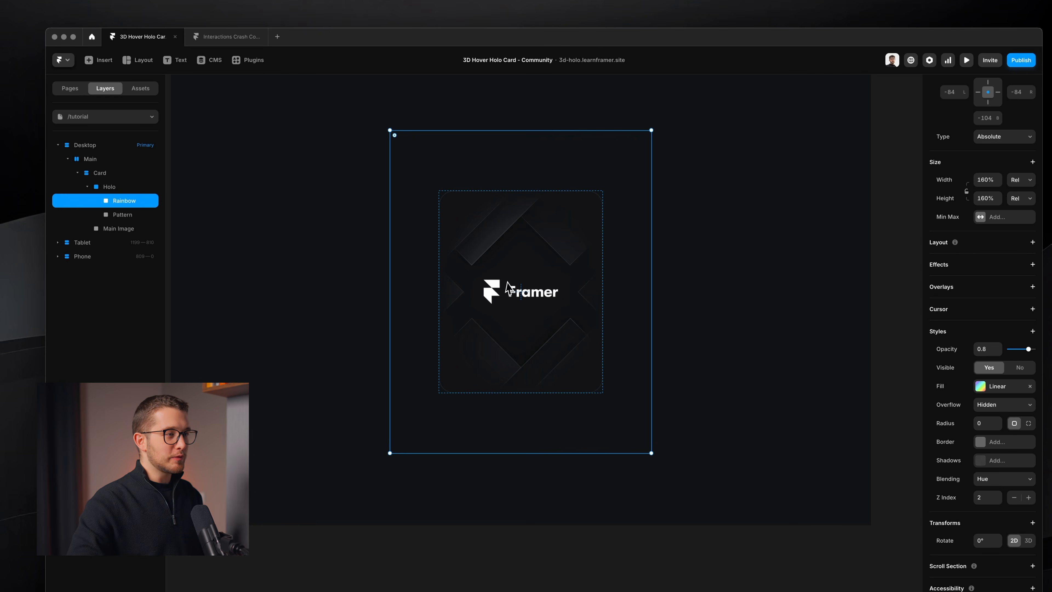
drag(421, 191, 631, 456)
key(Escape)
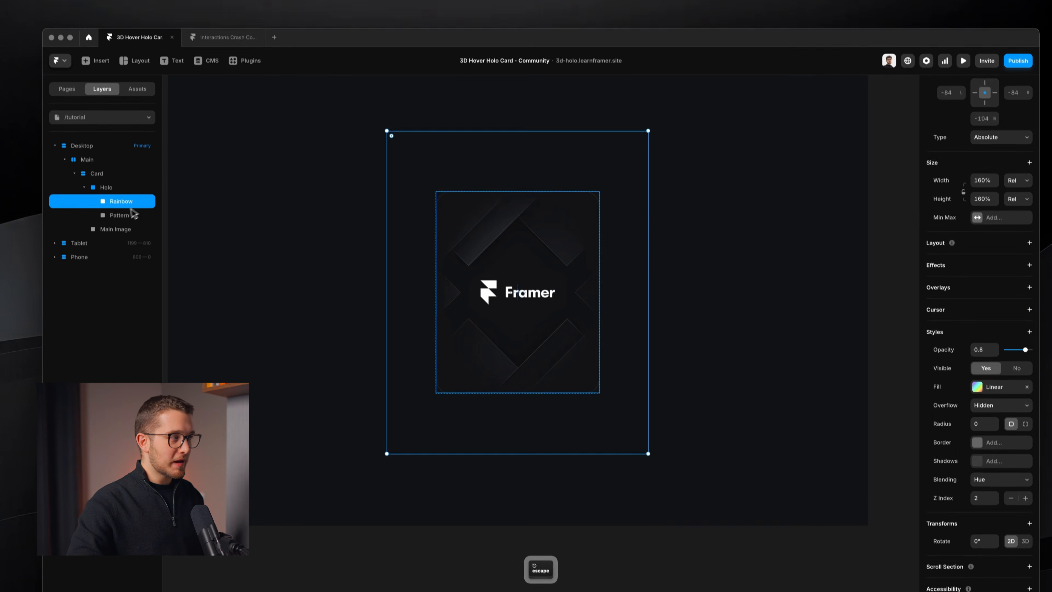
click(139, 214)
click(129, 210)
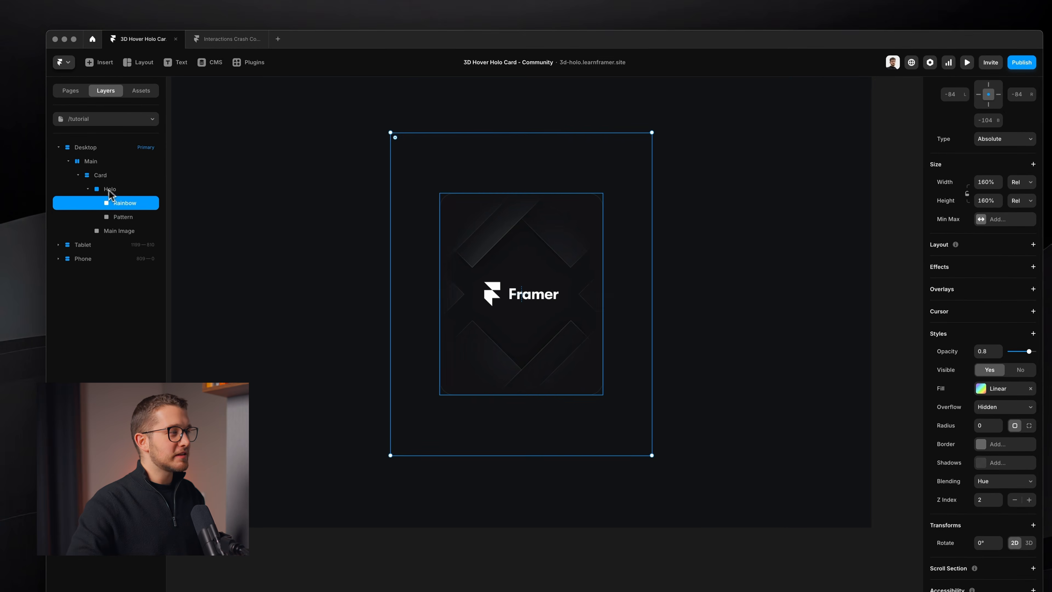
click(109, 197)
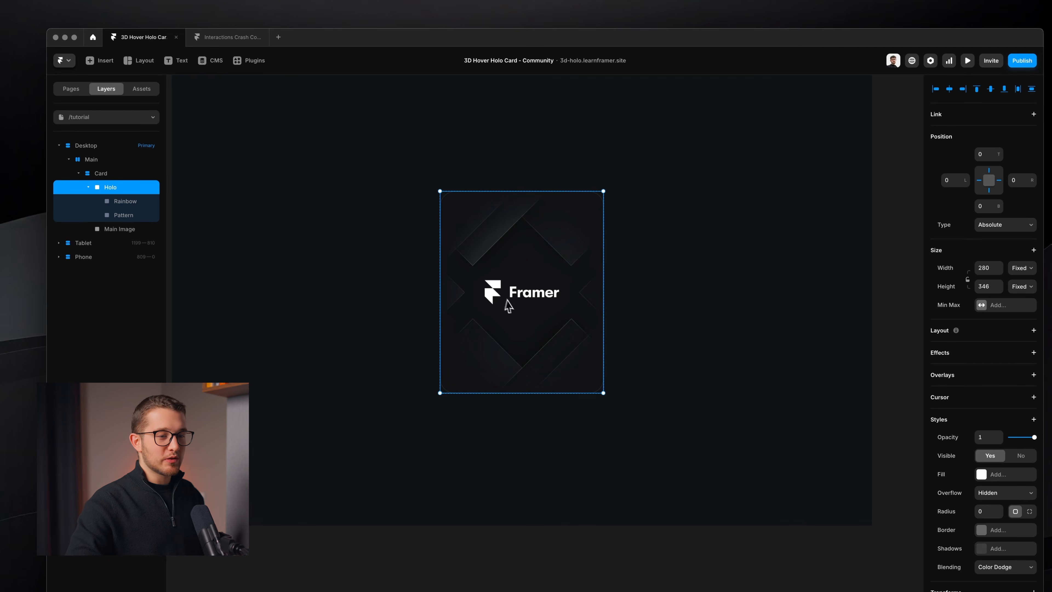
Step: Try hiding Main Image and make it visible again
click(111, 230)
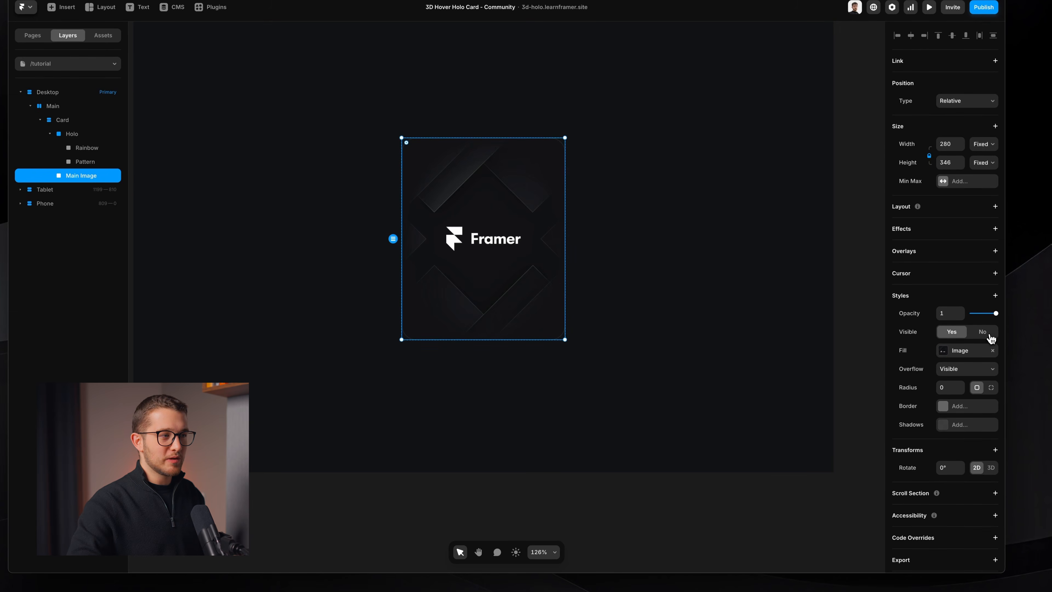
click(983, 332)
click(952, 332)
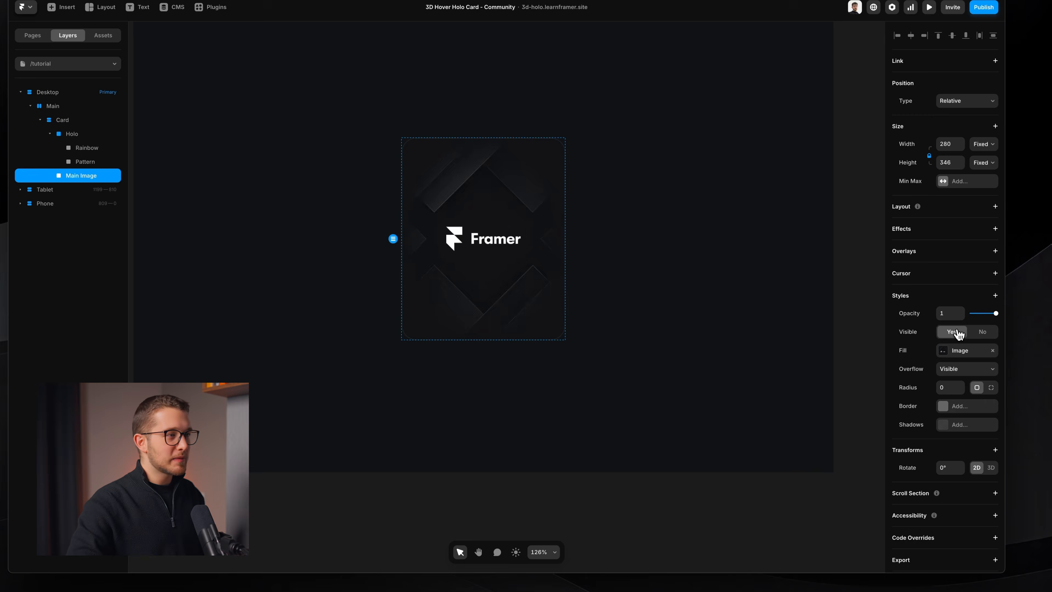
Step: Add a Z Index of 1 to the Holo frame's styles and leave the selection
click(77, 135)
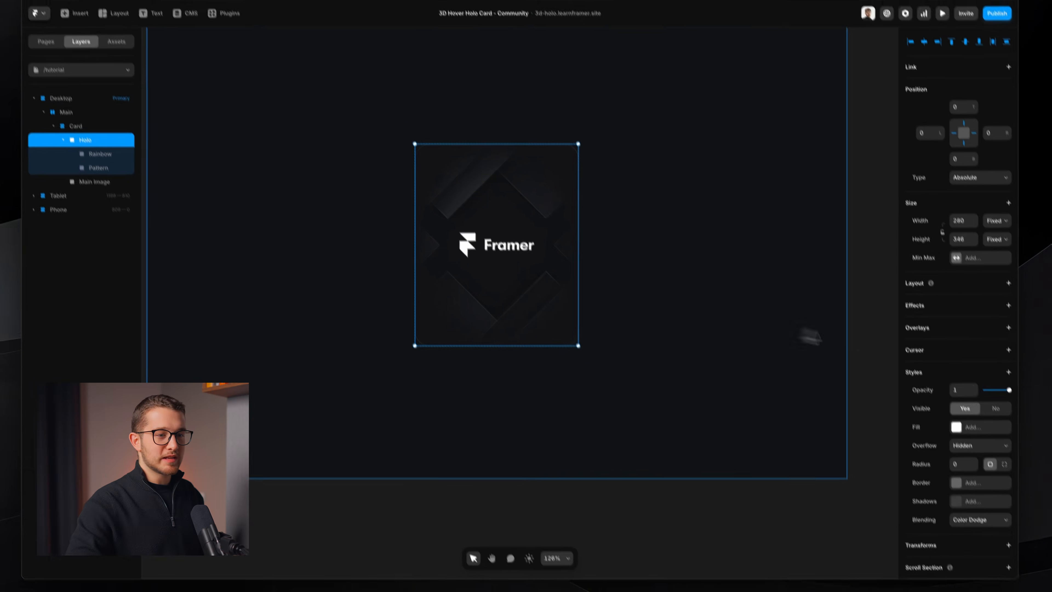
click(1034, 424)
click(932, 523)
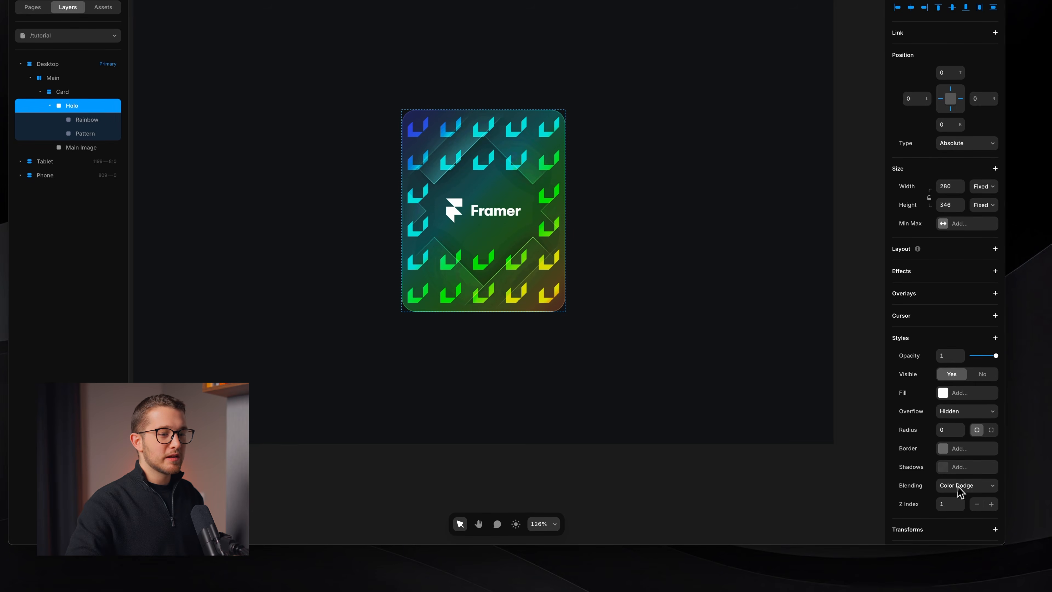
key(Escape)
key(Escape)
key(Escape)
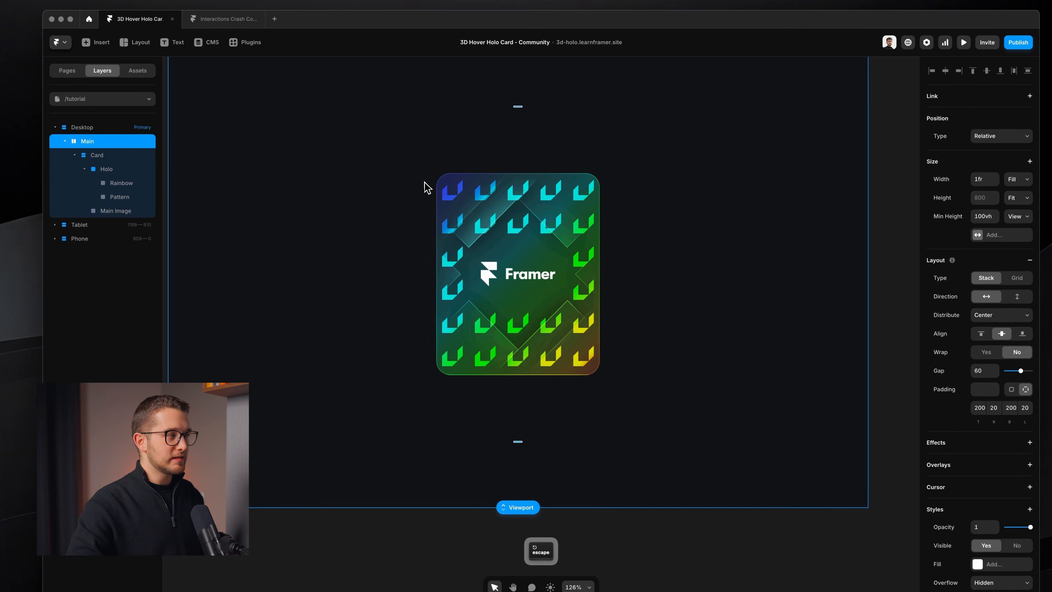
Step: Copy the Diagonal gradient from the Assets canvas and paste it inside the Holo frame on the /tutorial page
click(120, 196)
click(121, 183)
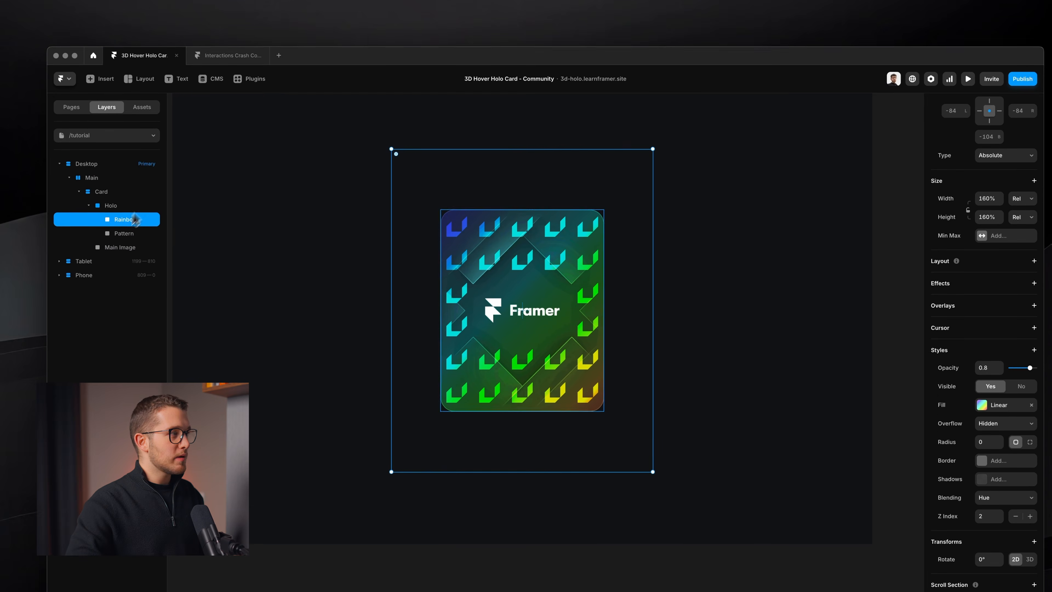
click(77, 109)
click(84, 239)
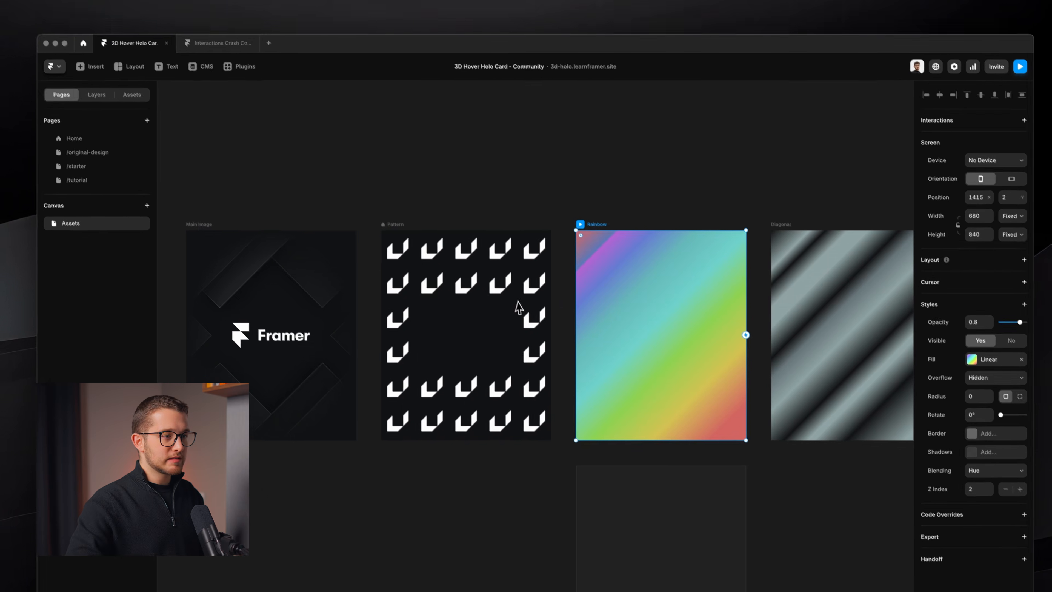
click(717, 306)
key(super+c)
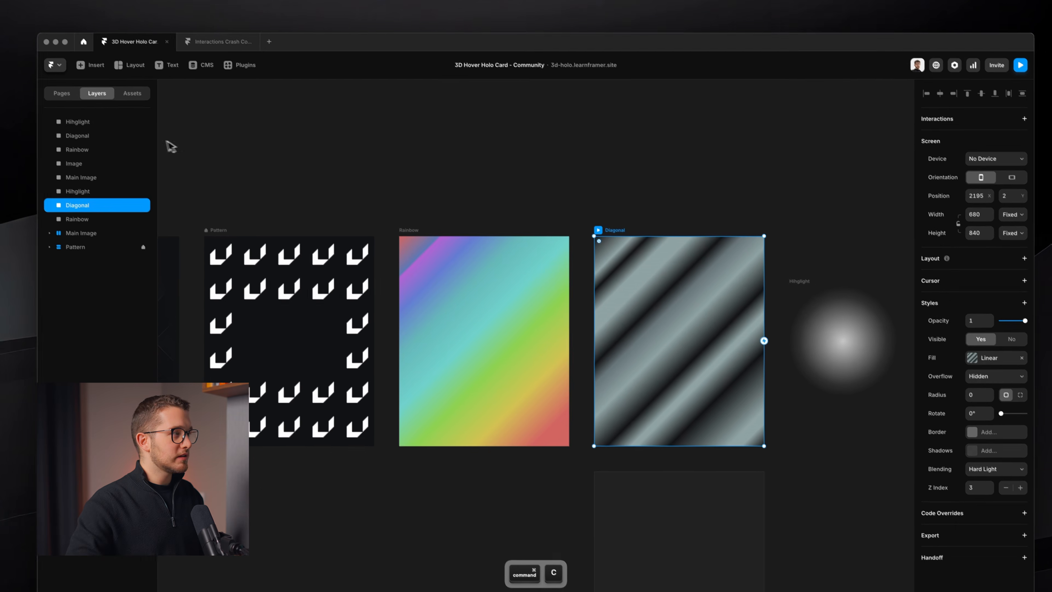
key(alt+2)
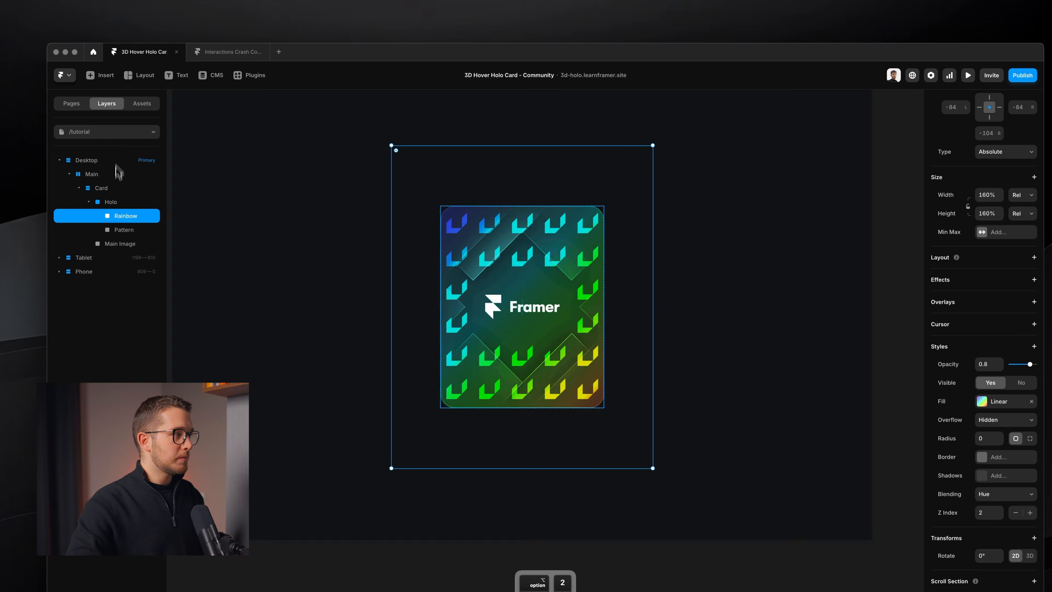
click(120, 204)
key(super+v)
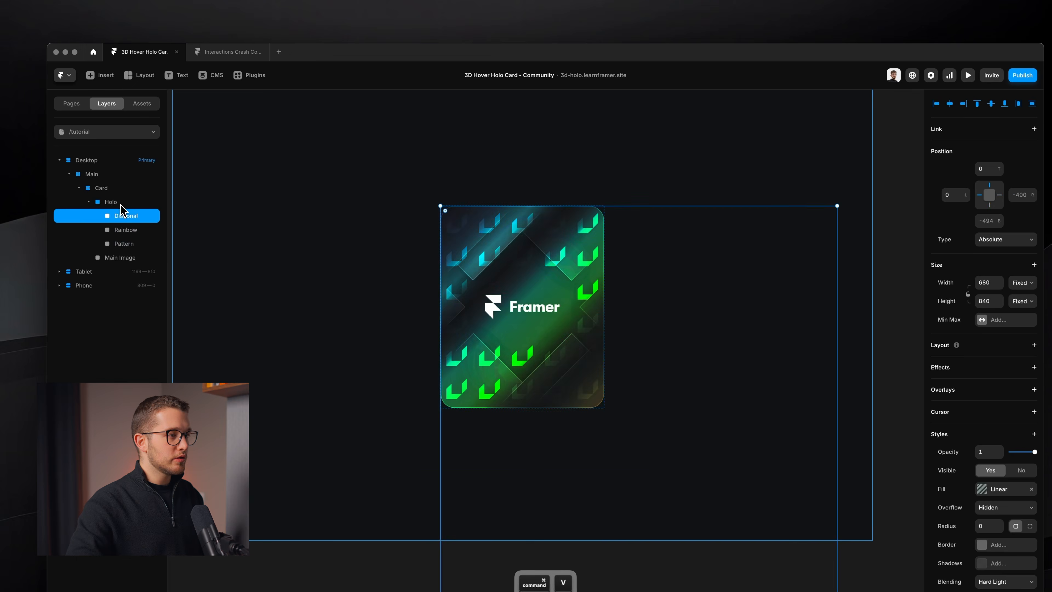
Step: Center Diagonal in the Holo frame without side pins and set its relative width and height to 160%
mouse_move(988, 201)
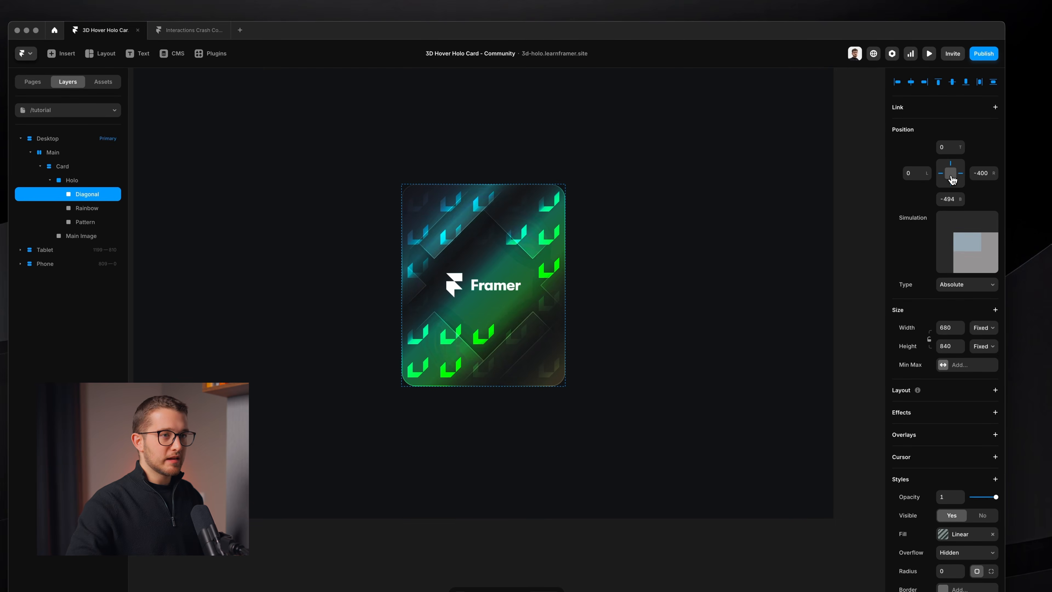
key(alt+h)
key(alt+v)
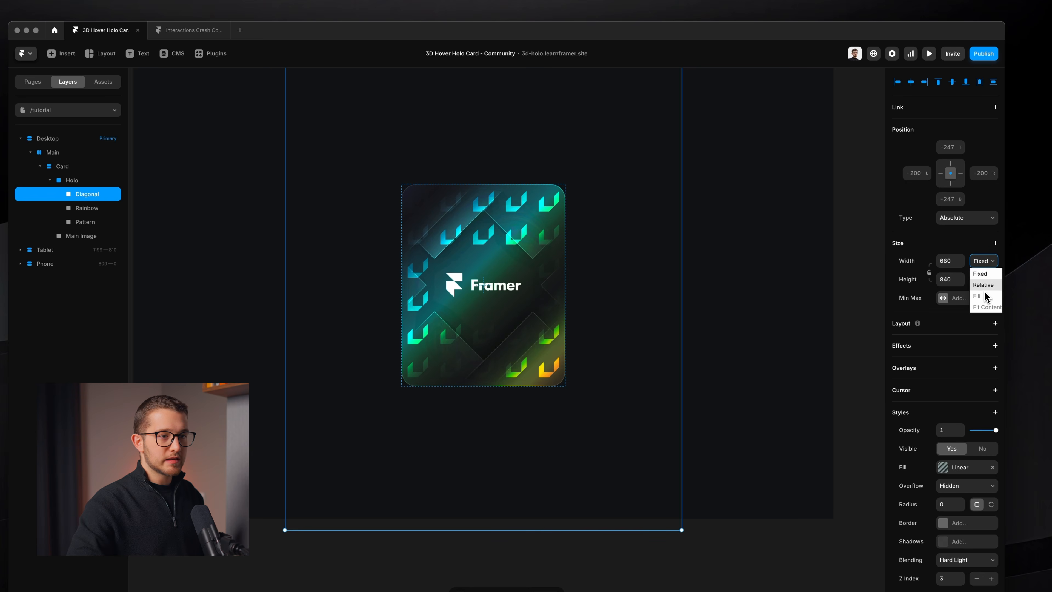
click(991, 304)
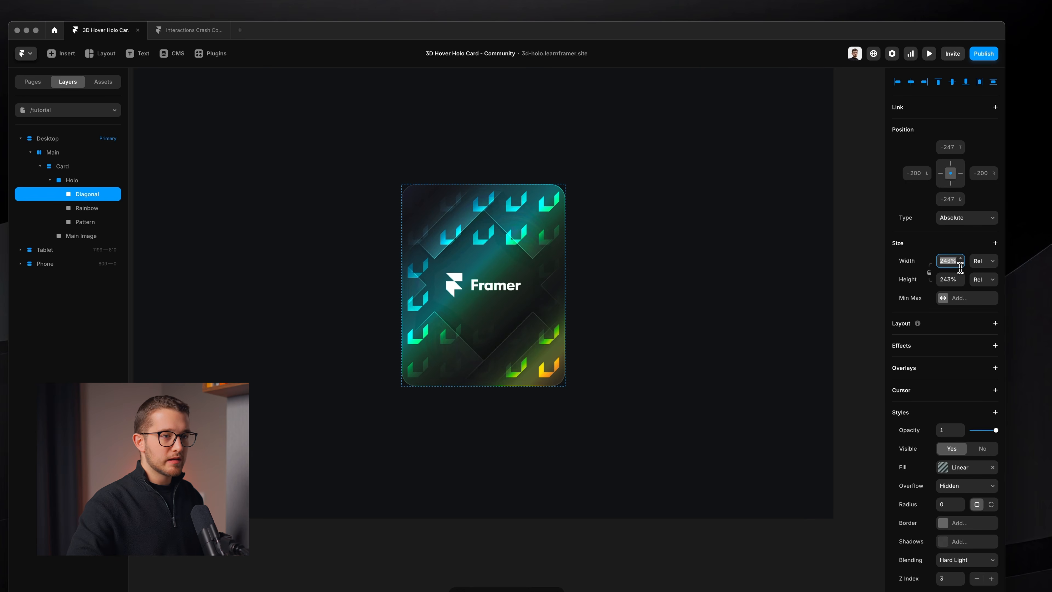
key(BackSpace)
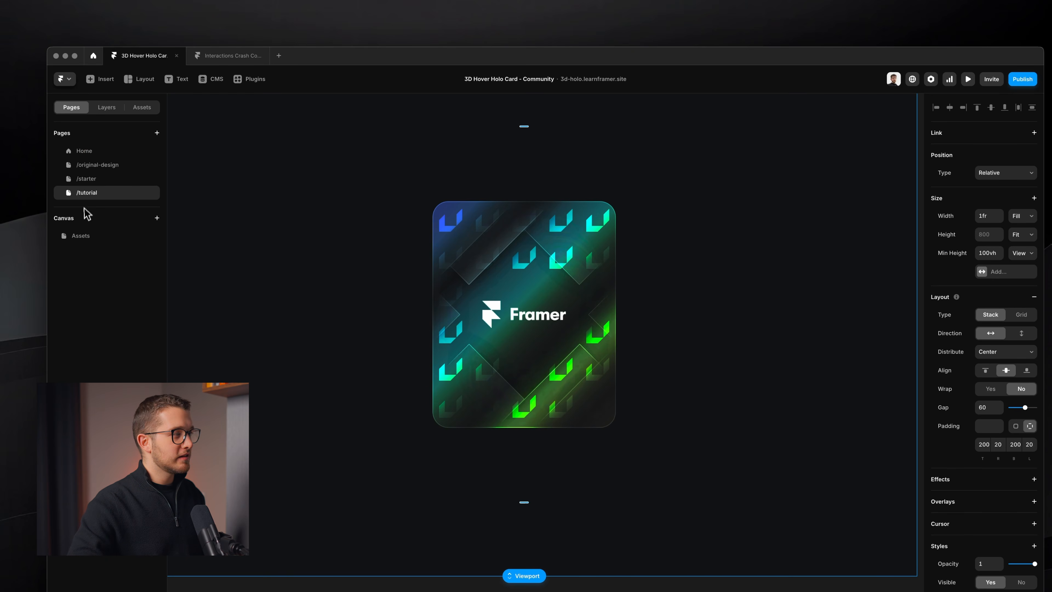
Step: Copy the Hihglight radial gradient from the Assets canvas and paste it inside the Holo frame on the /tutorial page
click(81, 236)
click(823, 331)
key(super+c)
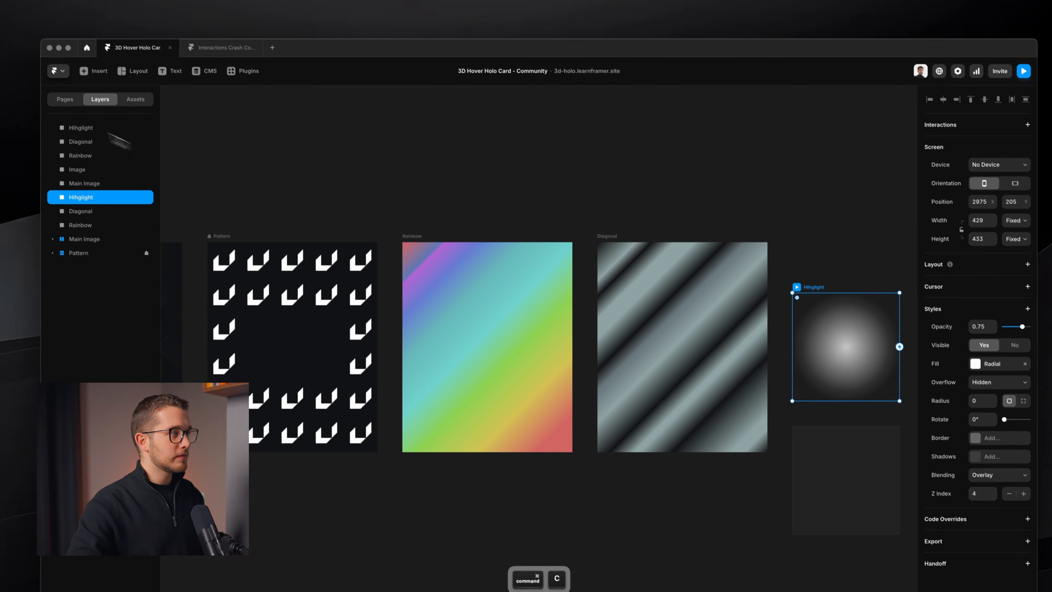
click(71, 107)
click(108, 194)
click(106, 106)
click(108, 218)
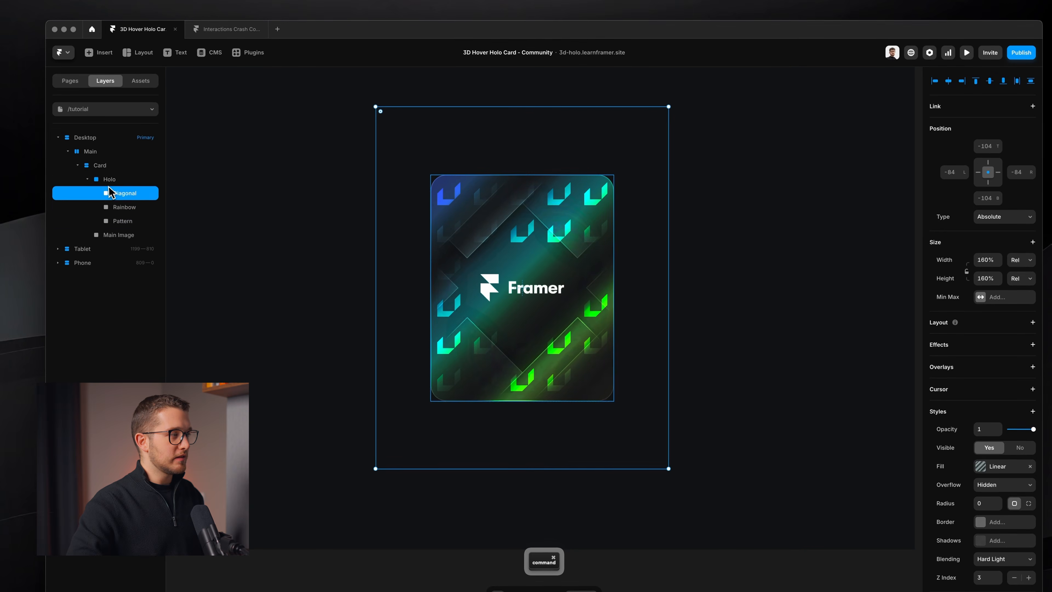
key(super+v)
Step: Center Hihglight horizontally and vertically in the Holo frame and scale it down from its center to about 321 × 324
key(alt)
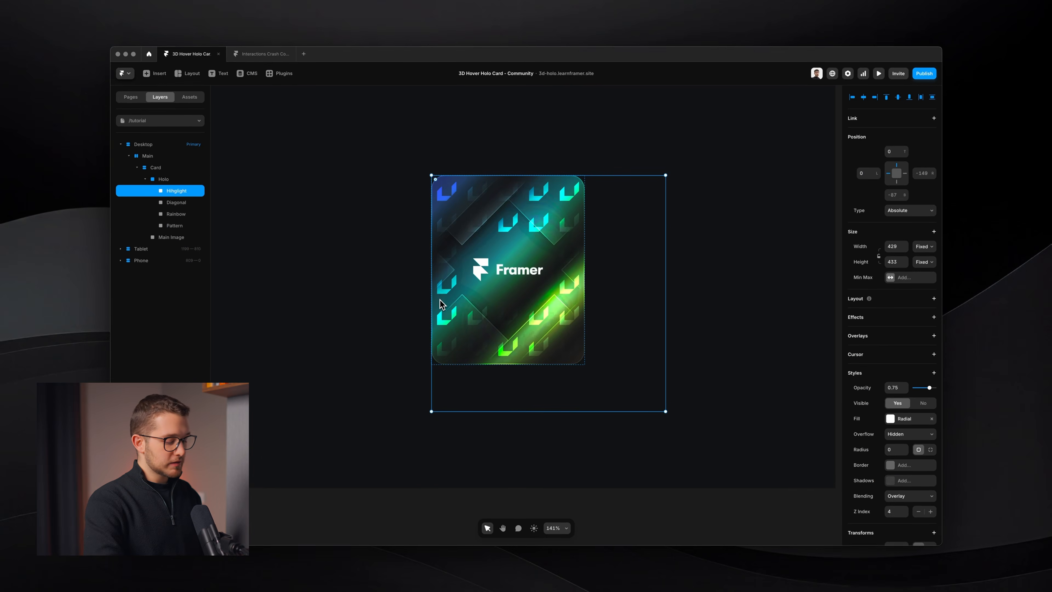
key(alt+h)
key(alt+v)
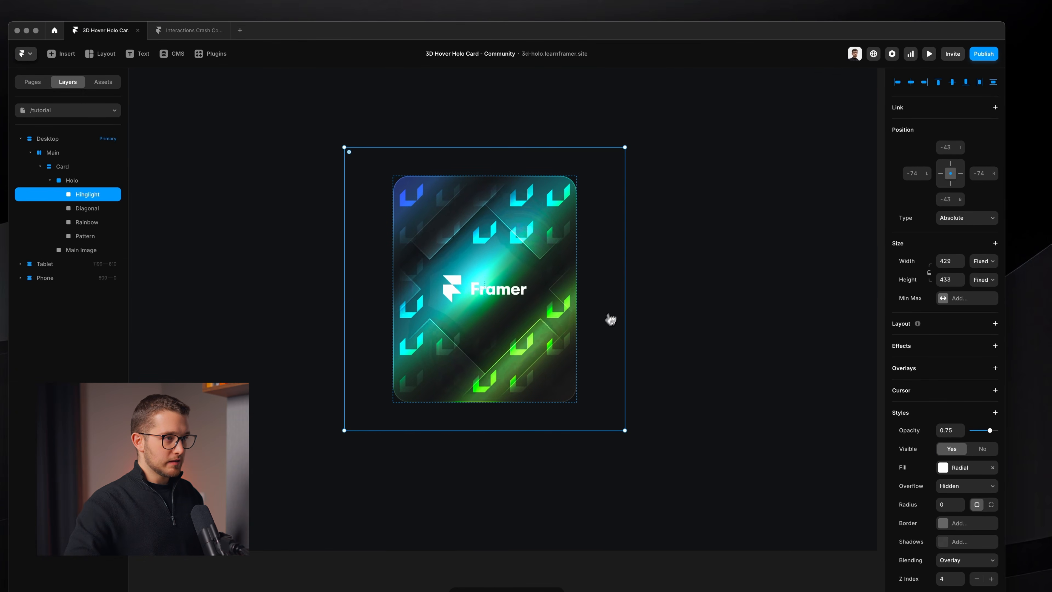
drag(625, 301, 589, 301)
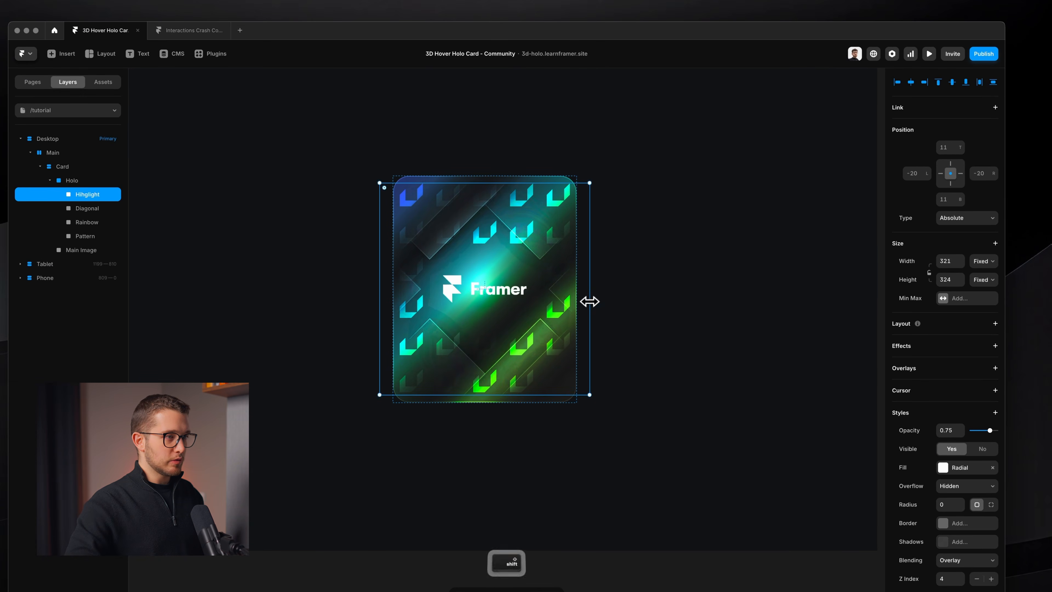
click(627, 283)
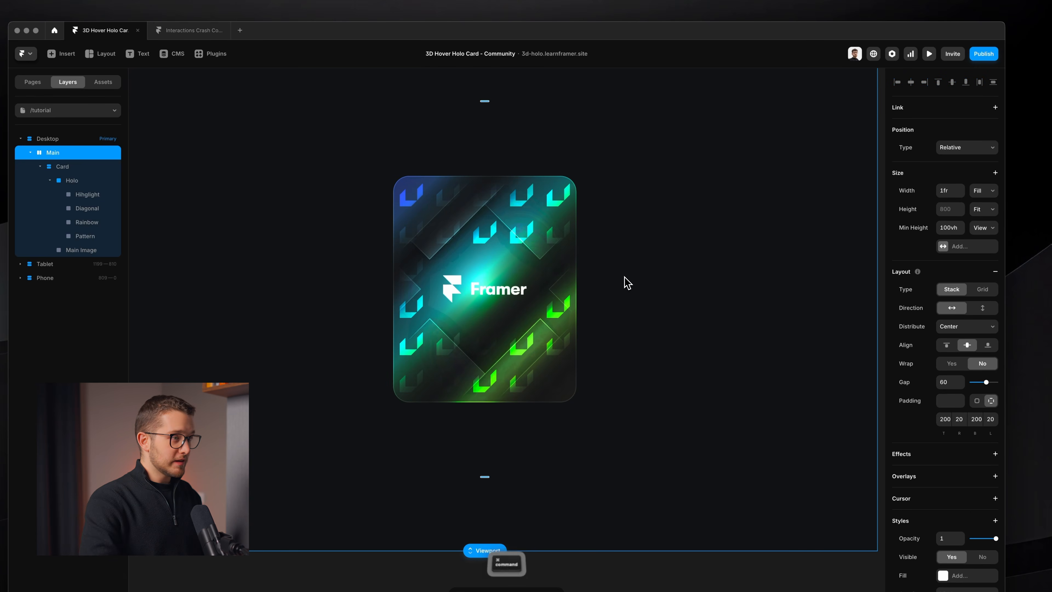
Step: Preview the card, try lower opacities on the Holo frame and return it to 1
key(super+backslash)
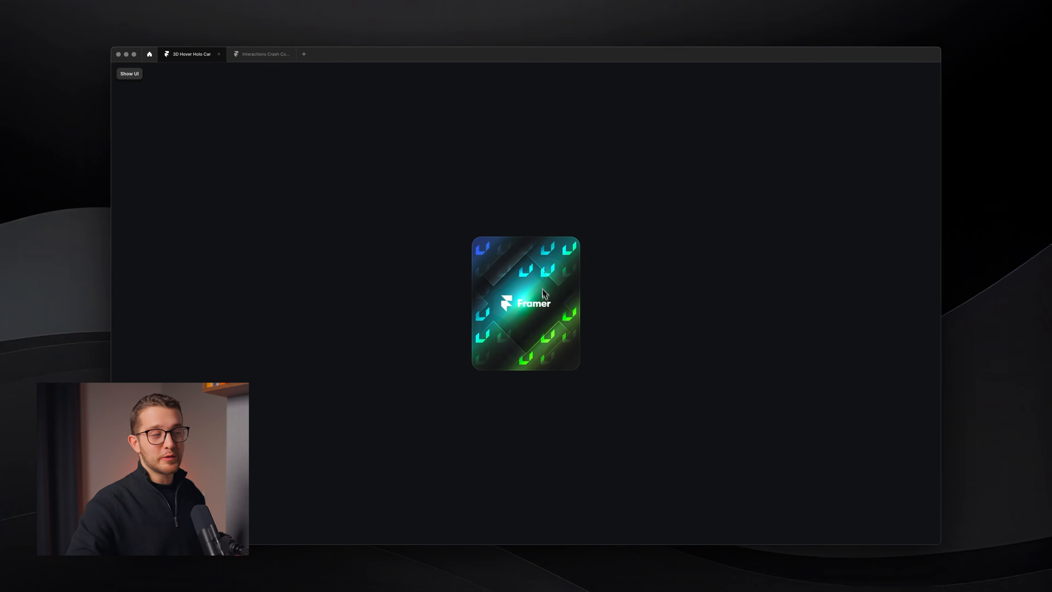
key(Escape)
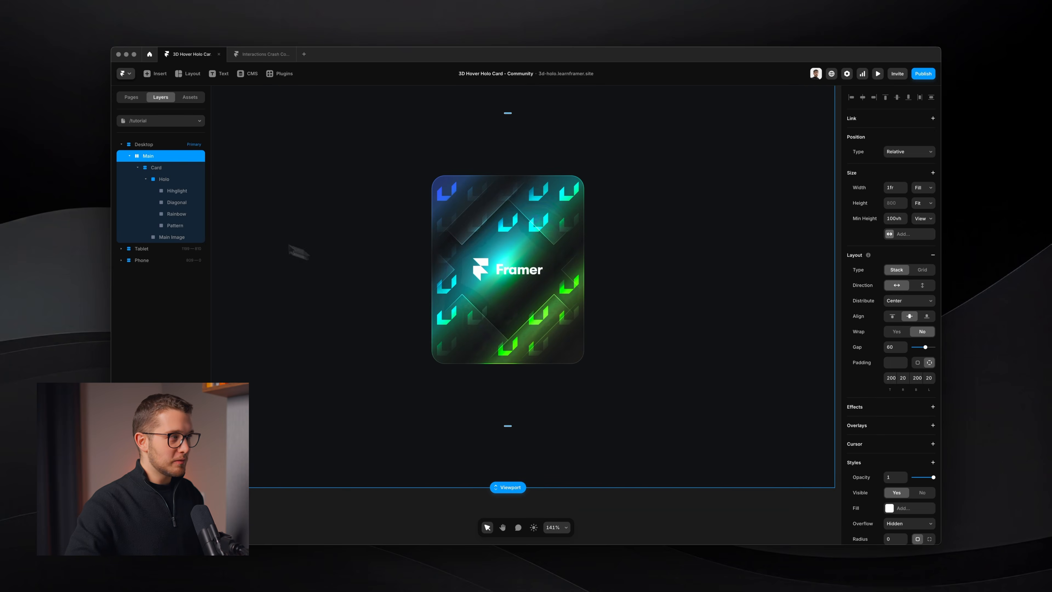
click(178, 179)
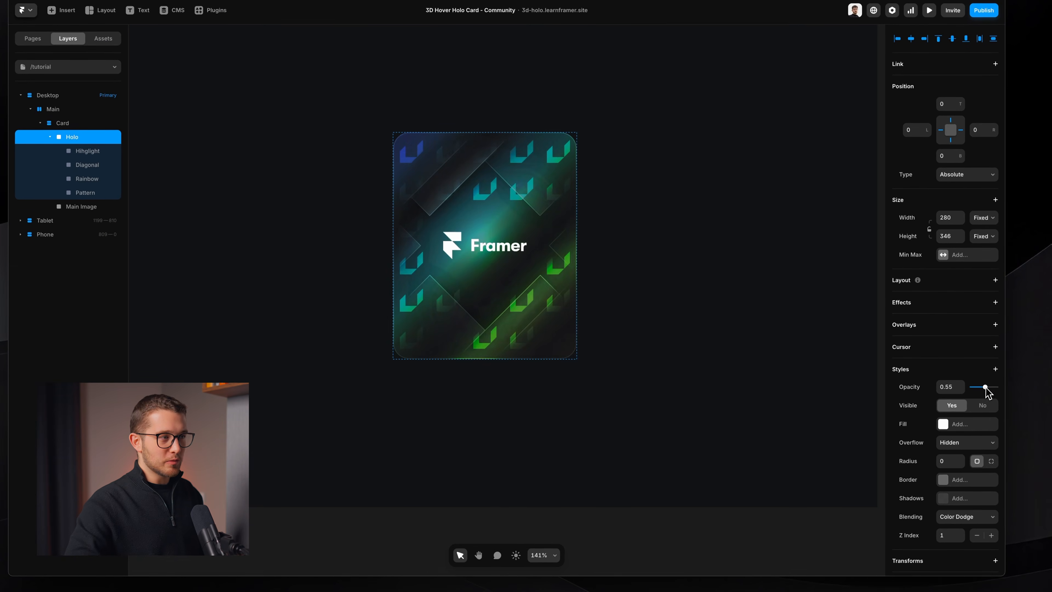
drag(986, 386, 1027, 388)
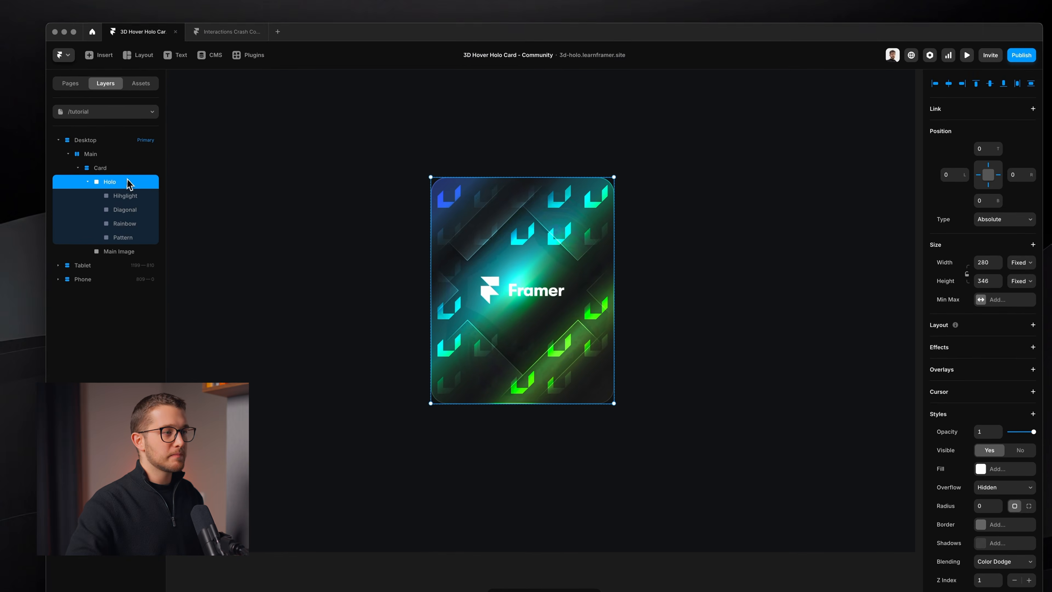
Step: Preview the layered card again and compare it with the hover effect of the reference cards in the browser
click(396, 241)
key(super+p)
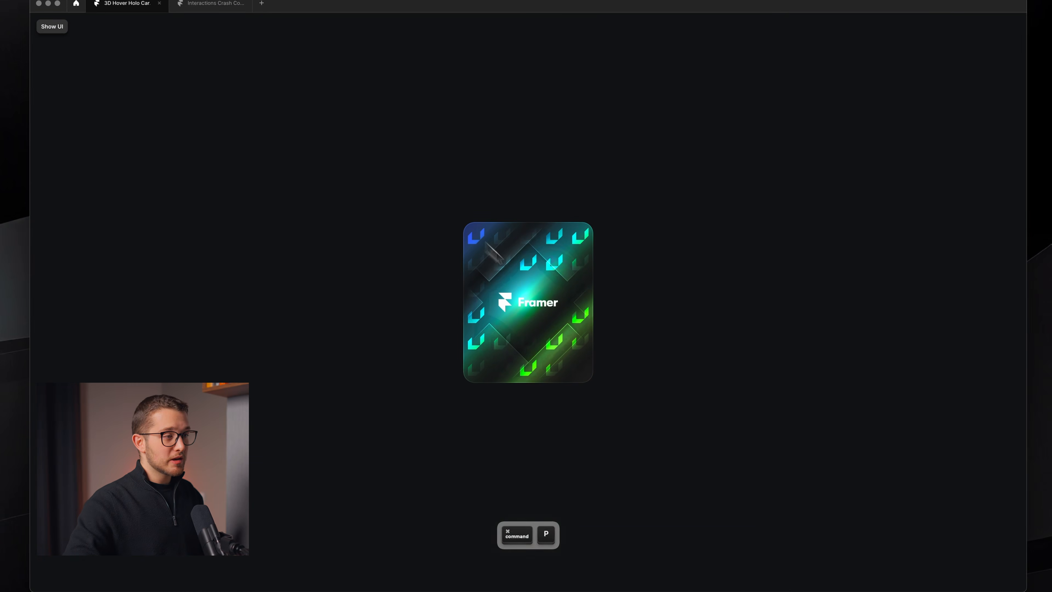
key(Escape)
scroll(362, 152, up, 1)
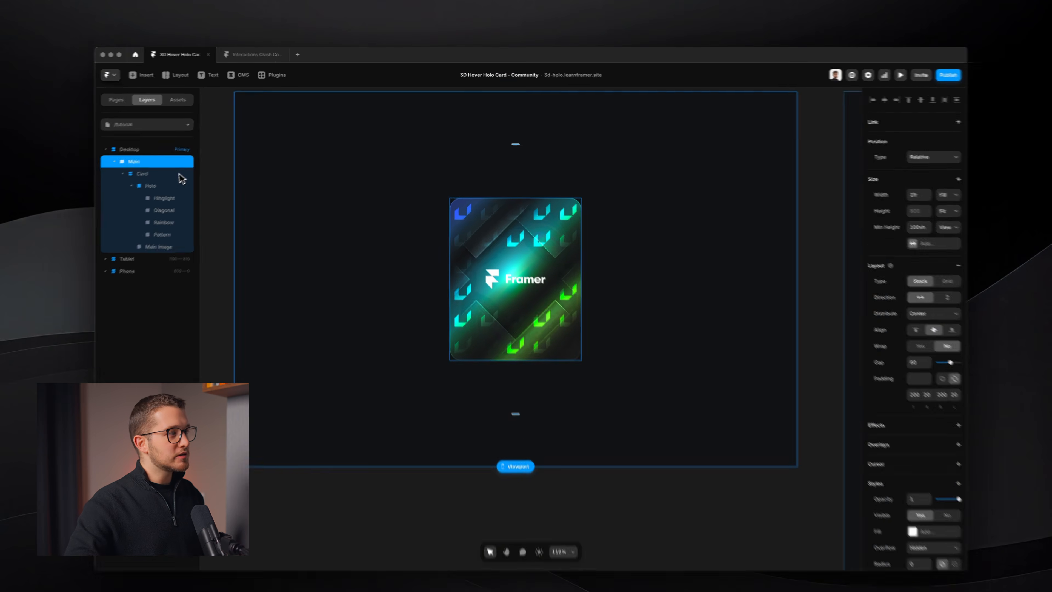
click(178, 176)
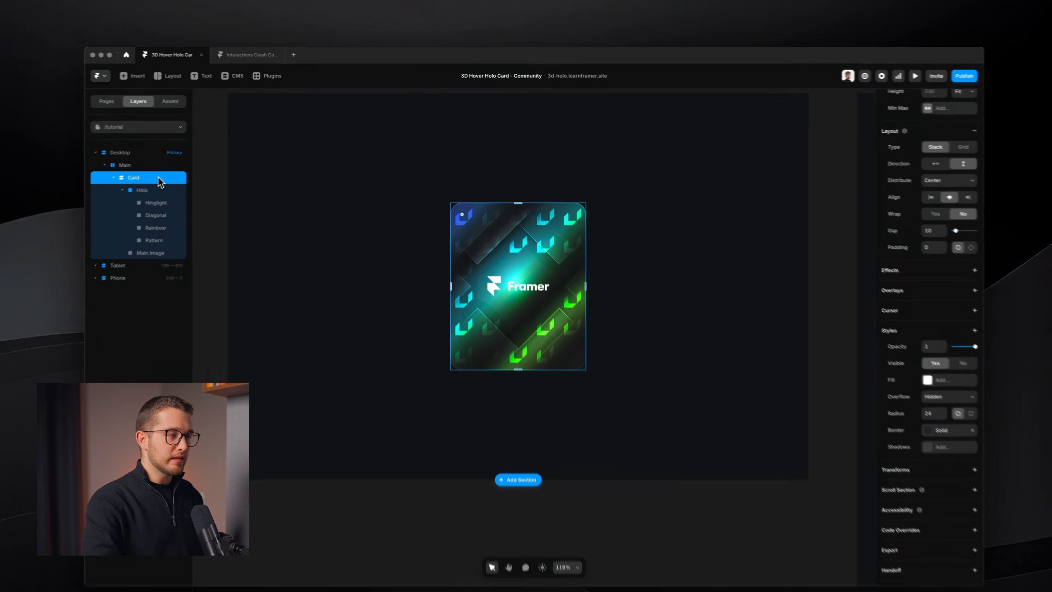
key(super+p)
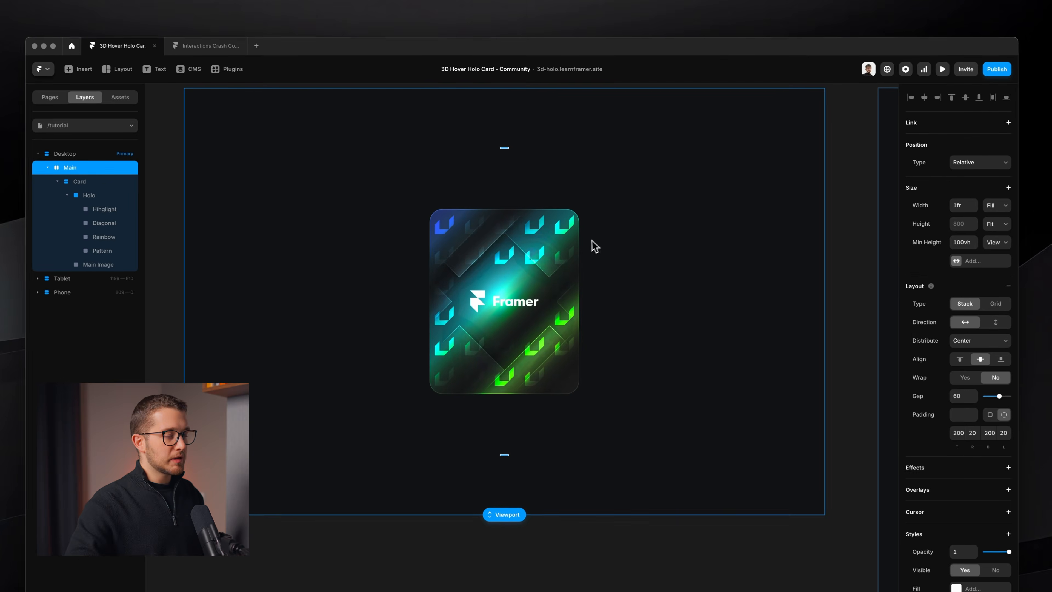
key(super+Tab)
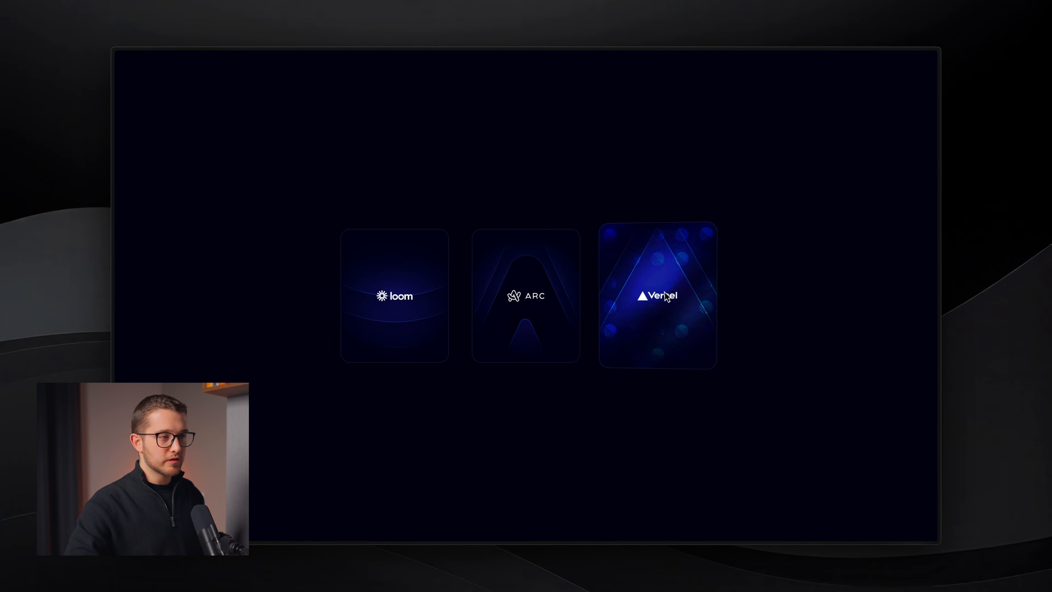
key(super+Tab)
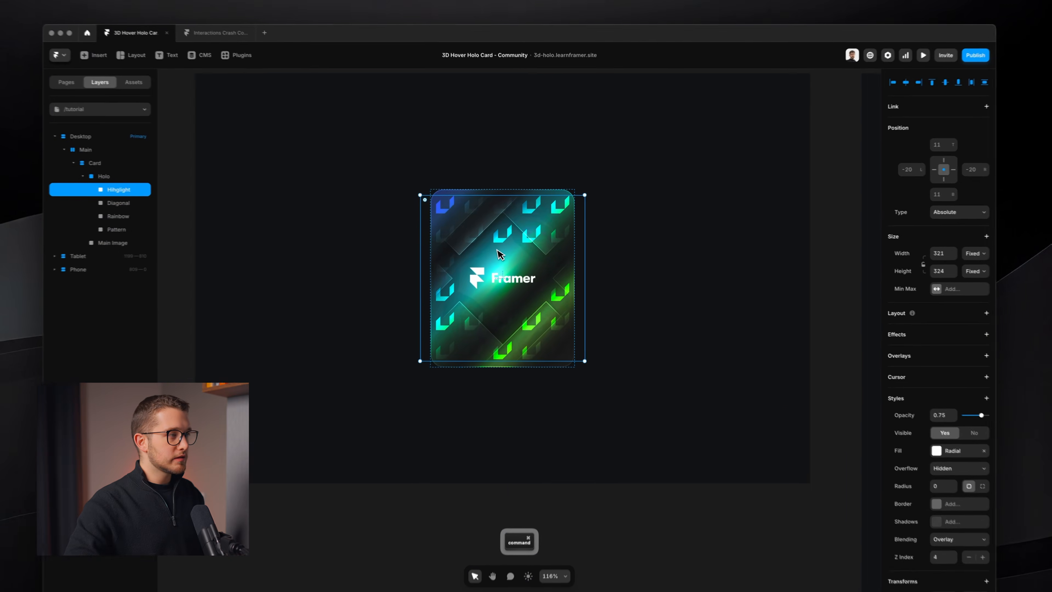
Step: Turn the Card stack into a component named Card and open it for editing
click(116, 165)
right_click(117, 167)
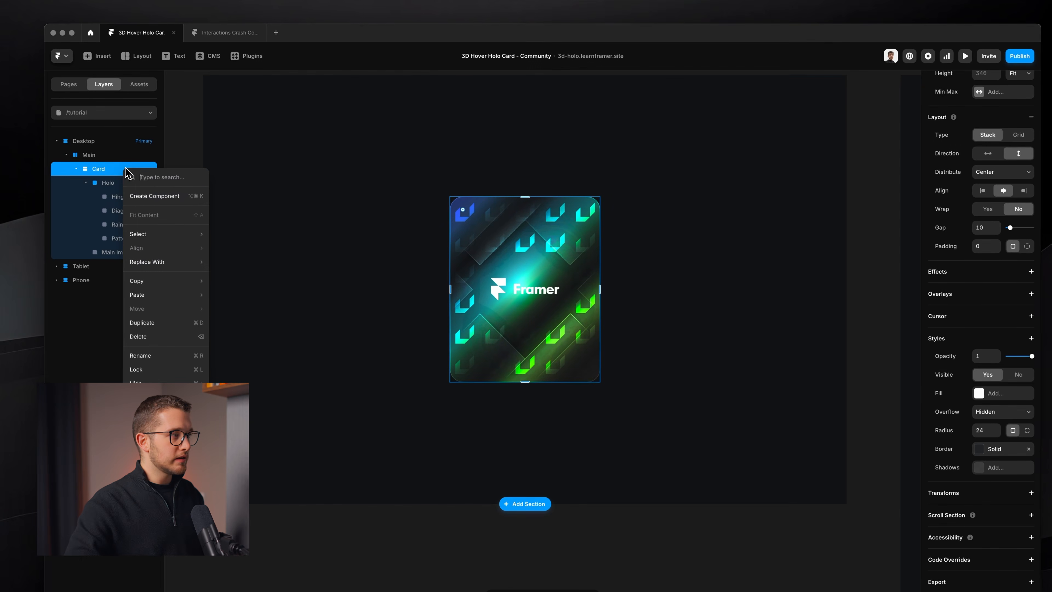
click(146, 196)
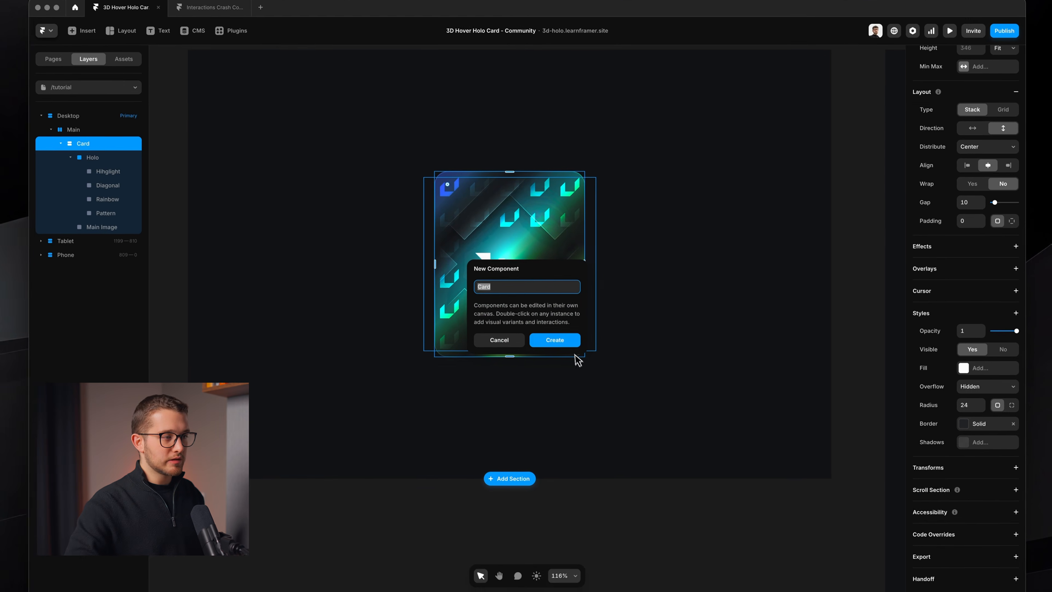
click(571, 365)
click(482, 271)
Step: Set the Holo layer's opacity to 0 in Variant 1 and add a Hover variant below it
click(85, 99)
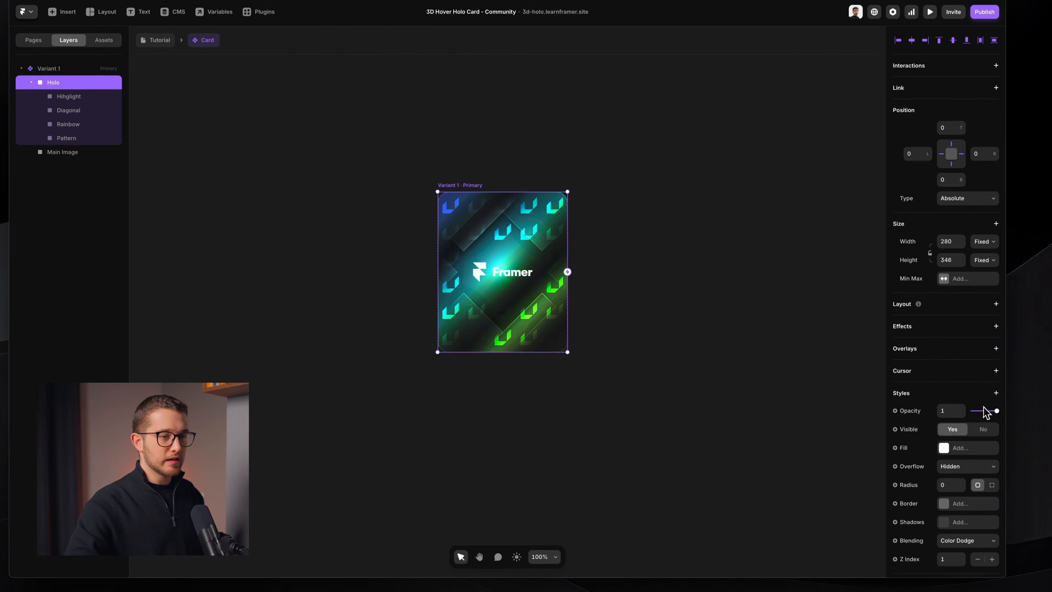
drag(994, 413, 944, 412)
click(472, 182)
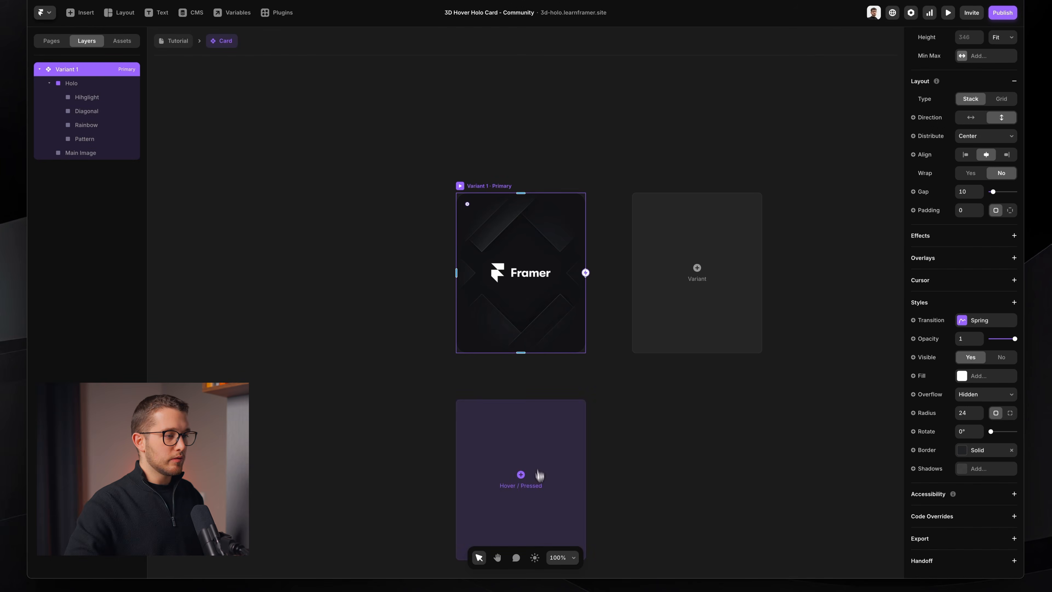
click(550, 487)
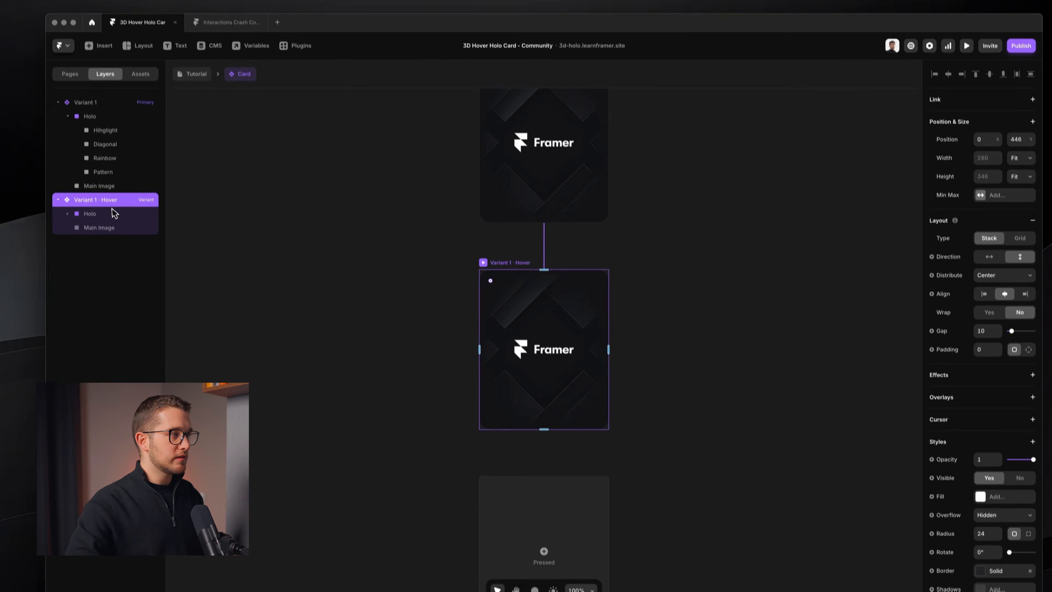
Step: Set the Holo layer's opacity to 0.5 in the Hover variant and clear the selection
click(94, 181)
click(997, 436)
text(0.5)
key(Return)
click(688, 383)
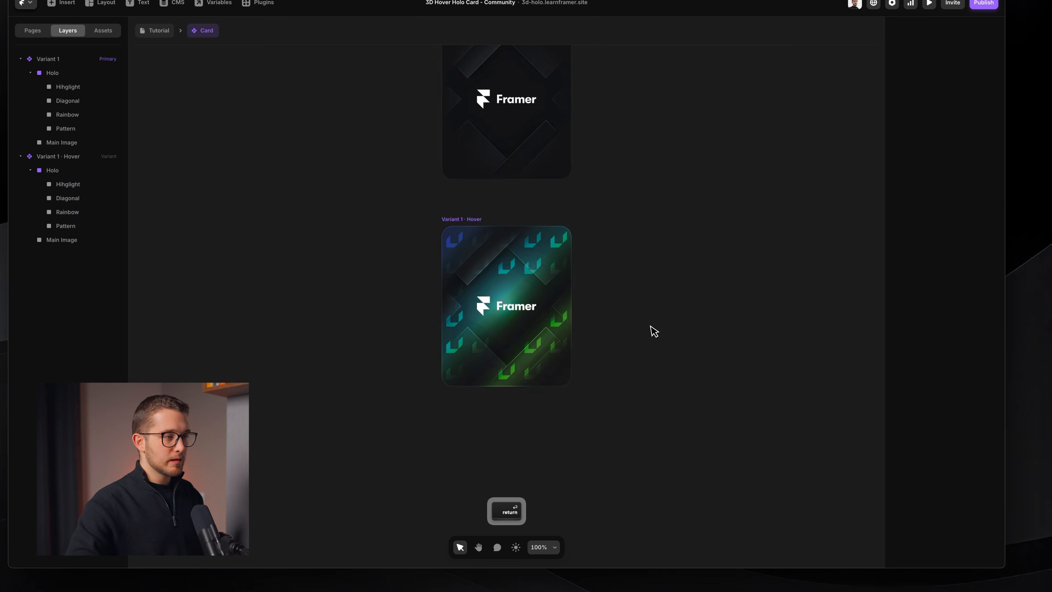
Step: Inspect the Hover variant and preview the Card component's hover change
scroll(553, 247, up, 3)
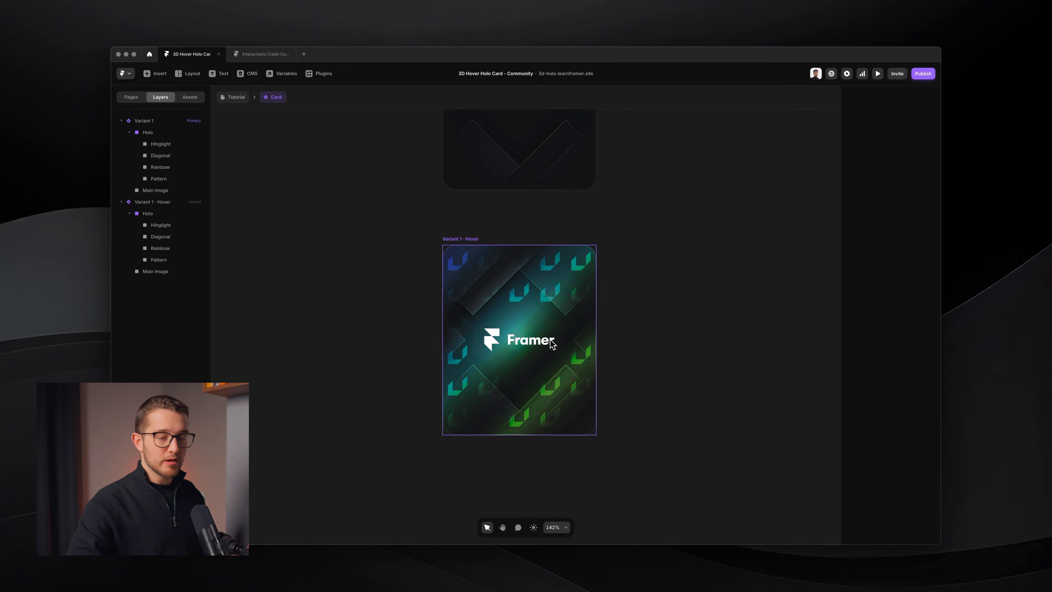
scroll(550, 340, up, 3)
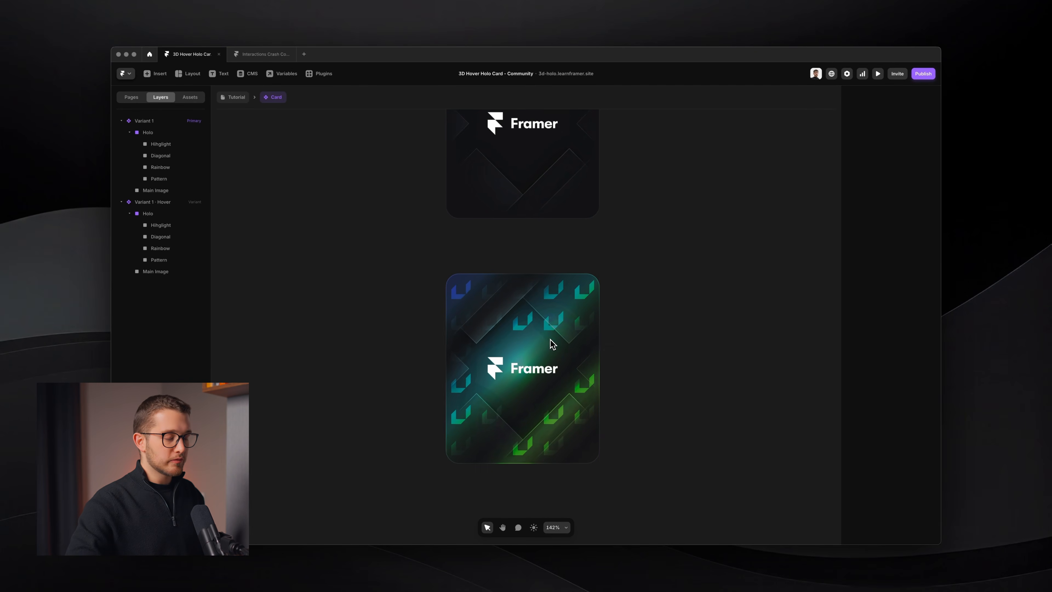
key(super+p)
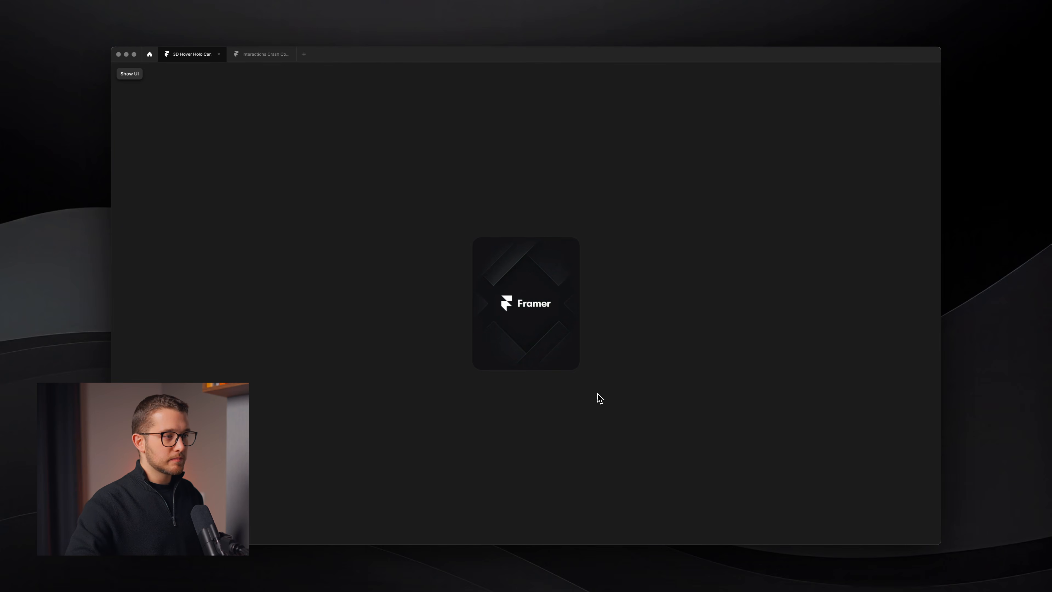
key(Escape)
Step: Adjust the time of Variant 1's Spring transition and preview the hover effect
click(478, 179)
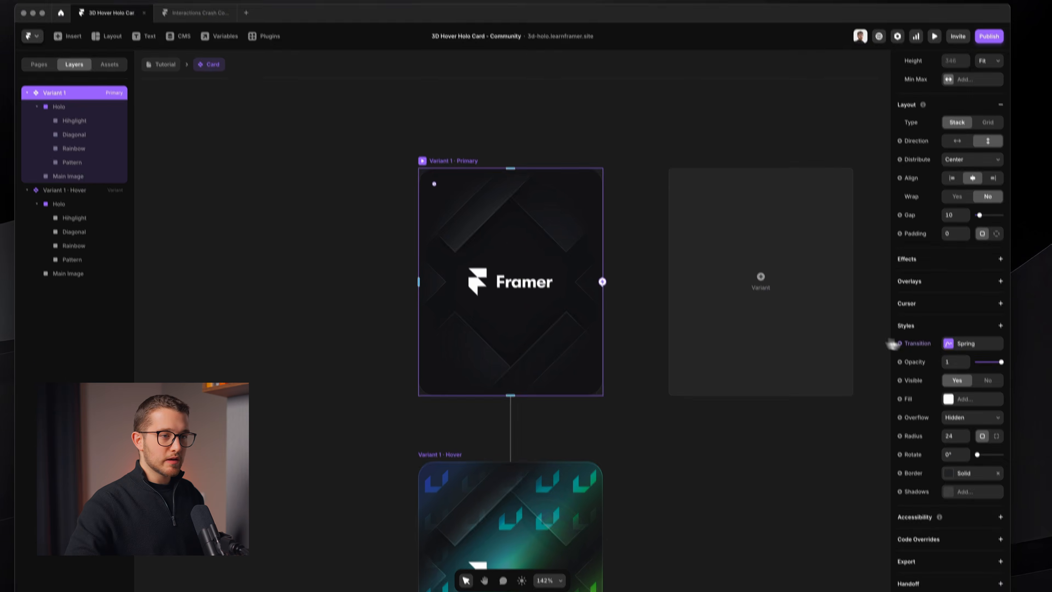
click(910, 337)
click(819, 421)
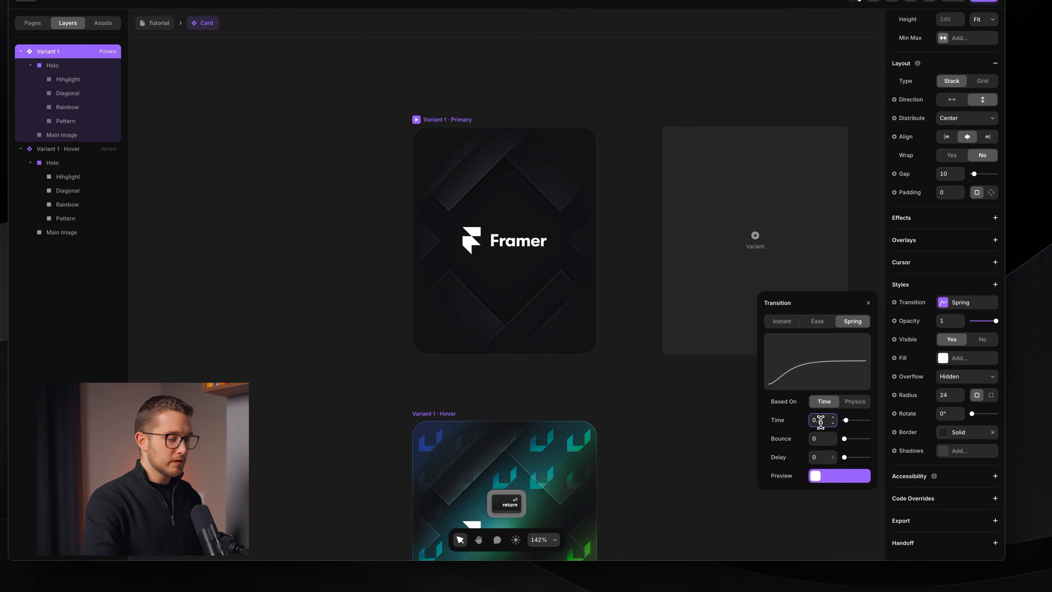
key(super+backslash)
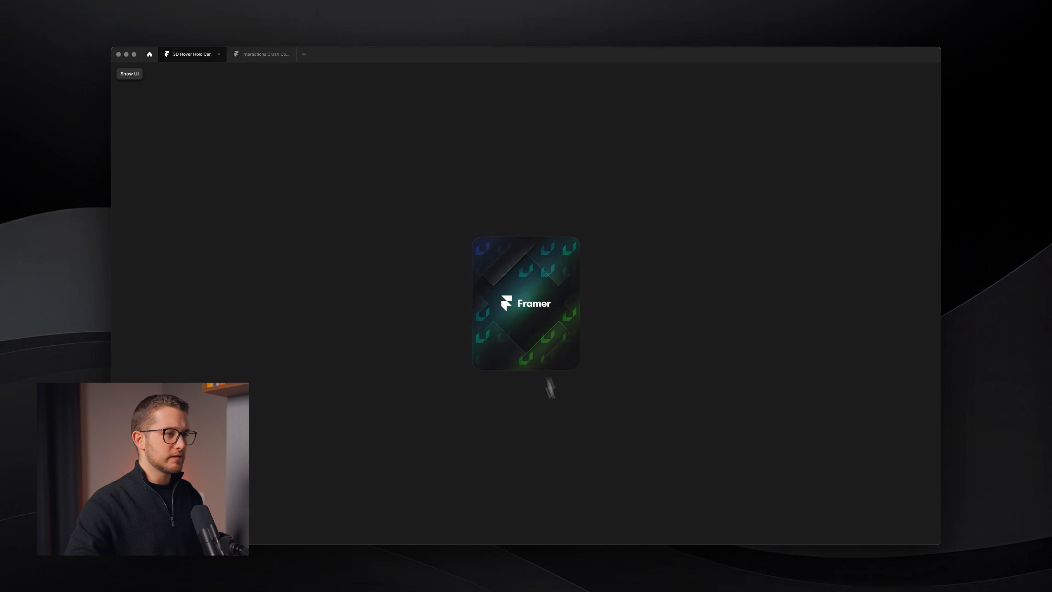
key(super+r)
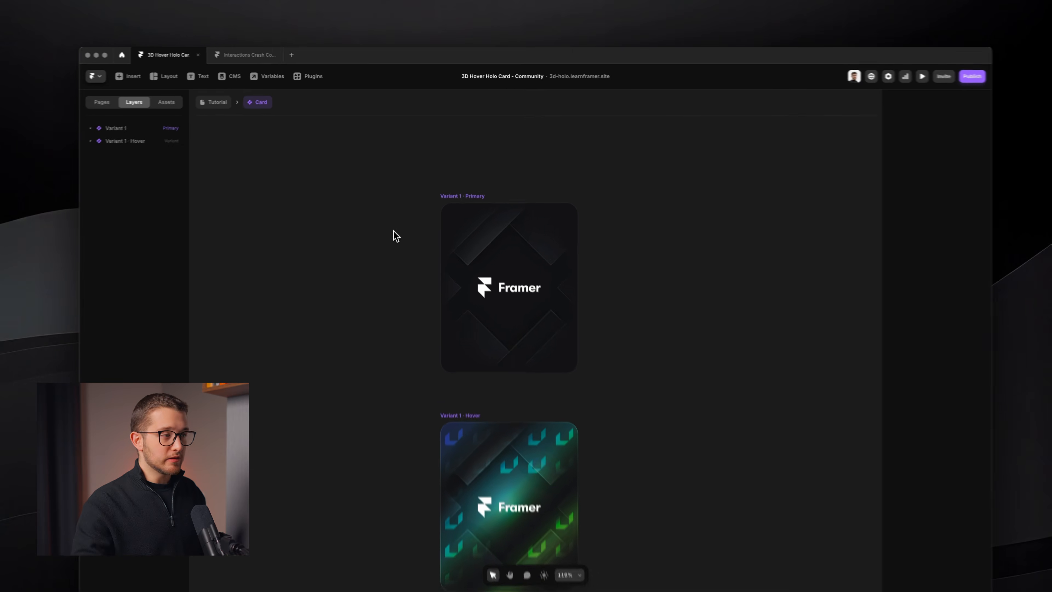
Step: In the browser, search the Framer resources for "floati", copy the Parallax Floating component and paste it into Hihglight in Variant 1
key(alt+f)
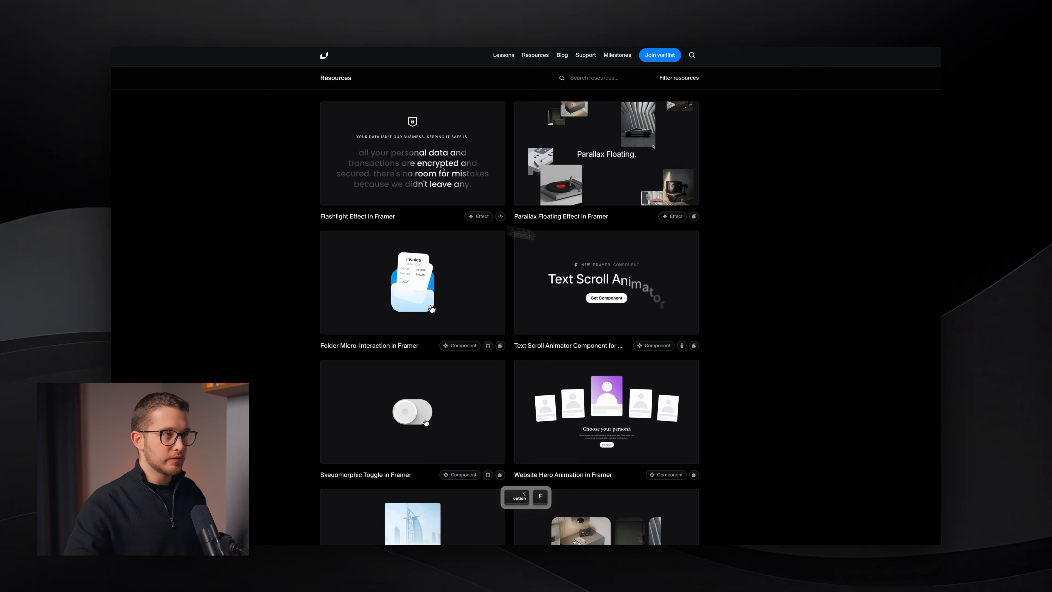
key(super+o)
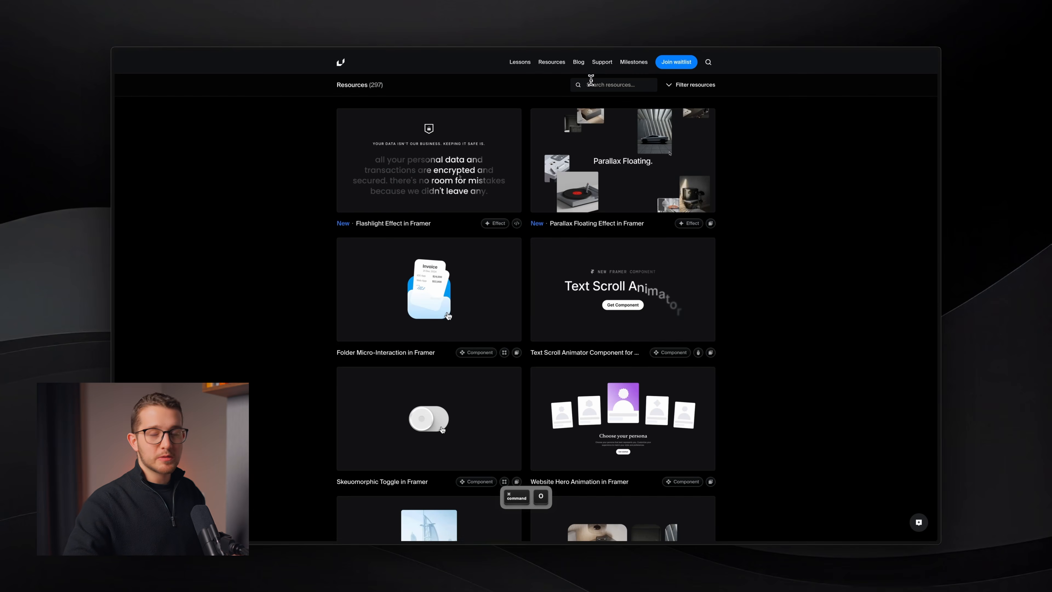
click(614, 89)
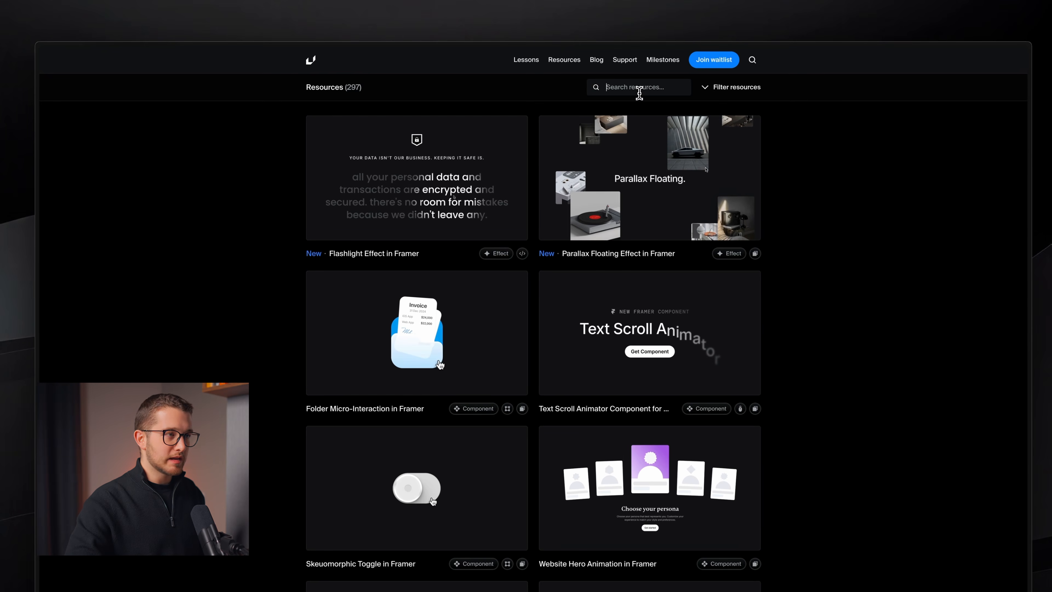
text(floati)
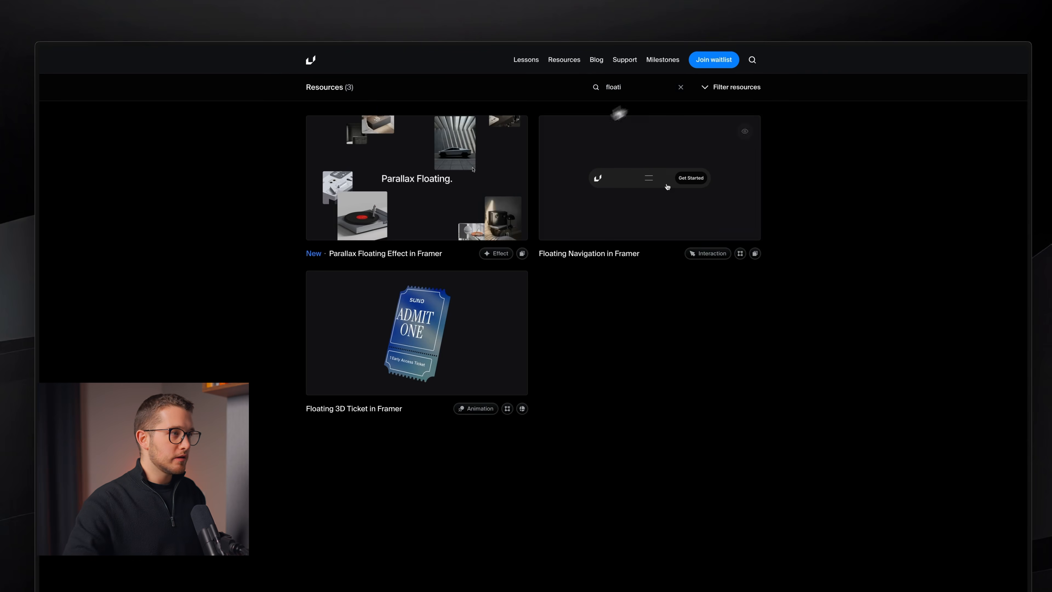
click(466, 183)
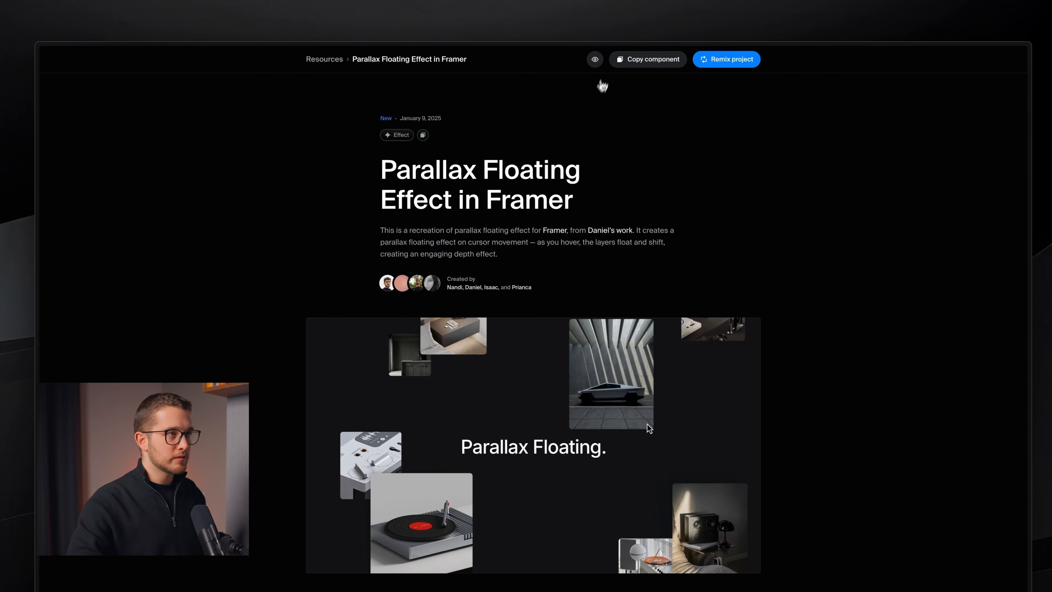
key(super+Tab)
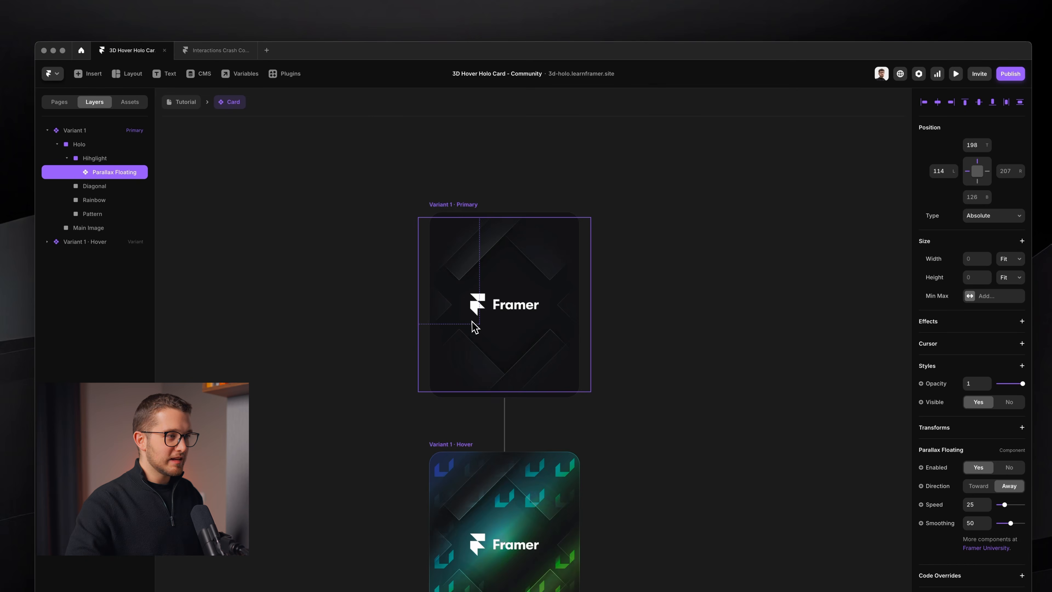
Step: Set the Parallax Floating component inside Hihglight to direction Toward with a speed of 1000
scroll(472, 321, up, 5)
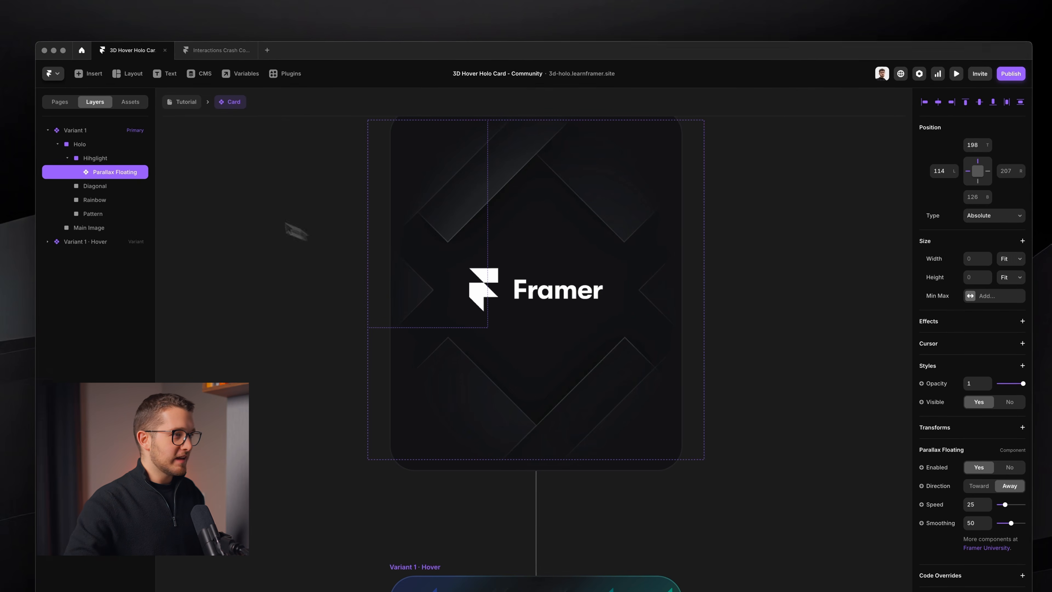
click(98, 161)
click(101, 172)
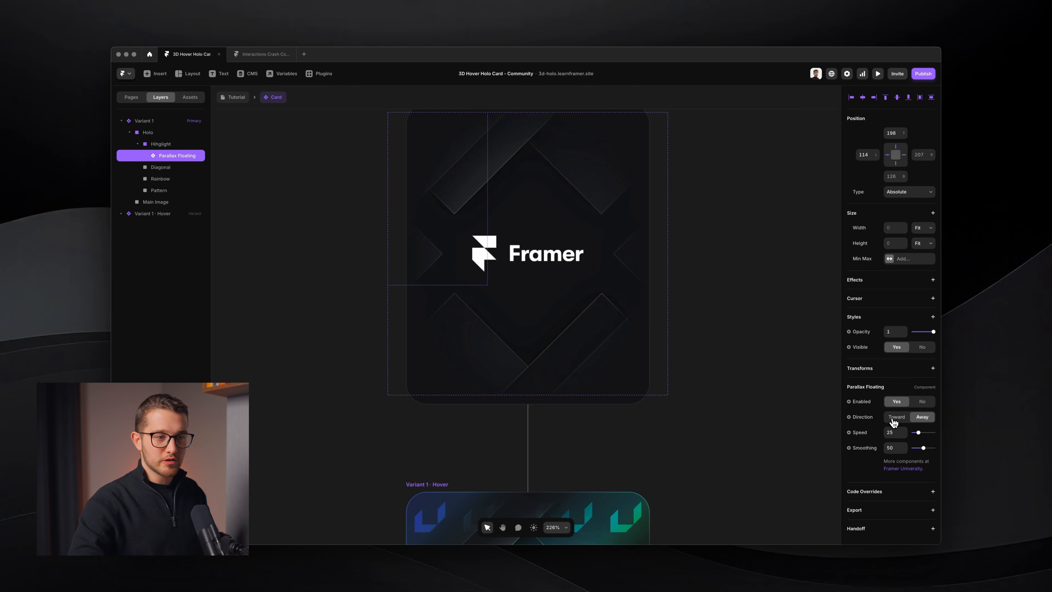
click(898, 417)
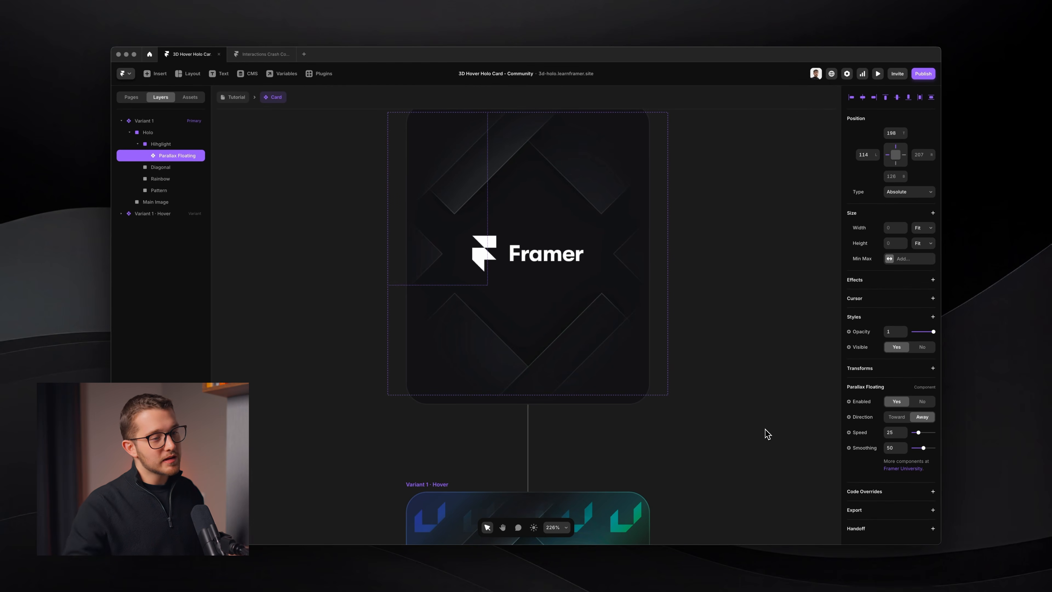
click(891, 447)
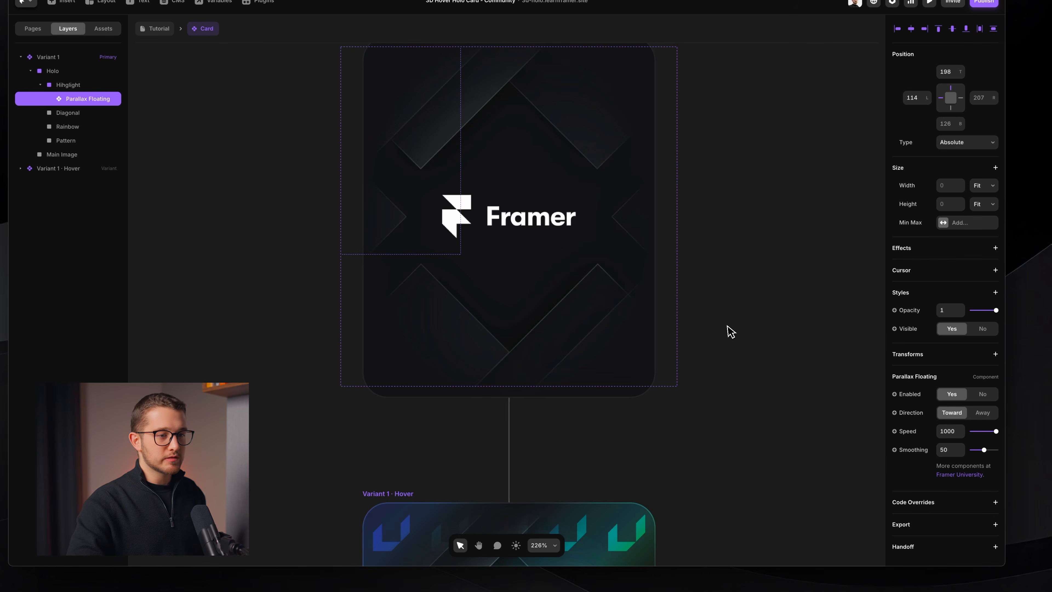
Step: Copy the Parallax Floating component from Hihglight and paste it into the Diagonal layer
key(super+c)
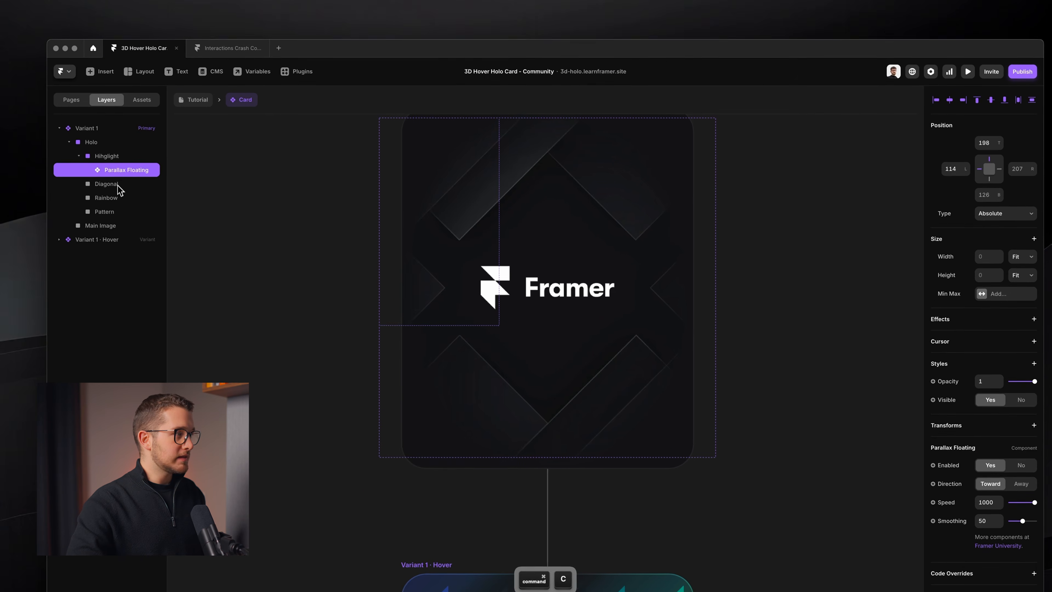
click(120, 189)
key(super+v)
click(118, 187)
click(119, 198)
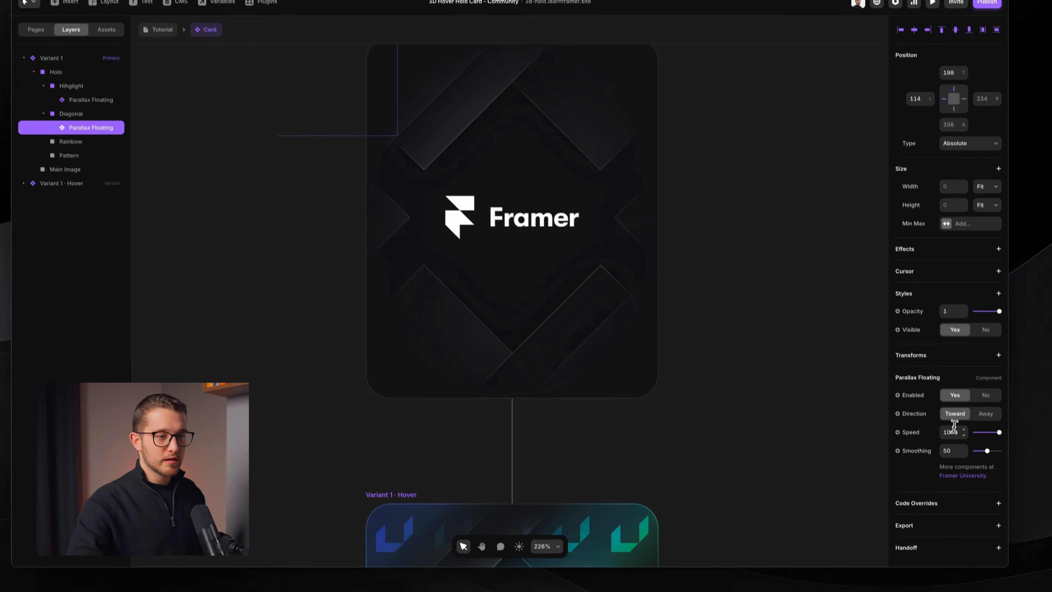
Step: Set the speed of the Parallax Floating component inside Hihglight to 100
click(953, 431)
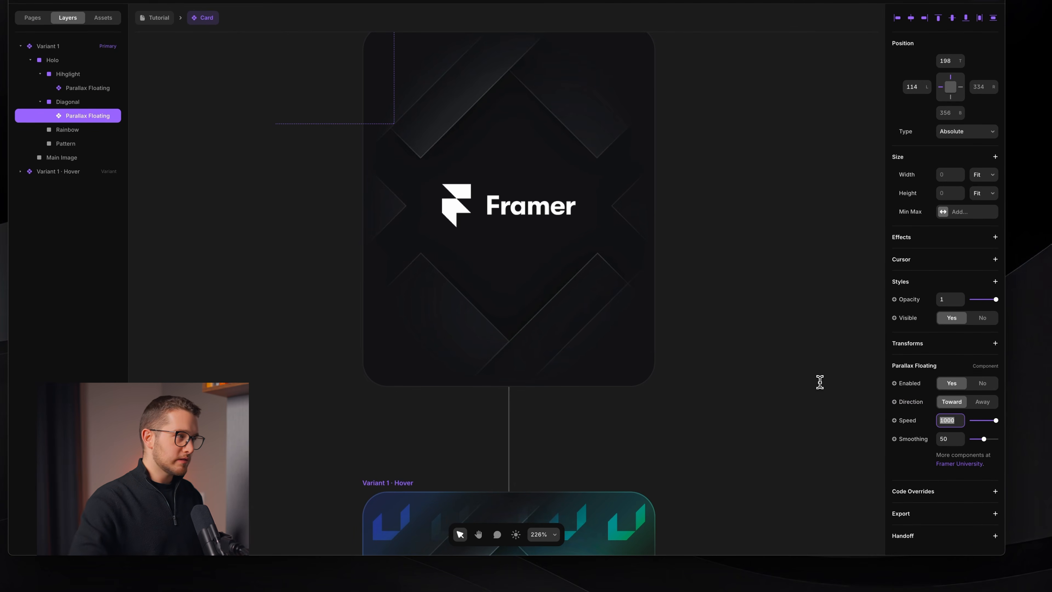
click(85, 88)
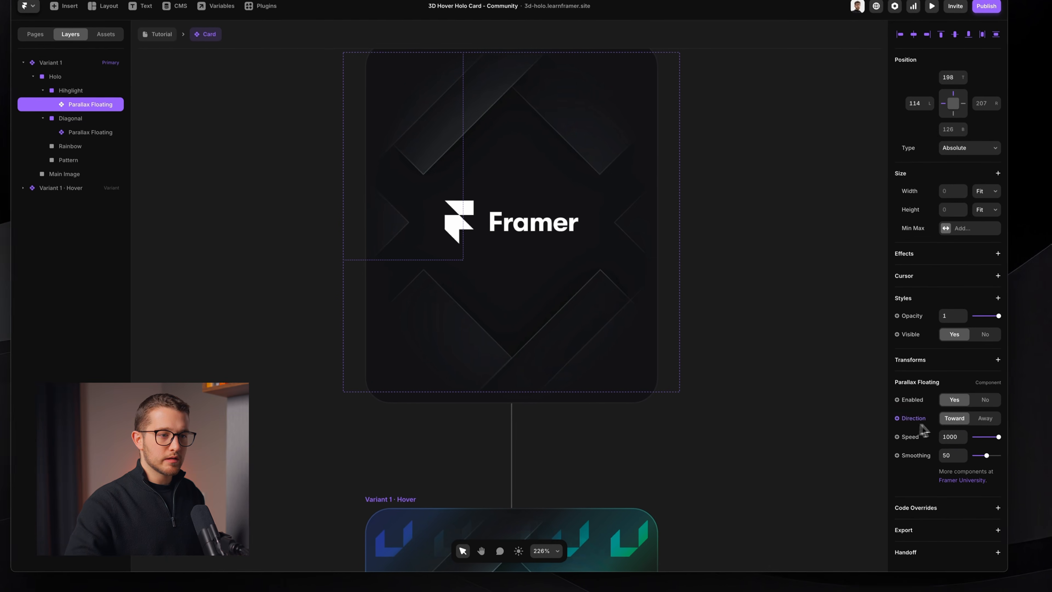
click(963, 436)
text(100)
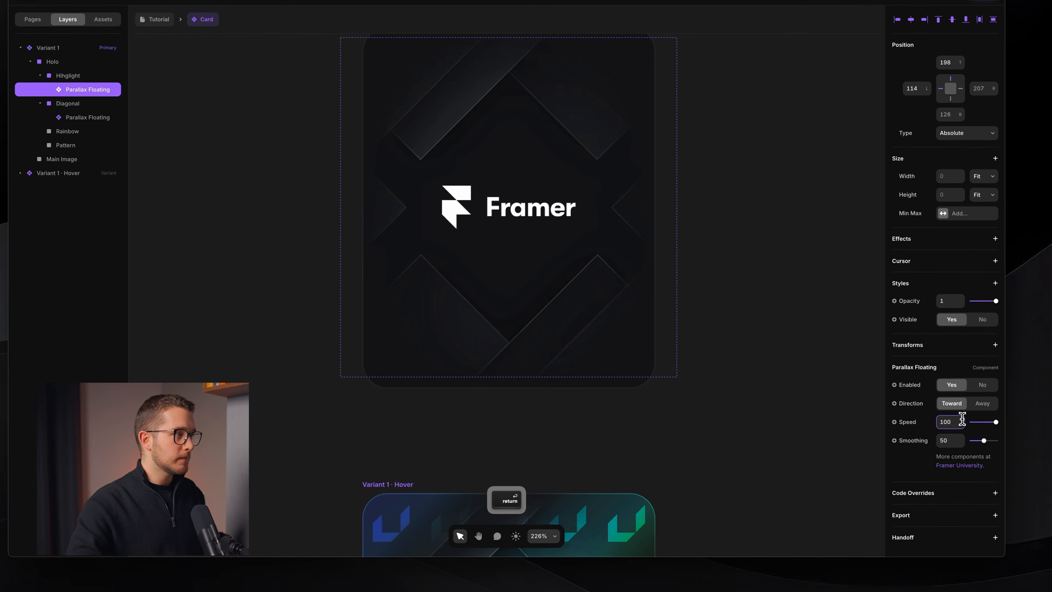
Step: Set the Parallax Floating component inside Diagonal to a speed of 50 and direction Away
click(88, 117)
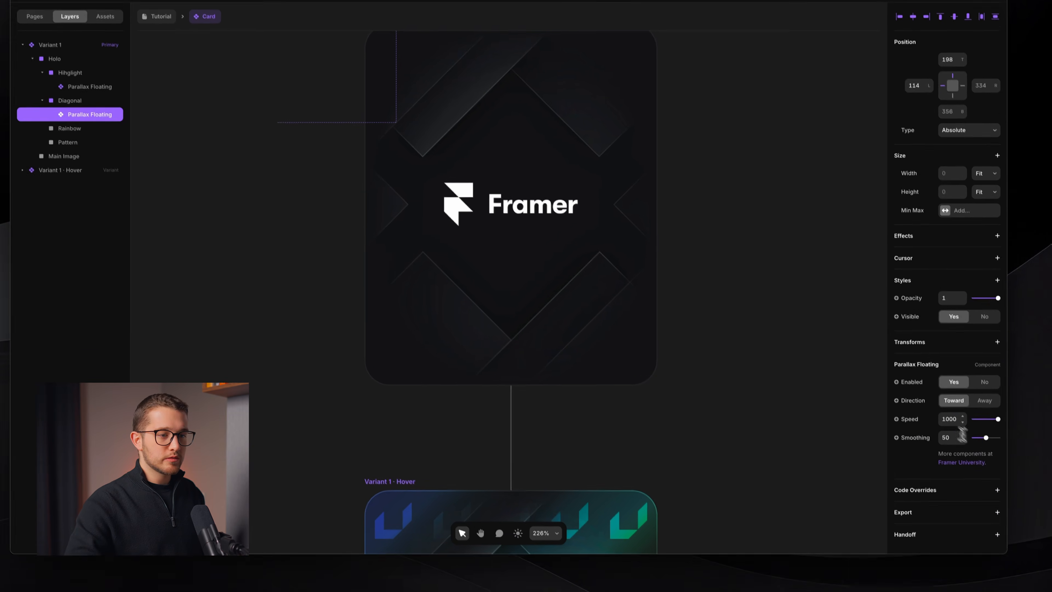
click(947, 421)
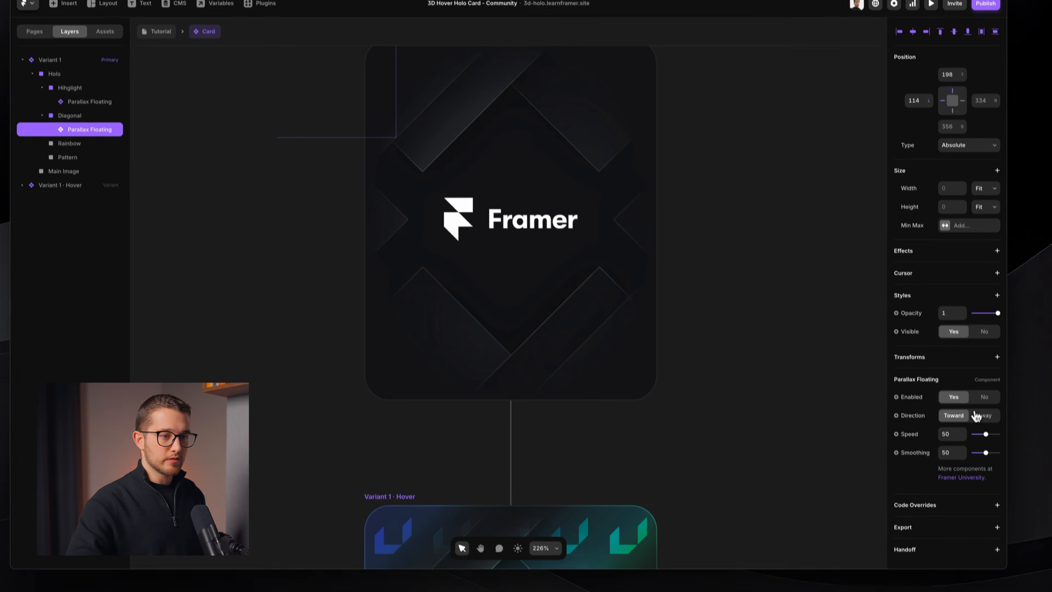
click(982, 402)
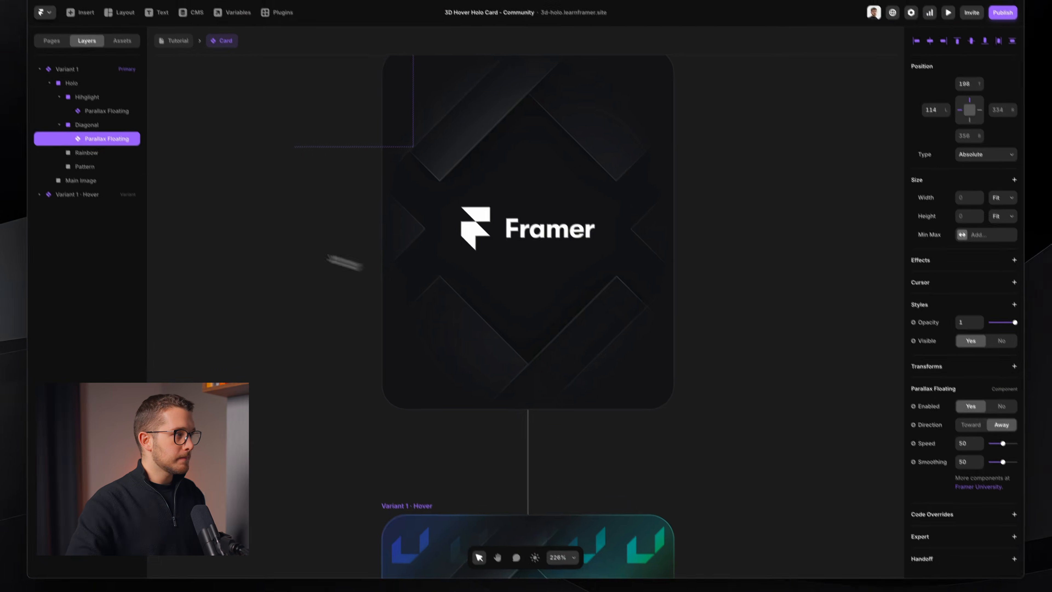
Step: Paste a Parallax Floating component with direction Toward and speed 50 into the Rainbow layer and preview the card's hover effect
click(70, 128)
key(super+v)
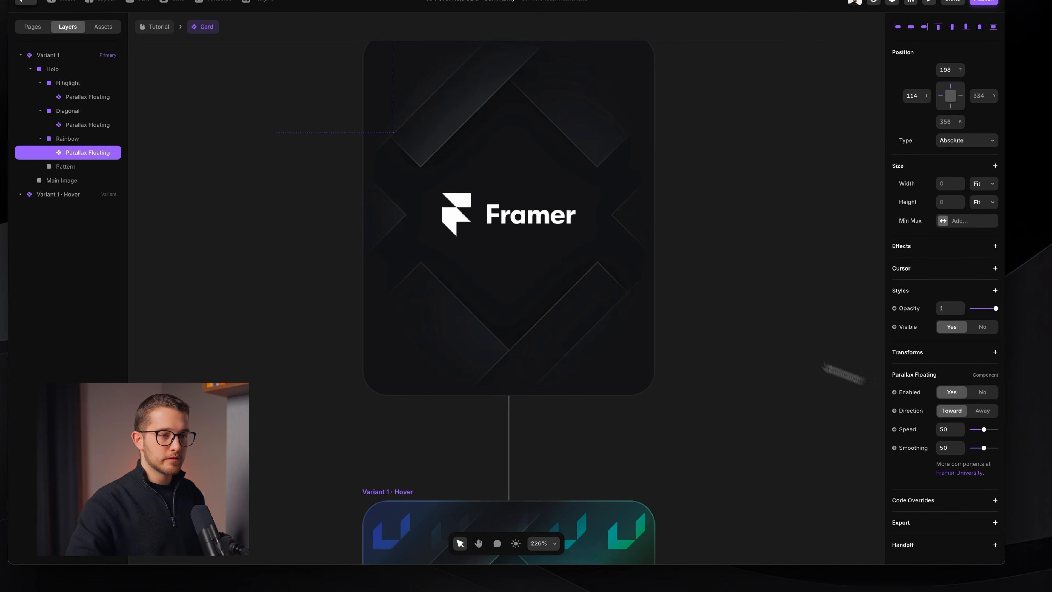
click(707, 292)
scroll(659, 293, down, 5)
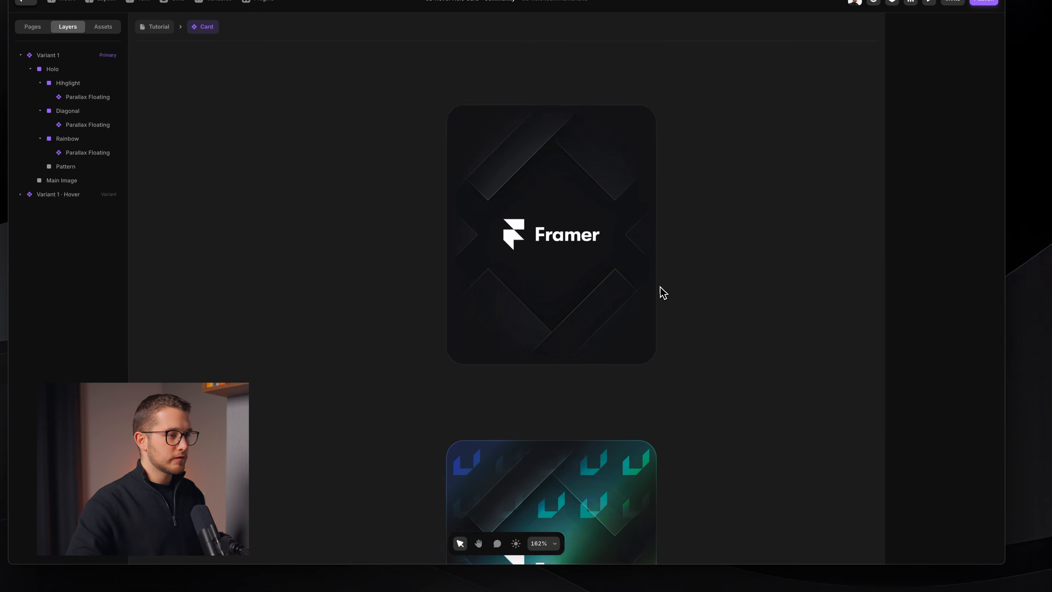
key(super+p)
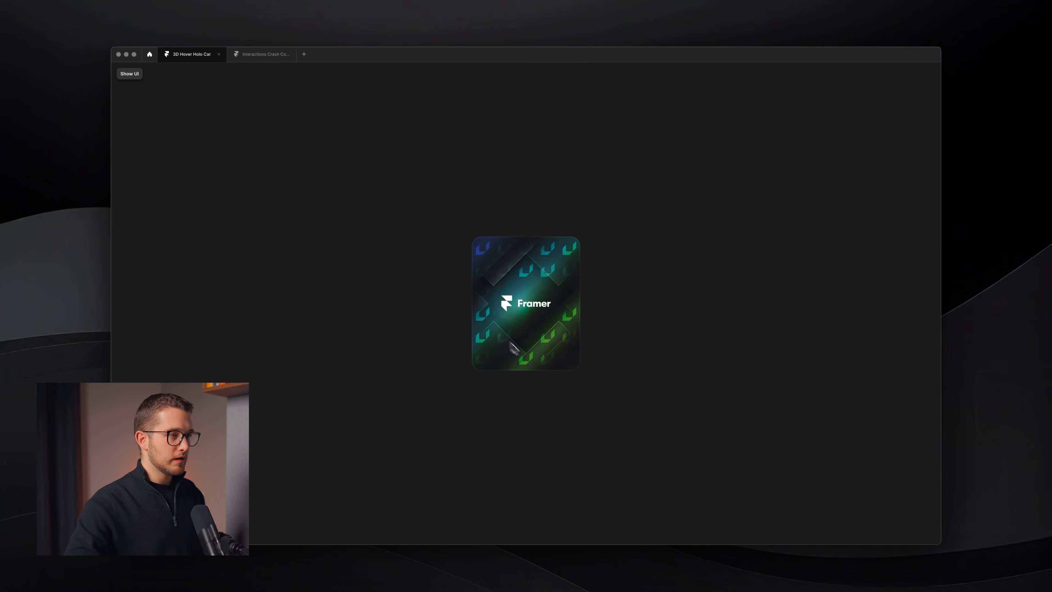
key(Escape)
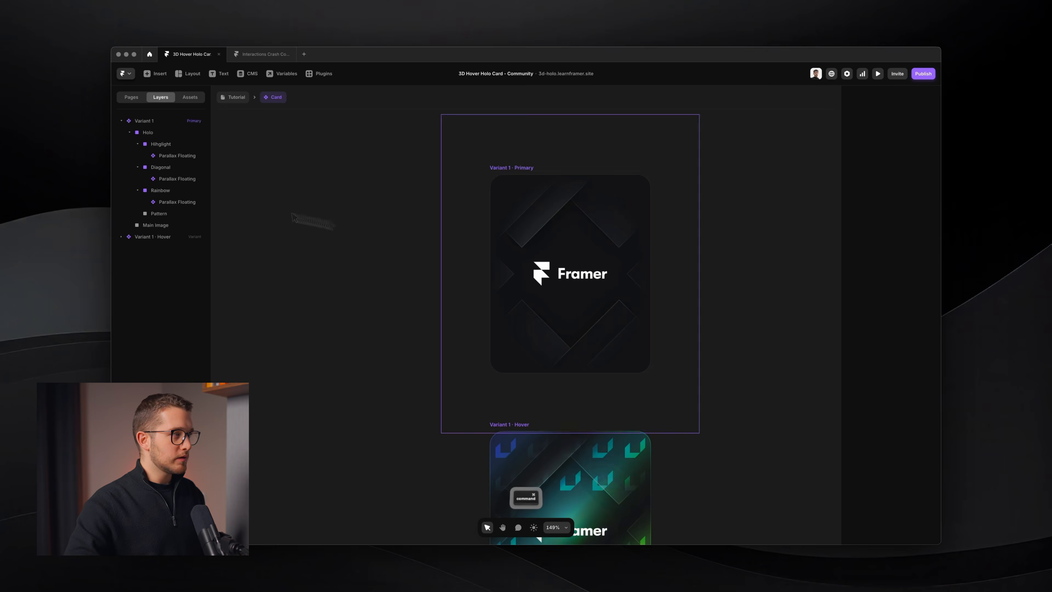
Step: Set the speed of Hihglight's Parallax Floating component to 1000 and preview the card's hover effect
click(168, 156)
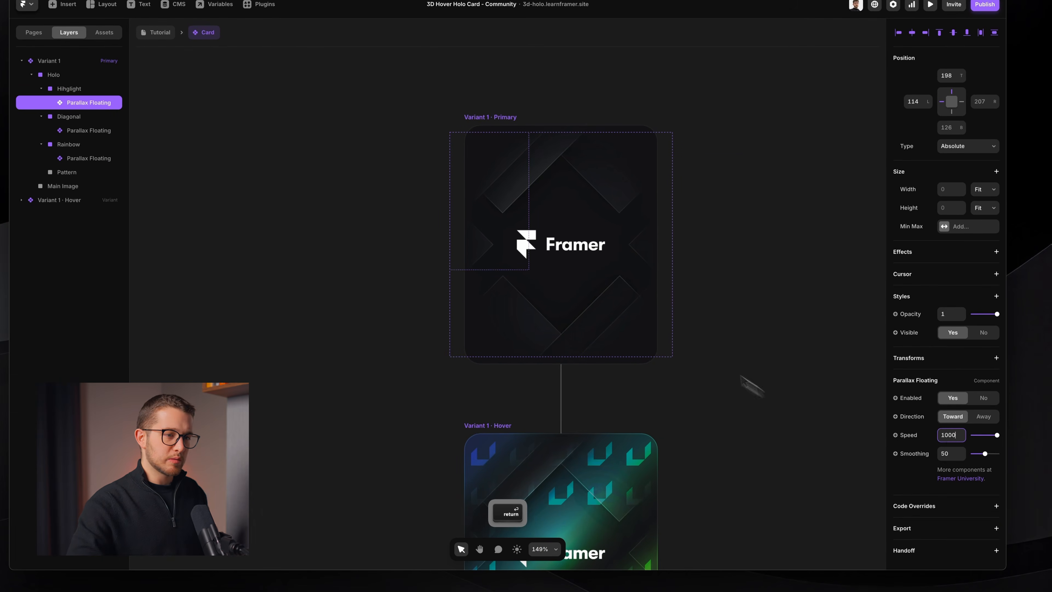
click(767, 319)
key(super+backslash)
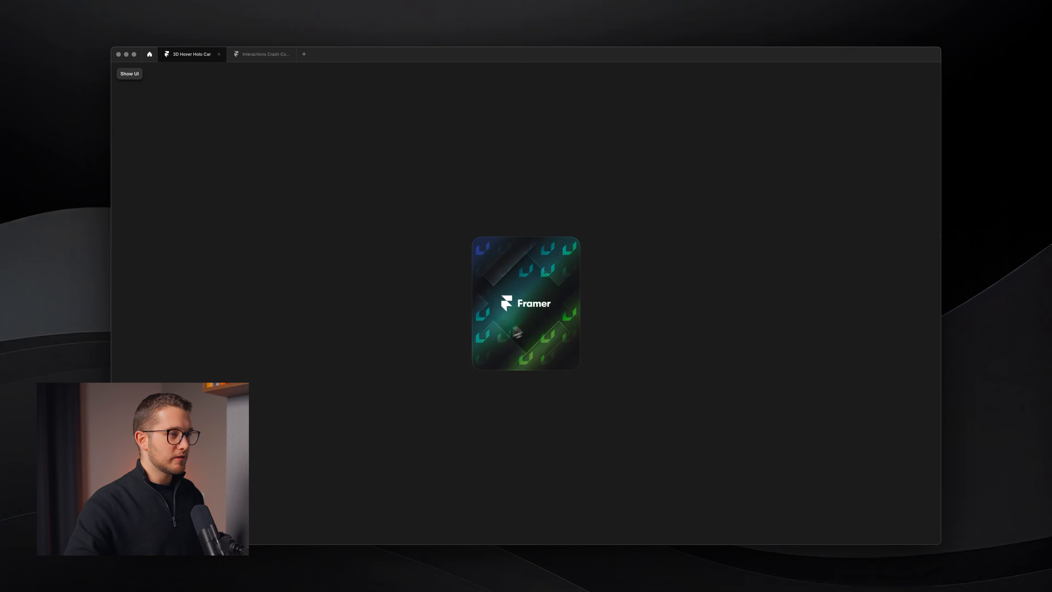
key(shift+super+4)
key(space)
key(Escape)
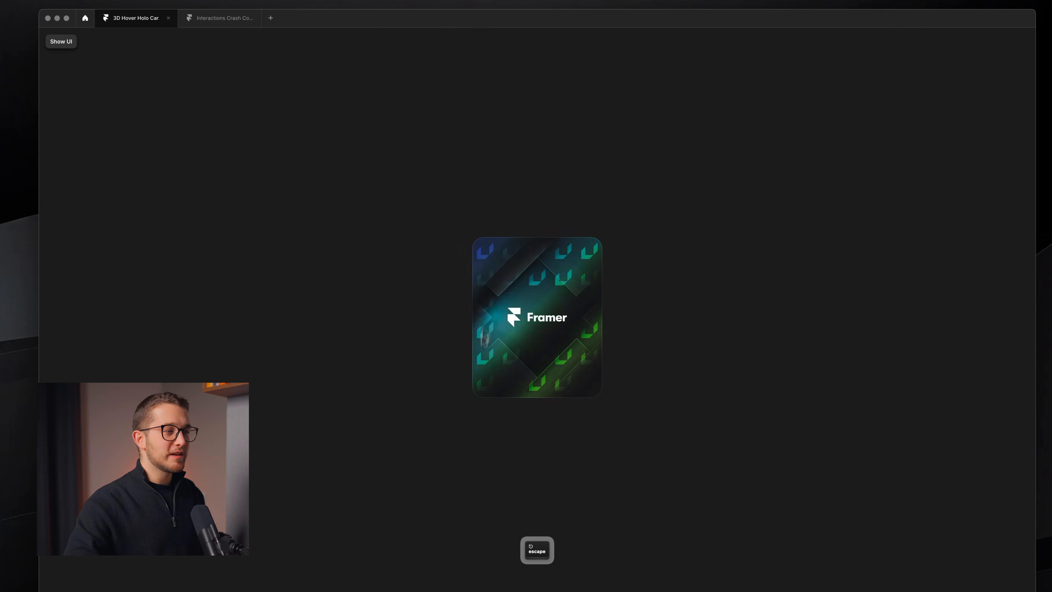
key(Escape)
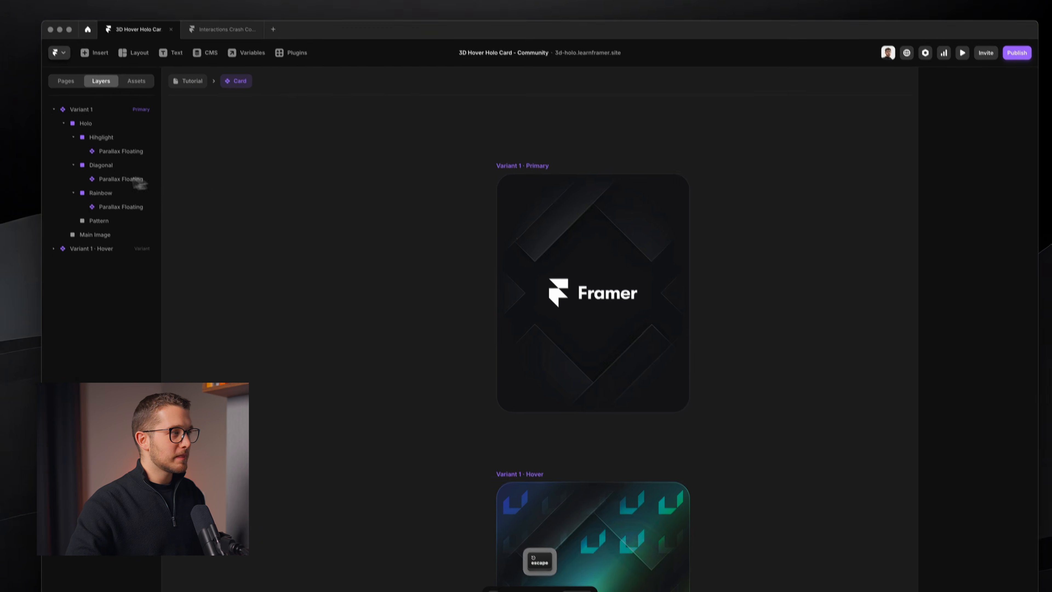
Step: Set the speed of Hihglight's Parallax Floating component to 500 and preview the hover effect again
click(137, 139)
click(981, 472)
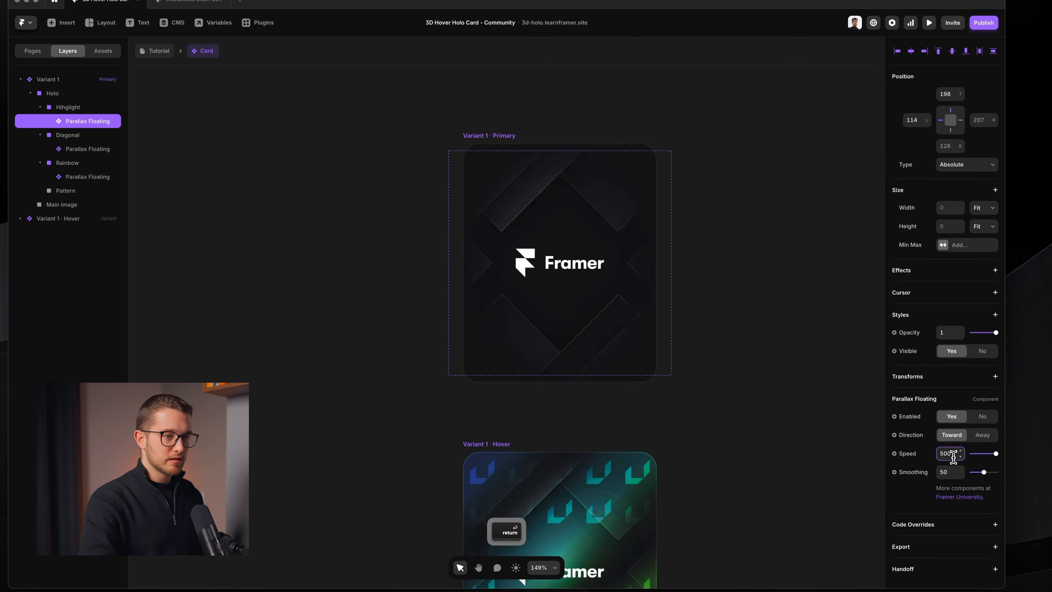
click(643, 143)
key(super+p)
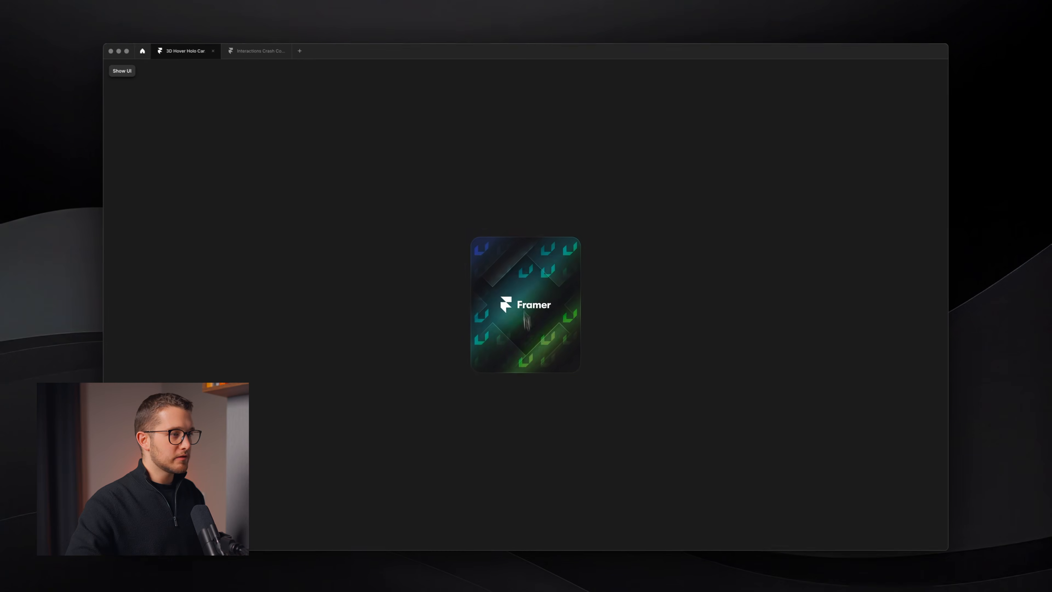
key(Escape)
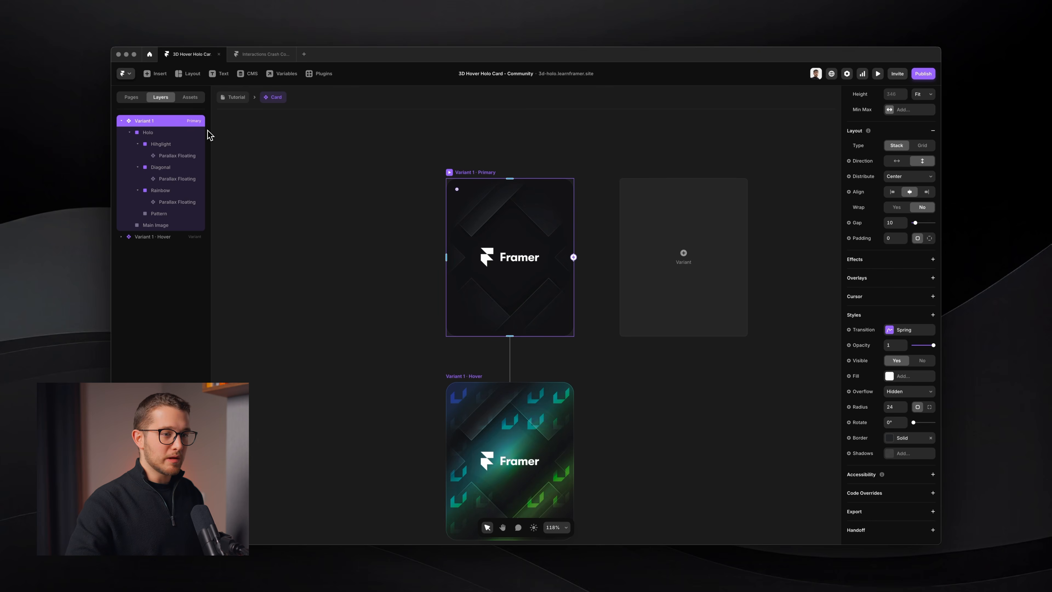
Step: Return to the Tutorial page and move the Card out of the Desktop breakpoint onto the empty canvas beside it
click(232, 97)
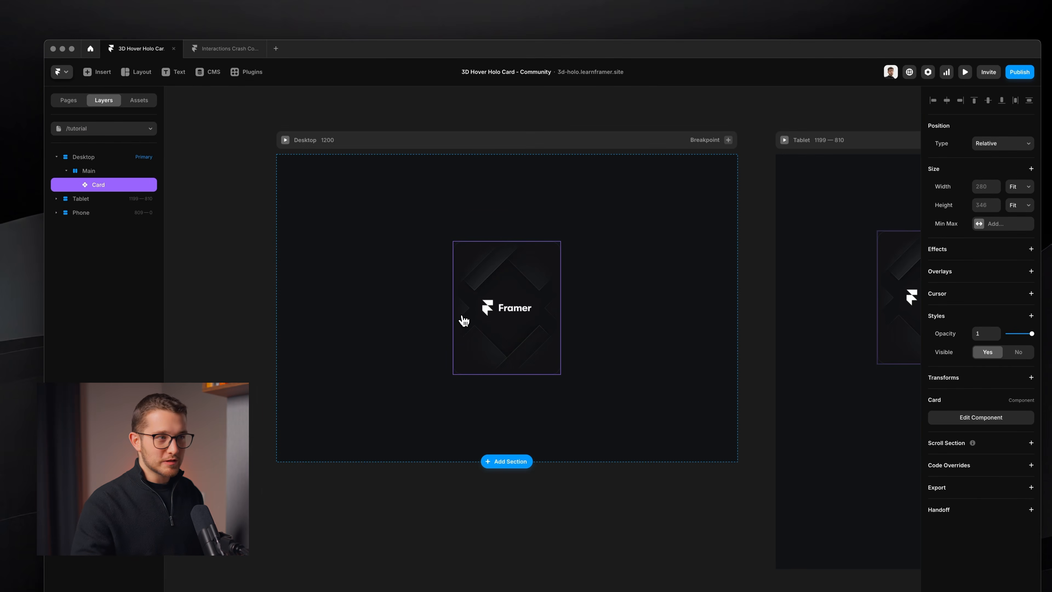
scroll(492, 295, down, 4)
scroll(495, 292, left, 1)
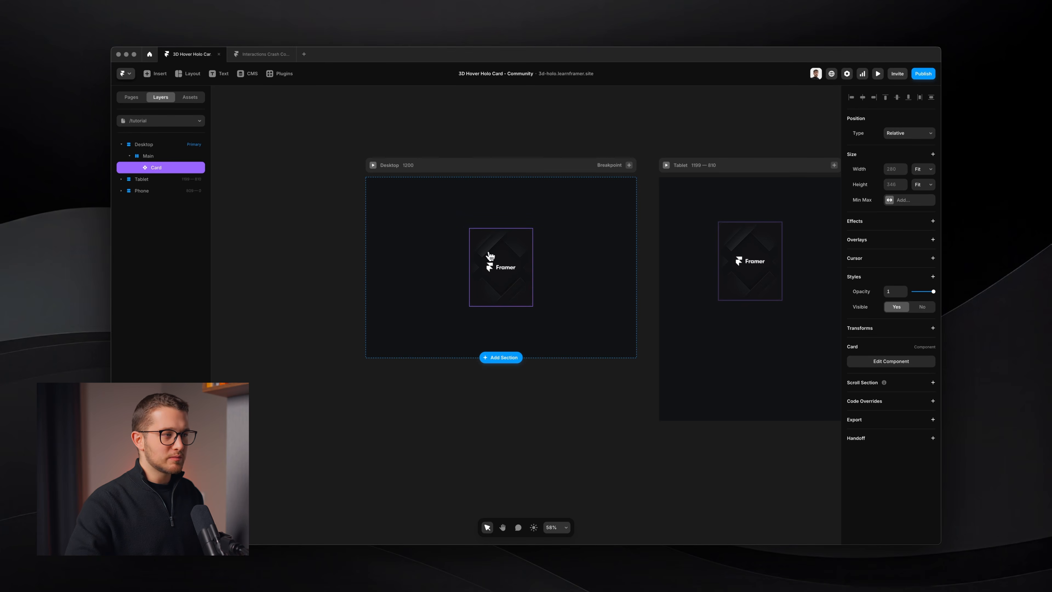
mouse_move(489, 256)
mouse_down()
mouse_move(475, 233)
mouse_move(505, 256)
mouse_up()
drag(510, 305, 257, 303)
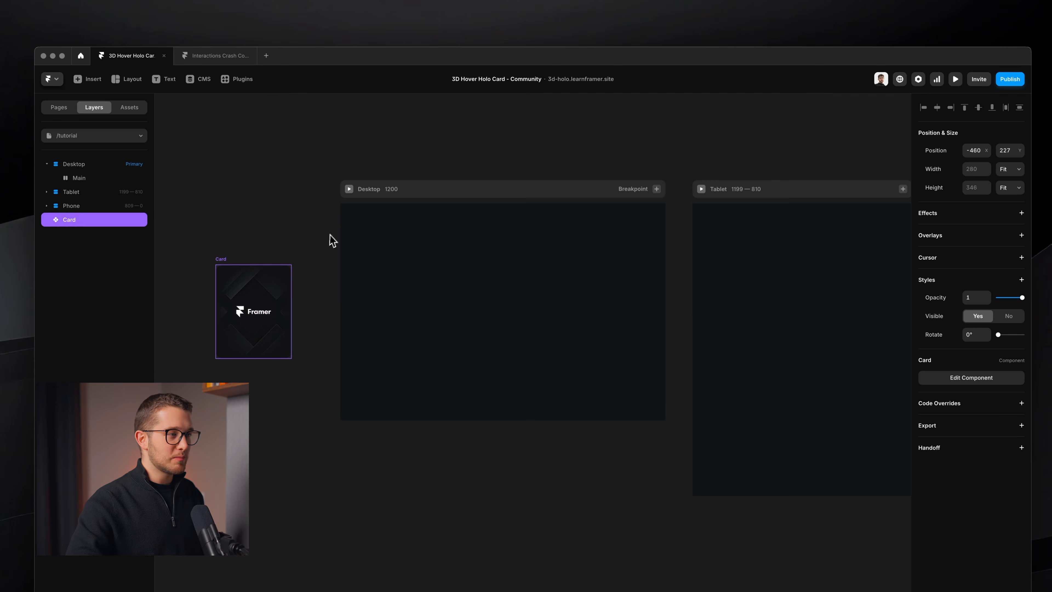
Step: In the browser, search the Framer resources for "3d hov" and open the 3D Hover Component for Framer
scroll(451, 265, up, 3)
key(super+o)
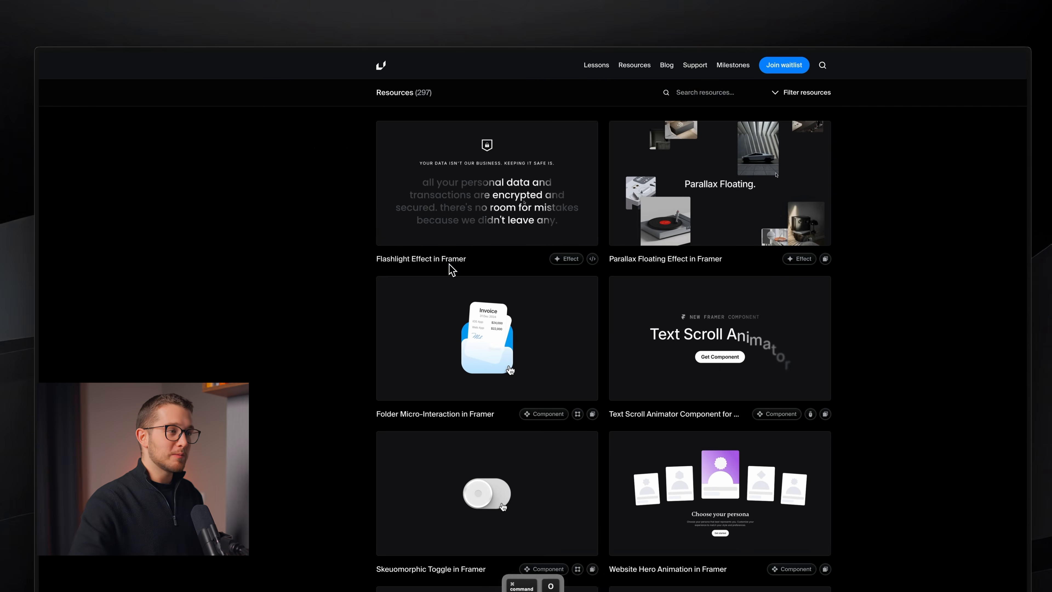
click(640, 92)
text(3d h)
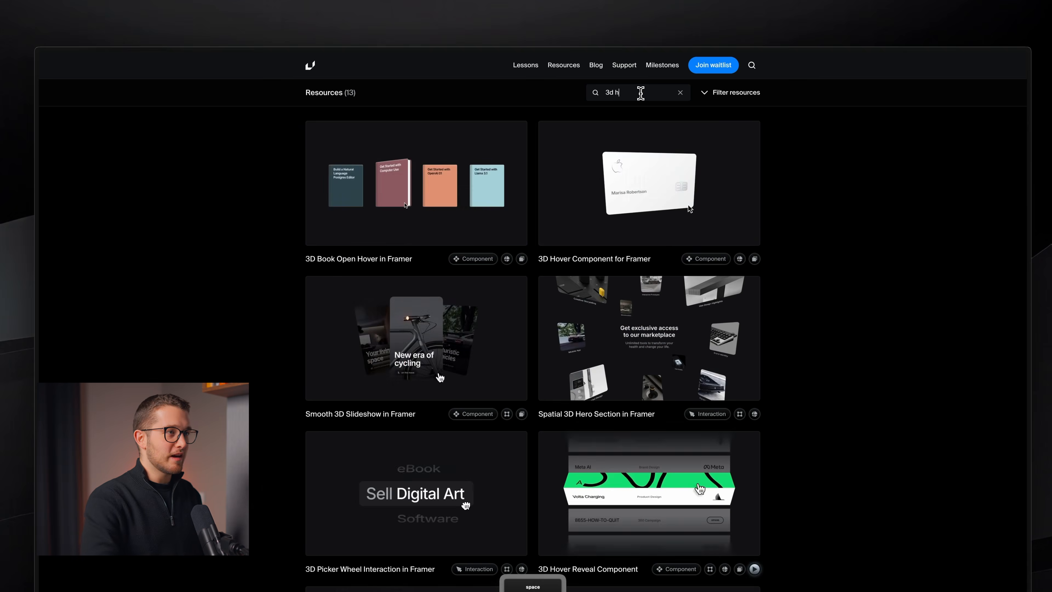
text(i)
key(BackSpace)
text(ov)
click(640, 166)
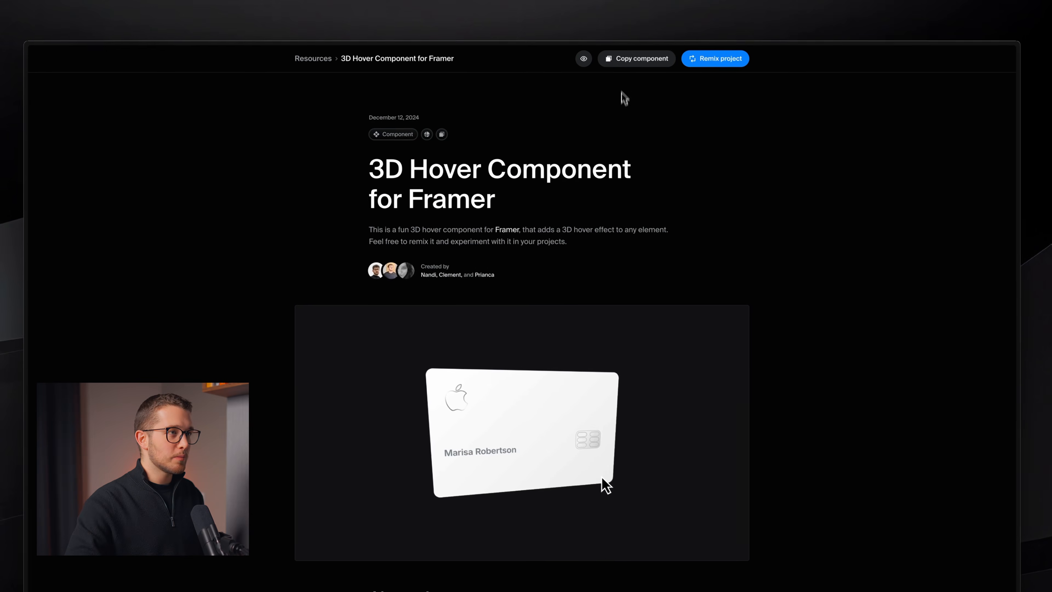
Step: Copy the 3D Hover component and paste it into Main in Framer's Desktop breakpoint
click(624, 64)
key(super+Tab)
key(super+v)
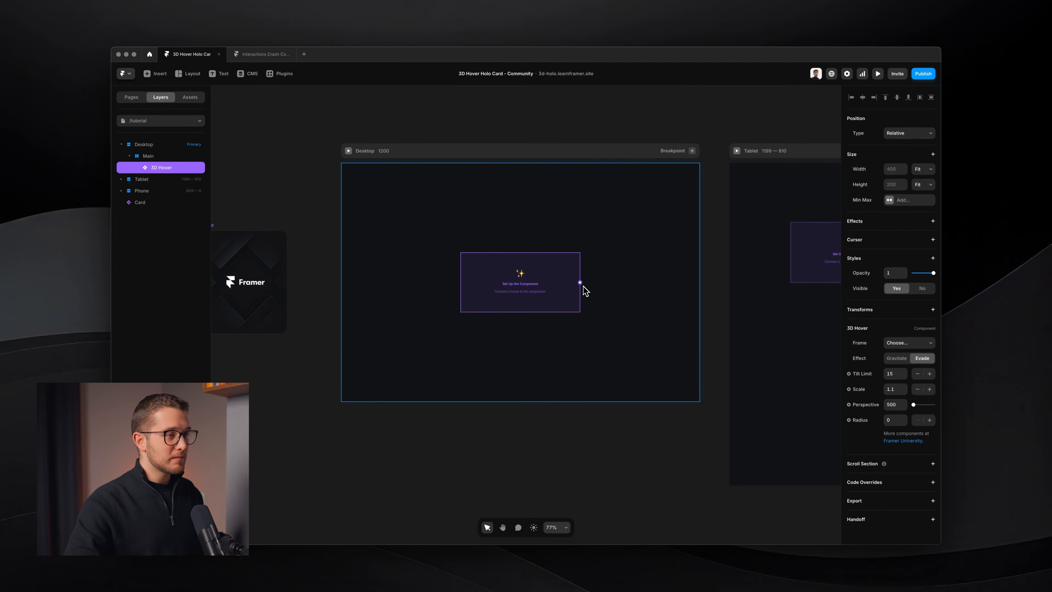
Step: Connect the 3D Hover component to the Card, set its effect to Gravitate with tilt limit 20, and preview the tilt
drag(580, 282, 248, 282)
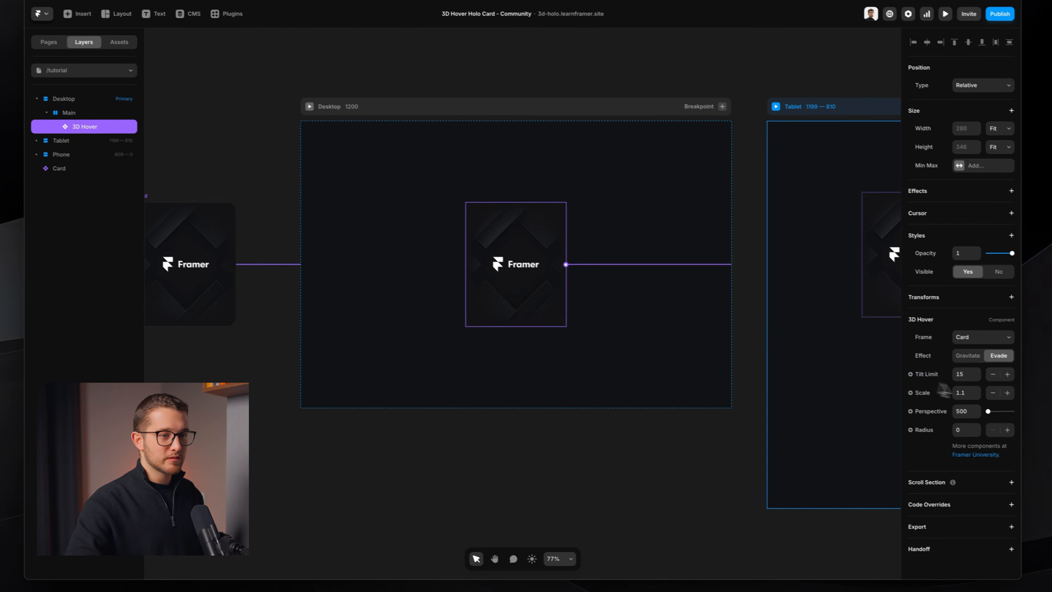
click(988, 363)
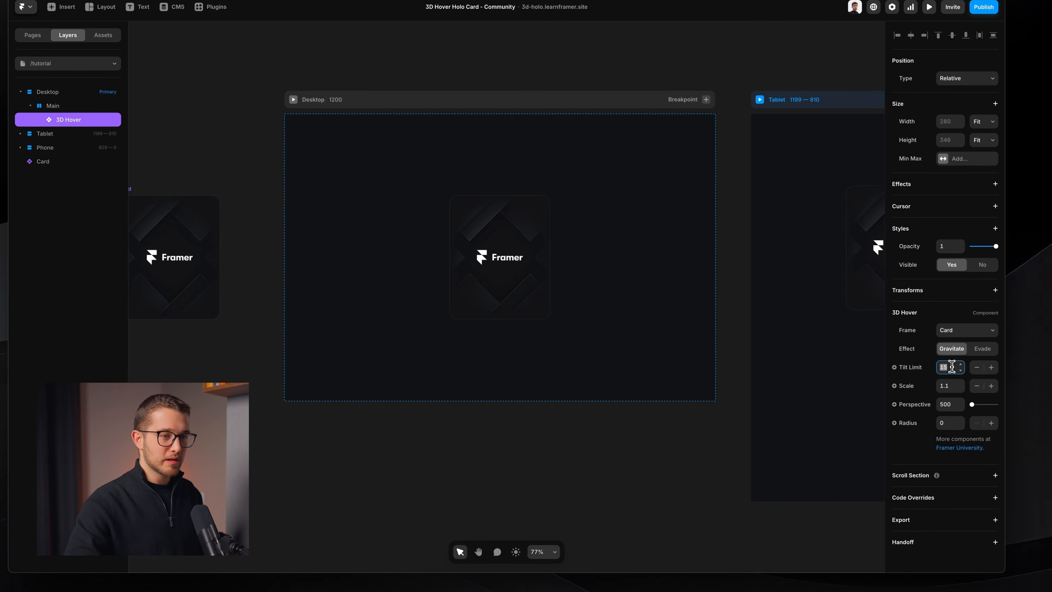
key(super+p)
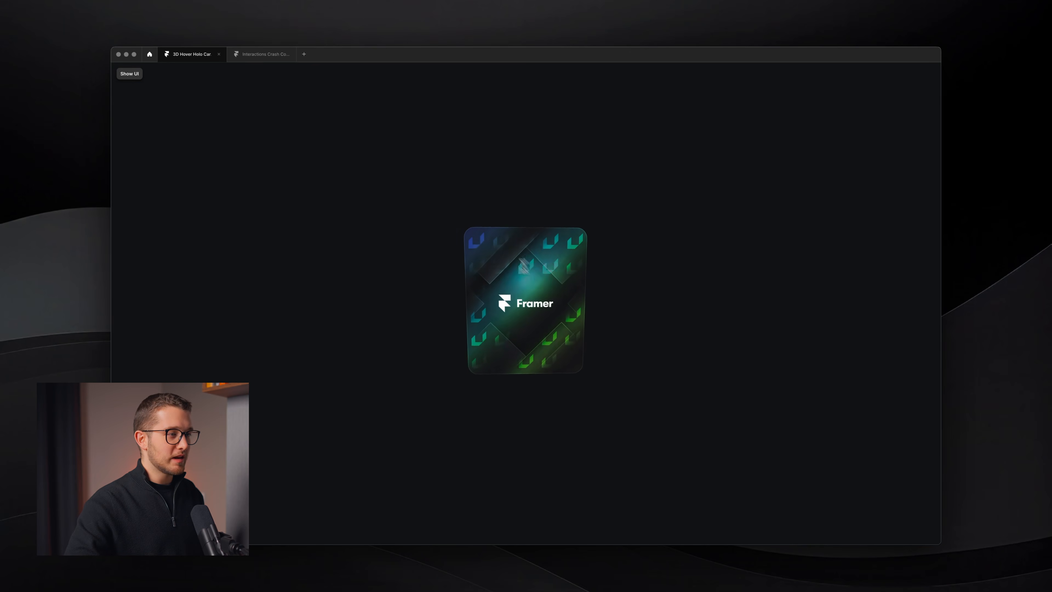
key(Escape)
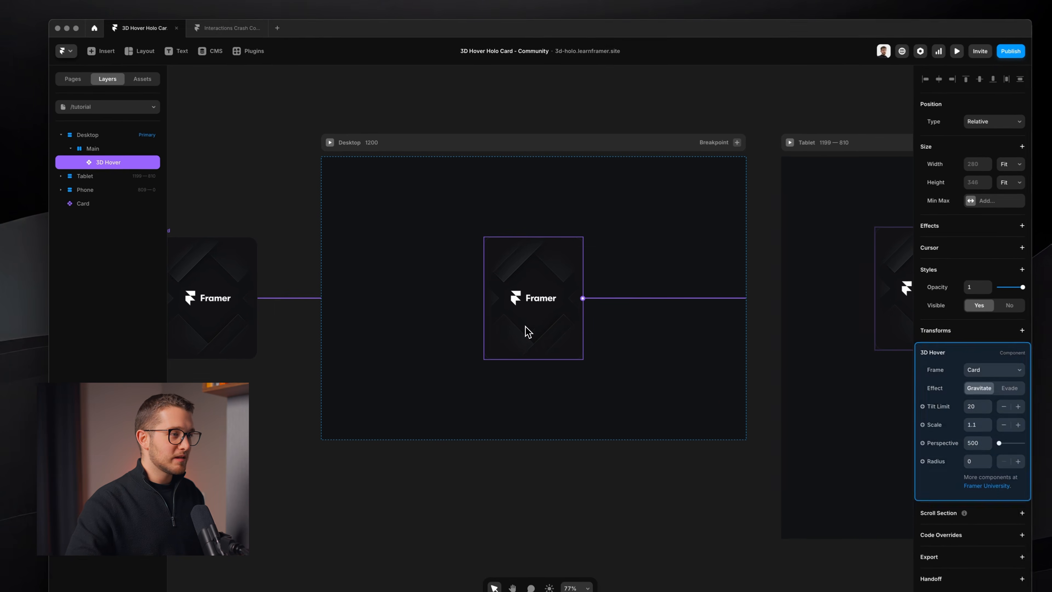
Step: Open the Card component beside the Desktop breakpoint for editing and zoom in on its primary variant
right_click(199, 285)
click(219, 272)
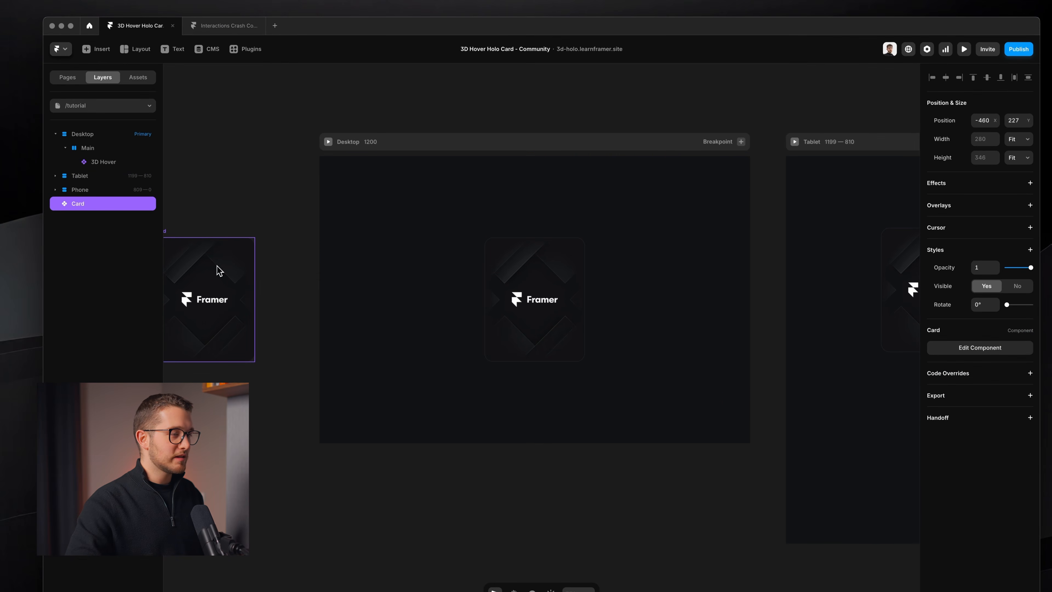
double_click(220, 271)
scroll(521, 317, up, 5)
super+click(547, 291)
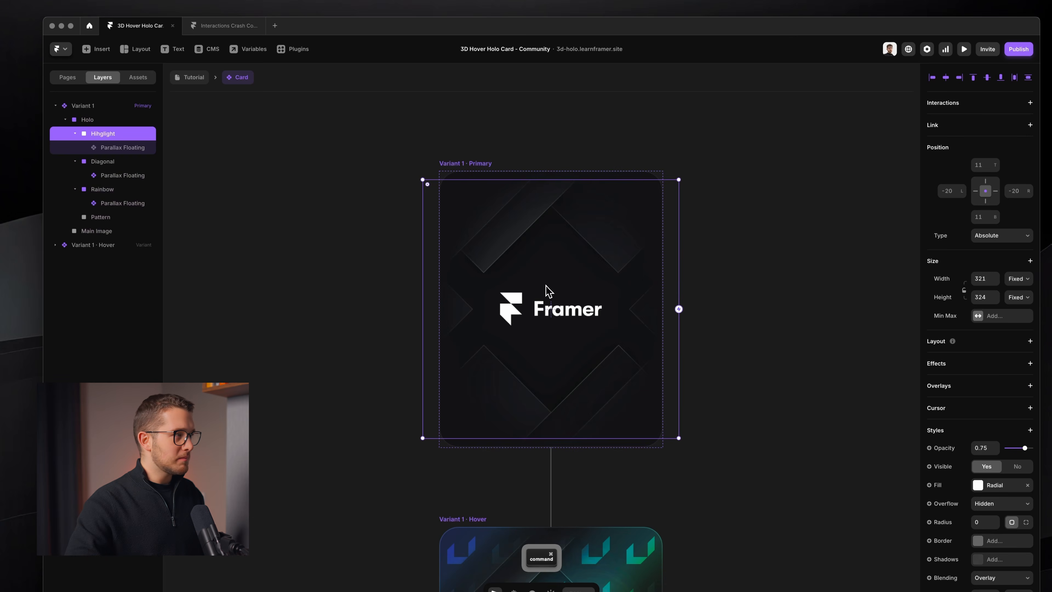
Step: Add a Contrast filter to the Main Image layer of Variant 1 and set it to 105%
click(99, 231)
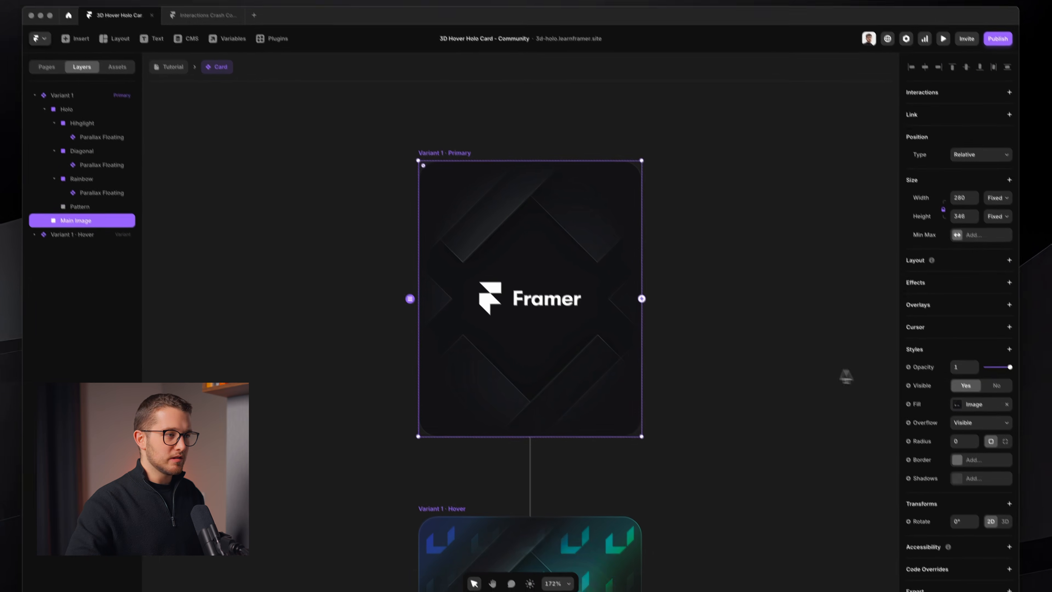
scroll(986, 332, down, 1)
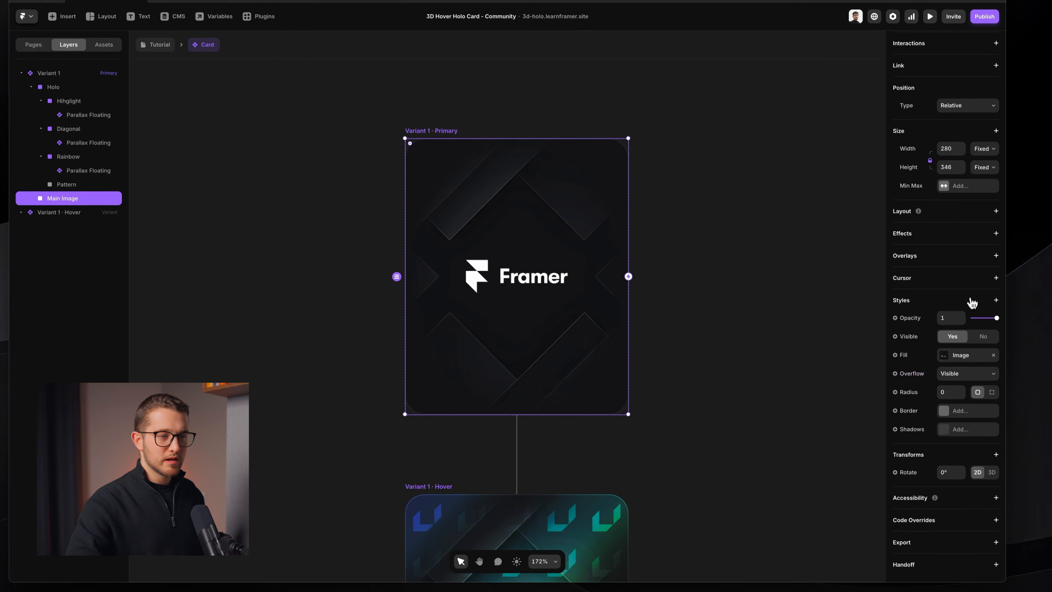
click(971, 299)
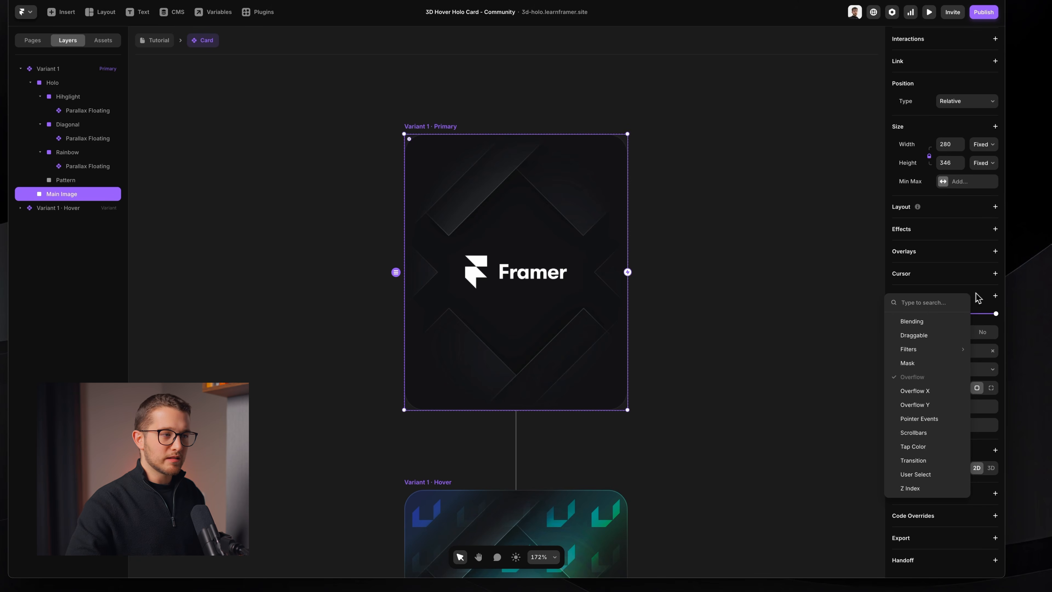
click(976, 297)
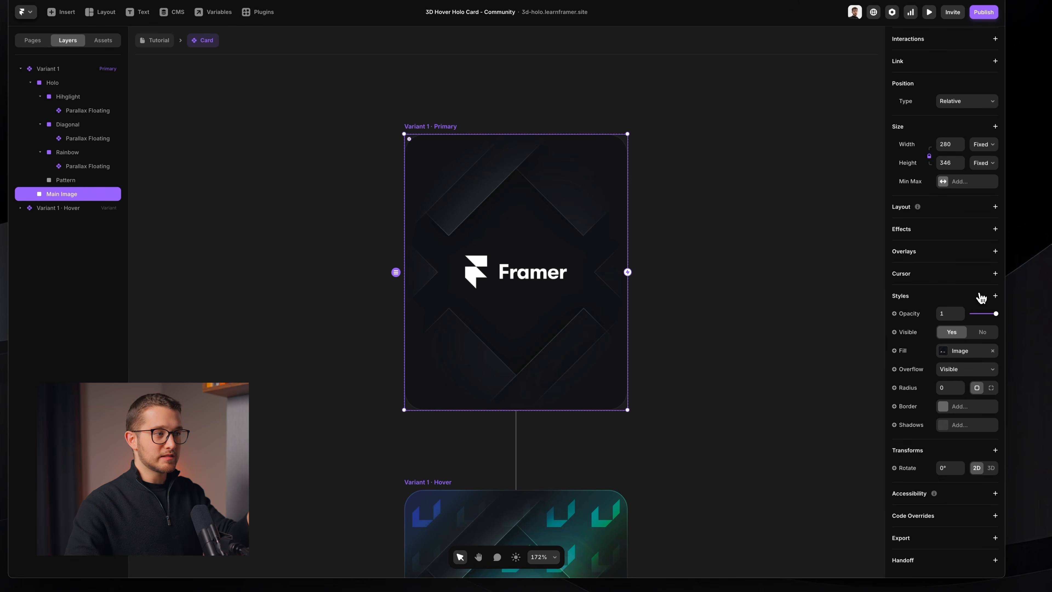
click(981, 298)
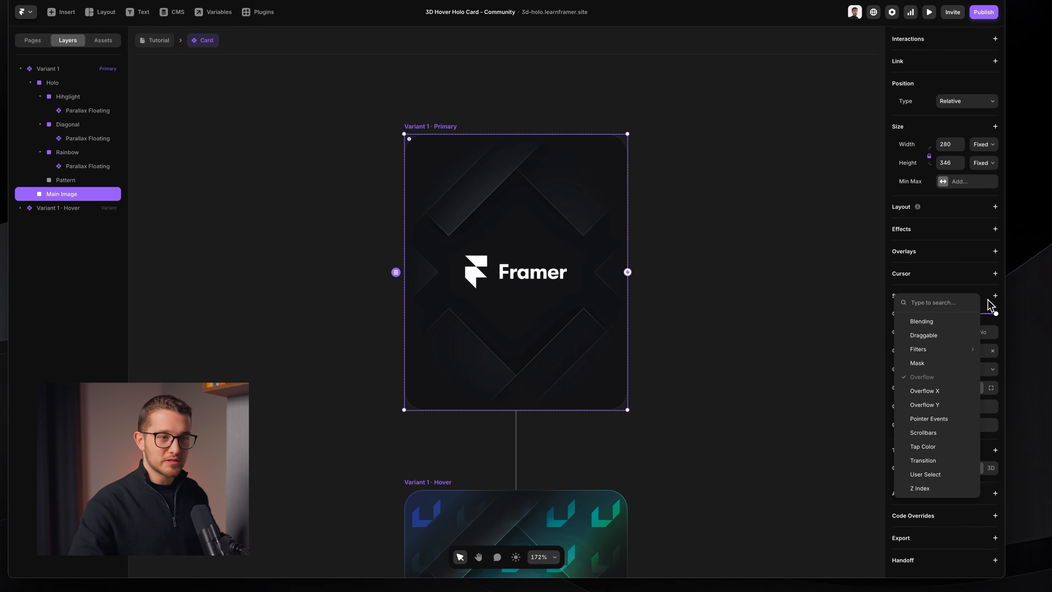
mouse_move(940, 351)
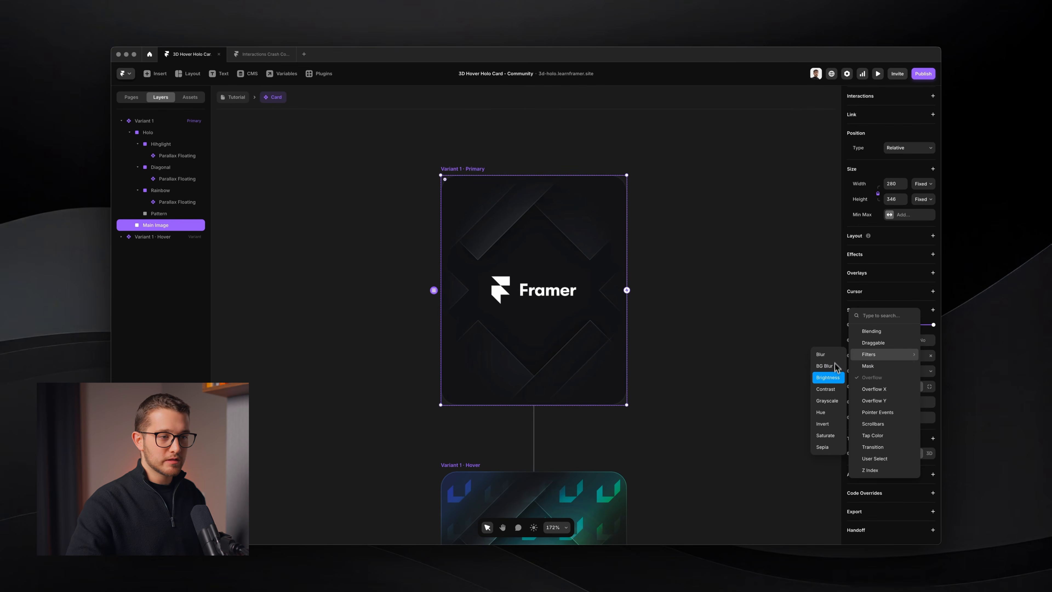
click(826, 390)
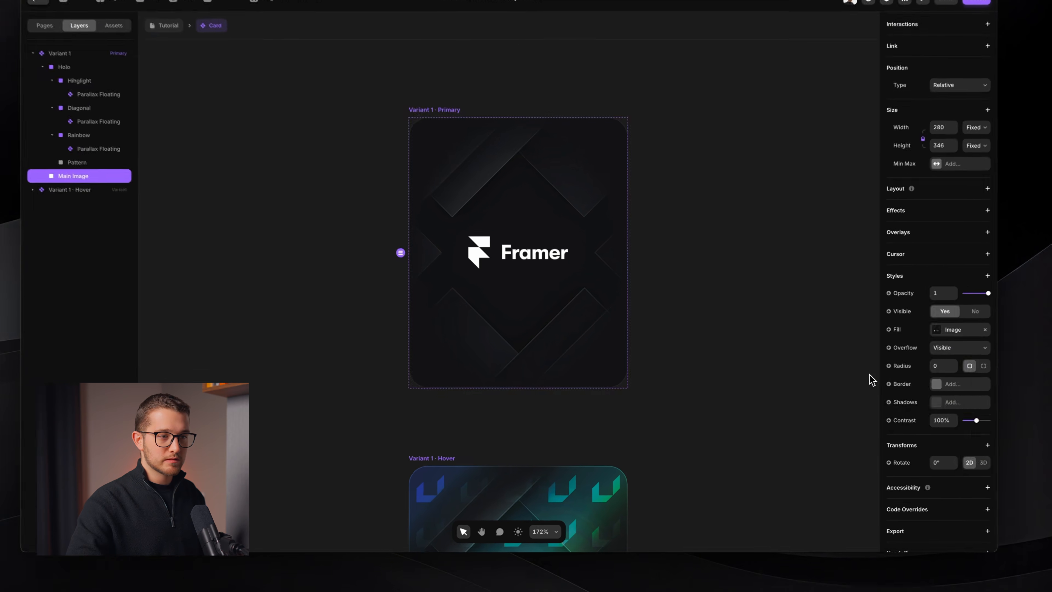
click(892, 438)
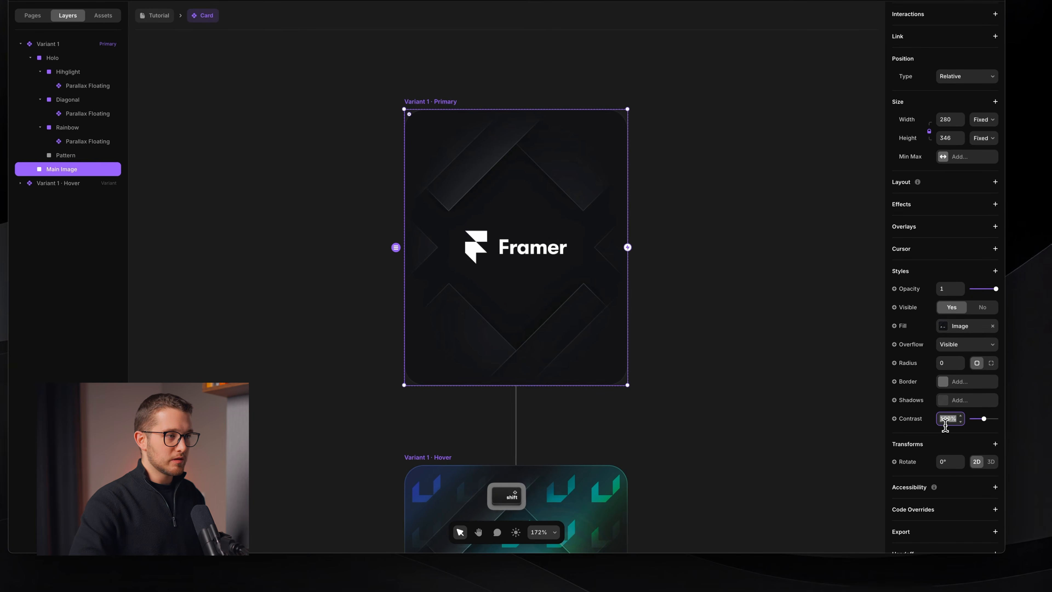
key(shift+Down)
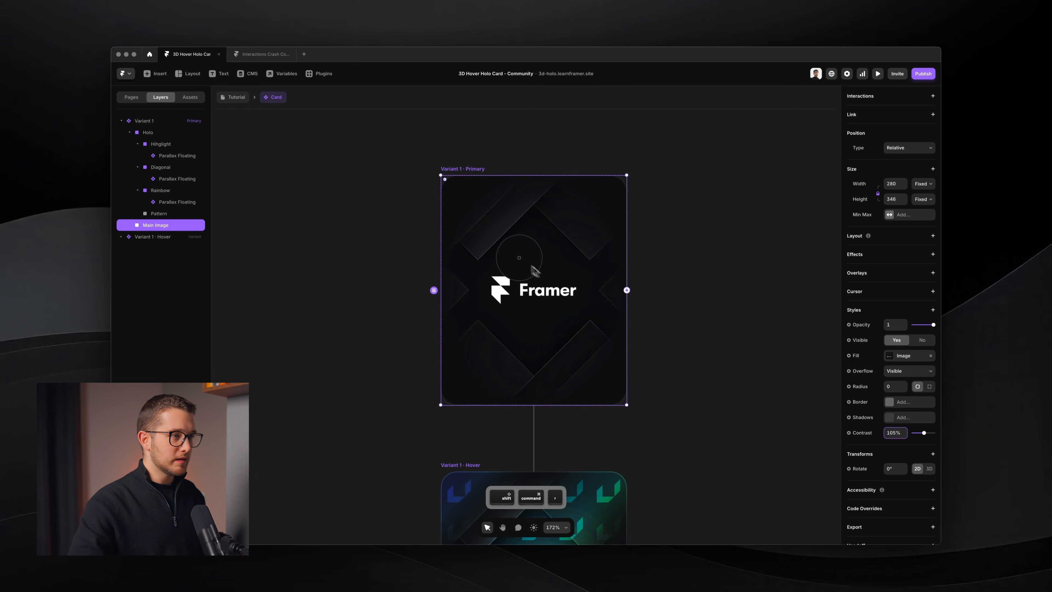
Step: Return to the Tutorial page and set the Desktop breakpoint's fill to #0F0F11
scroll(566, 259, down, 4)
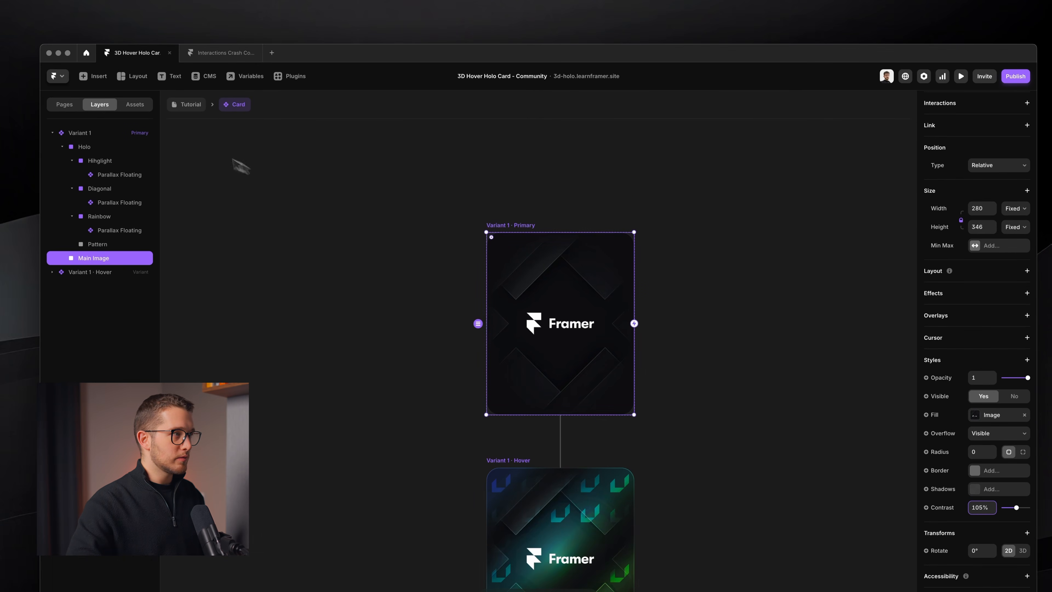
click(177, 109)
click(456, 164)
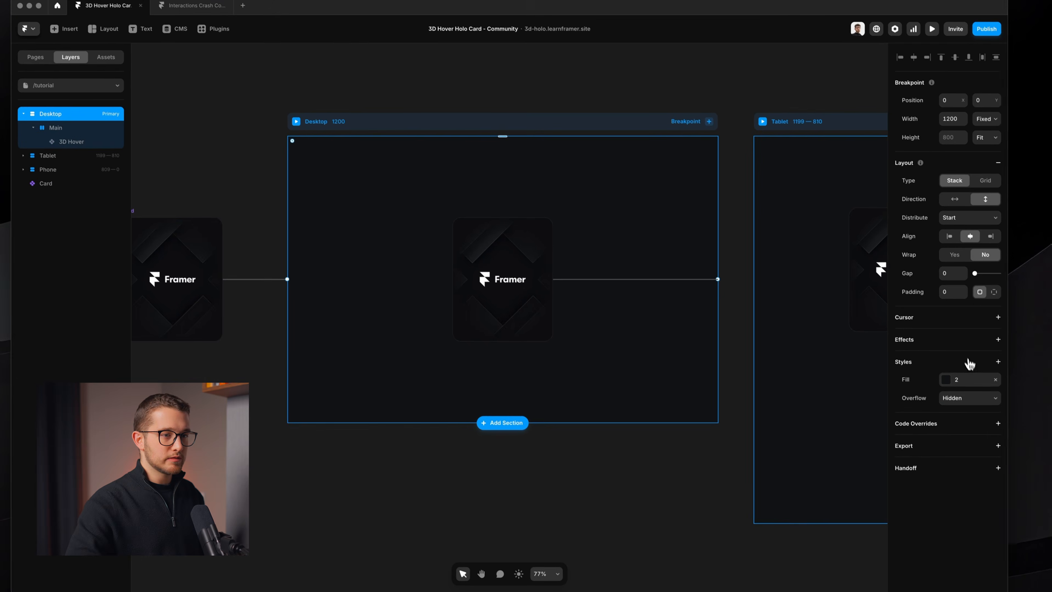
click(958, 379)
key(super+v)
key(Return)
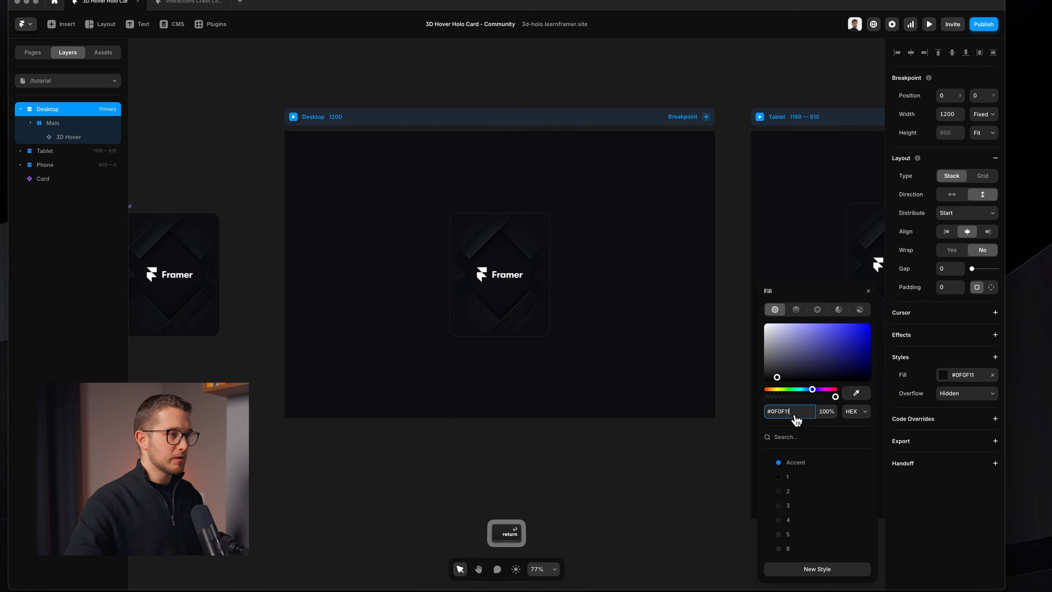
Step: Open the Card component for editing again and bring its Hover variant into view
double_click(488, 279)
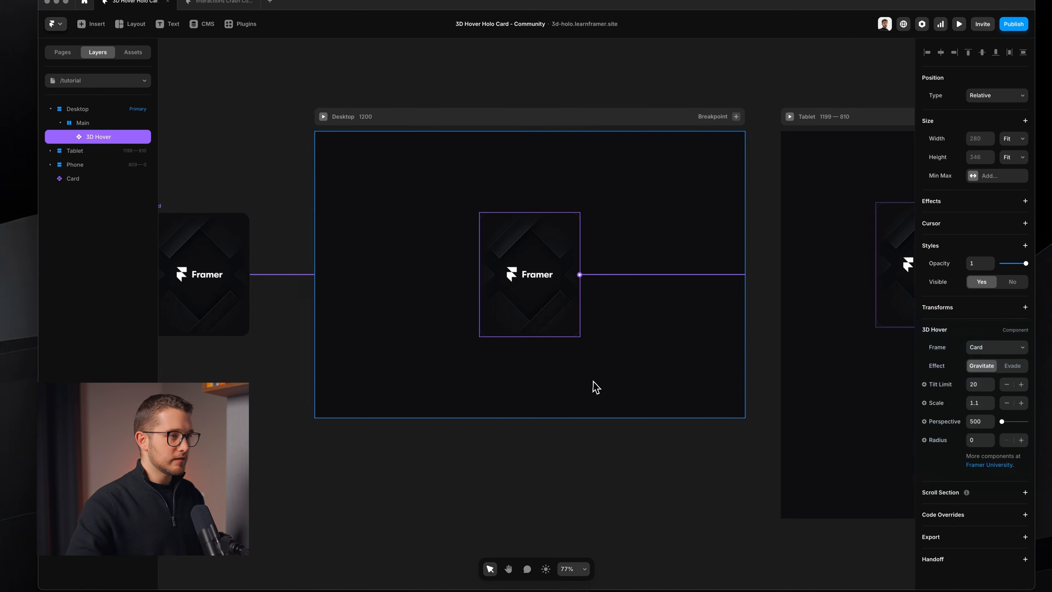
double_click(241, 260)
scroll(538, 318, down, 3)
scroll(540, 318, up, 3)
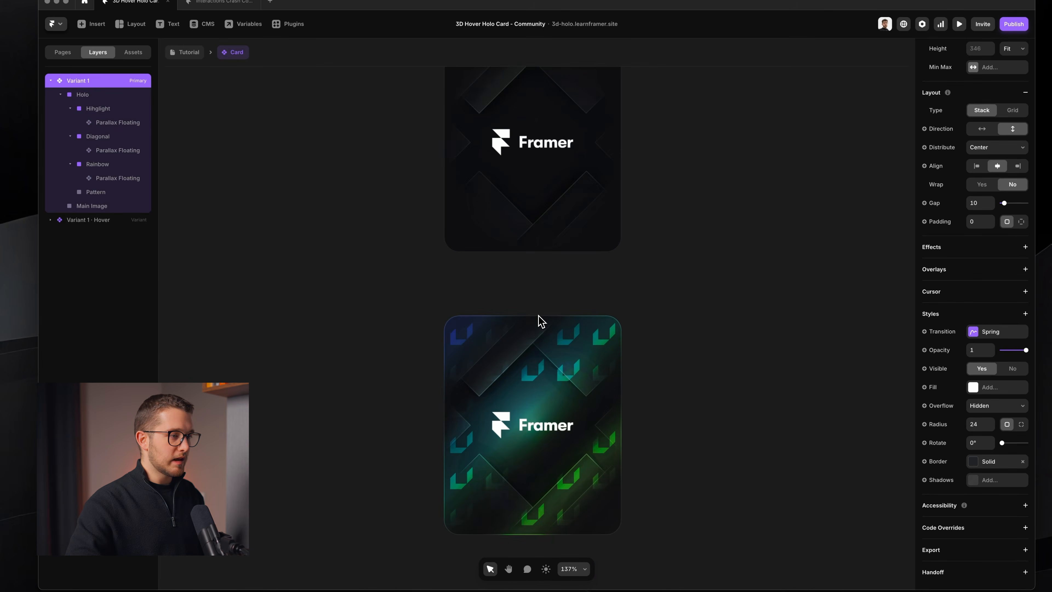
Step: Try lower opacities on the Rainbow layer of the Hover variant, ending at 0.4
super+click(543, 386)
scroll(544, 385, up, 2)
click(97, 276)
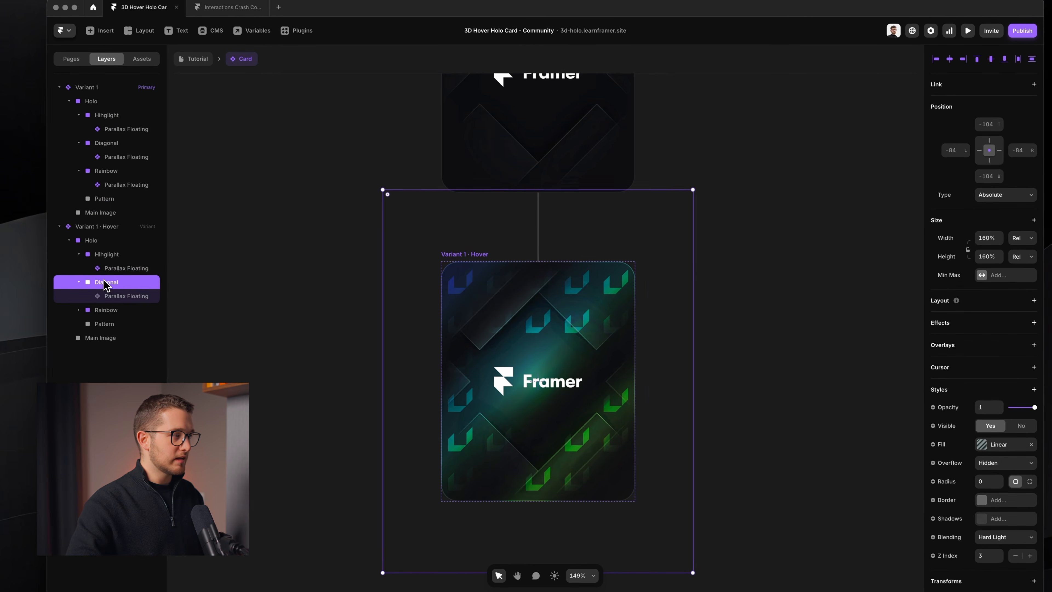
click(107, 310)
click(989, 407)
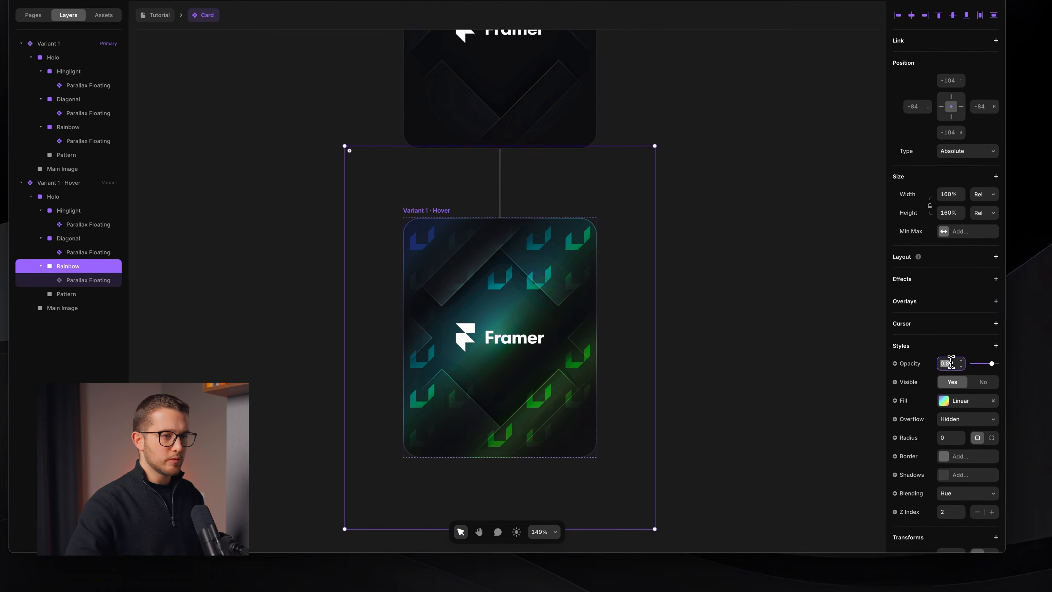
text(0.5)
scroll(950, 361, down, 1)
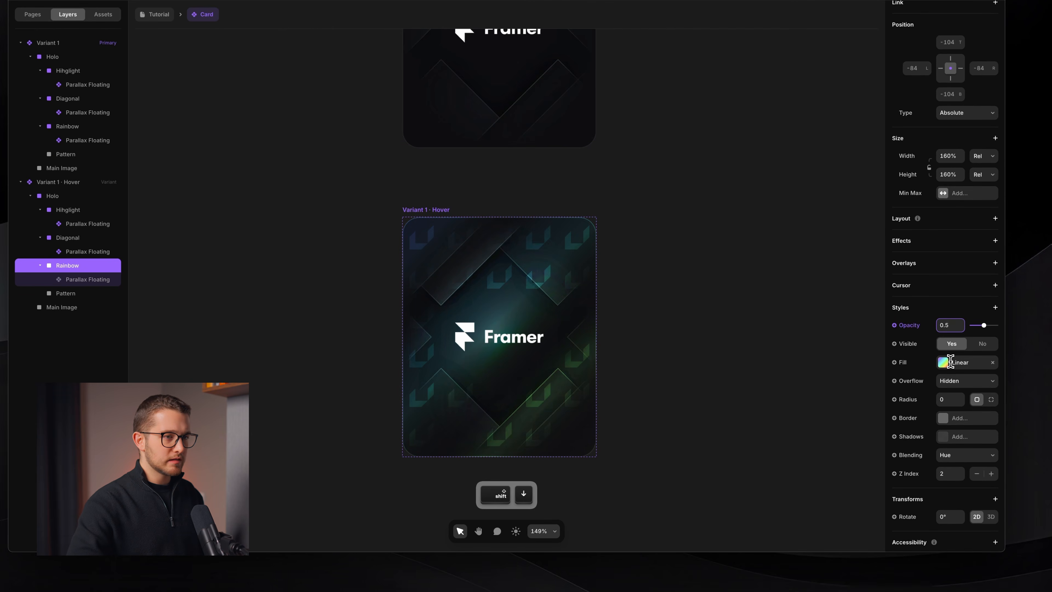
key(shift+Down)
key(shift+Down)
key(shift+Down)
key(shift+Down)
key(shift+Down)
key(shift+Up)
key(shift+Up)
key(shift+Up)
key(shift+Up)
key(shift+Up)
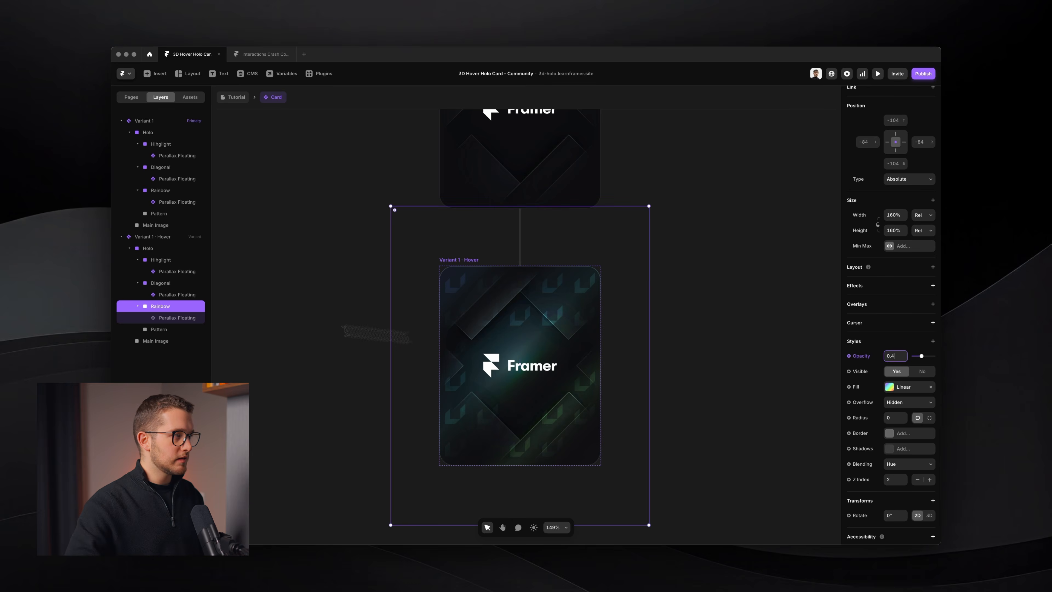
Step: Set the opacity of the Hover variant's Hihglight layer to 0.8
click(125, 260)
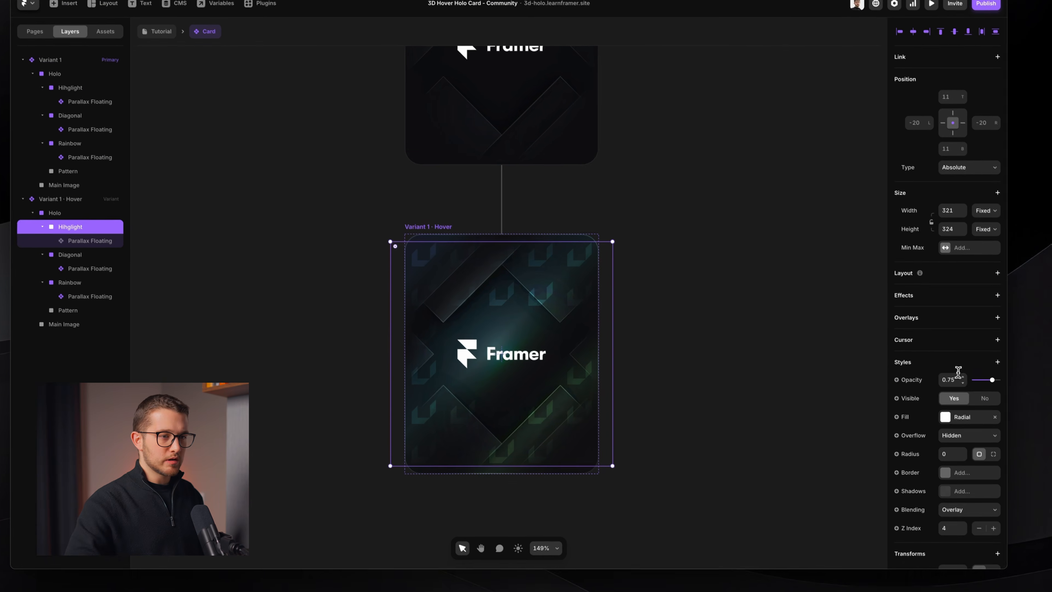
click(958, 372)
key(shift+Up)
key(shift+Up)
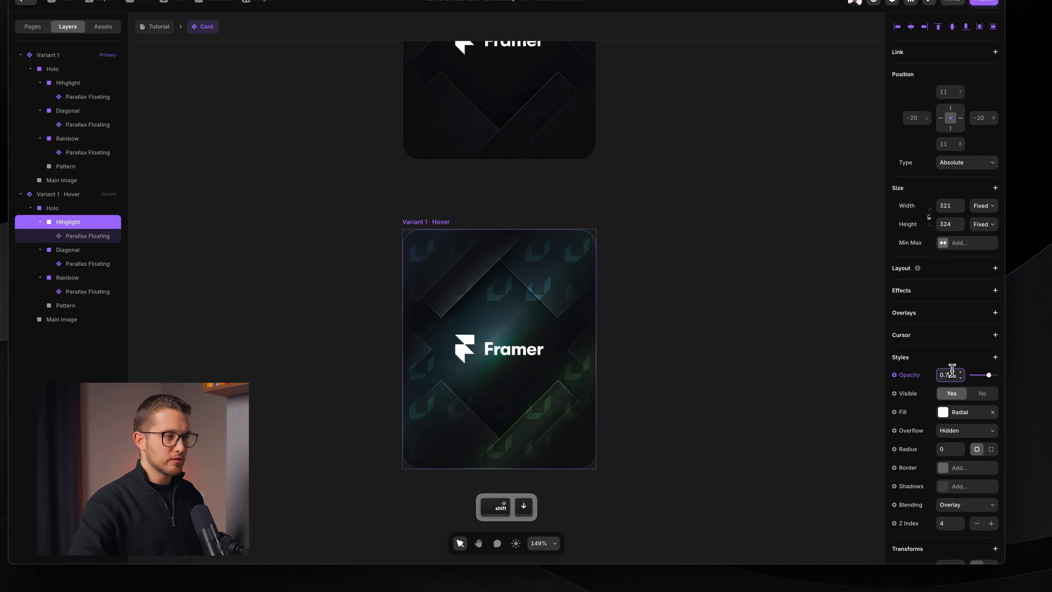
key(Up)
key(Up)
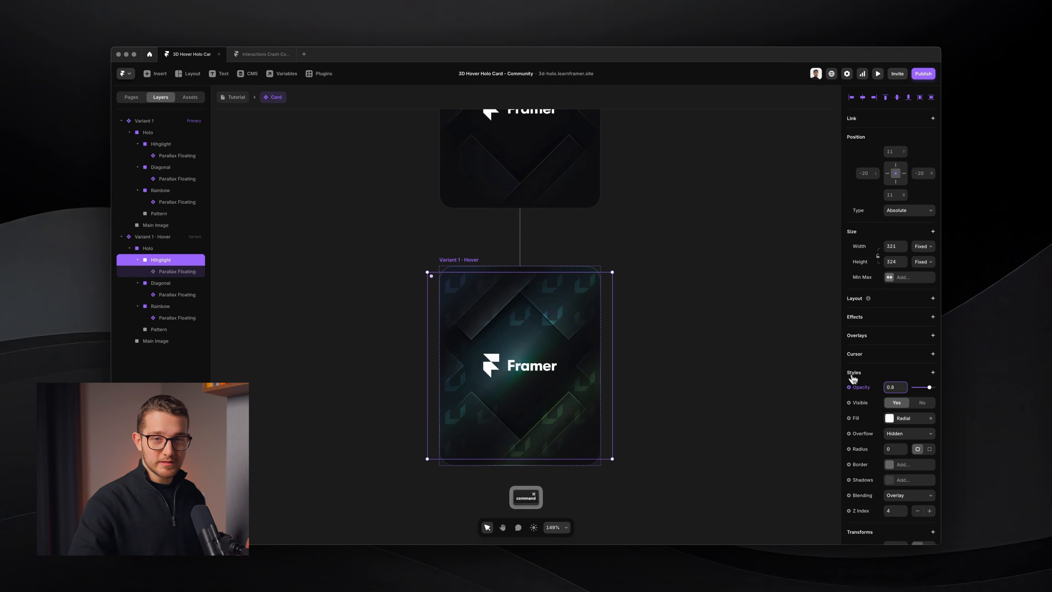
Step: Reset the opacity overrides on the Hihglight and Rainbow layers of the Hover variant
click(863, 388)
click(872, 417)
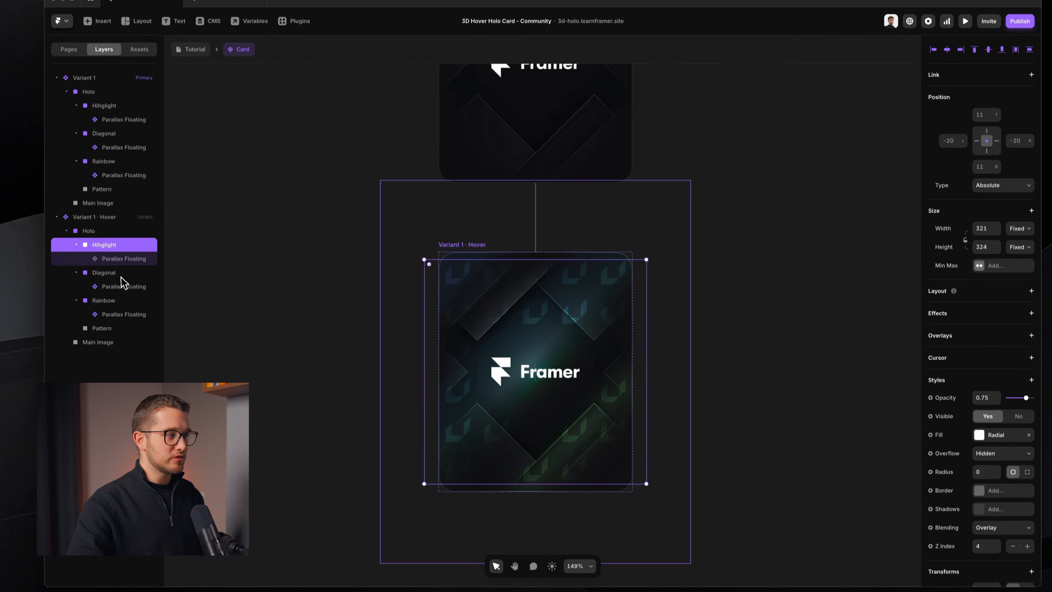
click(114, 311)
click(942, 370)
click(920, 386)
Step: Set the Rainbow layer's opacity to 0.5 in the primary variant
scroll(718, 378, up, 5)
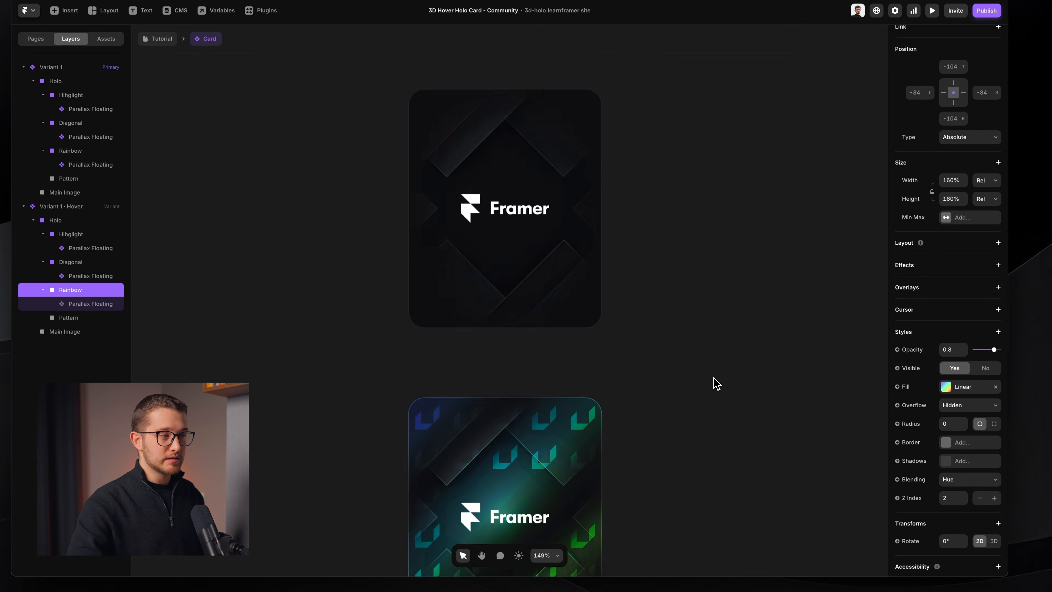
click(487, 267)
scroll(491, 267, down, 3)
scroll(503, 243, down, 1)
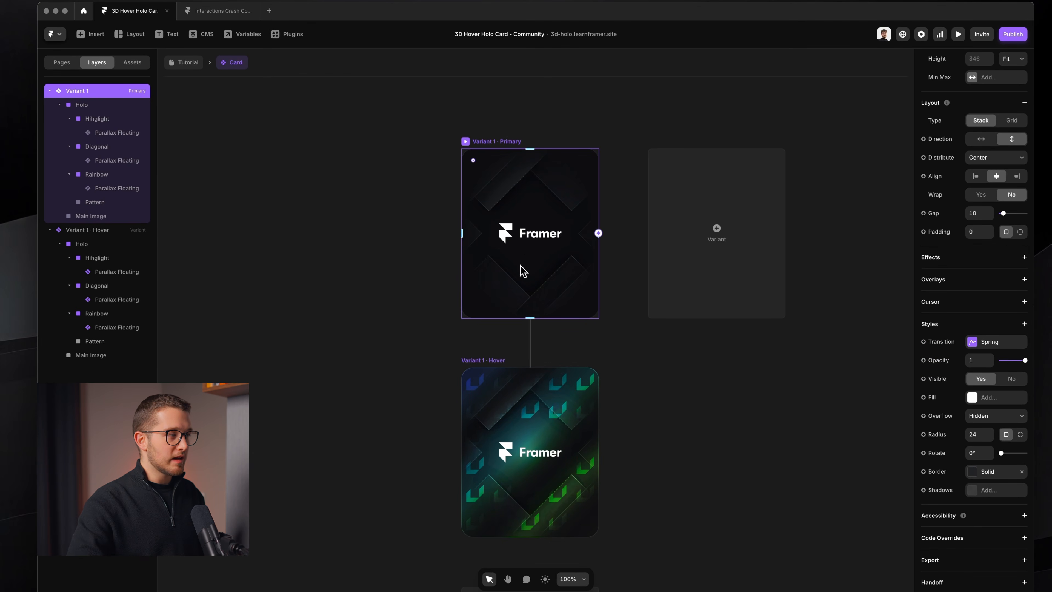
click(105, 171)
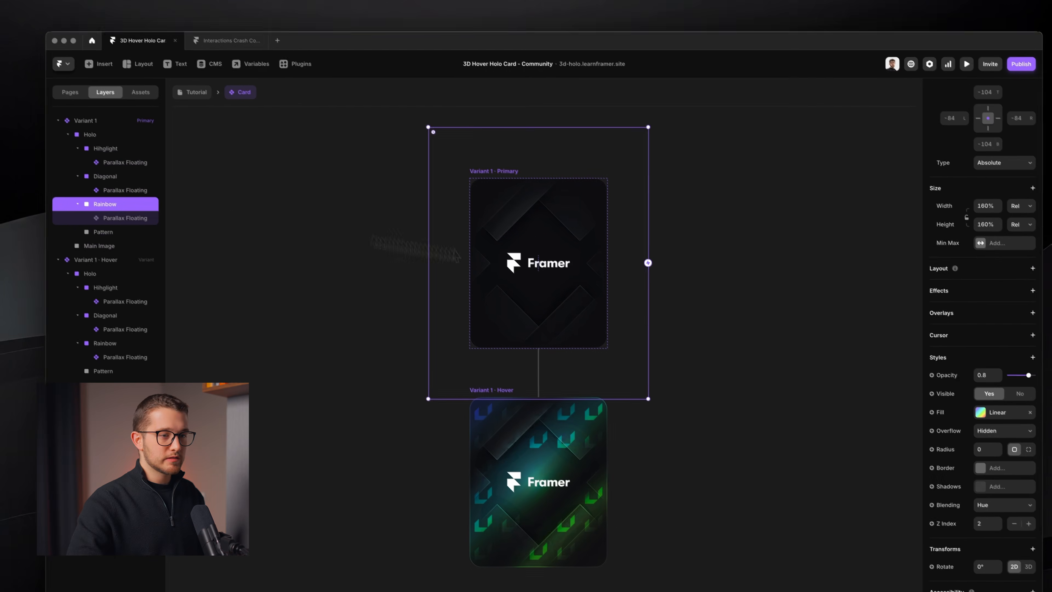
click(990, 375)
key(shift+Down)
key(shift+Down)
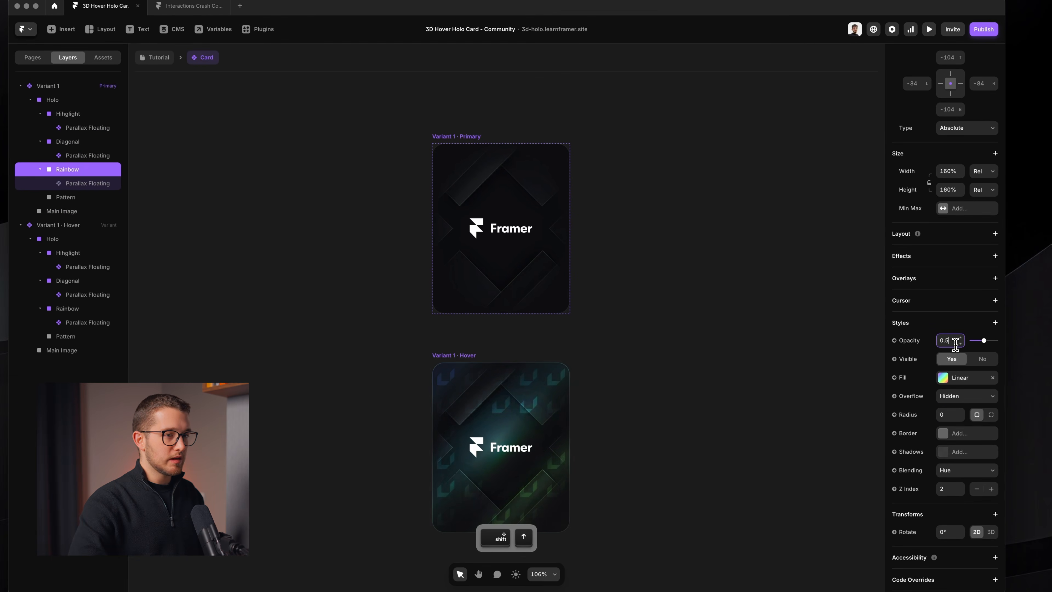
Step: Set the Hihglight layer's opacity to 0.8 in the primary variant
click(62, 115)
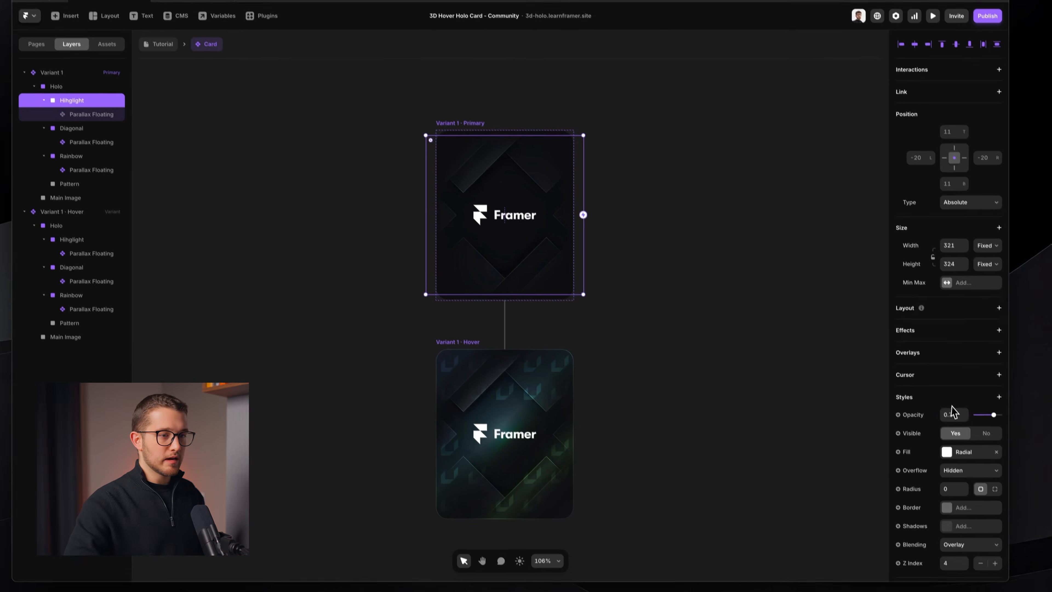
click(952, 412)
key(Up)
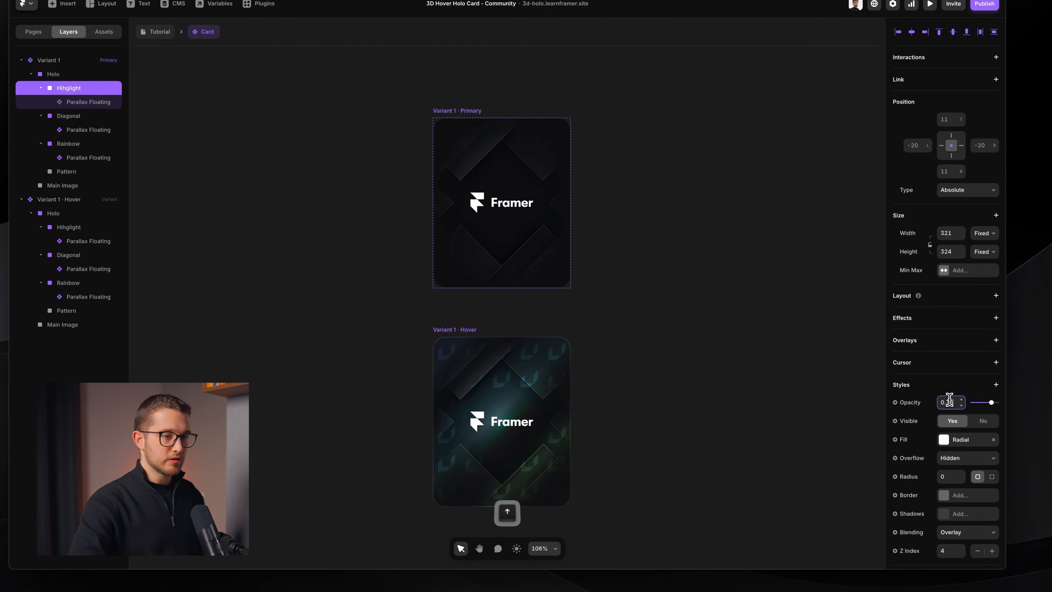
scroll(634, 297, down, 1)
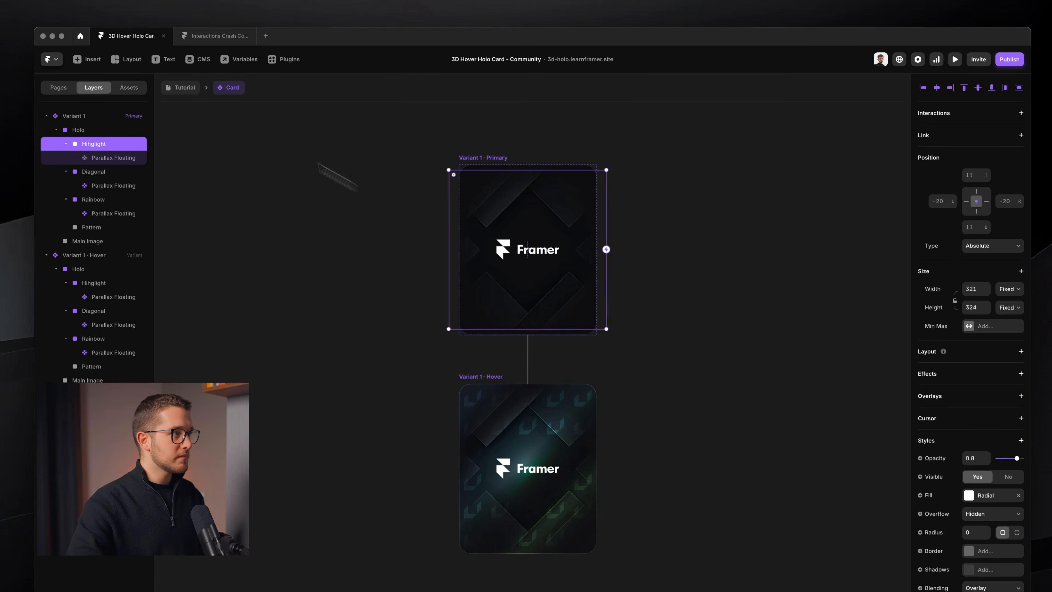
Step: Return to the Tutorial page, preview the card's hover effect with the interface hidden, and exit the preview
click(186, 92)
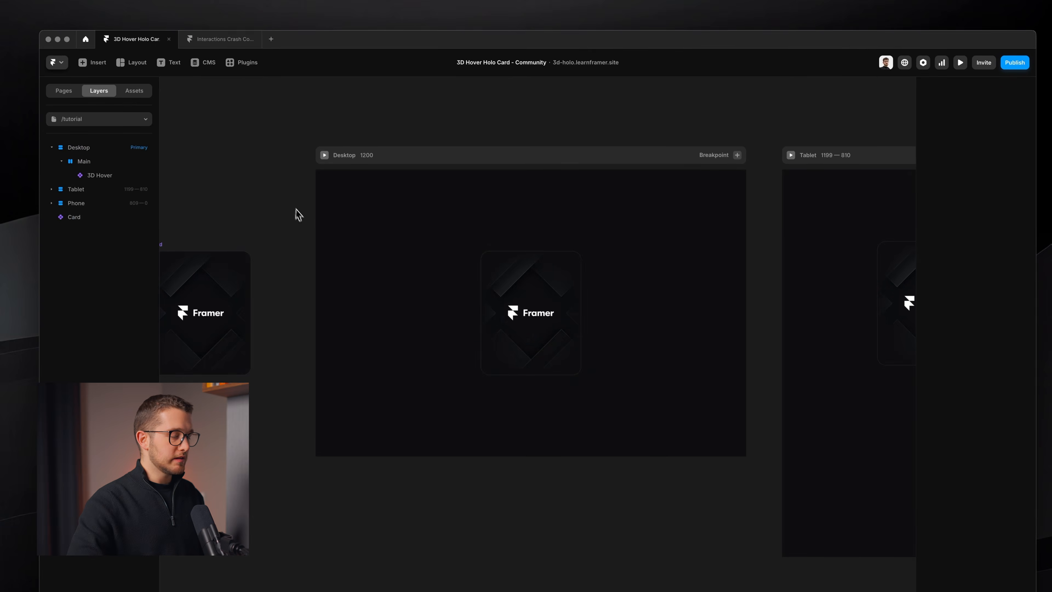
key(super+backslash)
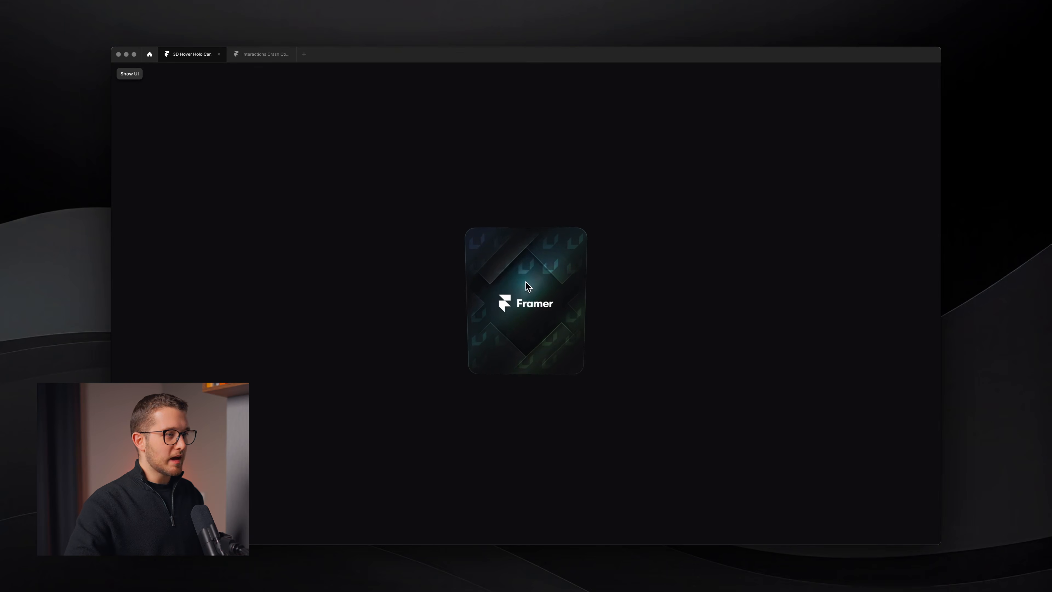
key(super+backslash)
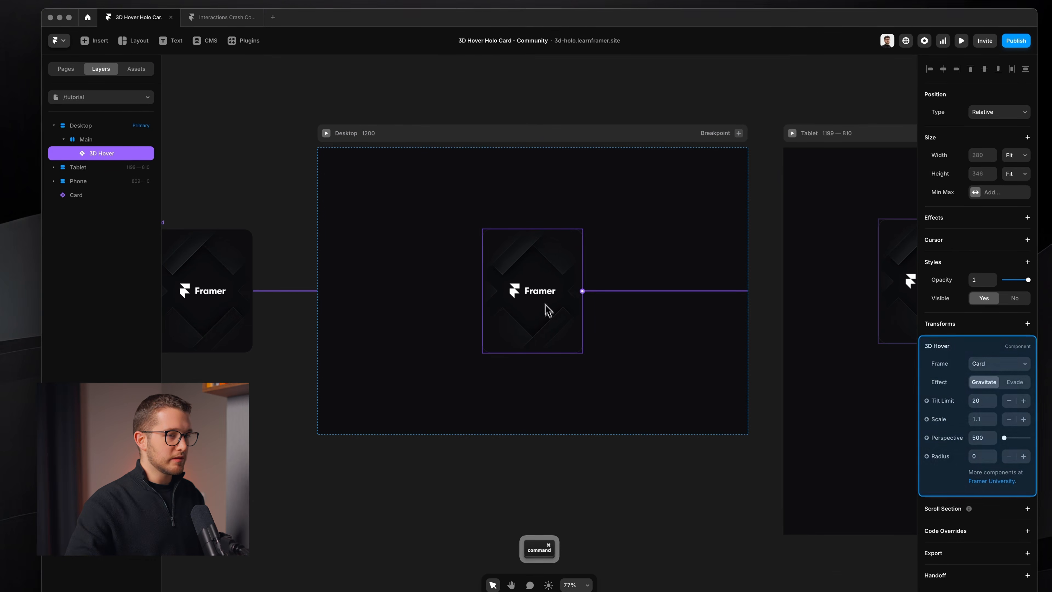
Step: Open the Card component and add a Blur filter of 15 to the Hihglight layer in the primary variant
double_click(250, 308)
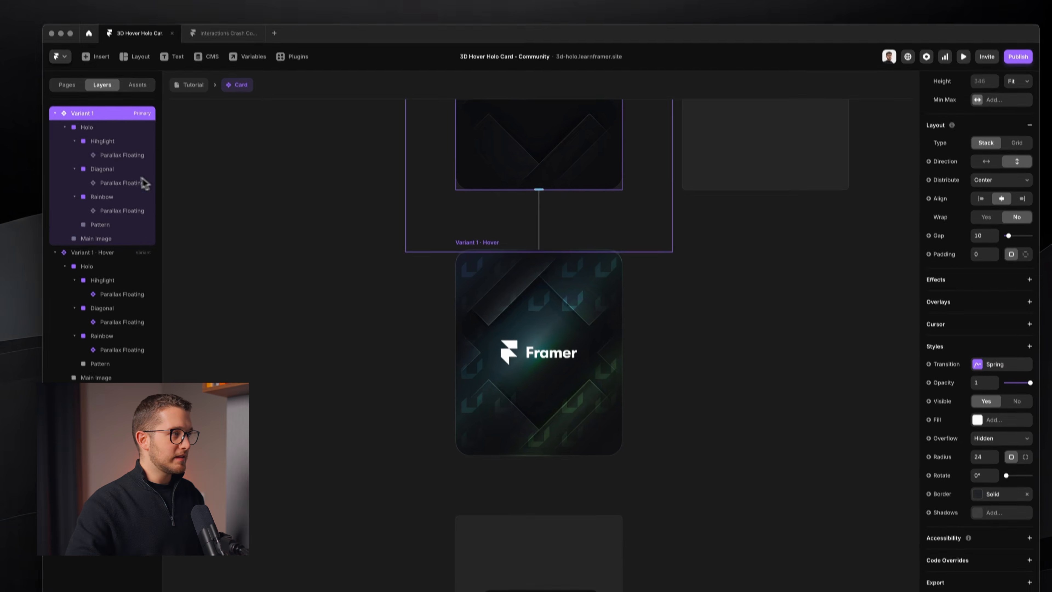
click(137, 125)
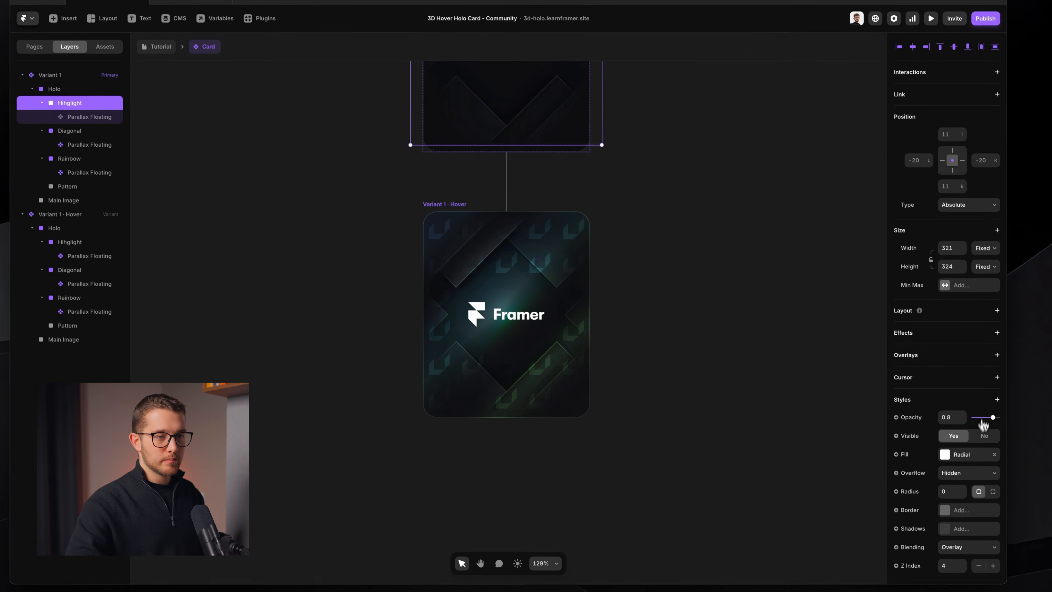
click(997, 399)
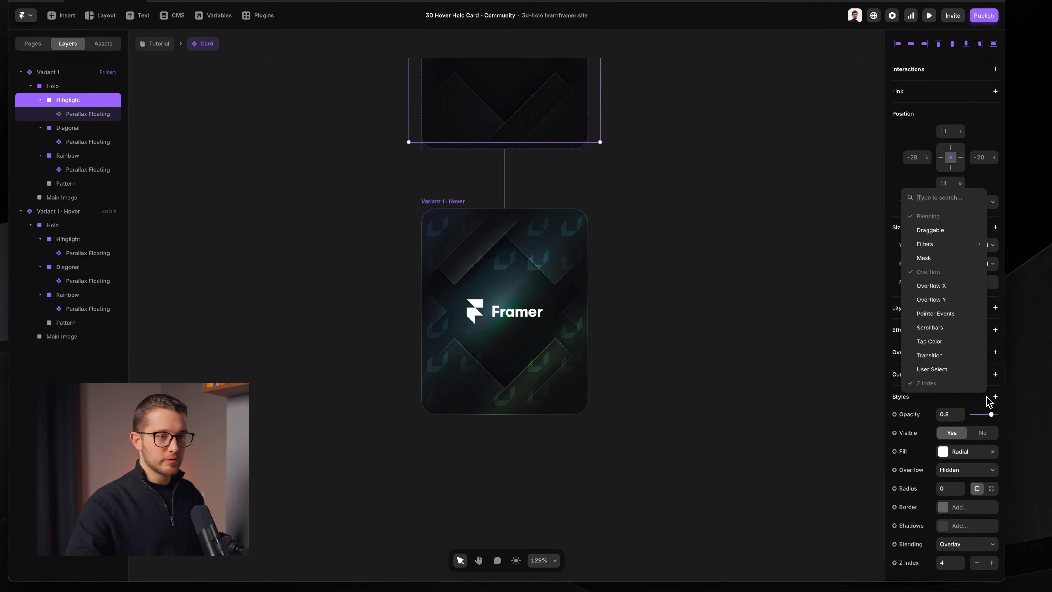
mouse_move(910, 251)
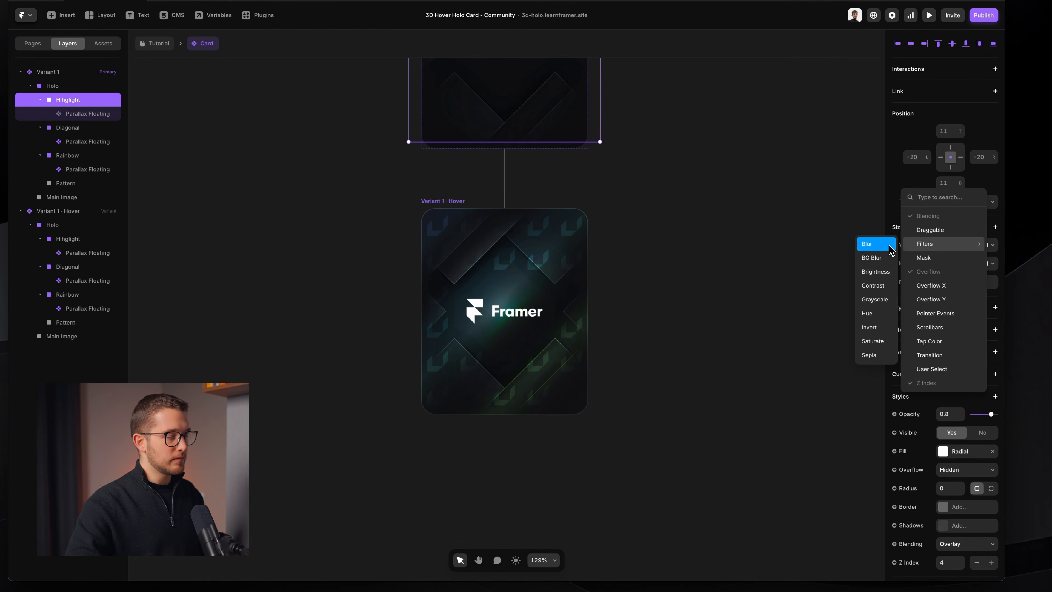
click(874, 243)
scroll(973, 410, down, 3)
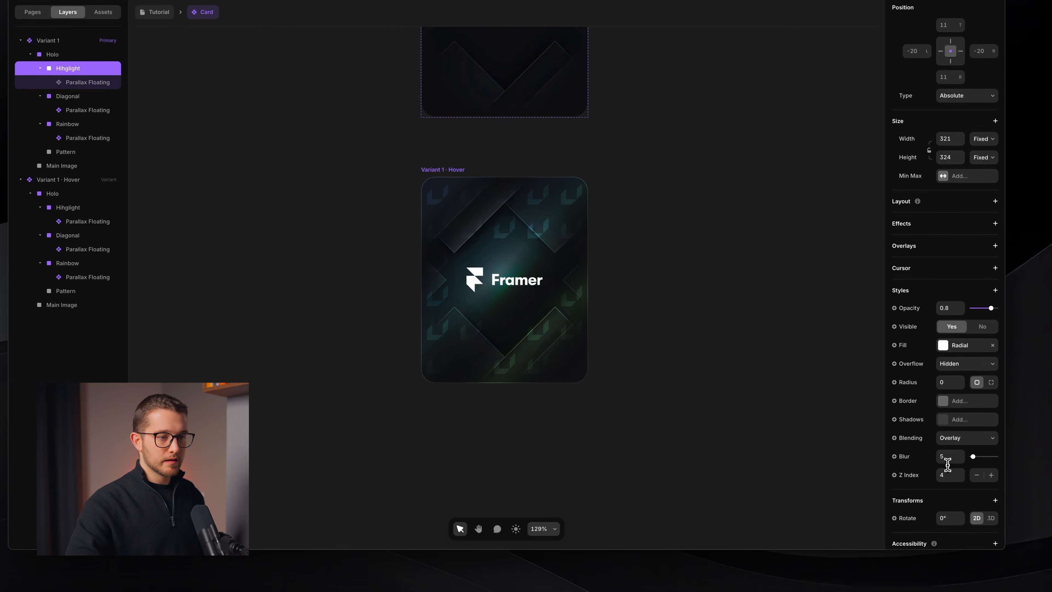
click(948, 457)
key(shift+Up)
key(shift+Up)
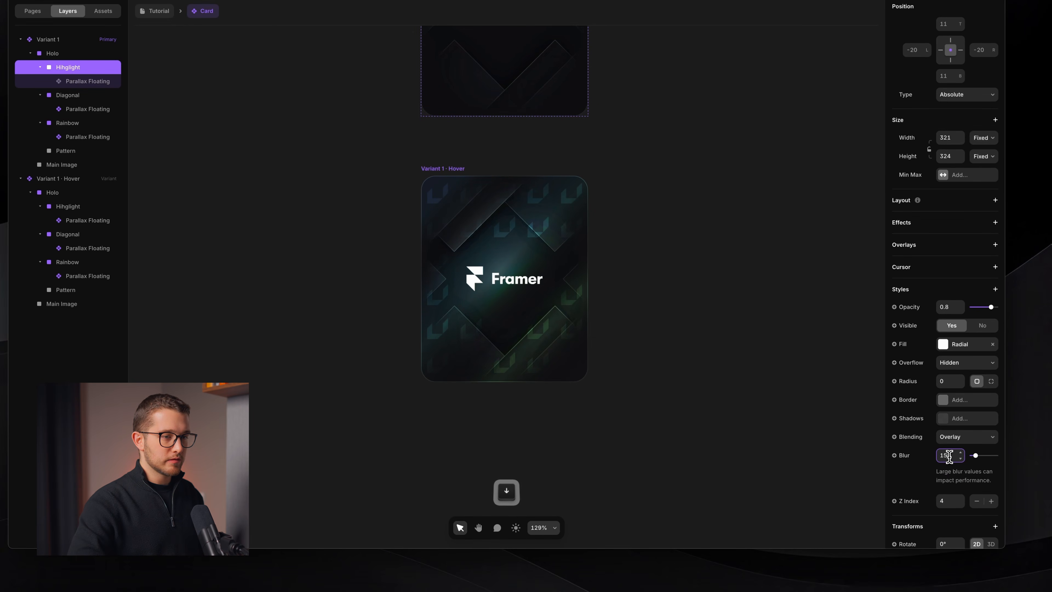
Step: Set the Hihglight layer's opacity to 1 and its blur to 25
text(1)
key(Return)
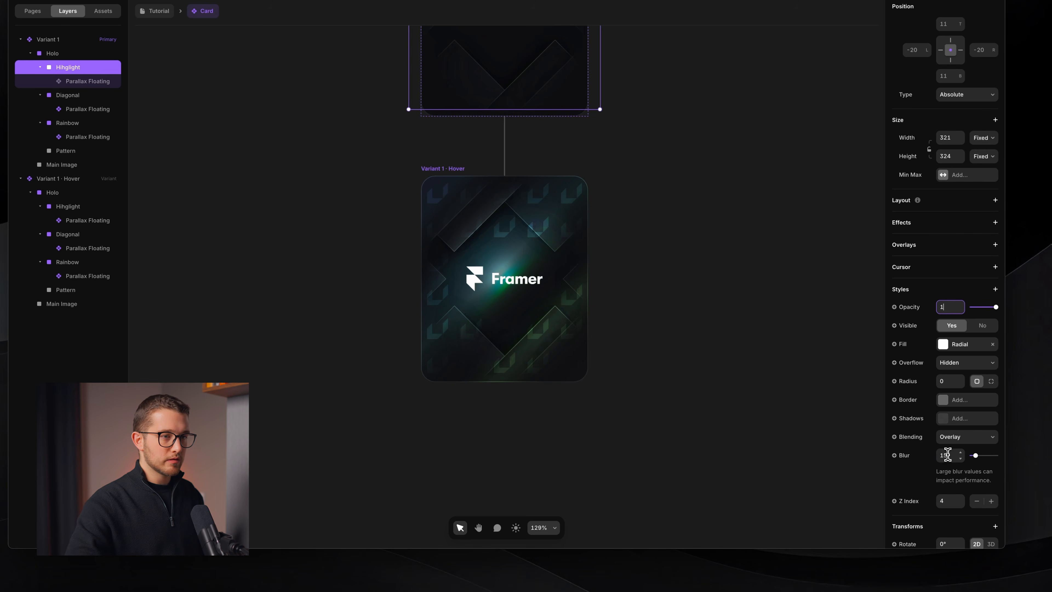
key(shift+Up)
key(shift+Up)
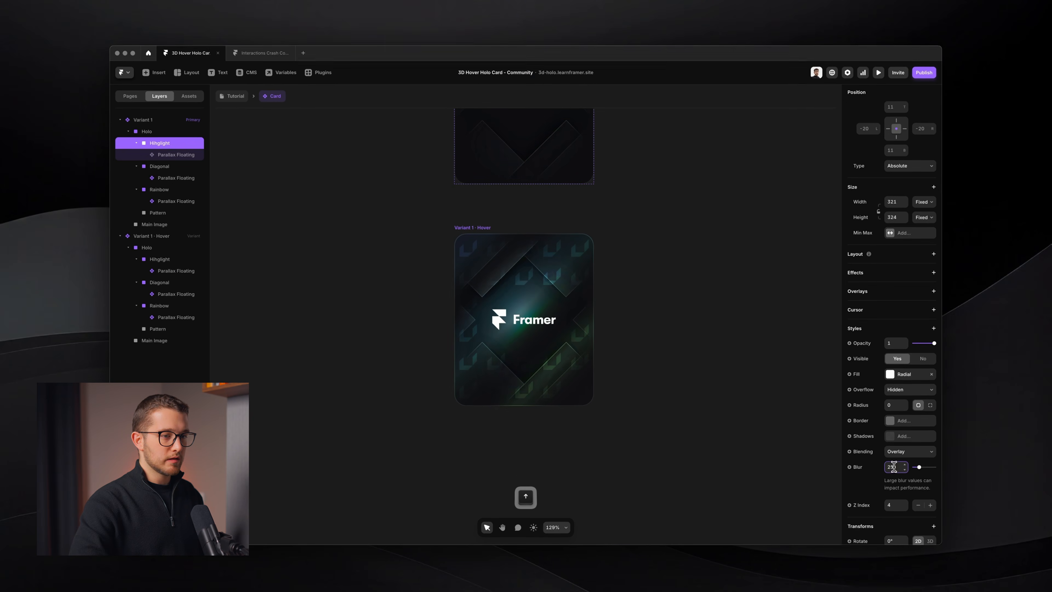
click(744, 376)
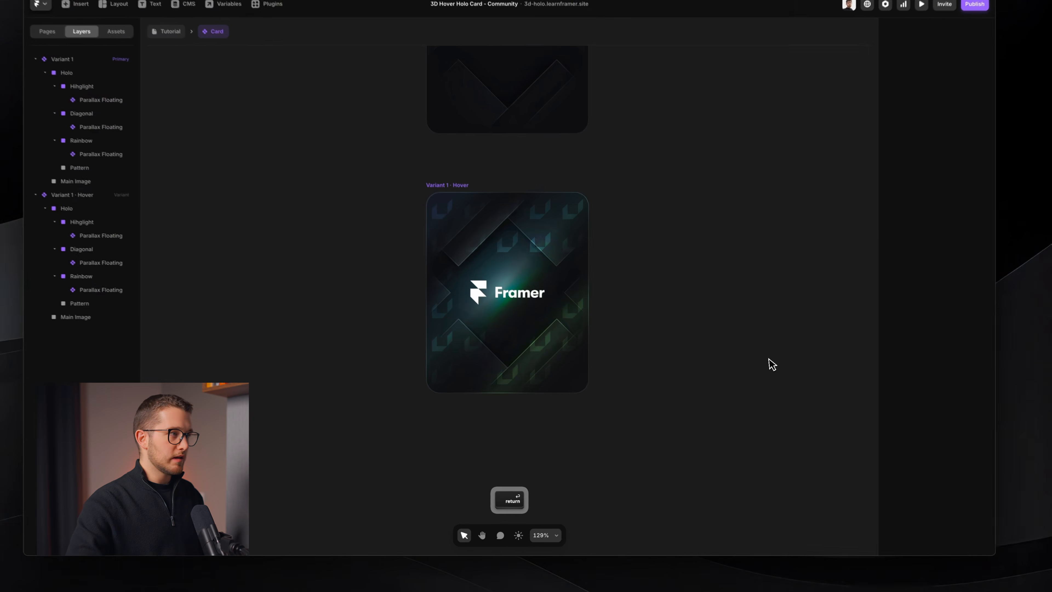
Step: Go back to the Tutorial page, check the blurred highlight on hover with the interface hidden, and exit the preview
click(235, 98)
key(super+backslash)
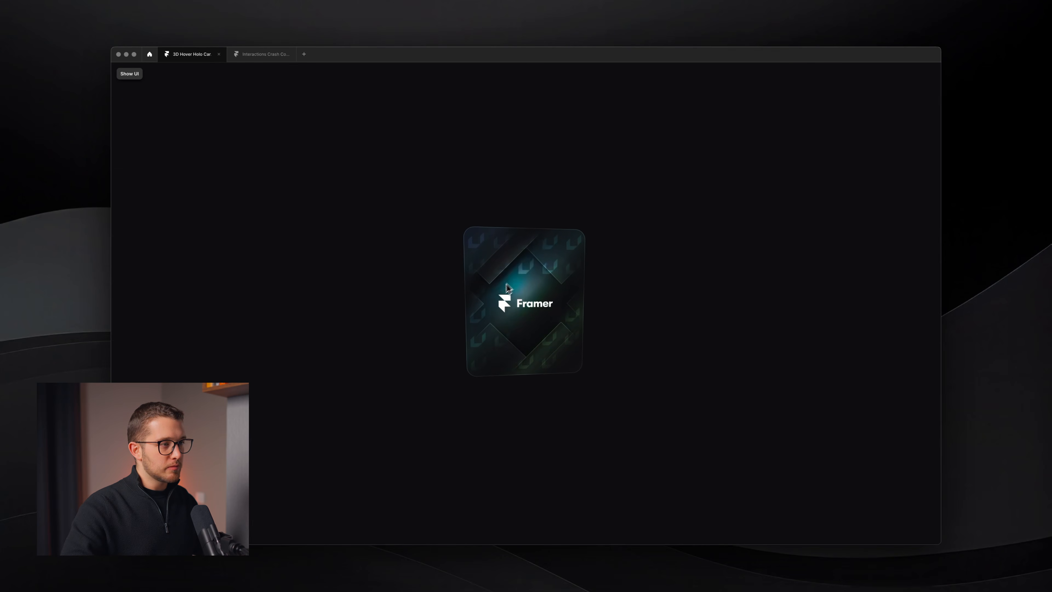
key(Escape)
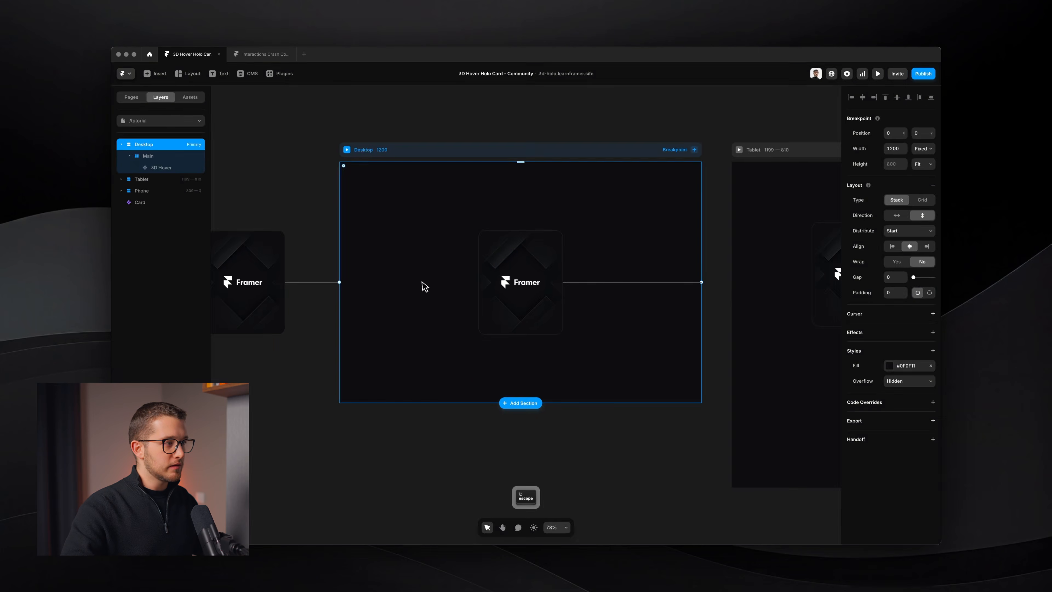
Step: In the Card's primary variant, set the speed of the Diagonal and Rainbow layers' Parallax Floating components to 100
click(276, 285)
key(Return)
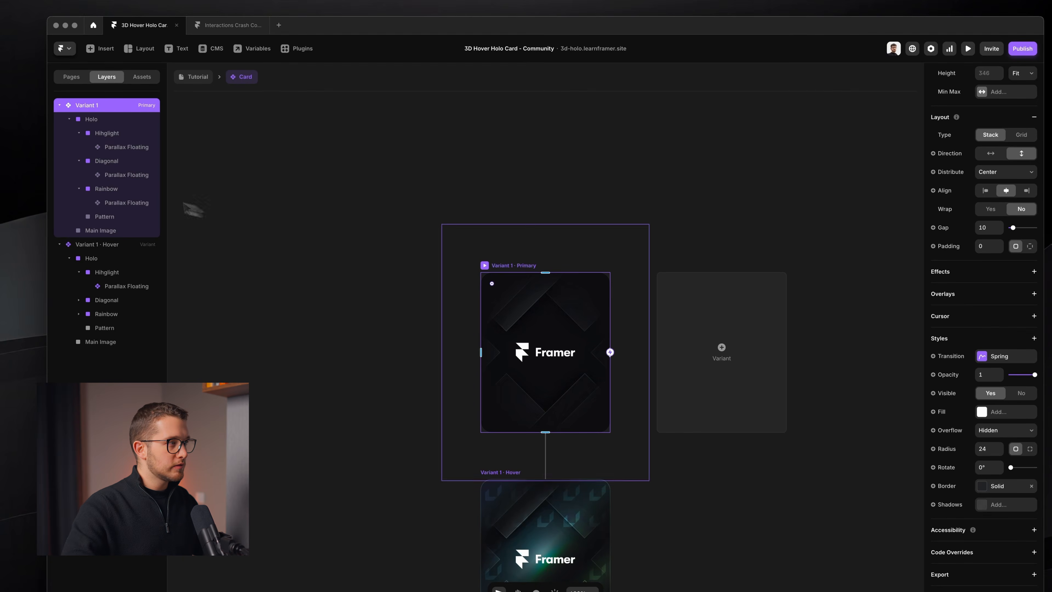
click(124, 203)
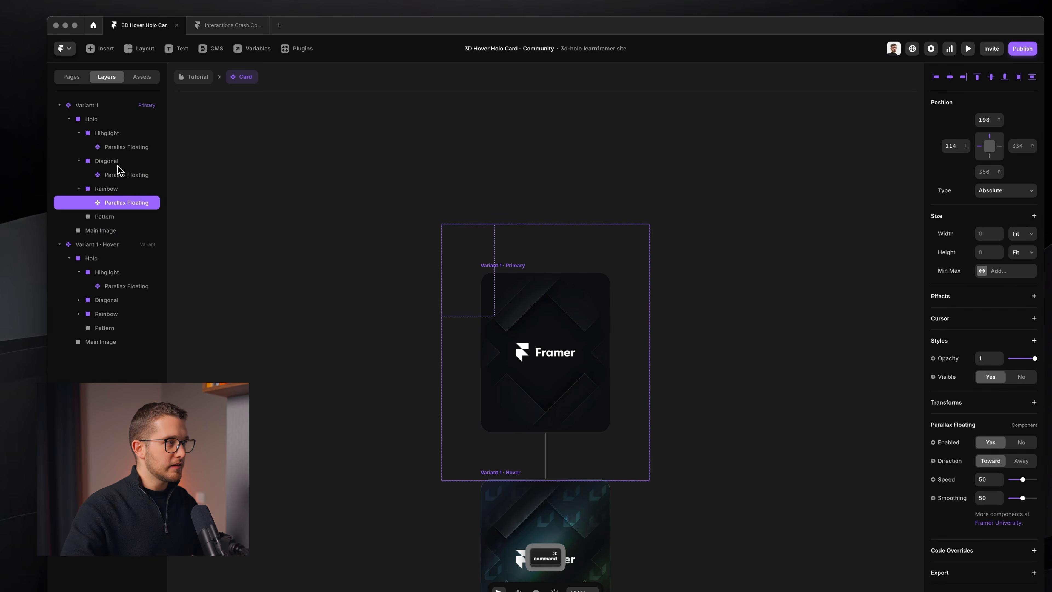
click(118, 161)
click(118, 175)
click(120, 189)
click(138, 205)
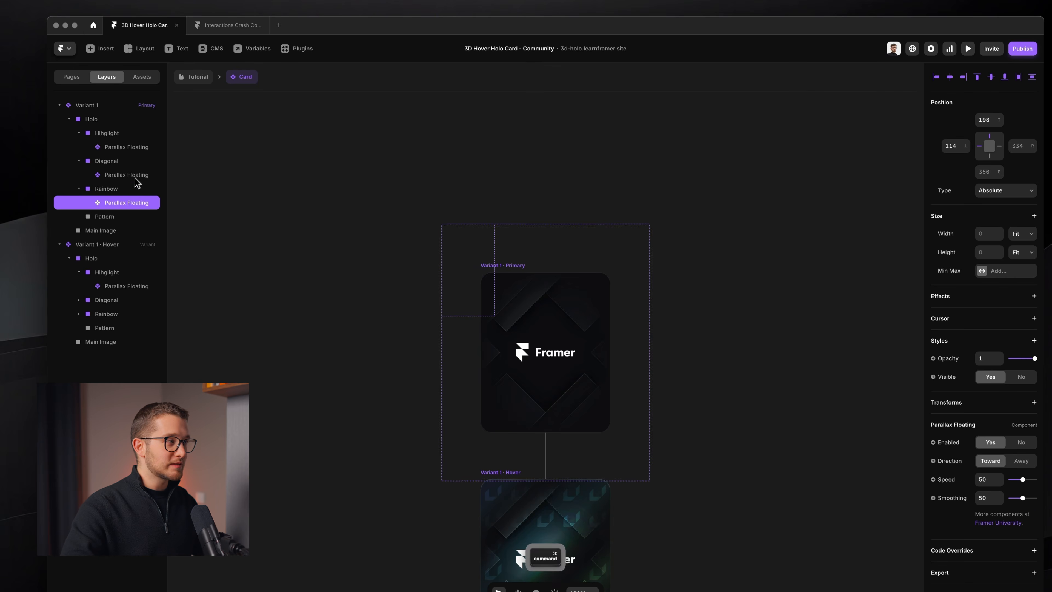
super+click(126, 174)
click(952, 435)
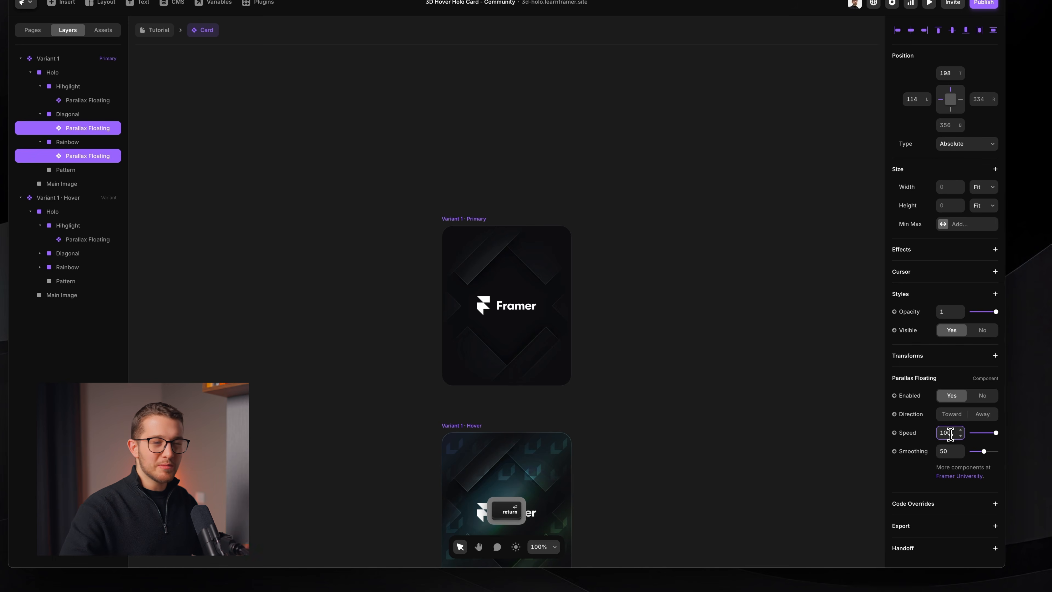
click(637, 263)
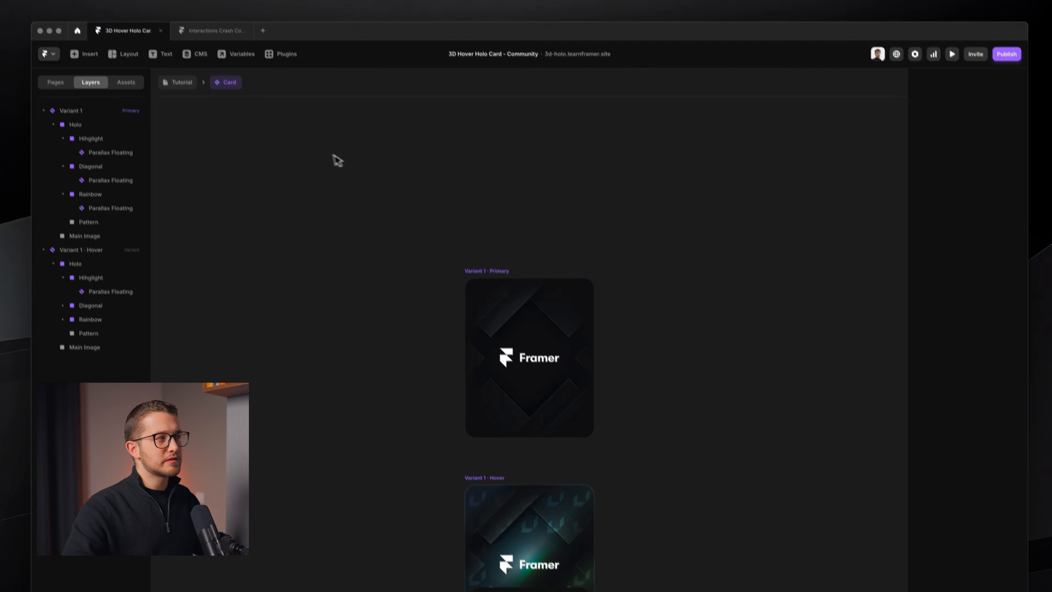
Step: Return to the Tutorial page and preview the card's faster parallax with the interface hidden
click(190, 98)
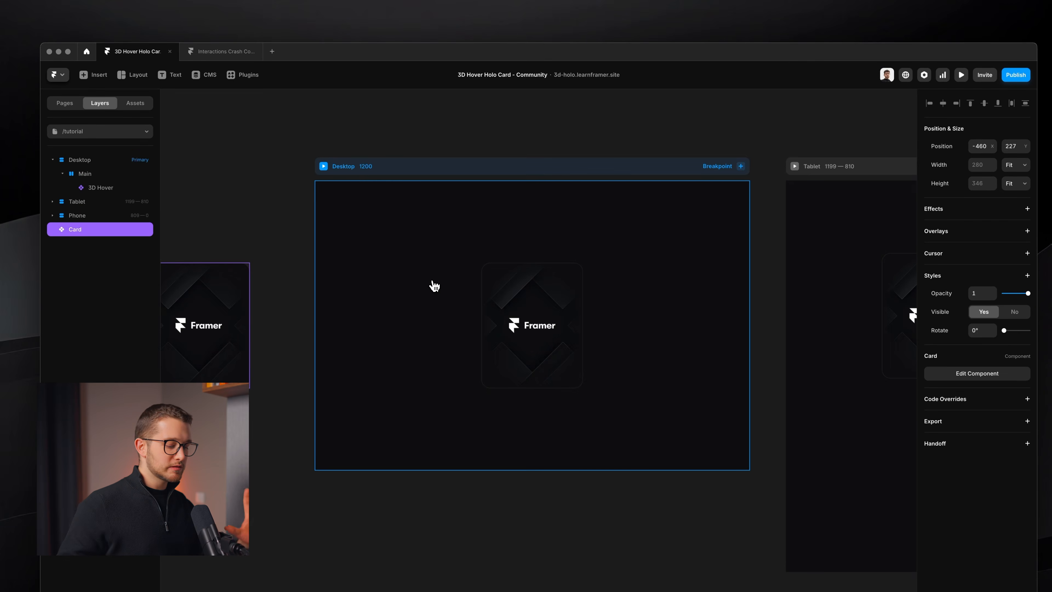
key(super+backslash)
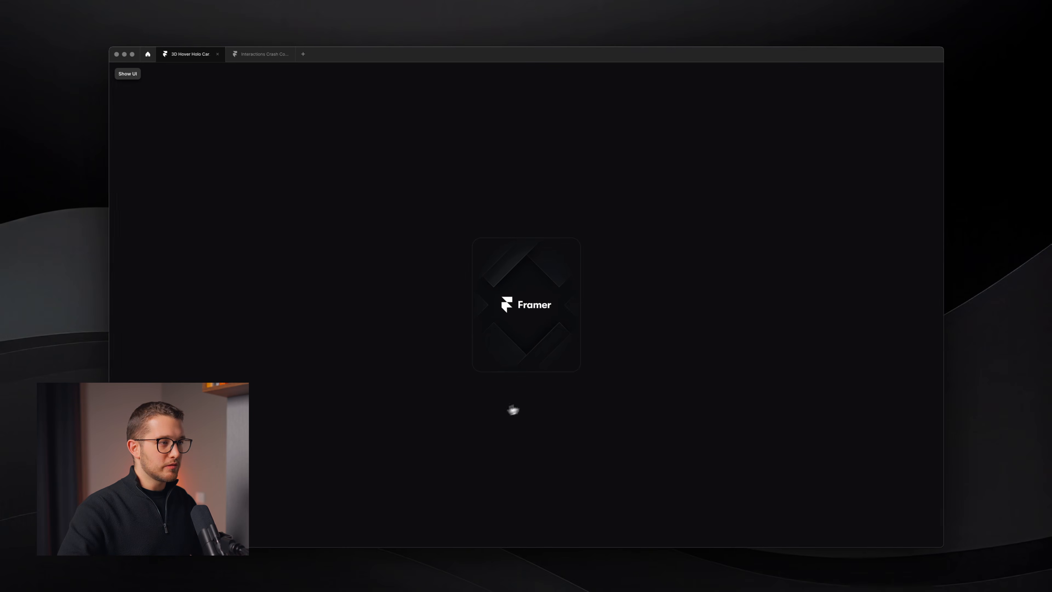